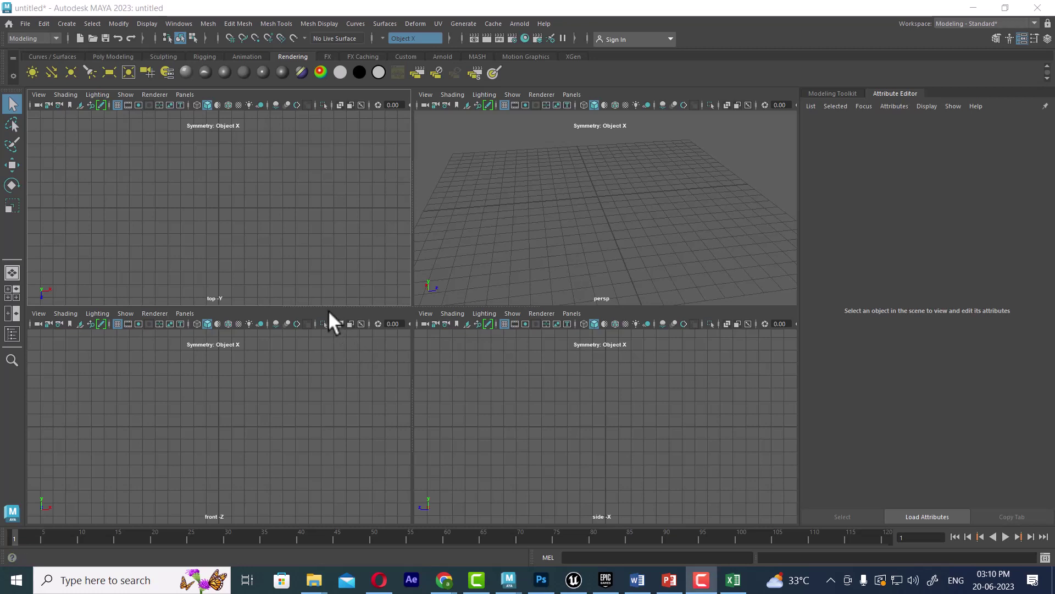
Switch the menu set to Rigging and bring up the Maya 2023 online help with F1.
click(555, 201)
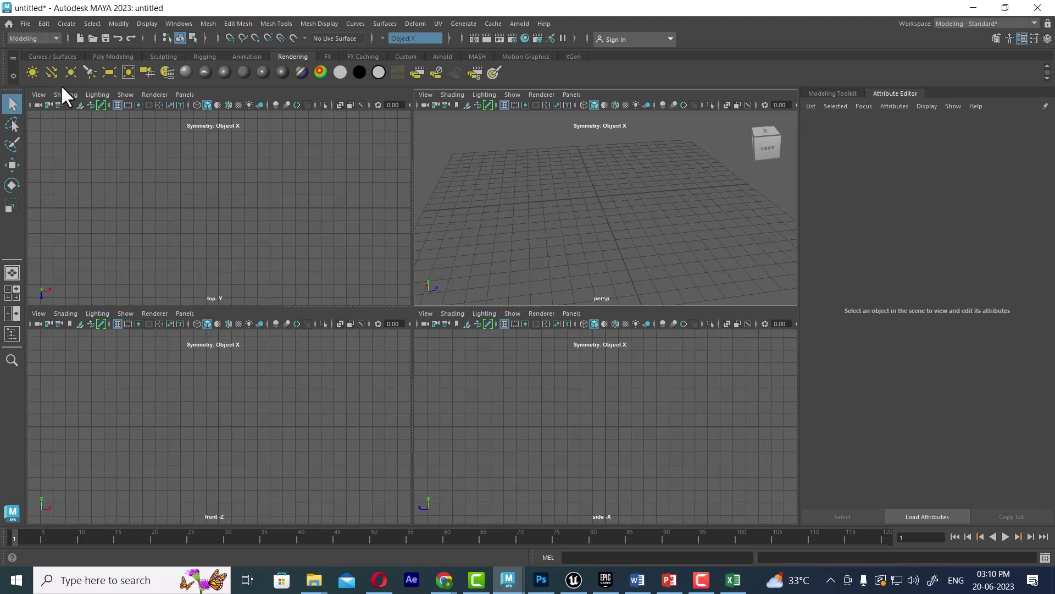
click(55, 39)
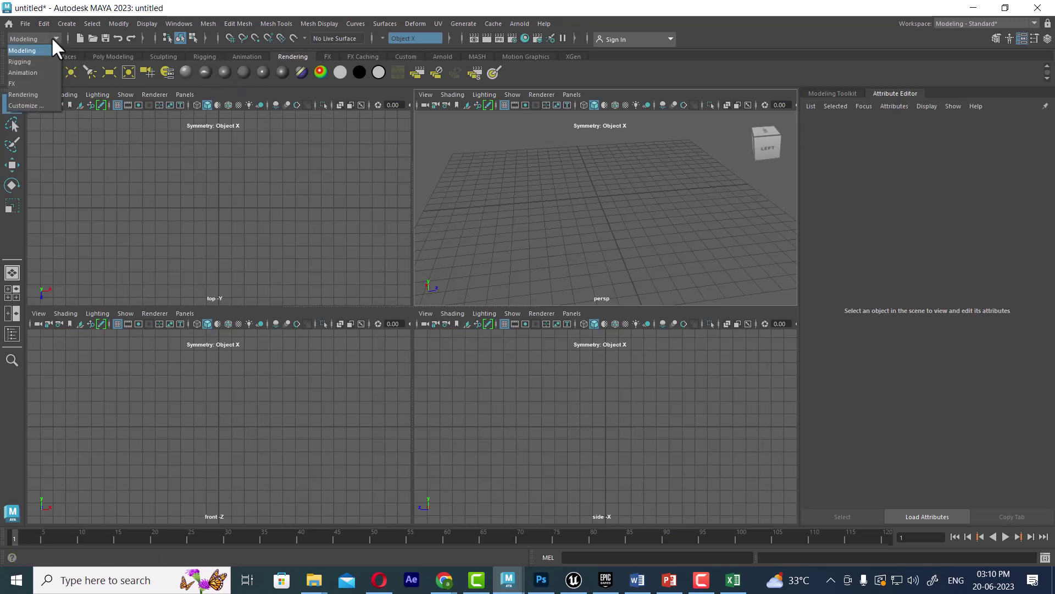
click(43, 63)
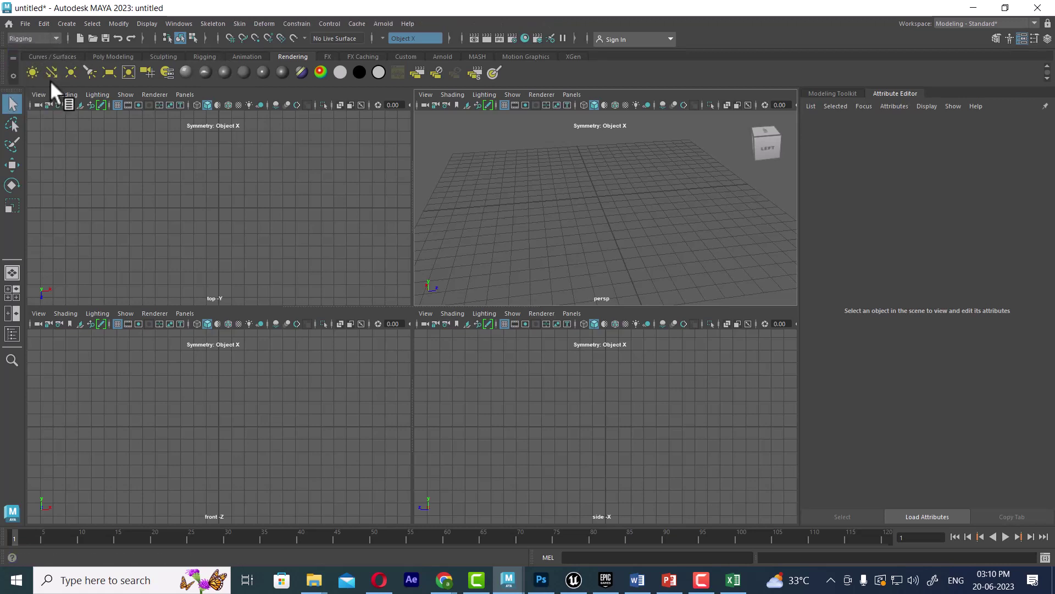
click(368, 239)
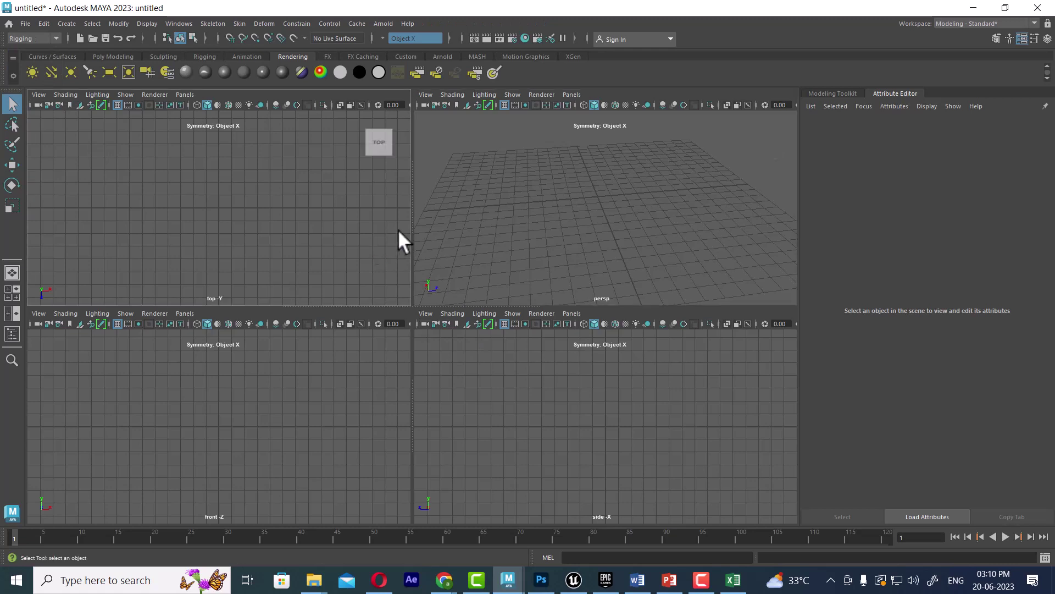
key(F1)
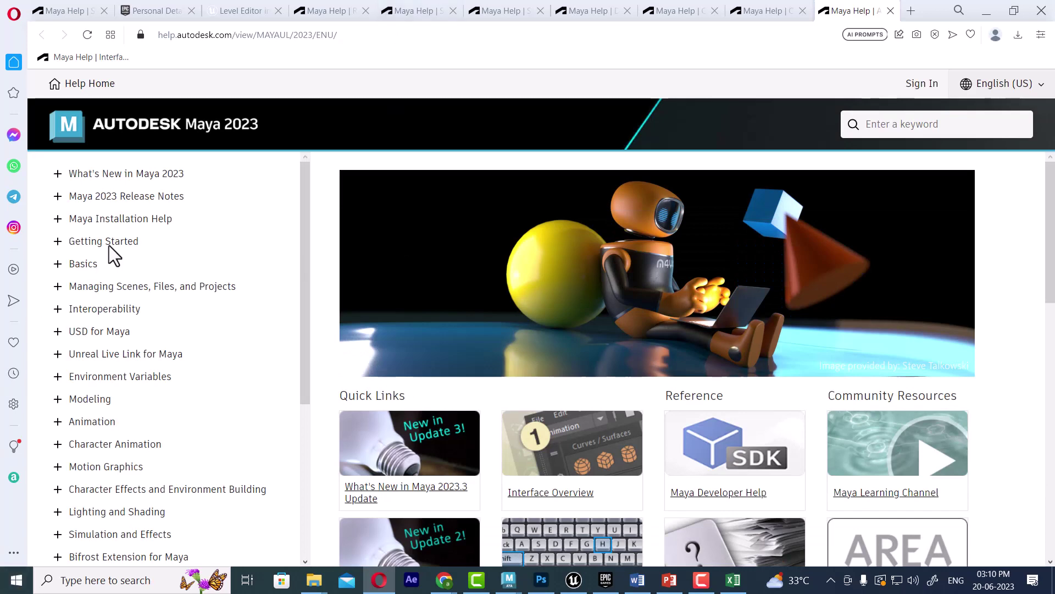
Expand the Simulation and Effects, Lighting and Shading, Character Animation, Animation and Modeling help topics.
scroll(105, 387, down, 5)
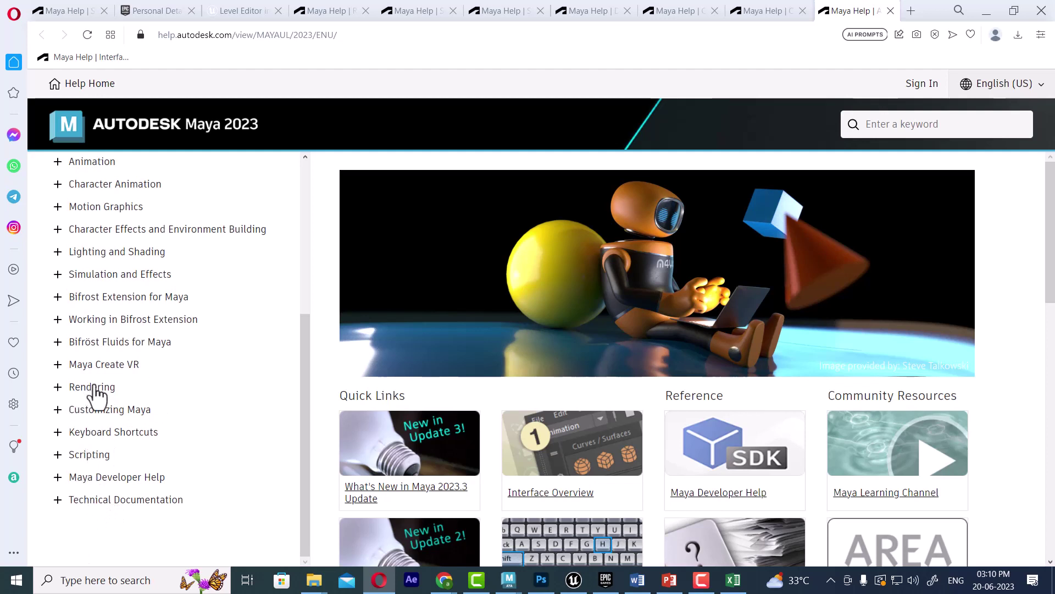
click(104, 275)
click(116, 251)
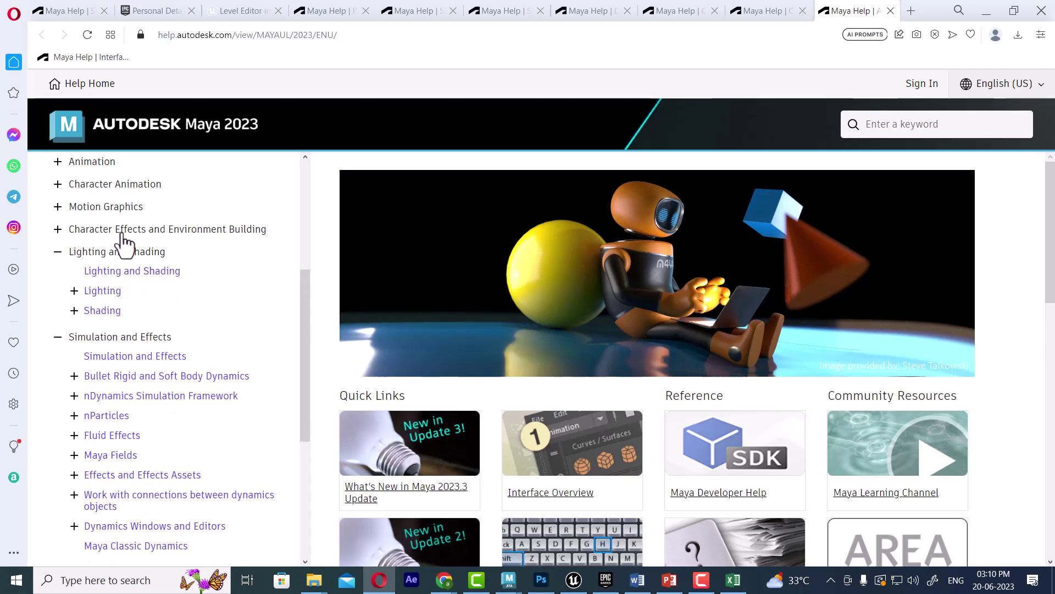
scroll(106, 336, up, 1)
scroll(137, 302, up, 1)
click(127, 254)
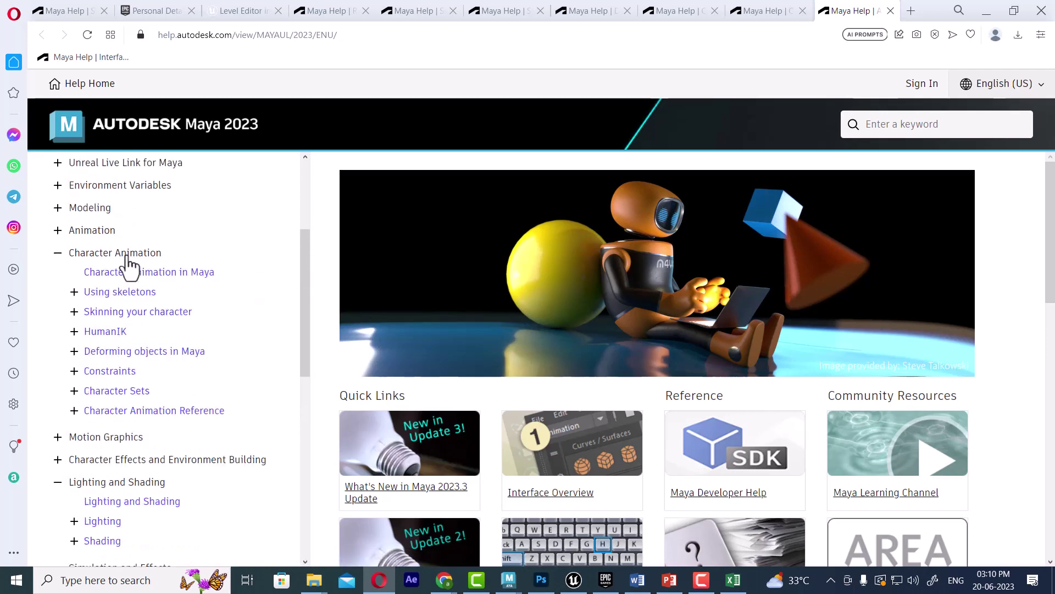
click(101, 232)
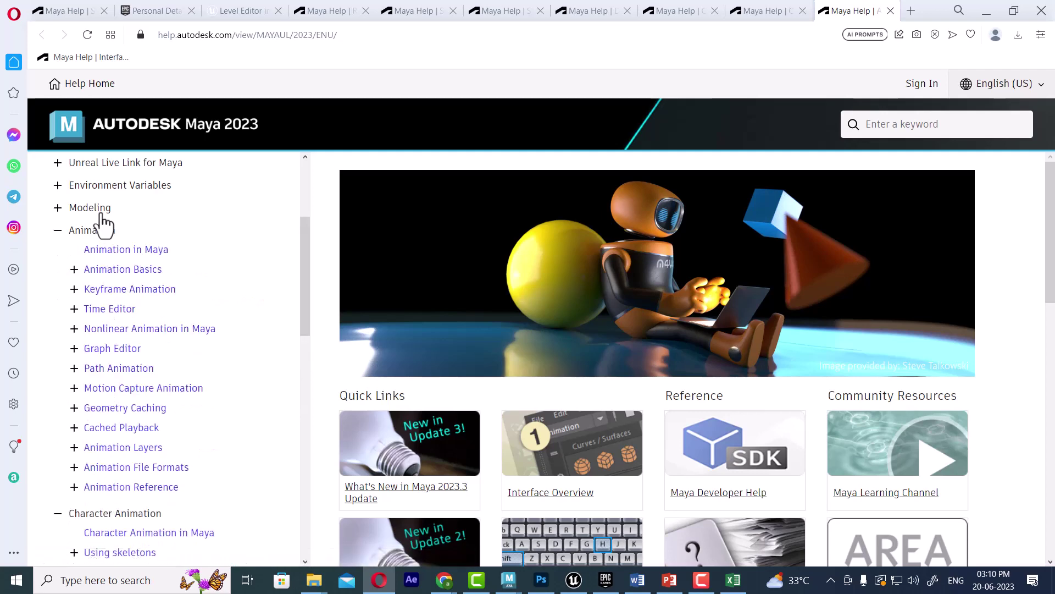
click(100, 214)
Expand the Environment Variables and Unreal Live Link for Maya help topics.
scroll(149, 325, up, 2)
click(150, 325)
scroll(147, 365, down, 2)
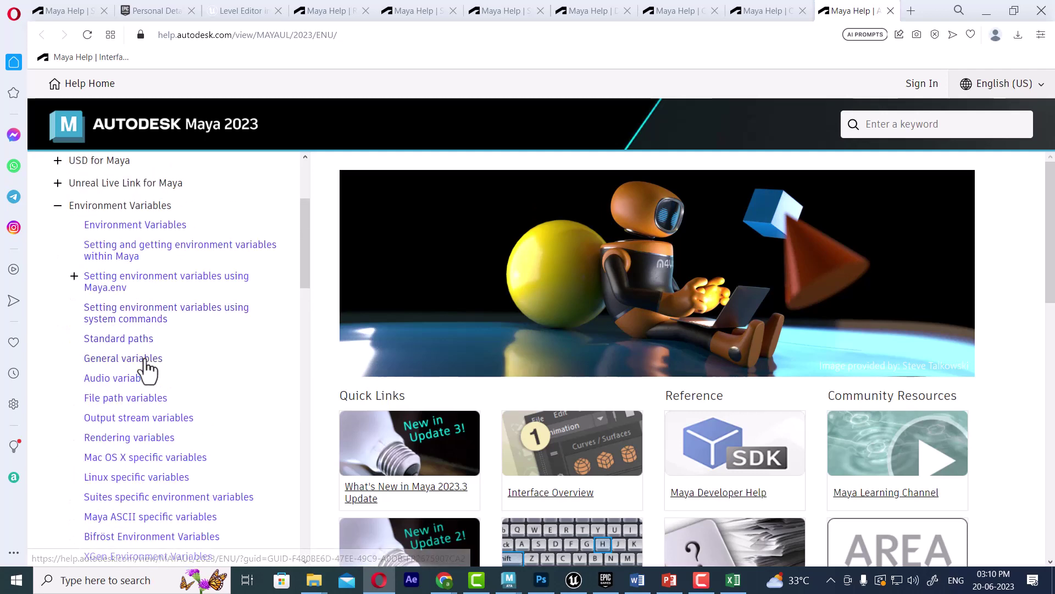
scroll(141, 357, up, 2)
click(130, 324)
scroll(116, 283, down, 2)
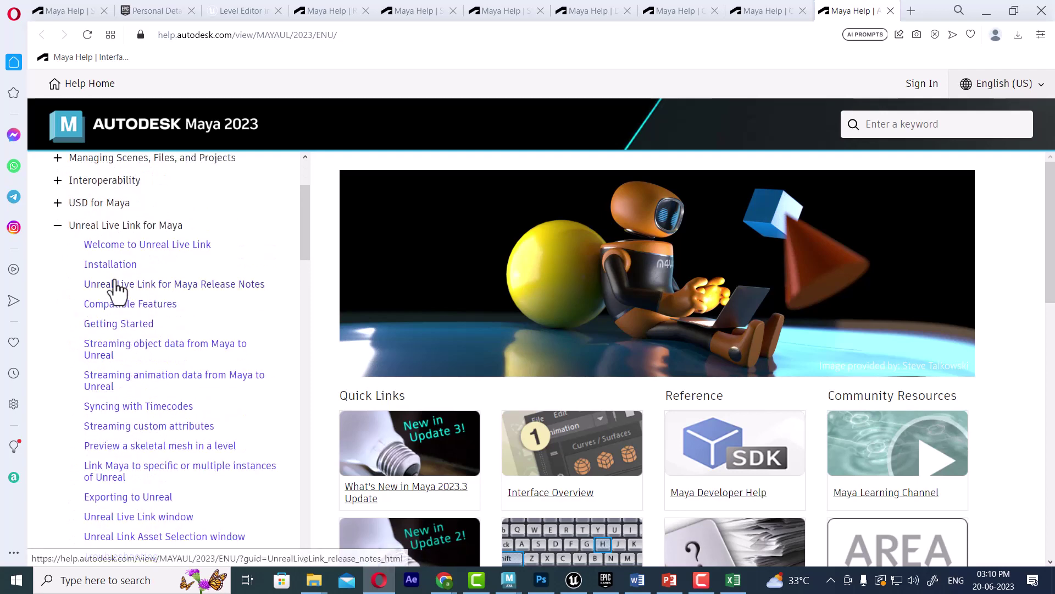
scroll(116, 280, up, 2)
Expand and scroll through the Basics topic, then minimize the help browser back to Maya.
click(85, 265)
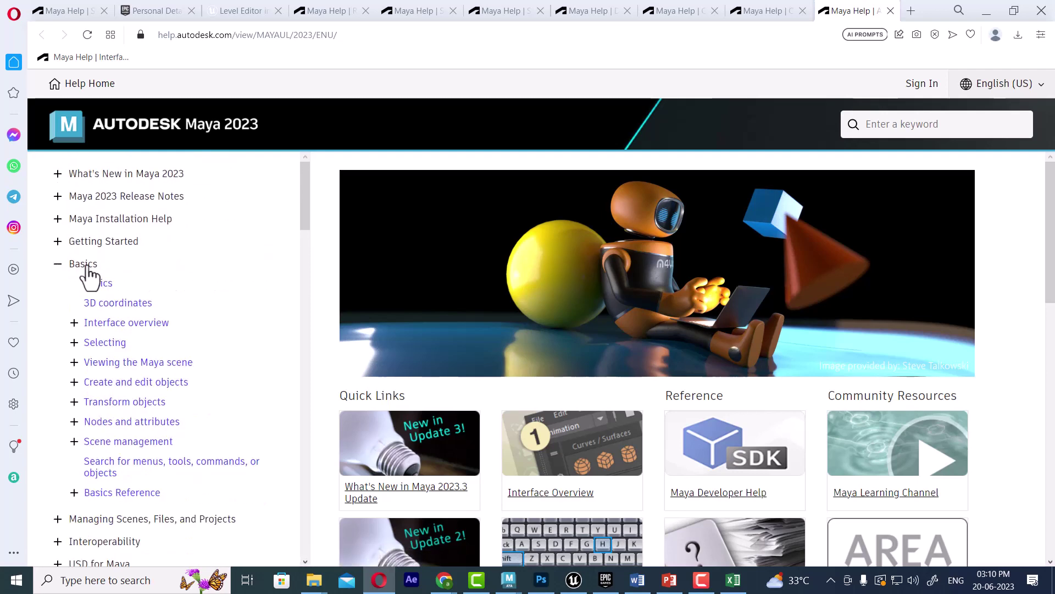
scroll(153, 413, down, 5)
scroll(156, 420, down, 5)
scroll(139, 448, down, 5)
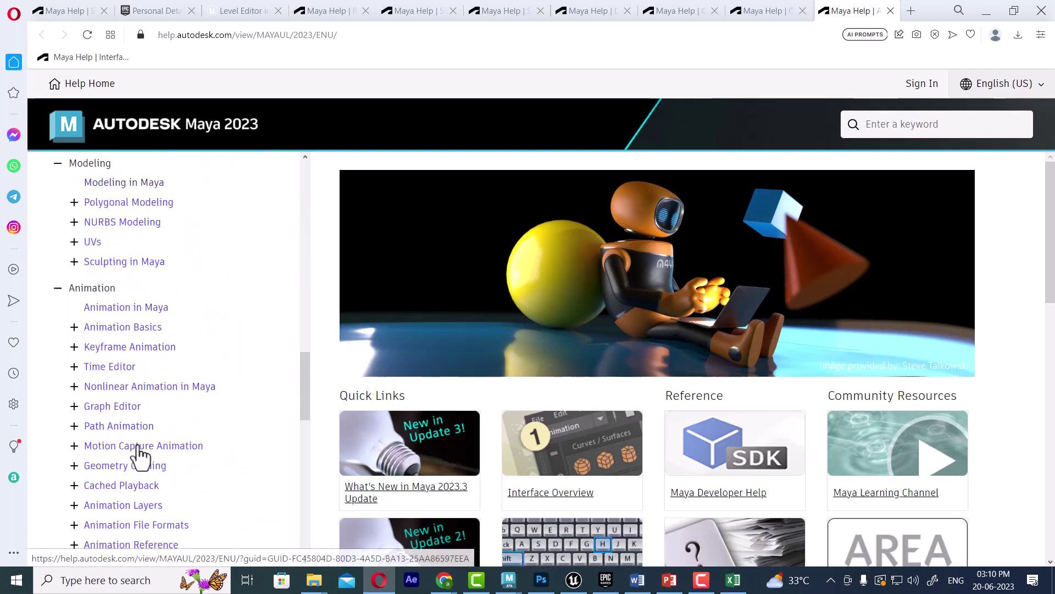
scroll(137, 450, down, 5)
scroll(131, 476, down, 5)
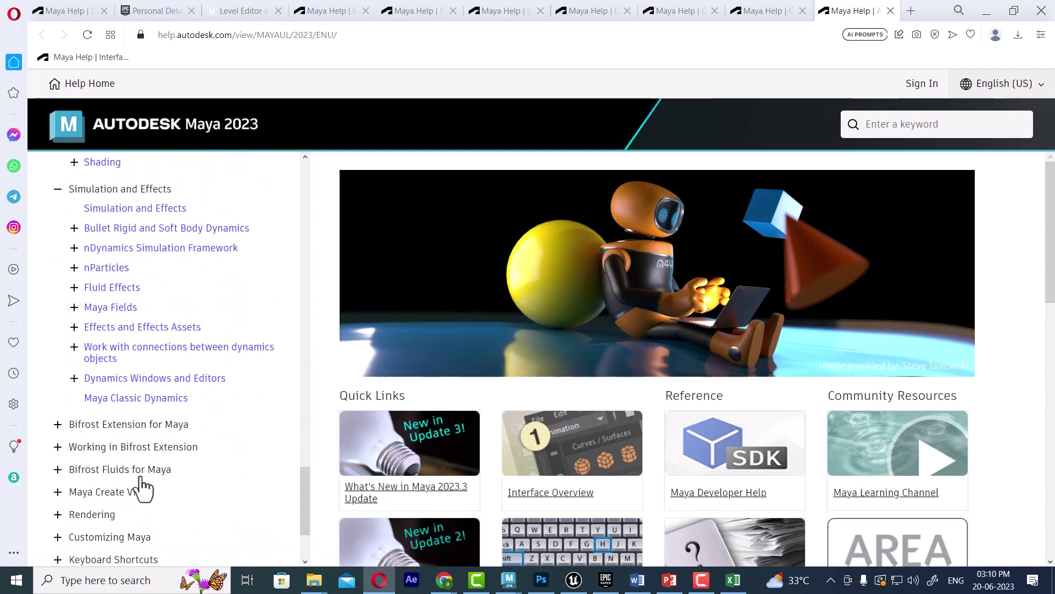
scroll(142, 488, down, 2)
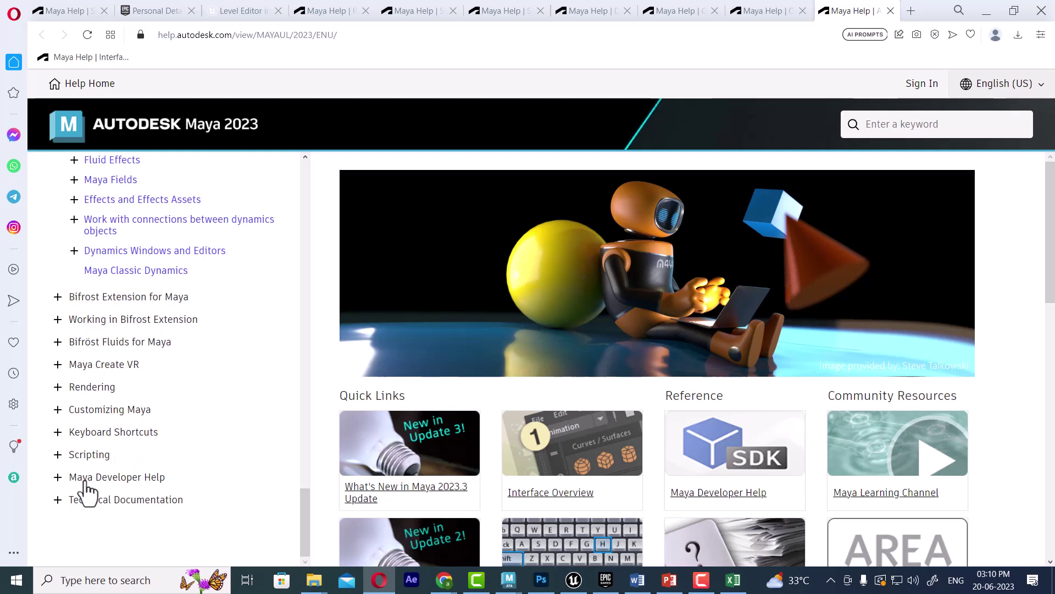
click(987, 11)
Cycle the Modeling, Rigging, Animation, FX and Rendering menu sets with F2–F6, then F3 again.
click(571, 199)
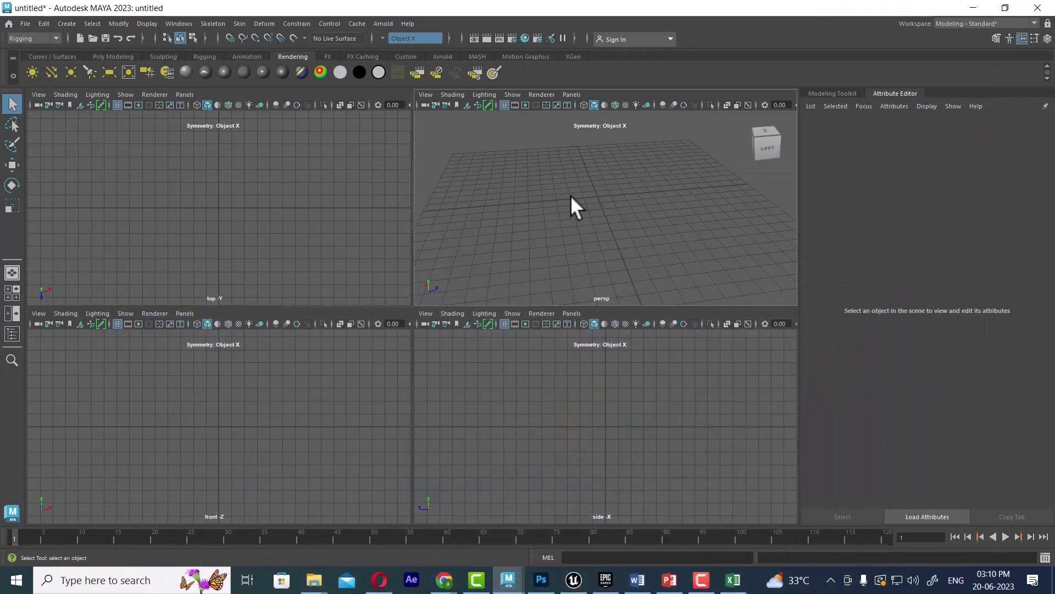
key(F2)
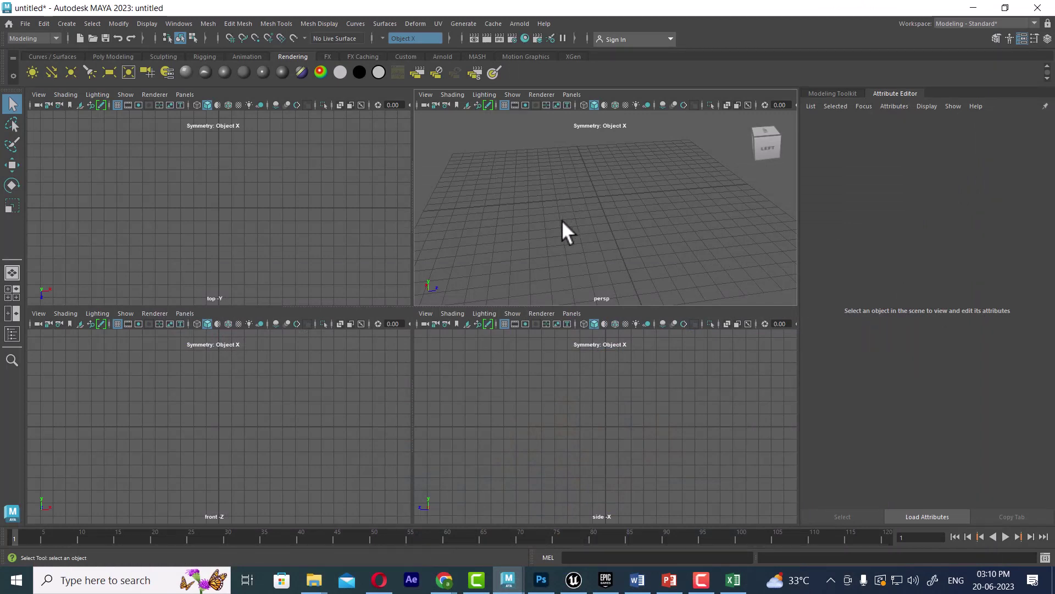
key(F3)
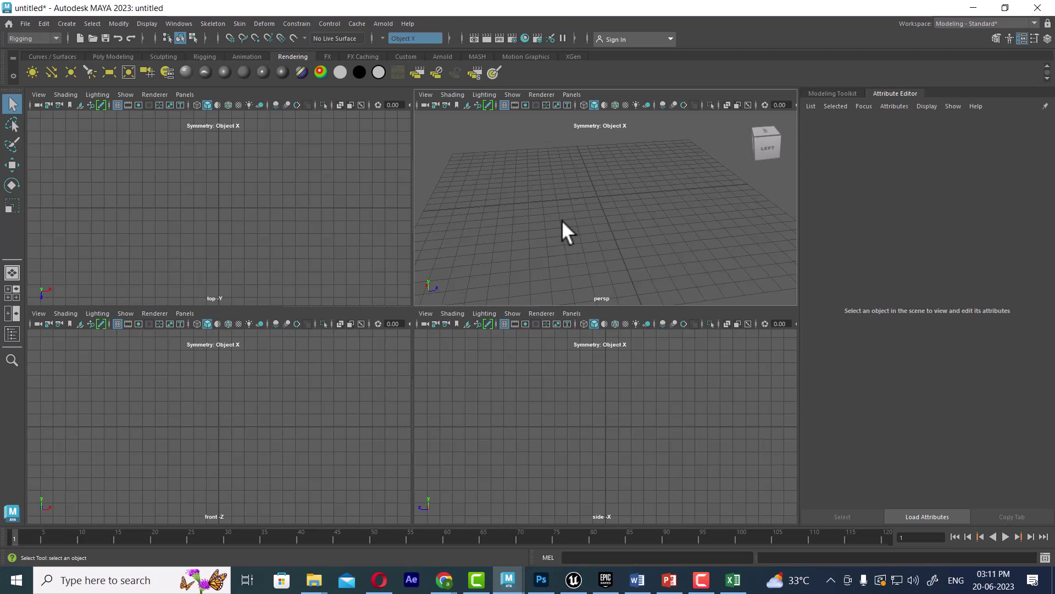
key(F4)
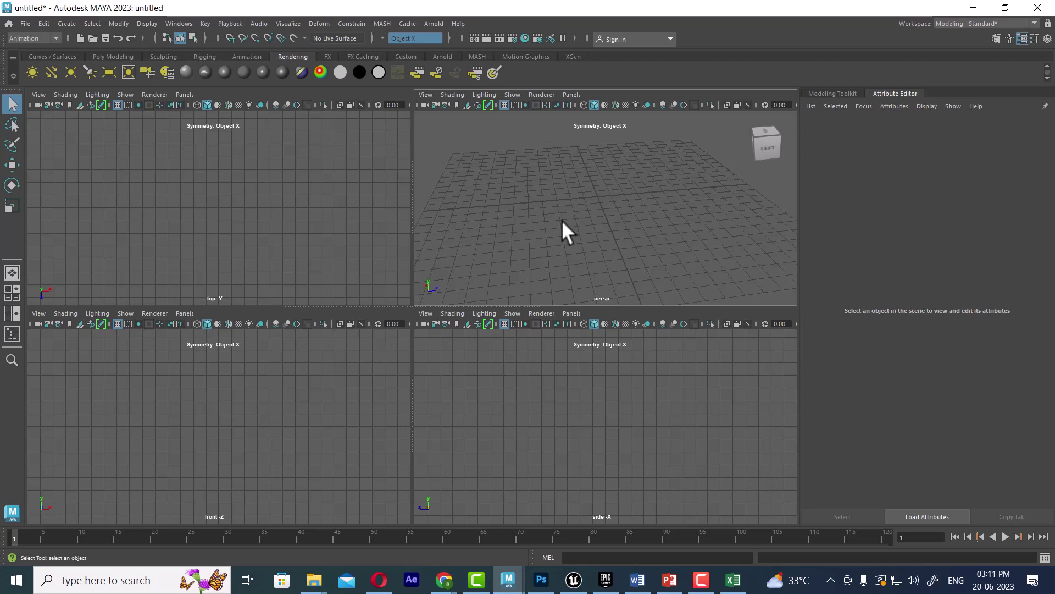
key(F5)
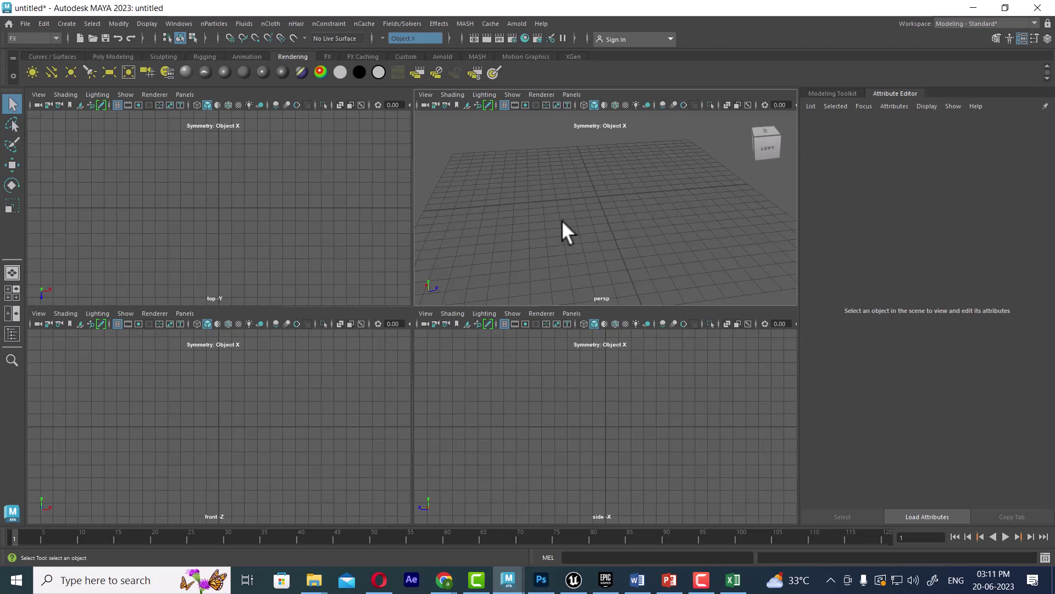
key(F6)
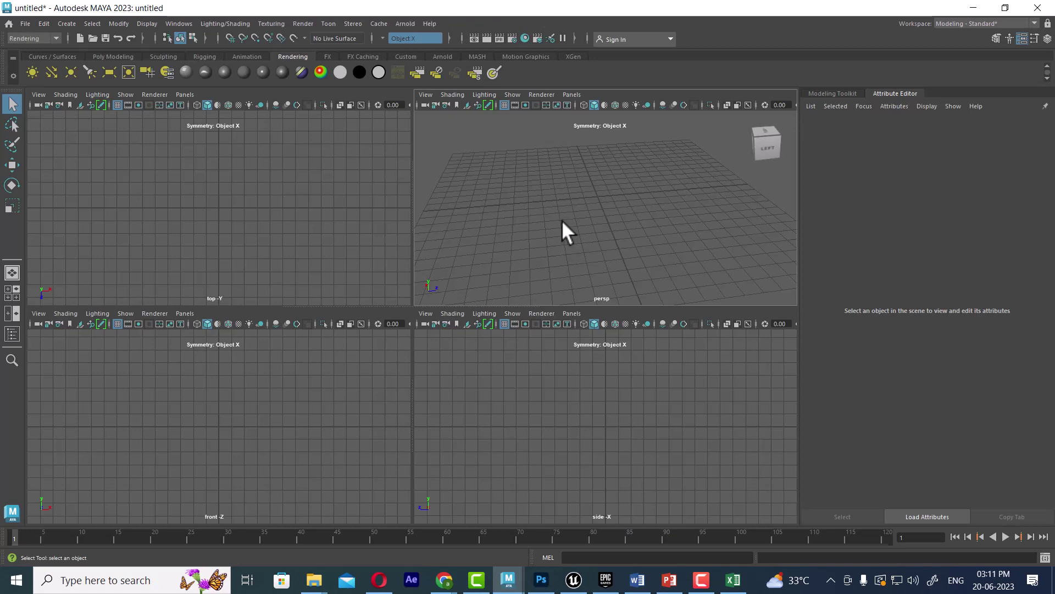
key(F3)
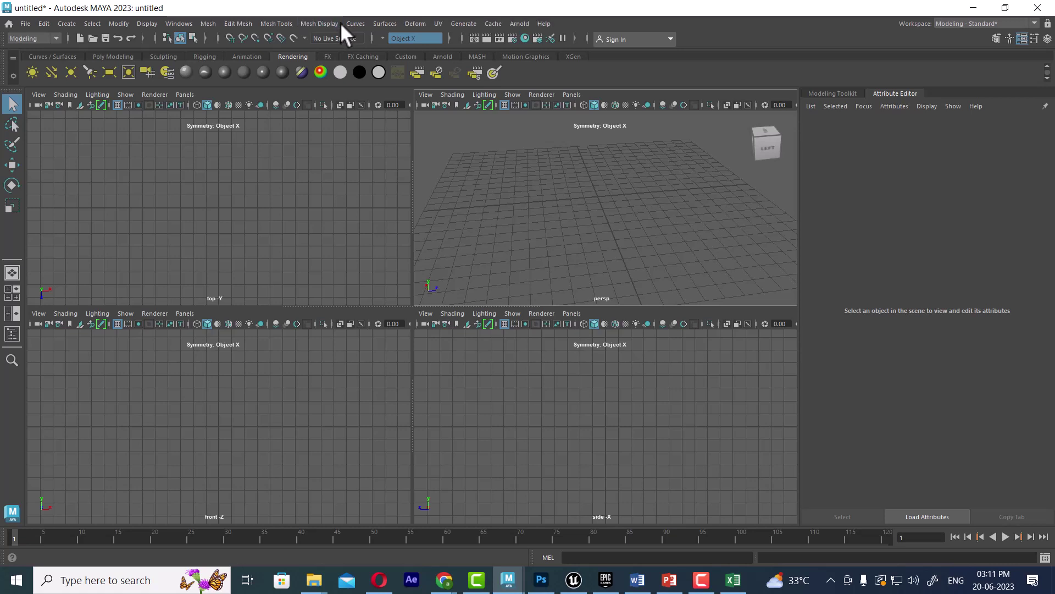
Tear off the Skeleton menu as a floating panel on the left and maximize the front view.
click(211, 24)
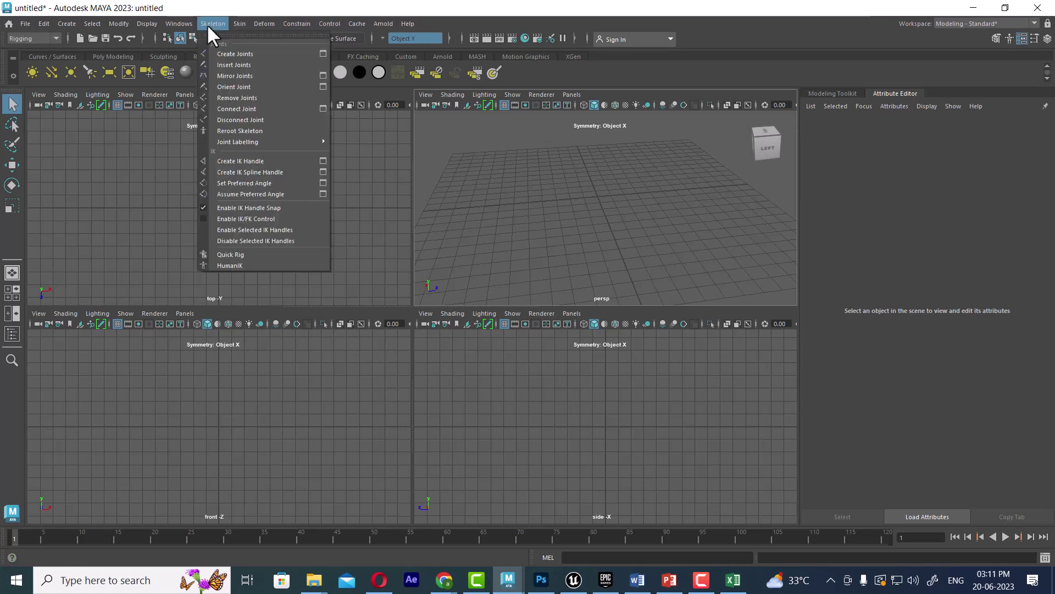
click(237, 35)
mouse_move(268, 23)
mouse_down()
mouse_move(345, 128)
mouse_move(381, 131)
mouse_up()
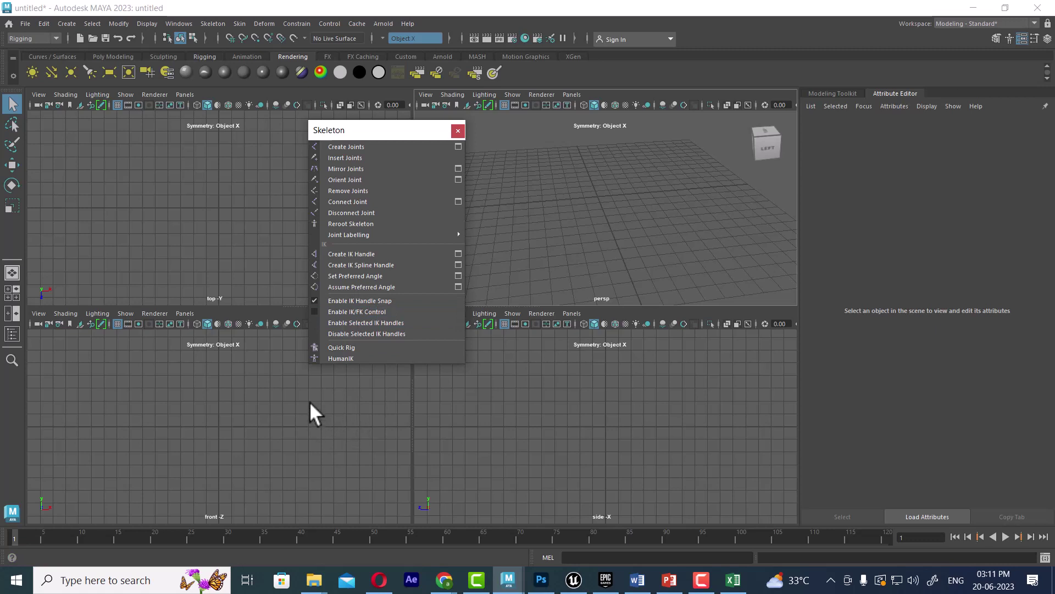
click(234, 423)
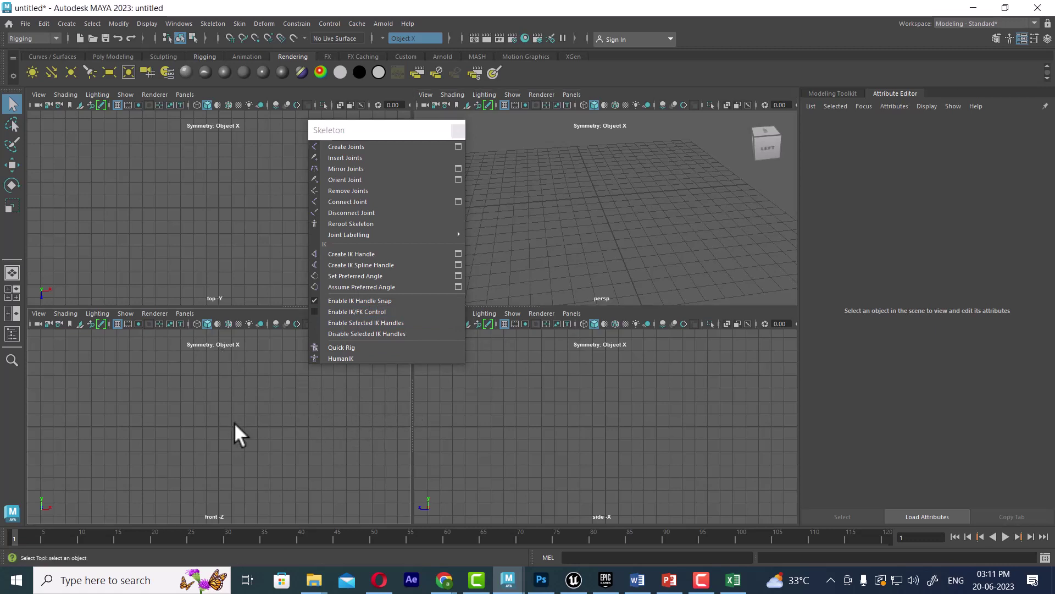
key(space)
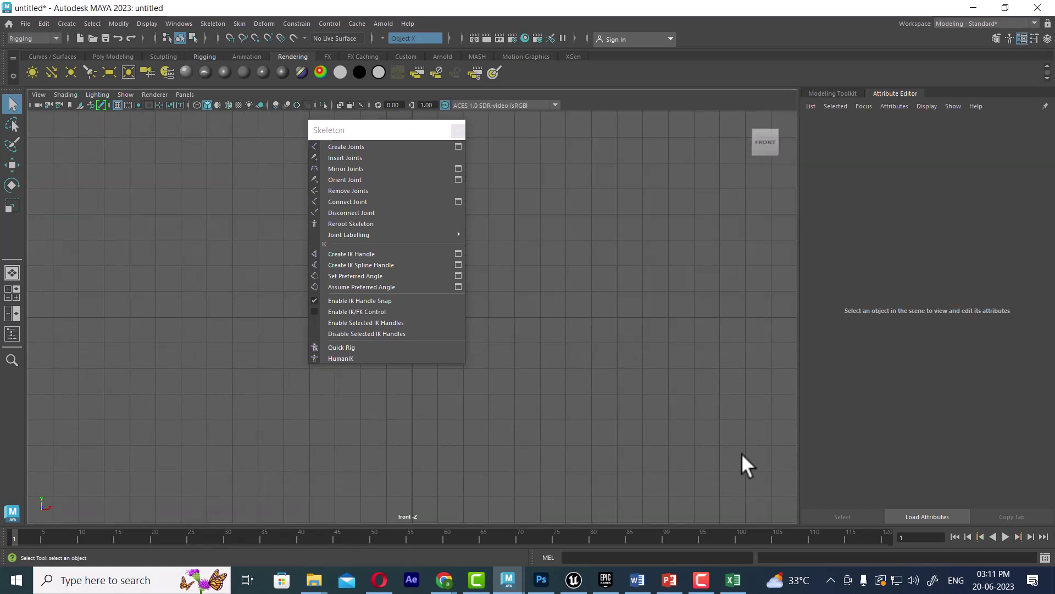
click(398, 131)
drag(398, 131, 228, 118)
Activate Create Joints and pan the front view so the origin sits lower.
alt+middle_drag(476, 353, 508, 415)
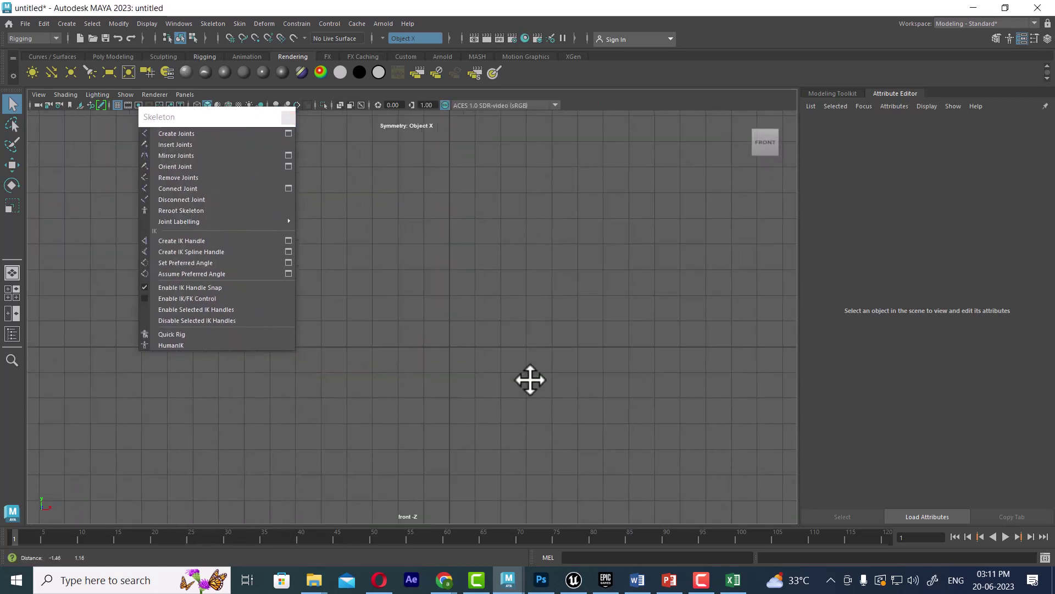
click(192, 133)
scroll(495, 332, down, 1)
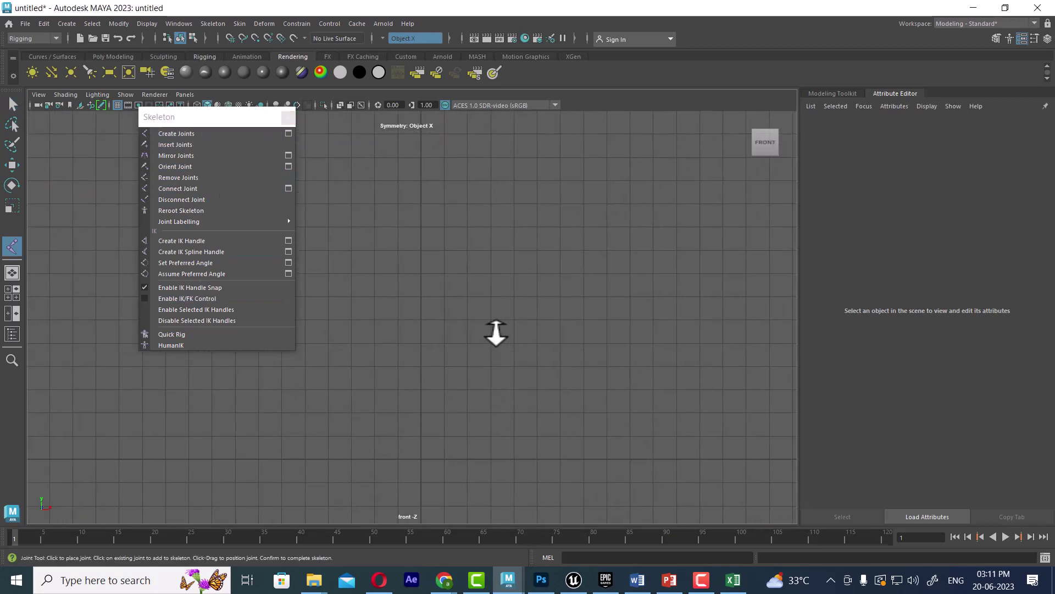
alt+middle_drag(495, 333, 443, 481)
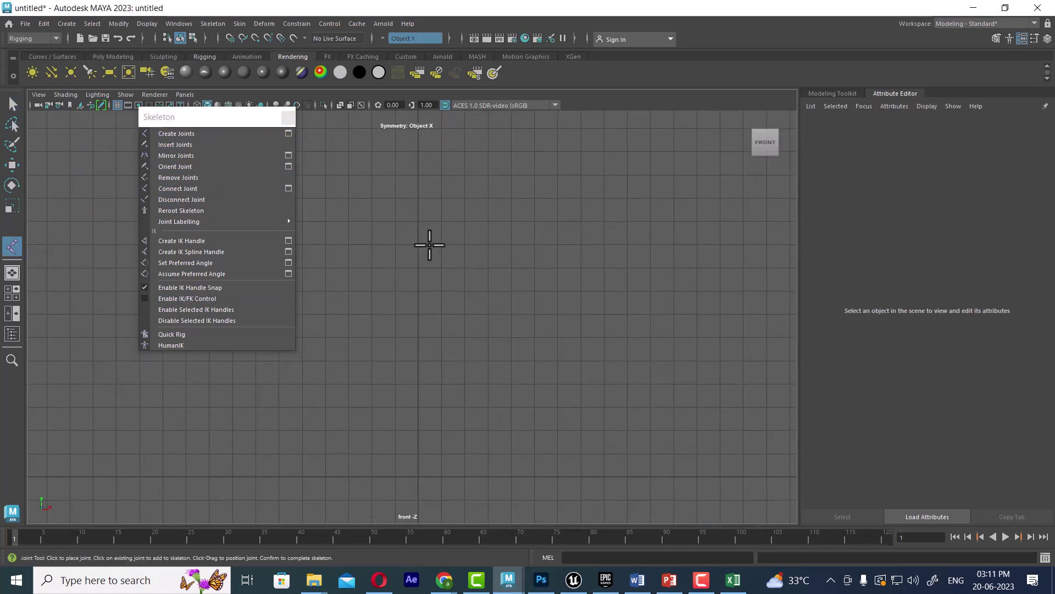
Place six joints straight down the centre line and finish the spine chain.
click(418, 136)
click(419, 201)
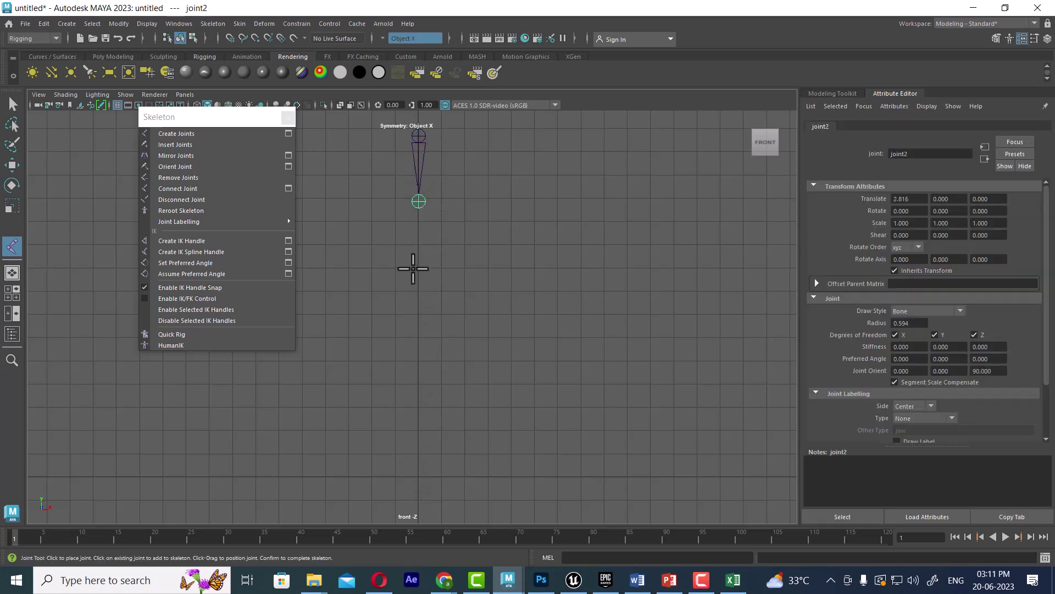
click(418, 295)
click(419, 385)
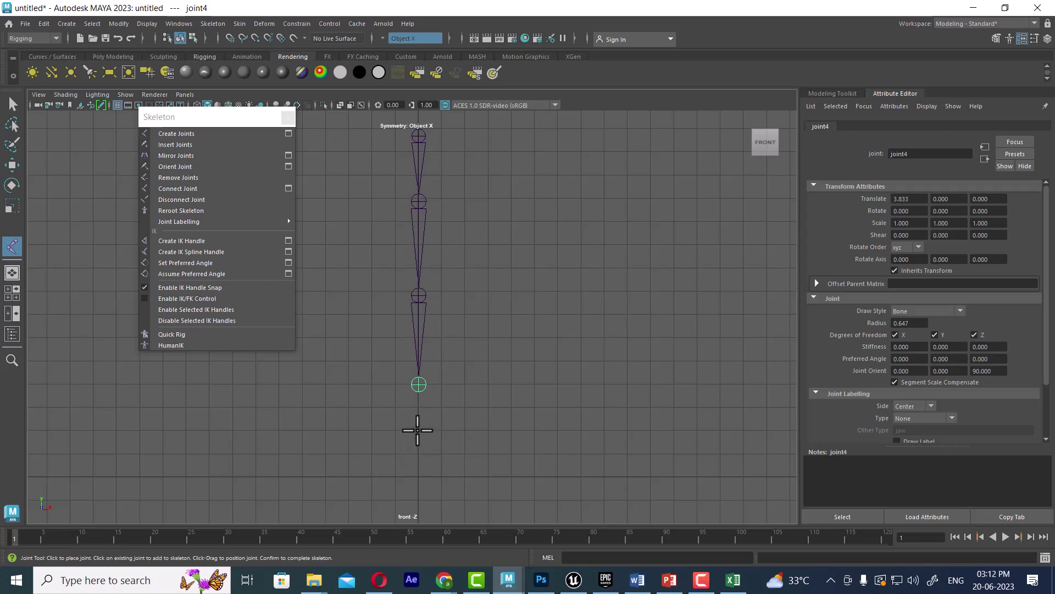
click(419, 432)
click(419, 476)
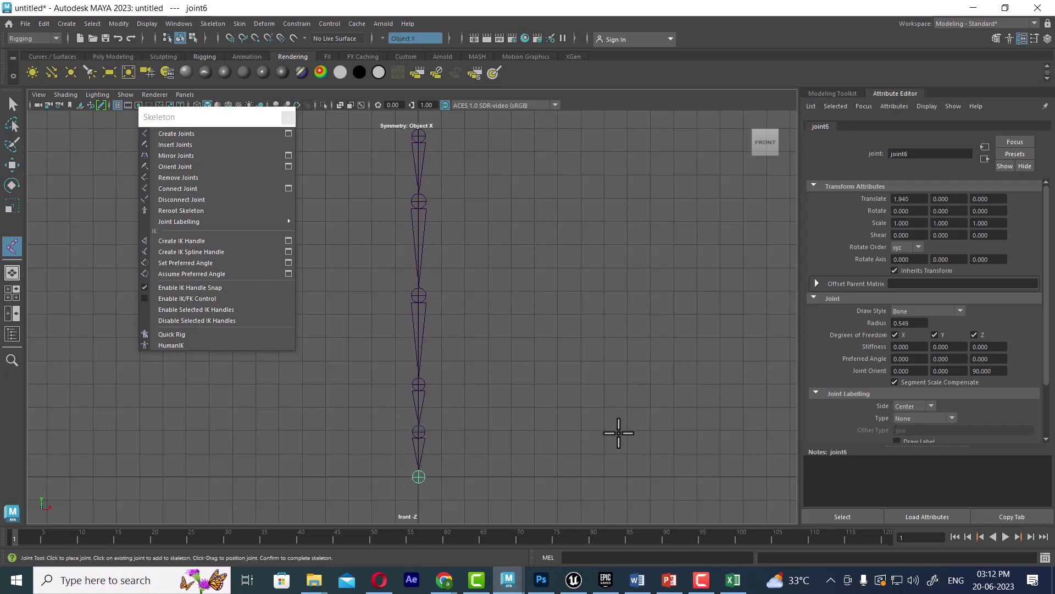
key(Return)
Check the new spine chain by selecting and deselecting it from its root joint.
click(461, 236)
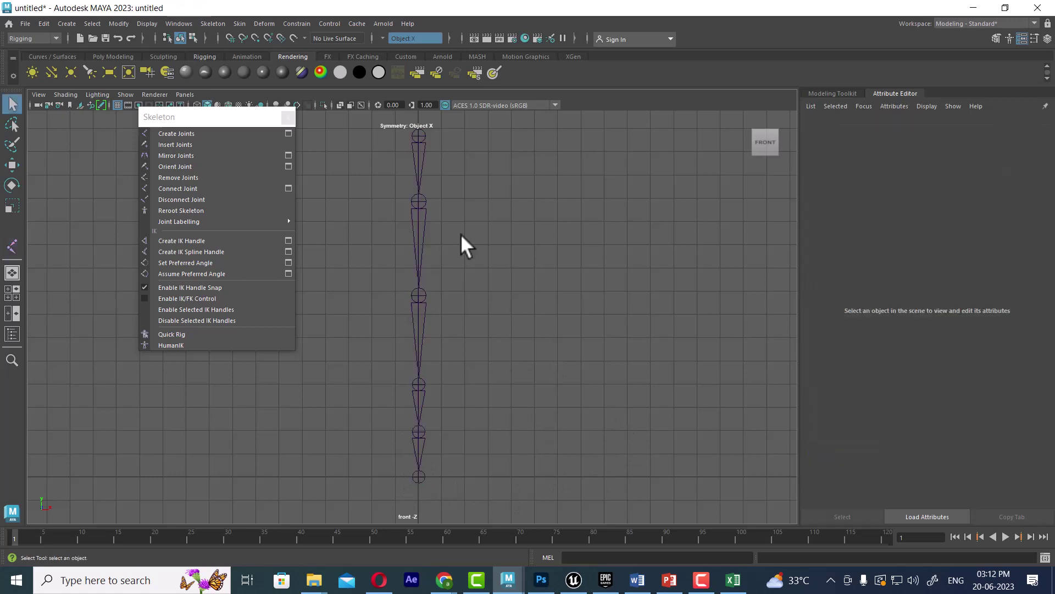
drag(400, 162, 401, 164)
click(403, 167)
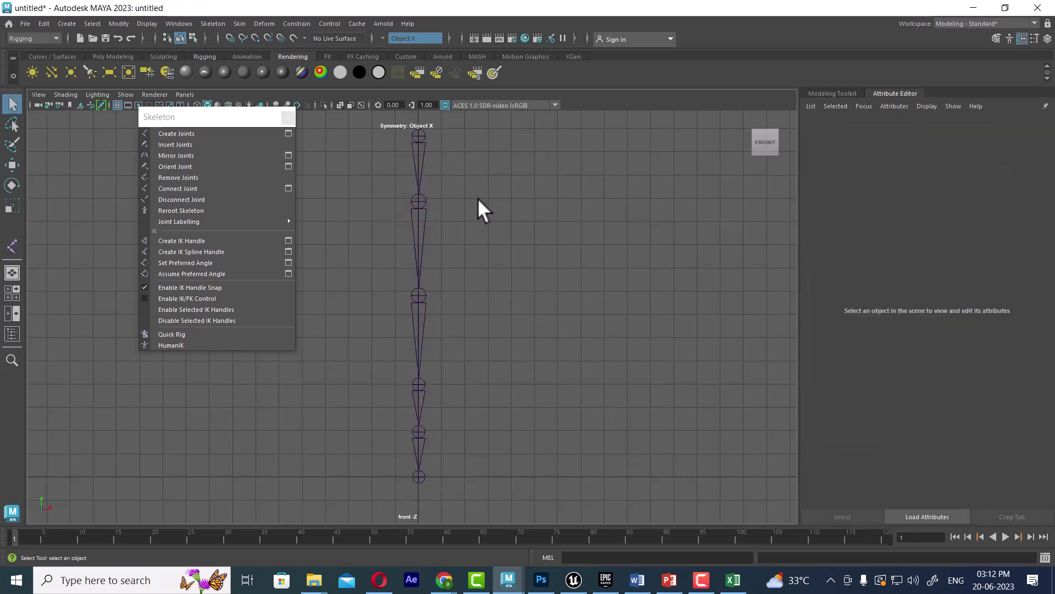
key(ctrl+z)
click(467, 245)
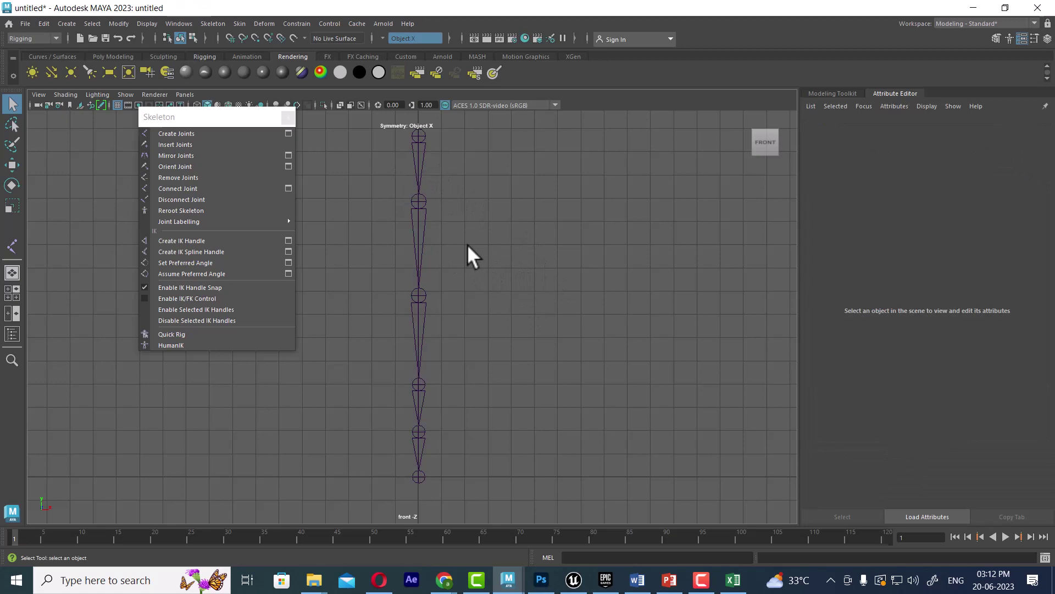
click(422, 155)
click(272, 135)
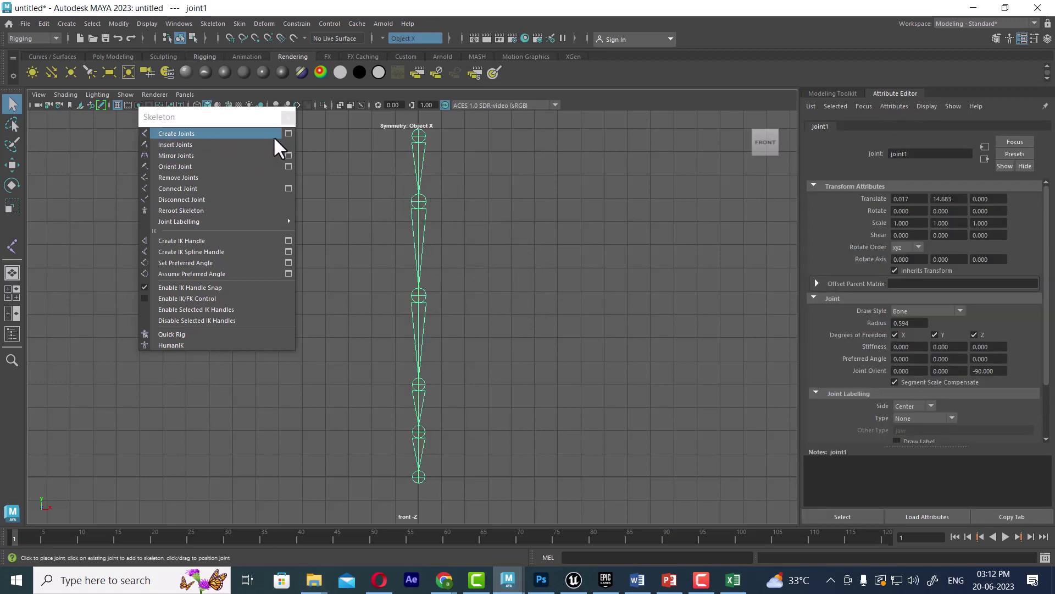
Review the Create Joints tool settings, close them and resume joint placement.
click(288, 133)
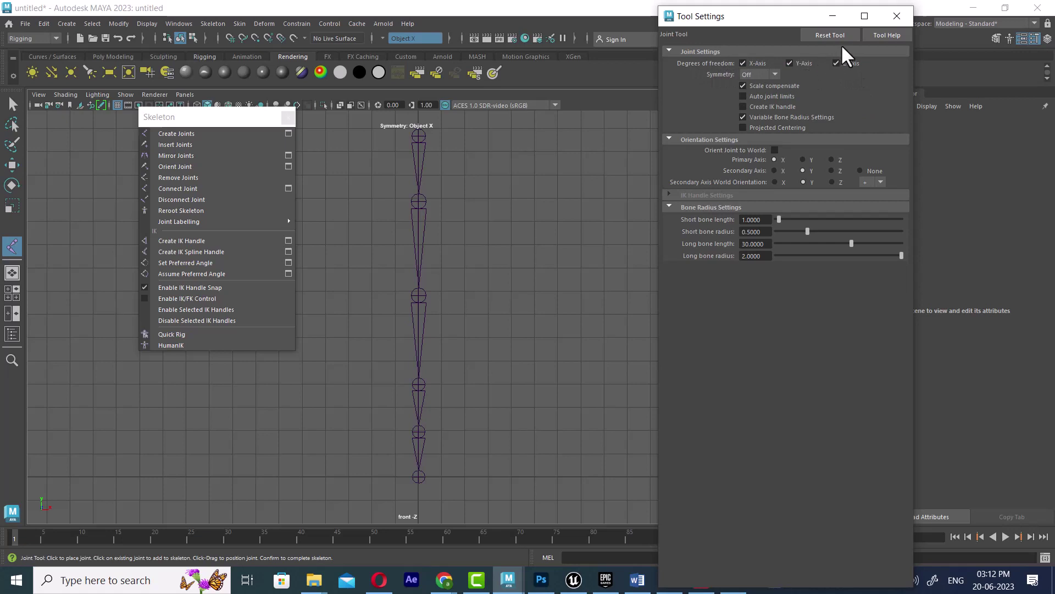
click(896, 16)
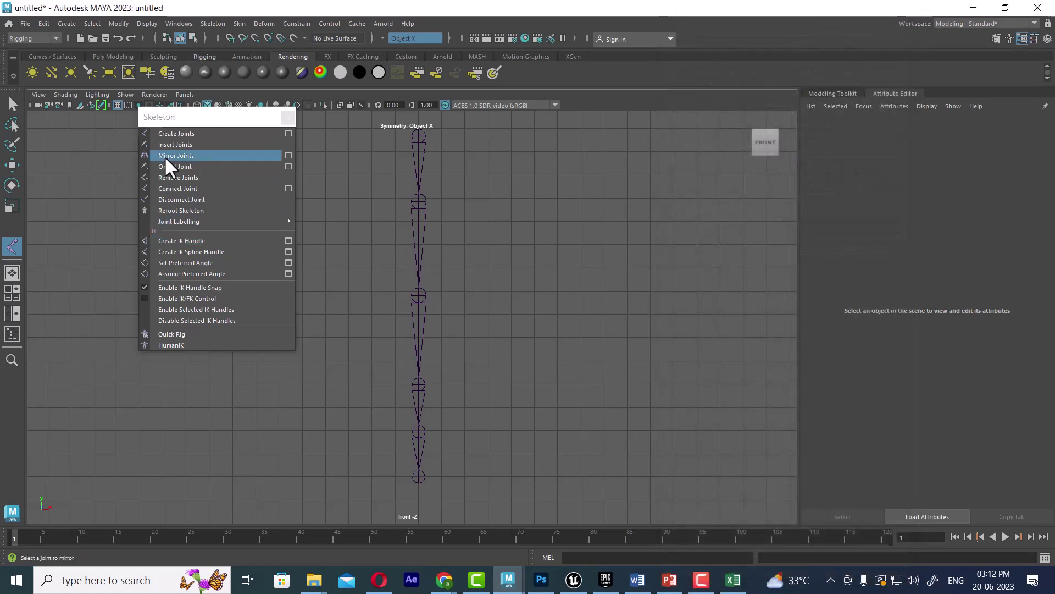
click(176, 133)
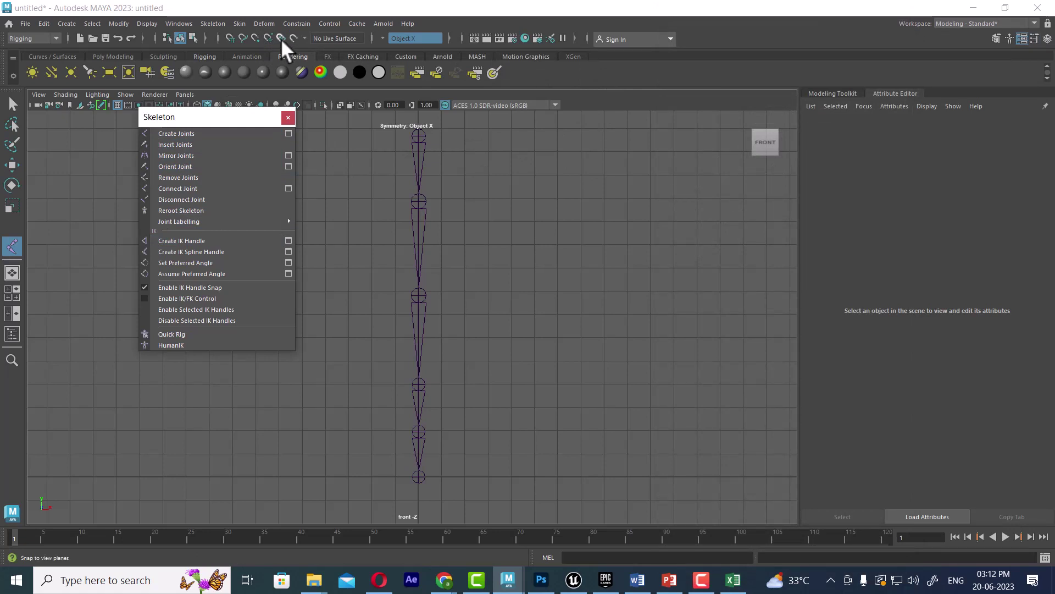
Turn on grid snapping and place nine joints, joint7 to joint15, top to bottom right of the spine.
click(230, 37)
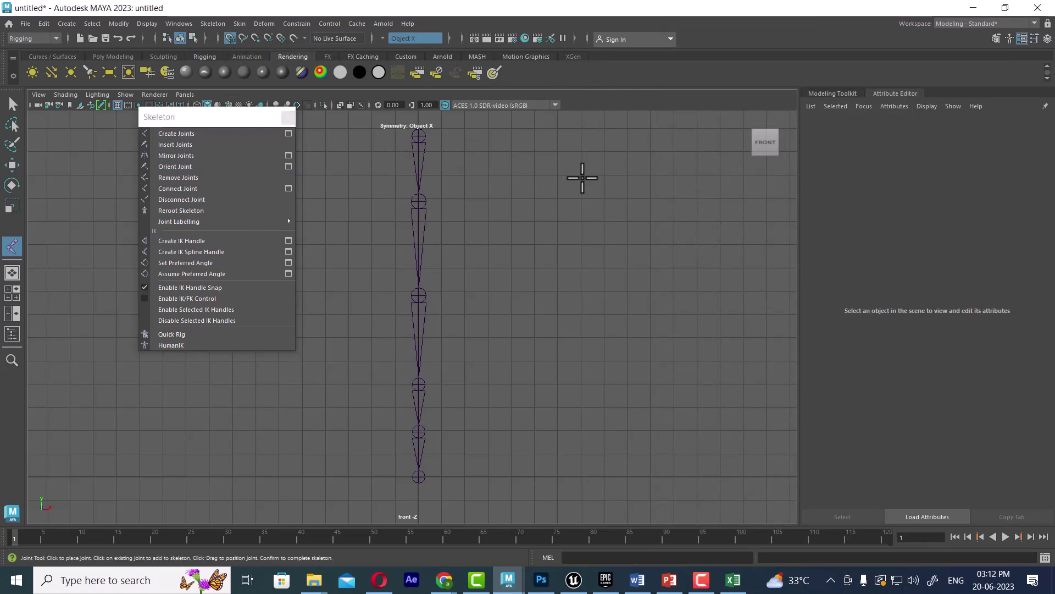
click(488, 127)
mouse_move(488, 167)
mouse_down()
mouse_move(489, 152)
mouse_move(488, 175)
mouse_up()
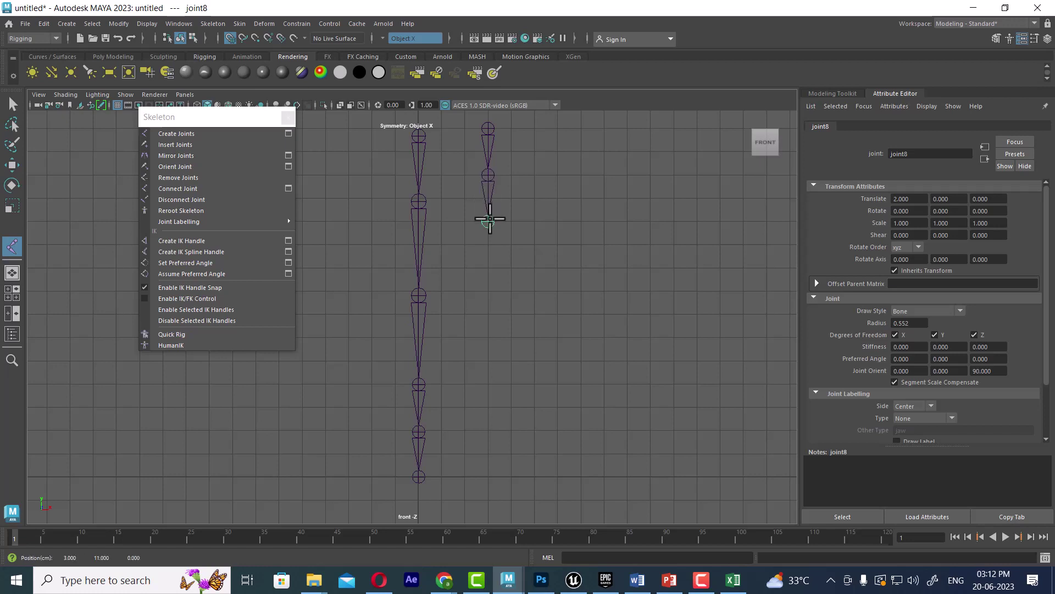
click(490, 224)
click(490, 267)
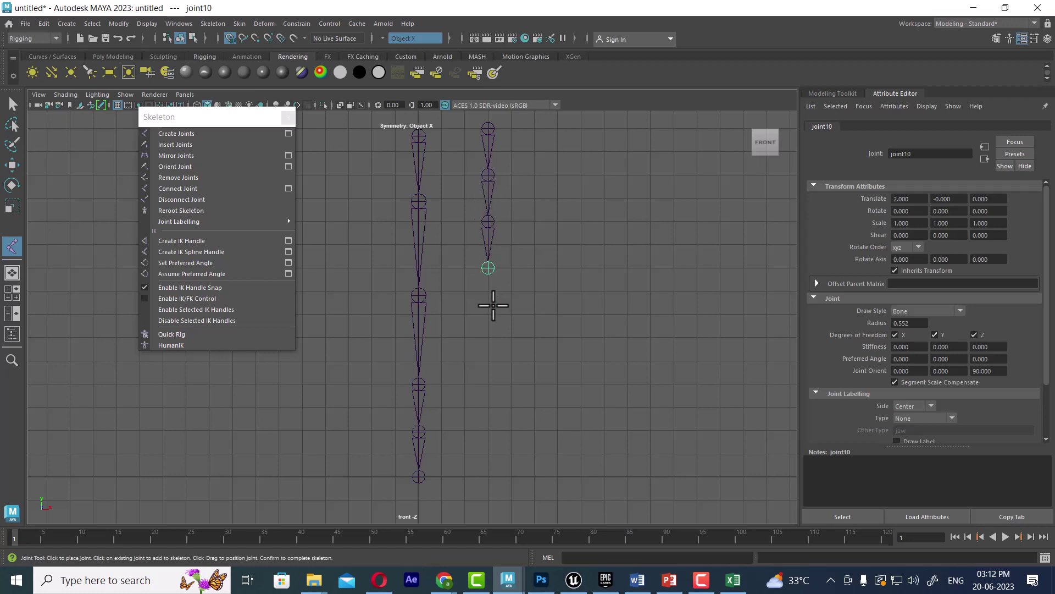
click(490, 314)
click(489, 383)
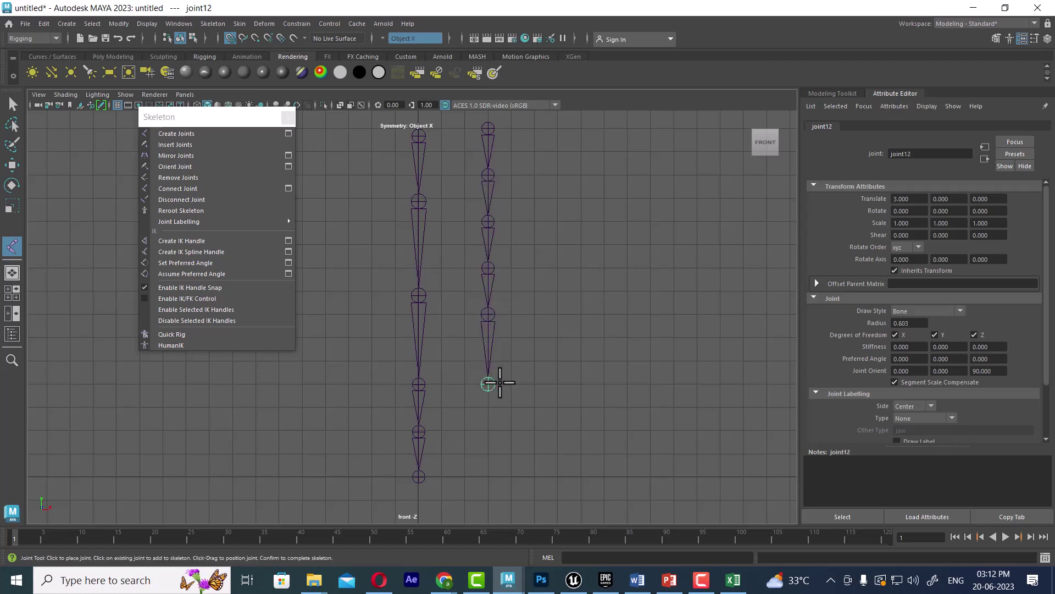
mouse_move(489, 383)
mouse_down()
mouse_move(486, 361)
mouse_move(488, 407)
mouse_up()
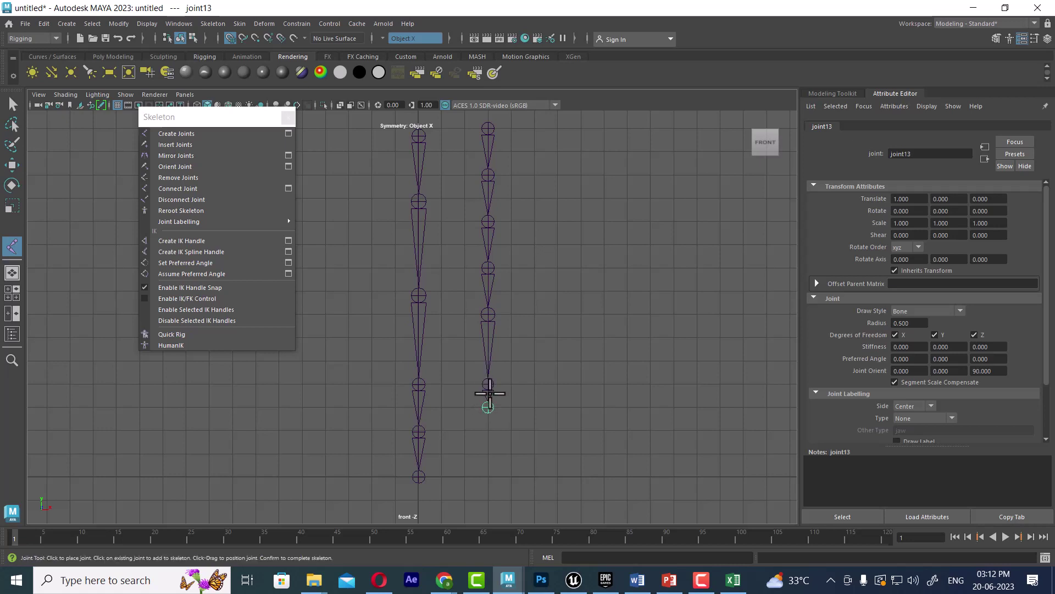
click(488, 454)
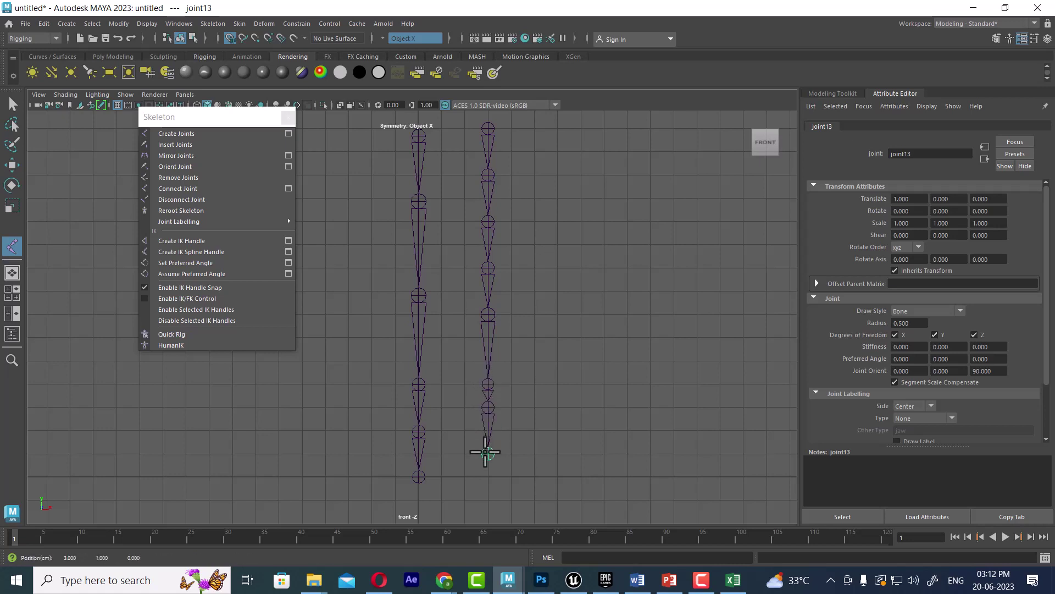
click(488, 477)
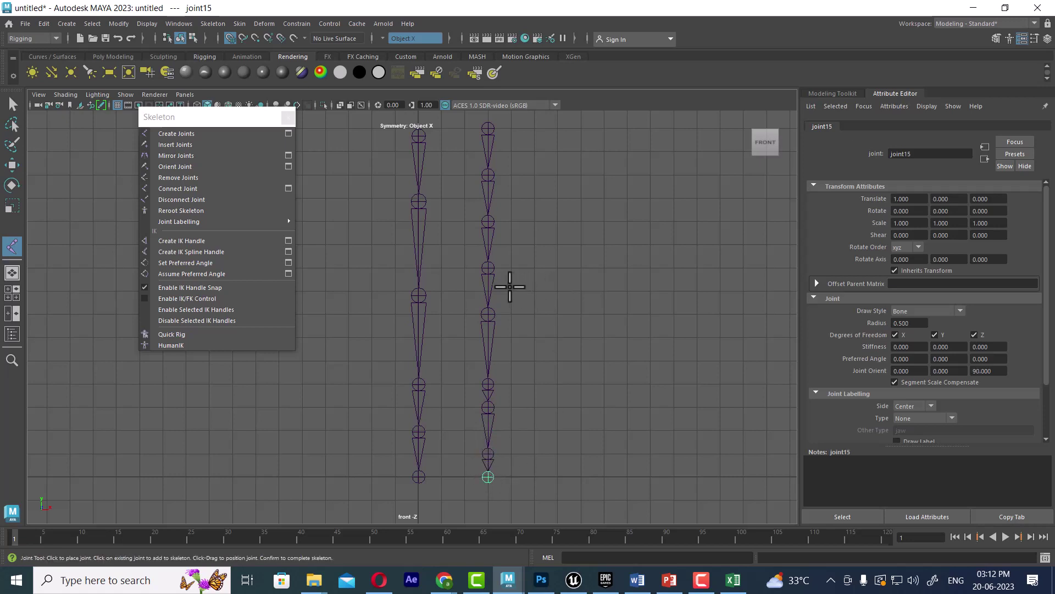
Finish the second chain and move joint12, joint13 and joint14 along Y onto the grid.
key(Return)
key(q)
click(498, 381)
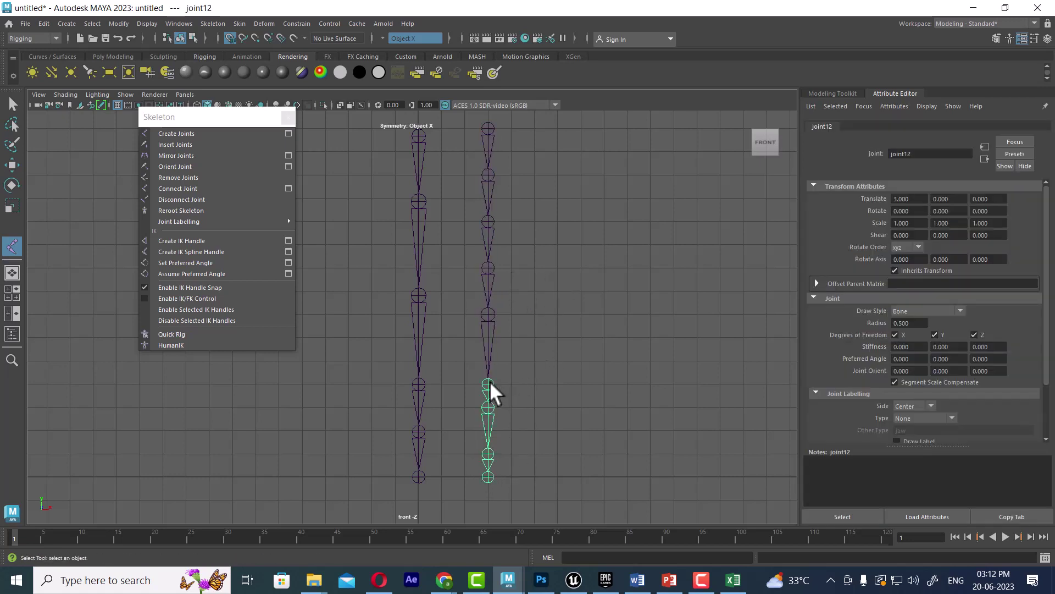
key(w)
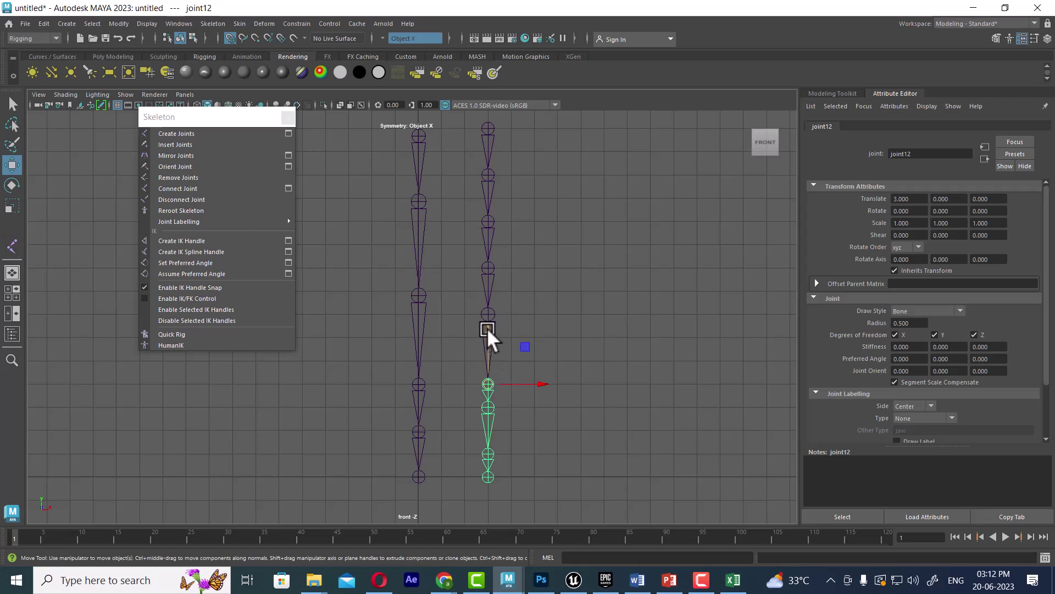
drag(487, 323, 489, 355)
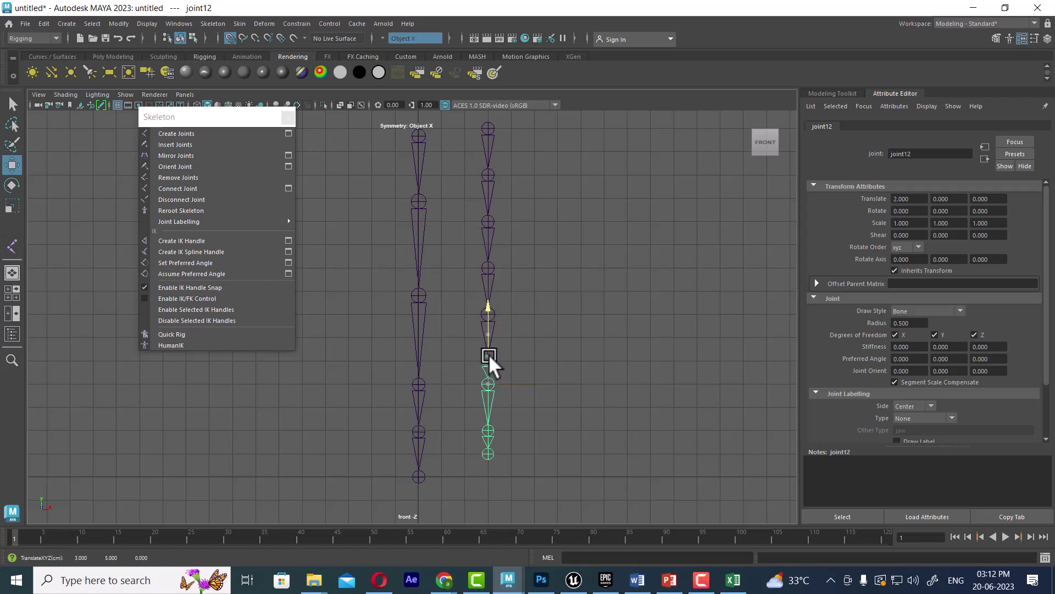
click(486, 383)
drag(486, 327, 497, 460)
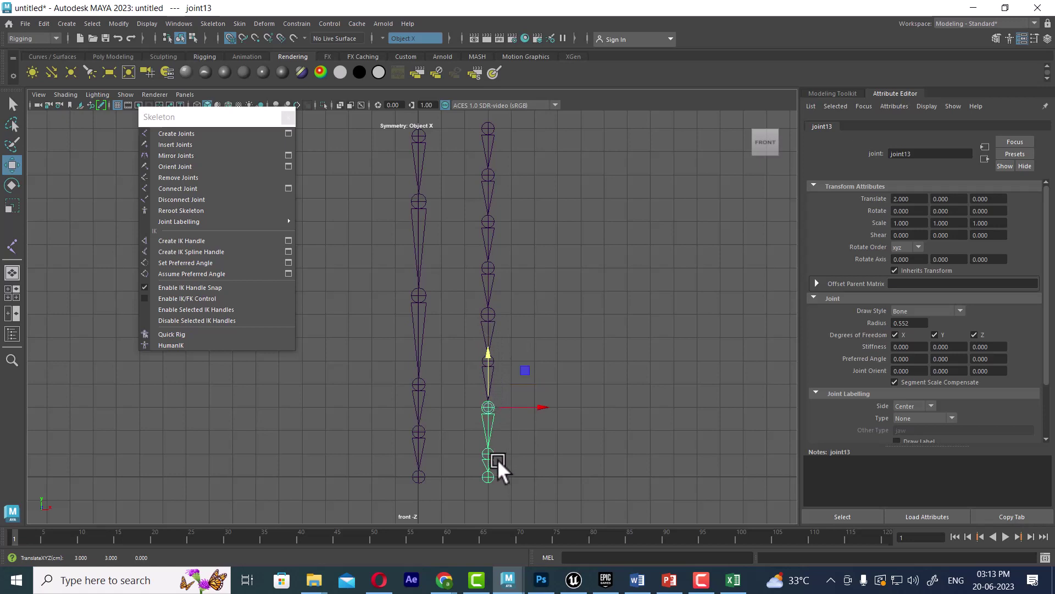
click(486, 453)
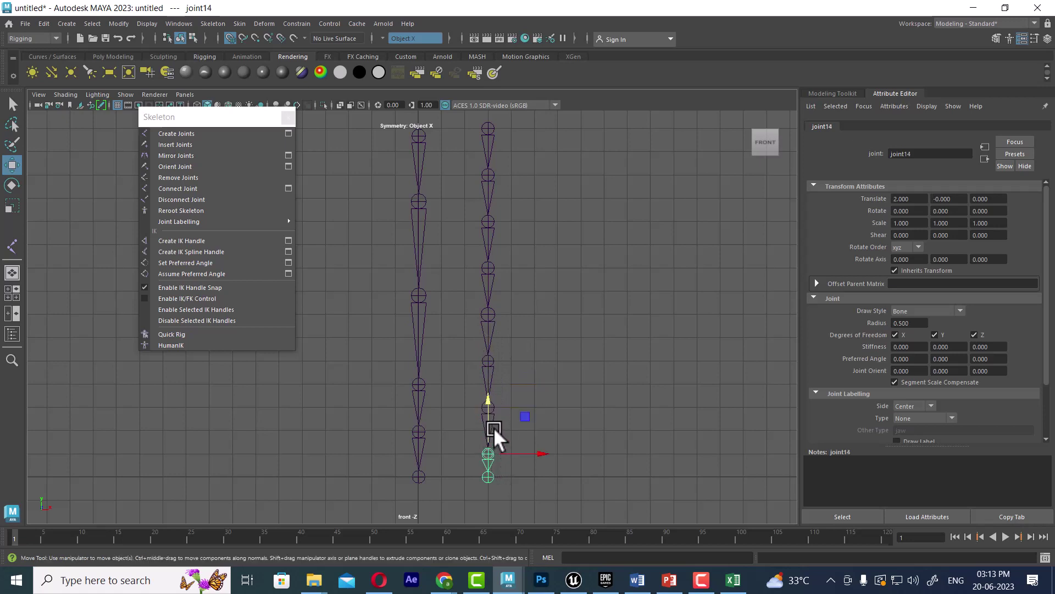
drag(494, 427, 486, 399)
Marquee-select the spine chain and the right chain in turn, then clear the selection.
click(584, 234)
drag(454, 137, 397, 519)
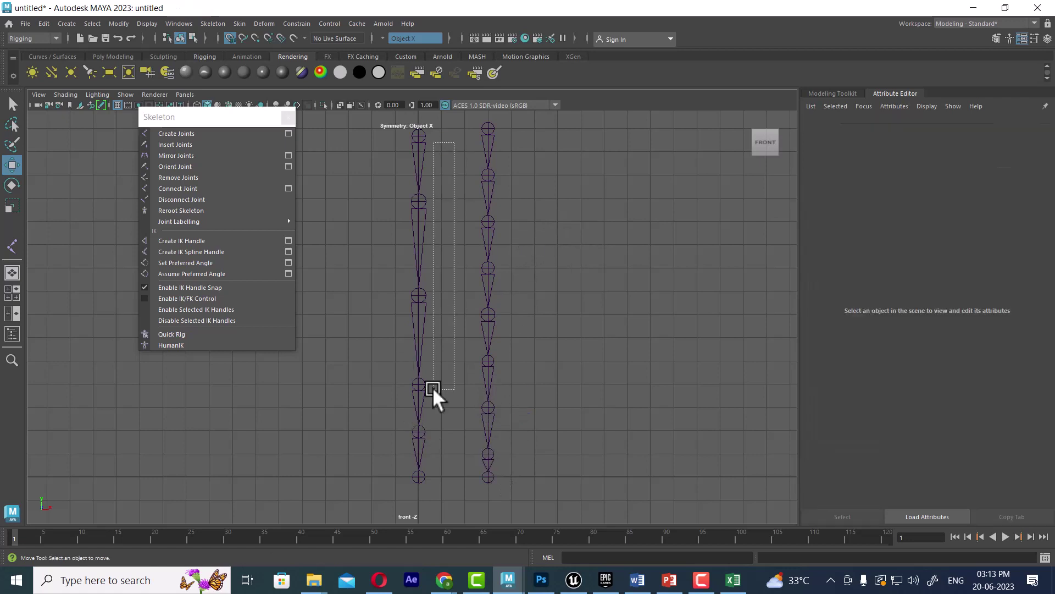
drag(548, 130, 455, 502)
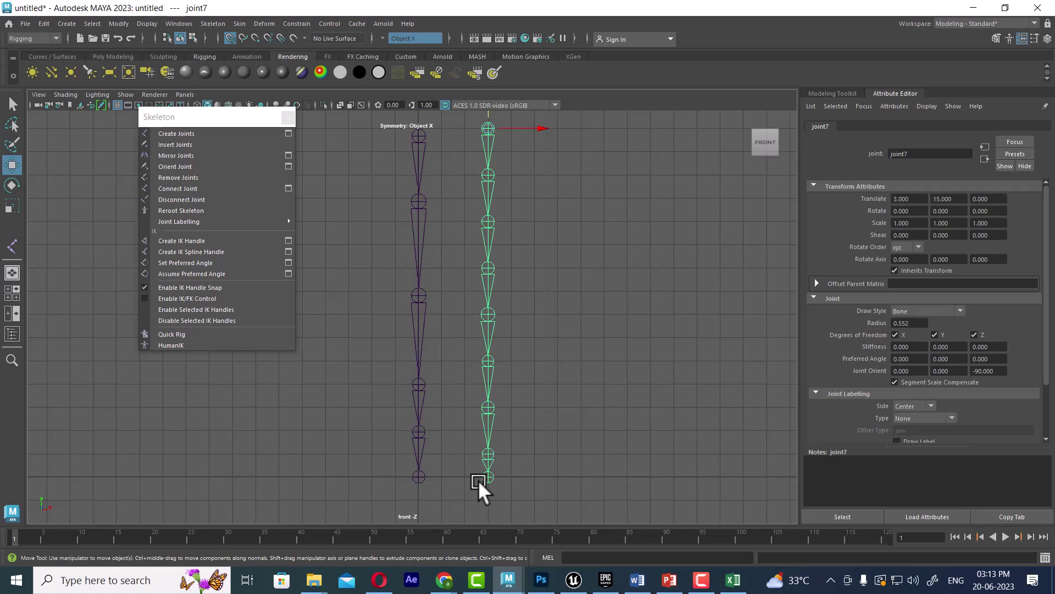
drag(603, 265, 455, 376)
drag(406, 286, 441, 387)
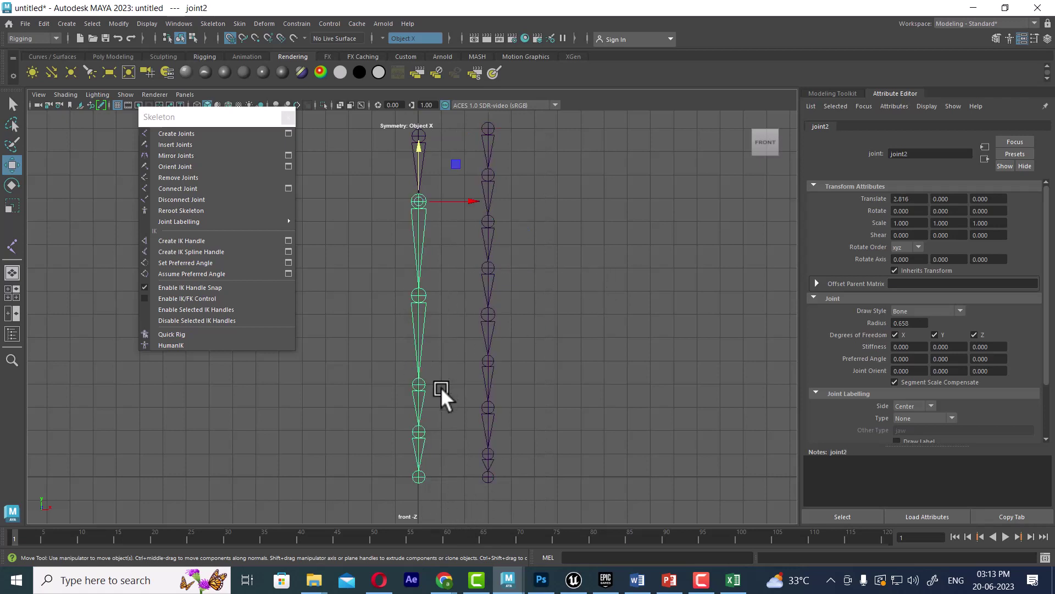
click(464, 476)
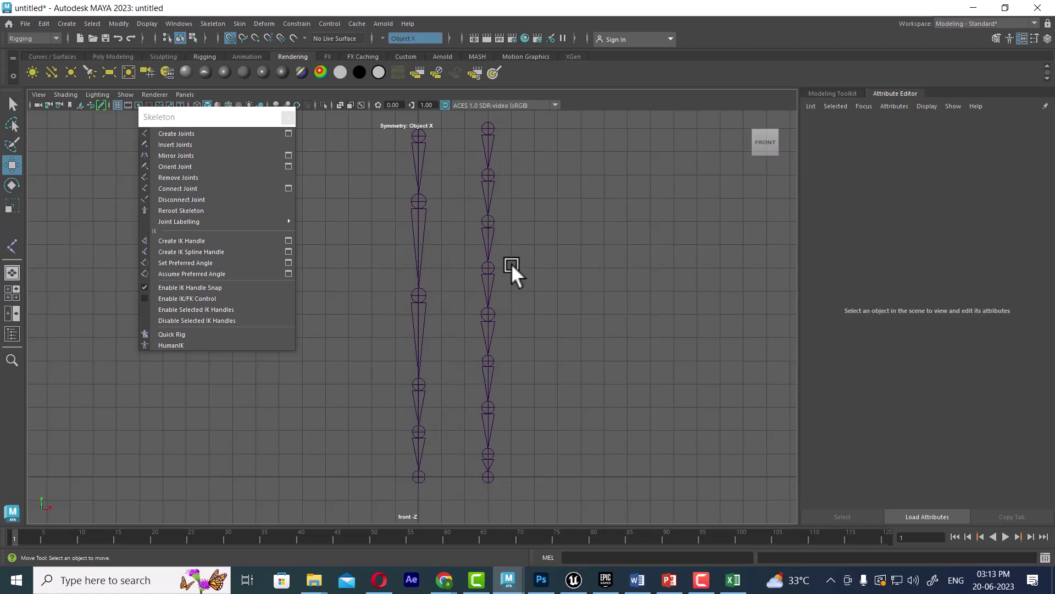
Start a third chain right of the others, placing four joints upward from the bottom.
click(172, 134)
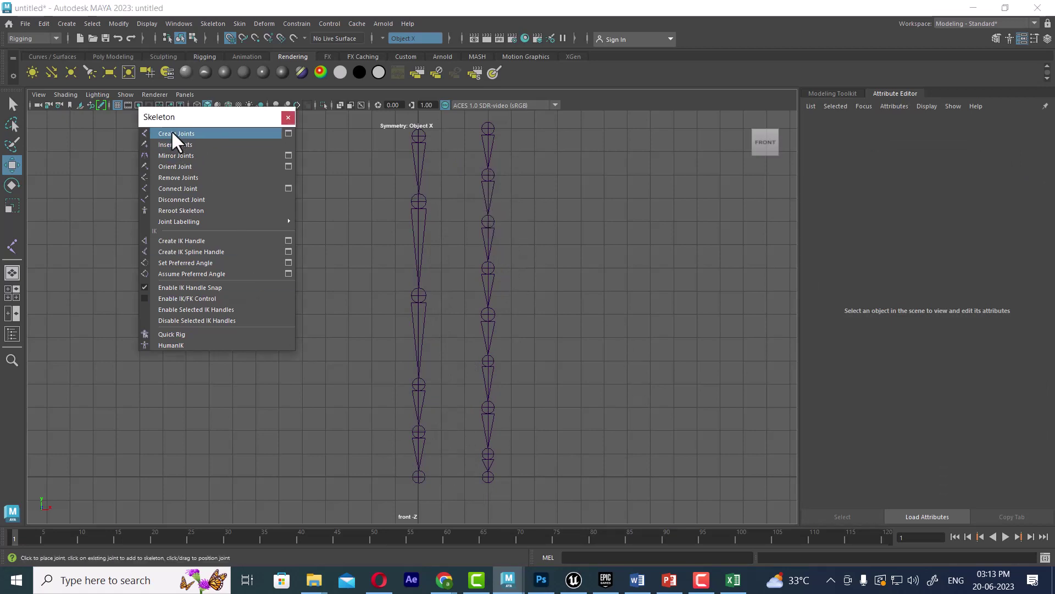
click(172, 134)
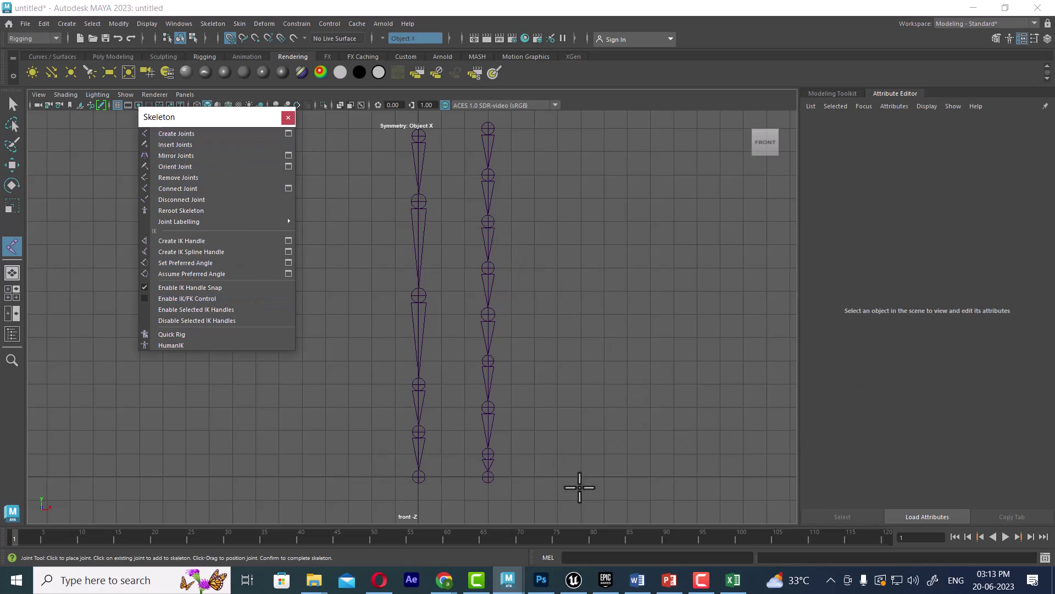
click(556, 476)
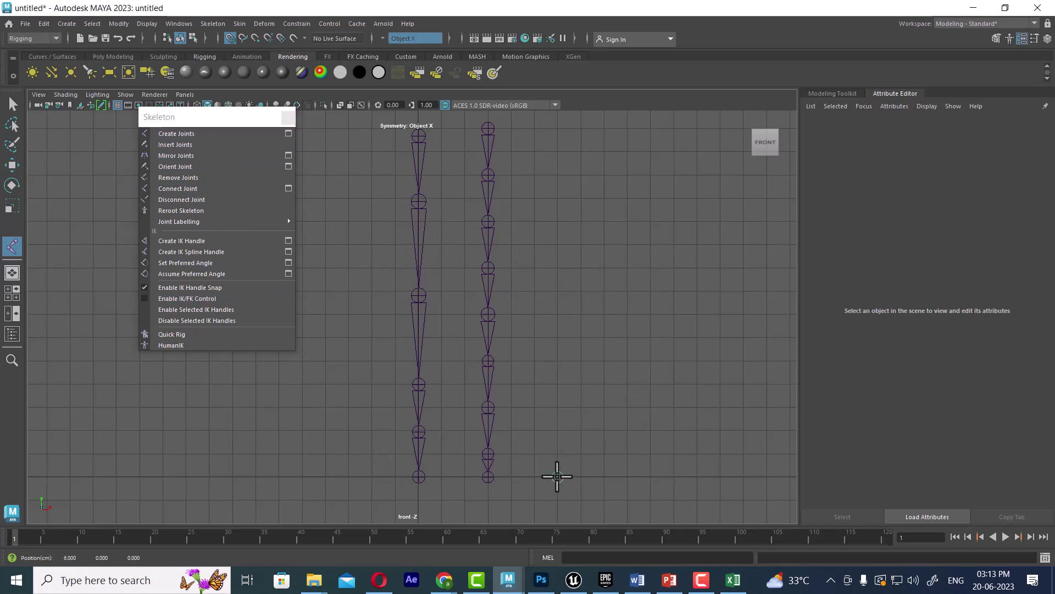
click(558, 430)
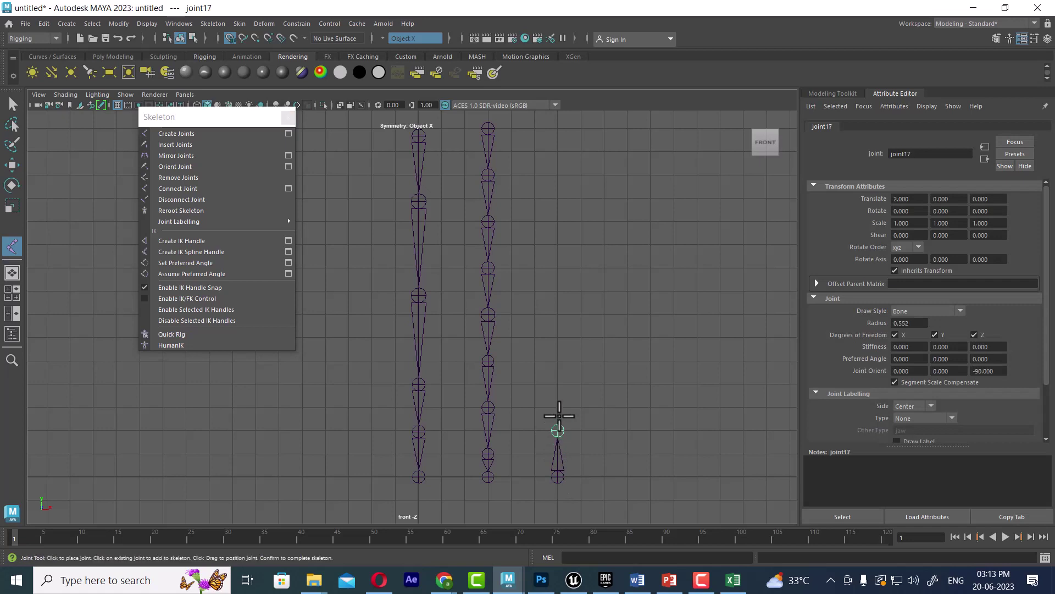
click(557, 383)
click(558, 337)
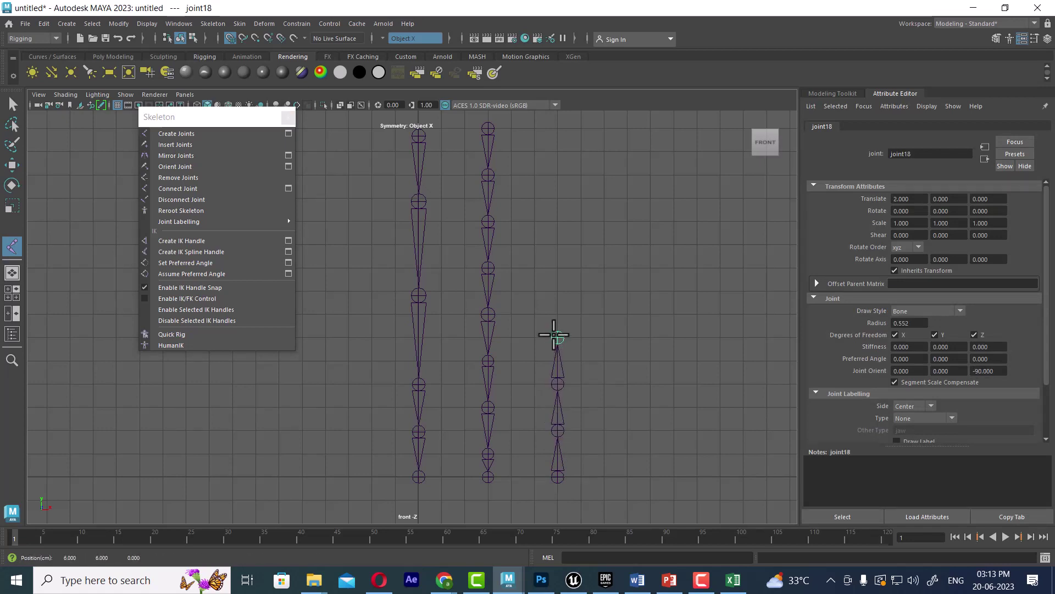
Extend the third chain upward to its top joint, completing joint16 through joint24.
click(558, 291)
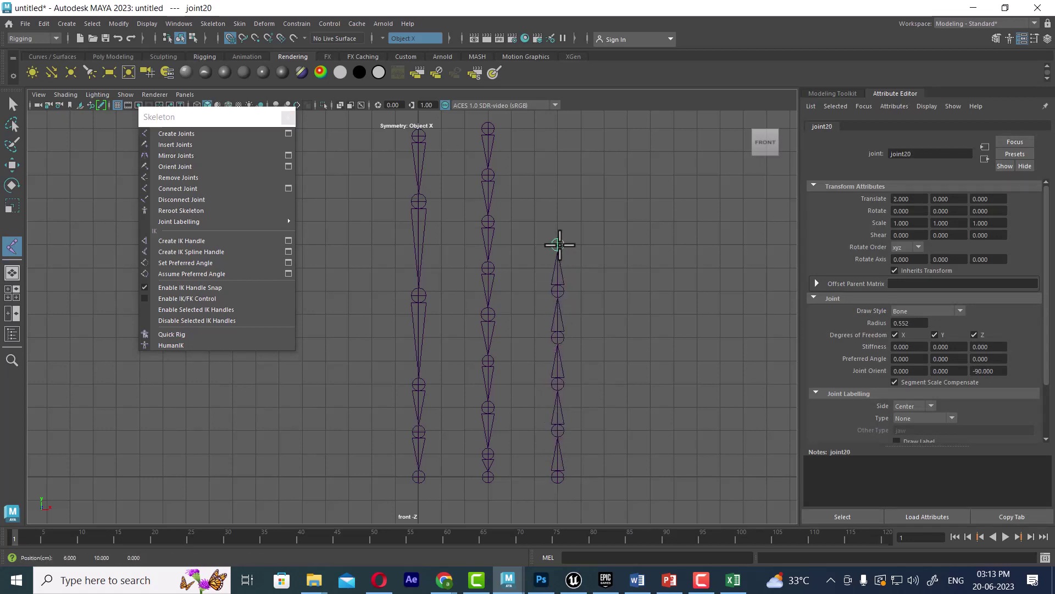
click(557, 244)
click(557, 197)
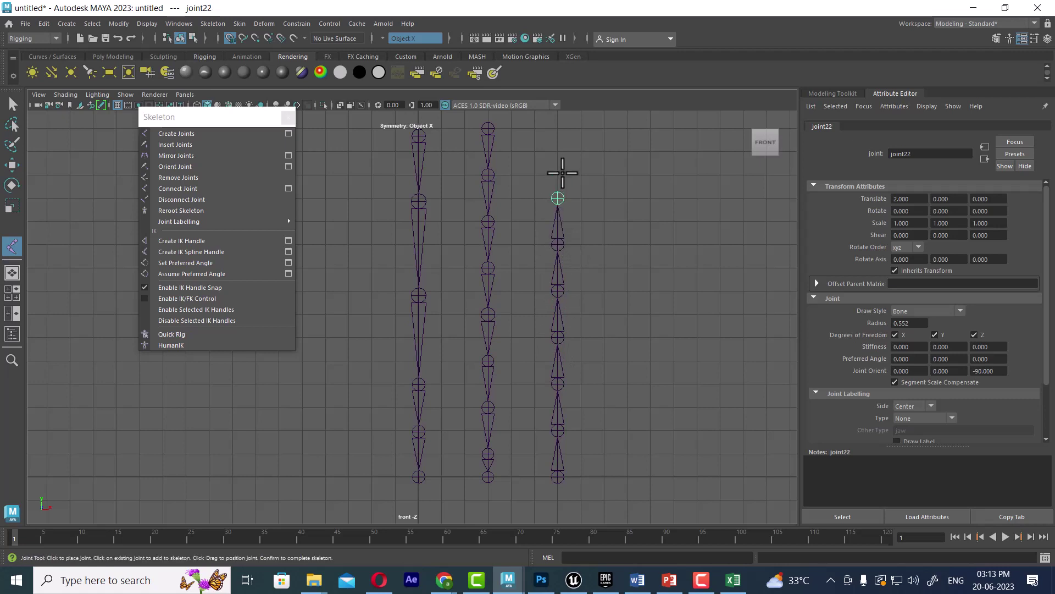
click(558, 152)
scroll(584, 175, down, 1)
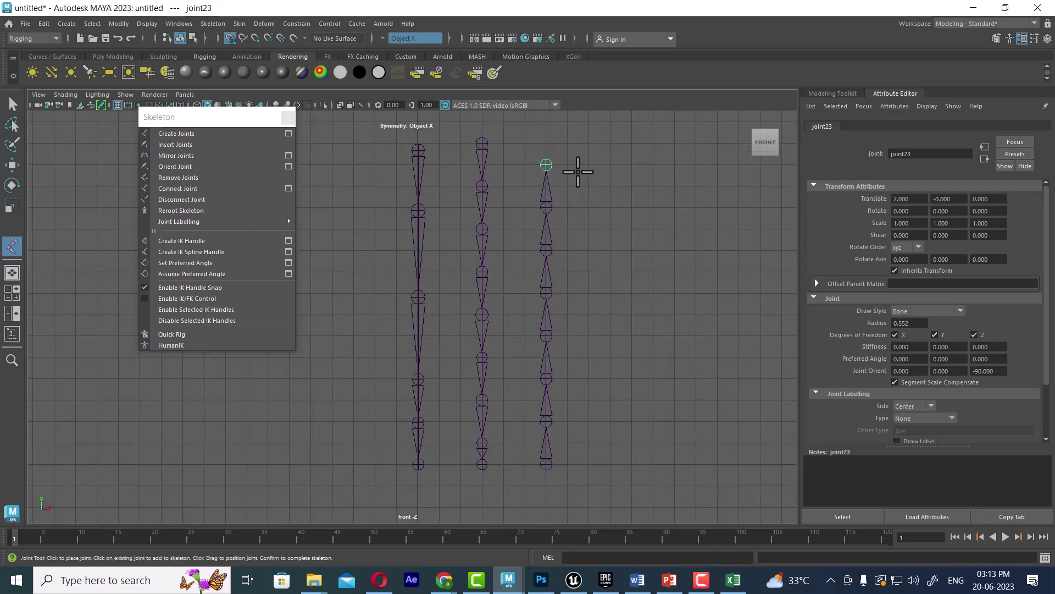
click(546, 121)
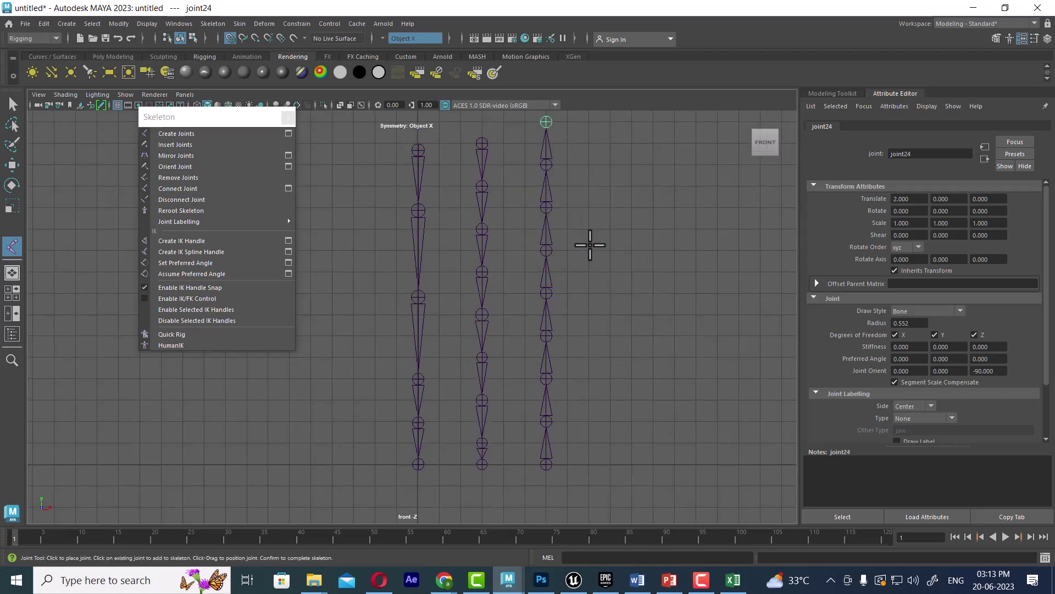
key(w)
click(615, 412)
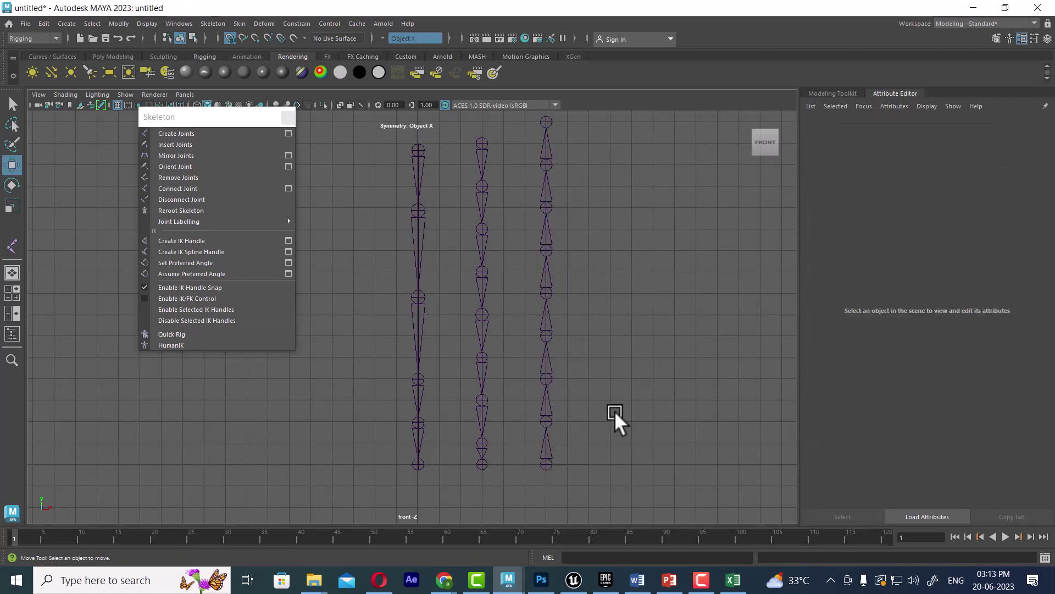
click(482, 142)
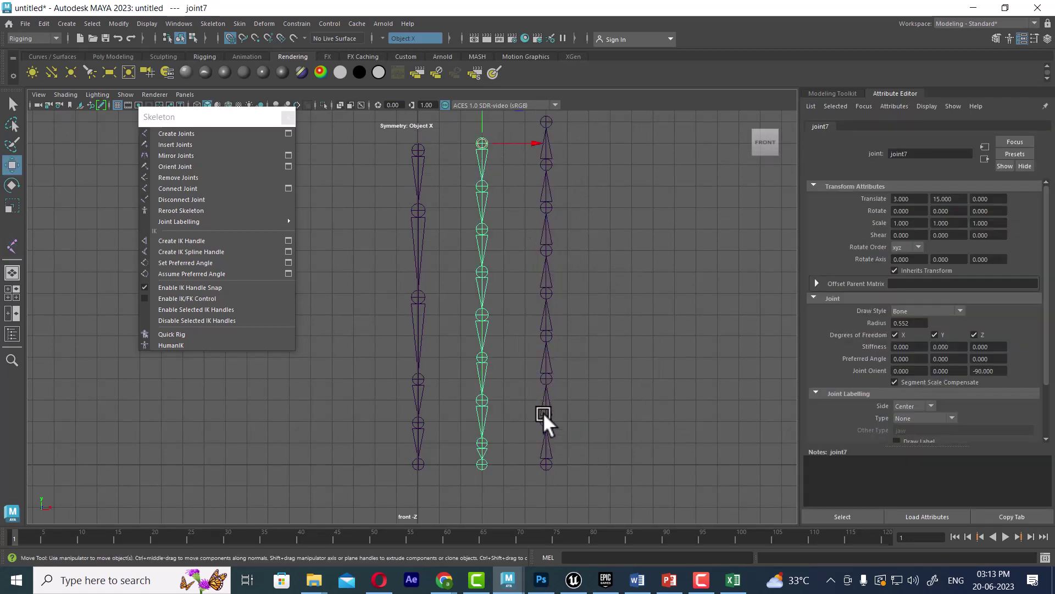
click(547, 463)
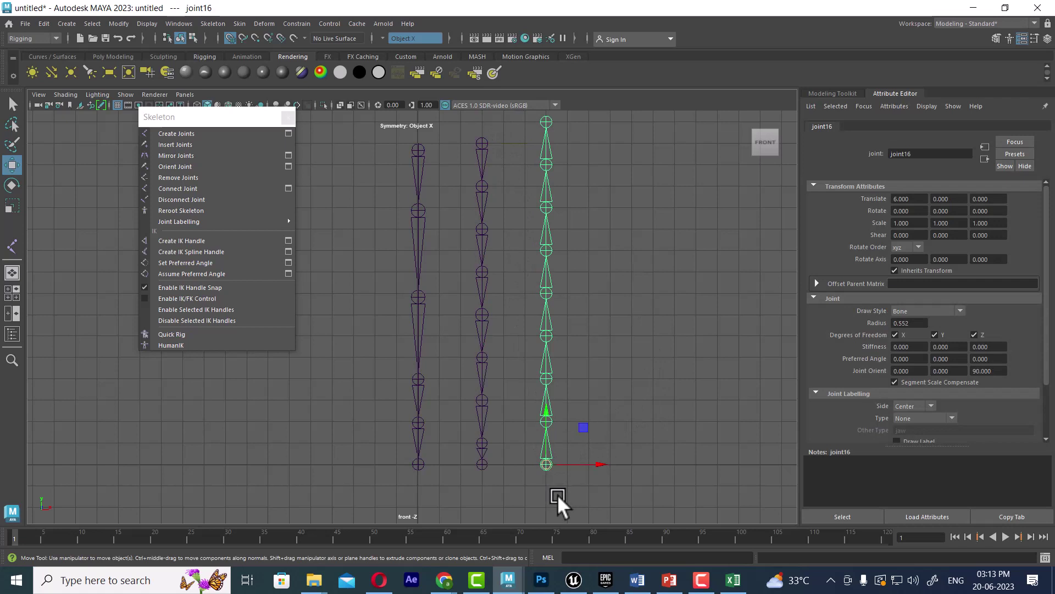
key(e)
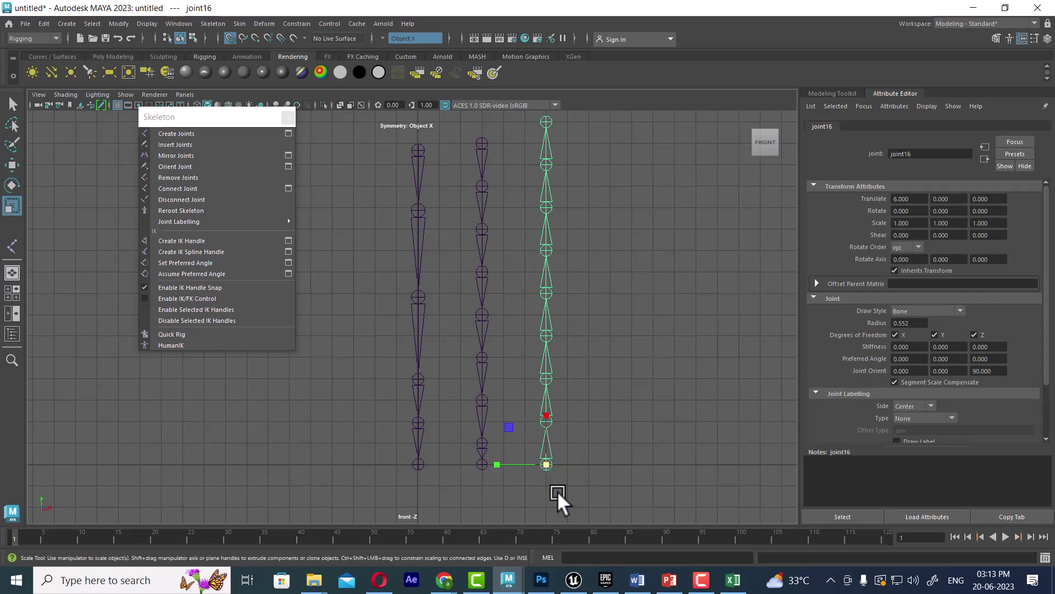
key(w)
key(e)
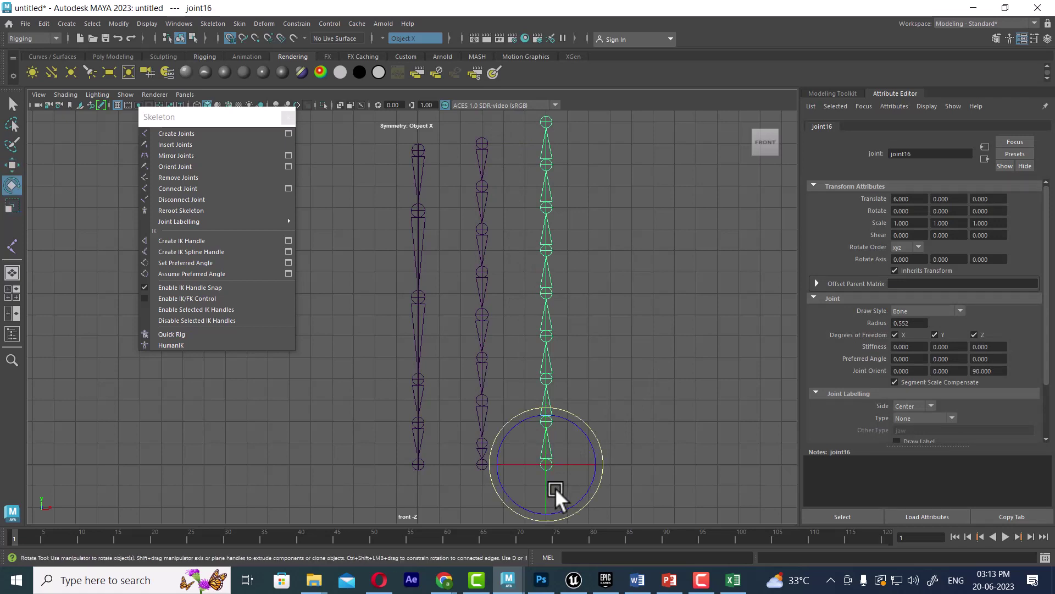
key(r)
key(e)
drag(581, 432, 601, 463)
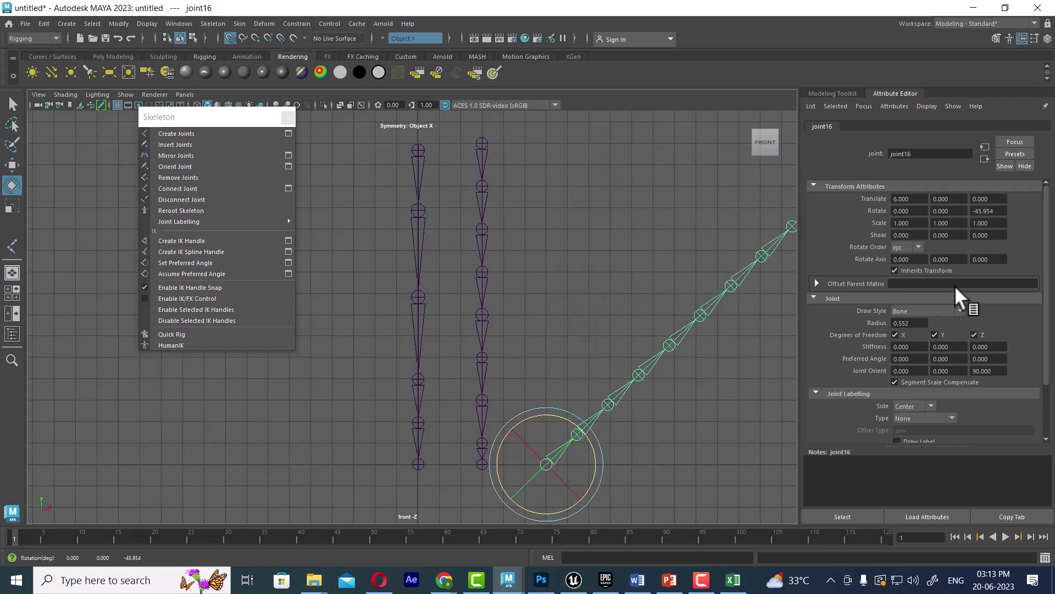
click(1003, 212)
text(-90.00)
key(Return)
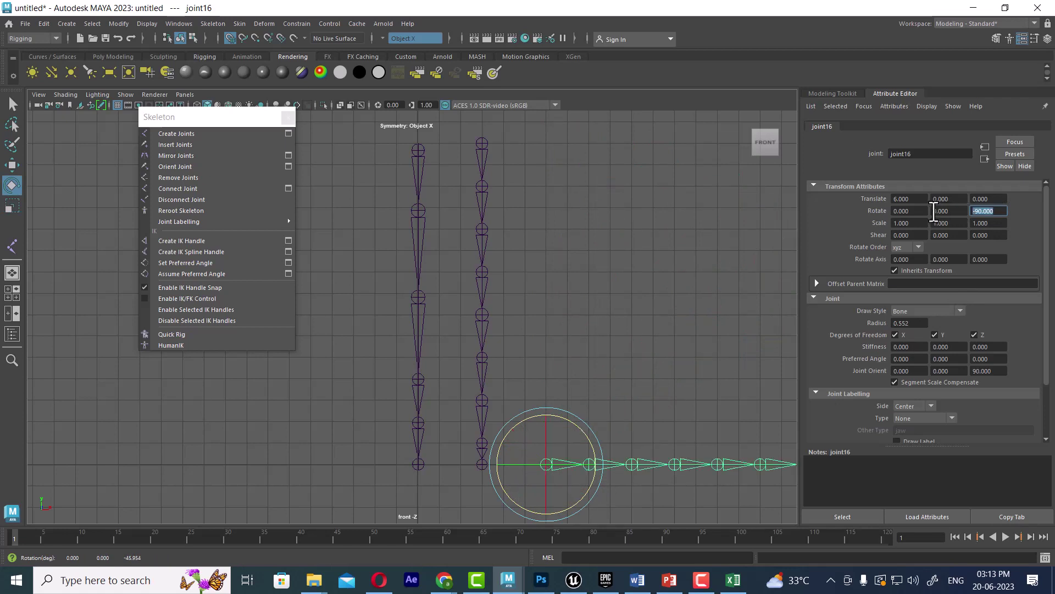
text(0)
key(Return)
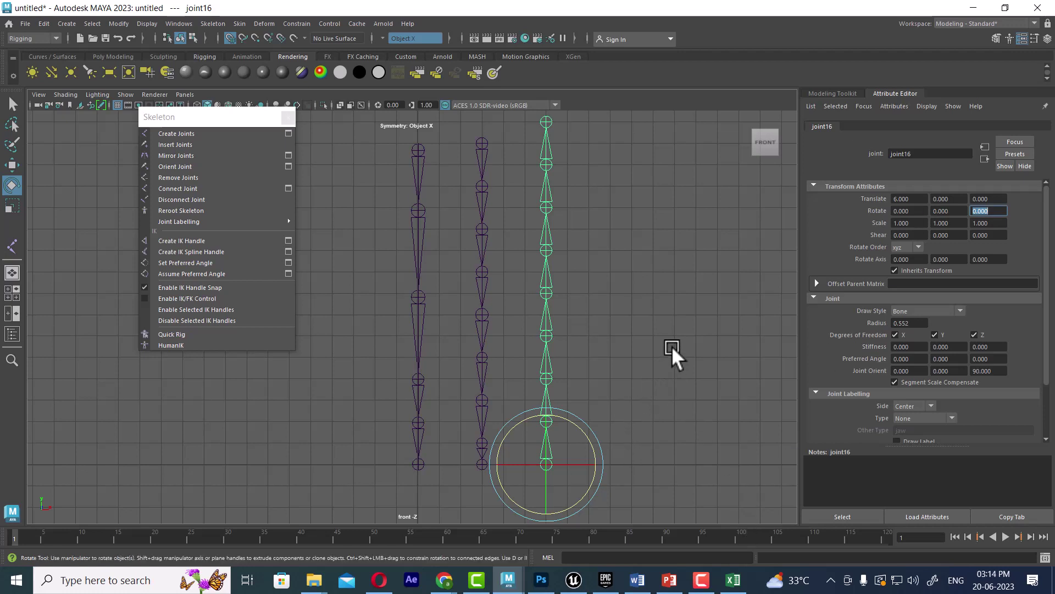
click(687, 354)
click(486, 141)
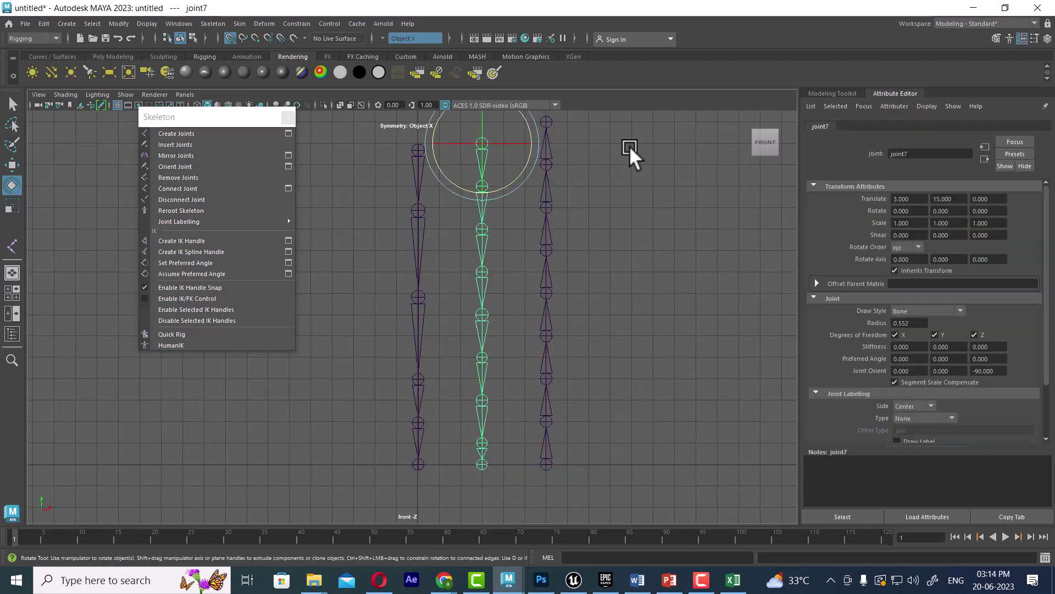
click(630, 140)
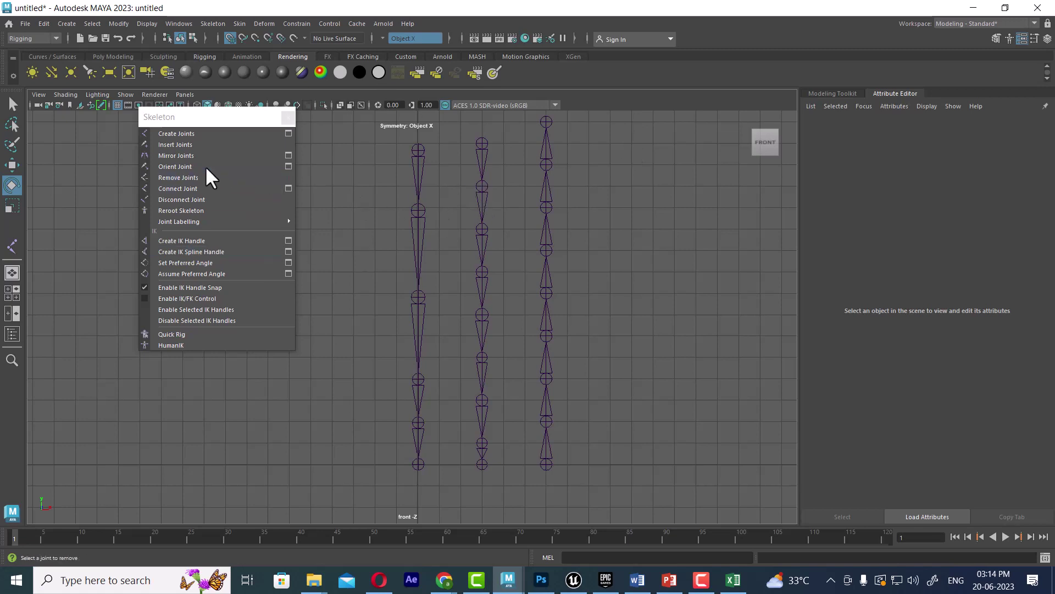
Move the Skeleton panel aside and start a chain at lower left, rising and crossing the top.
click(186, 134)
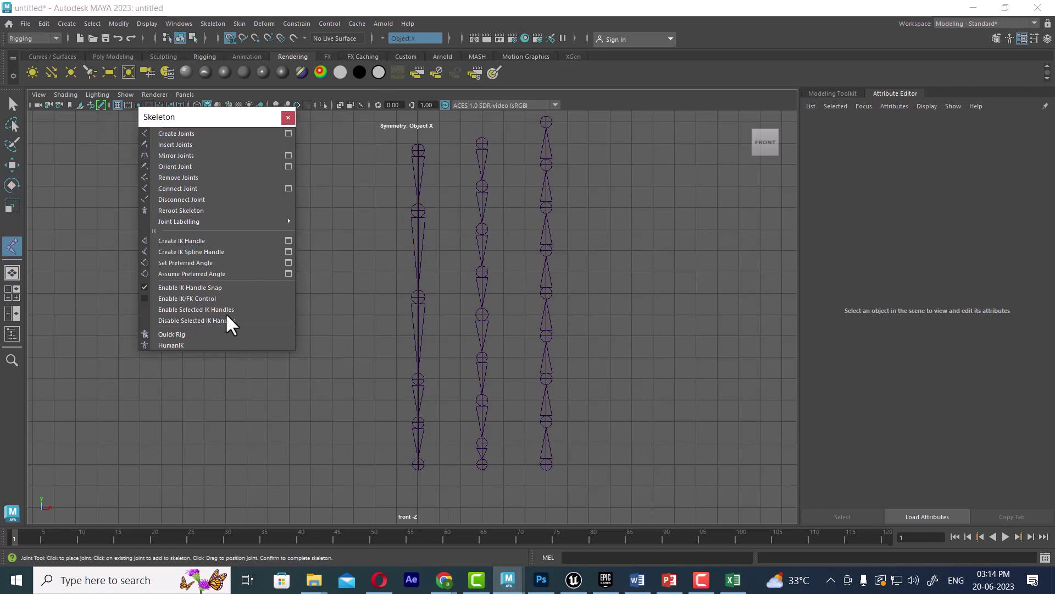
drag(197, 119, 689, 194)
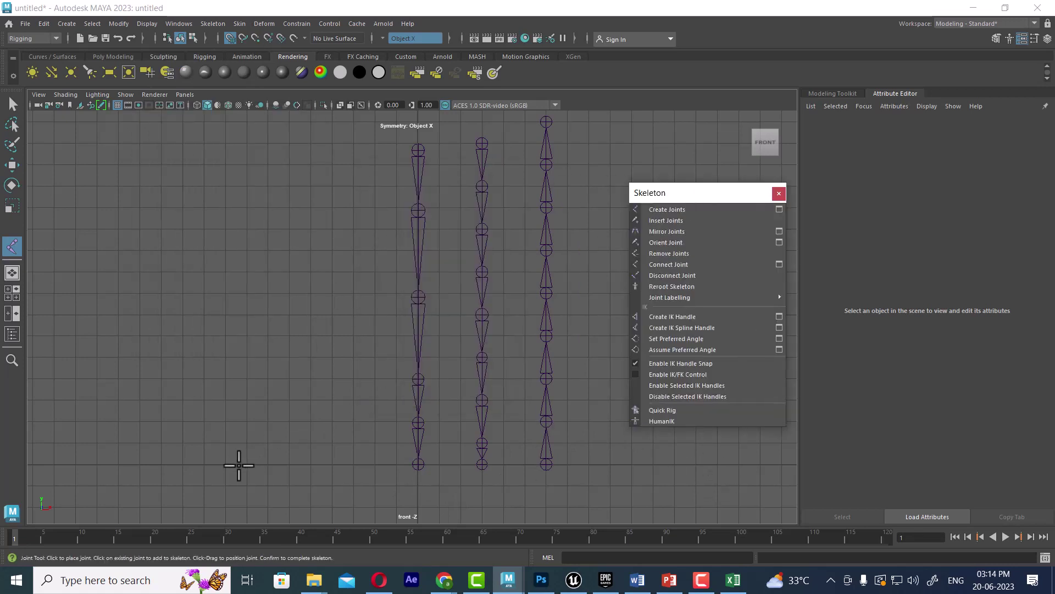
click(225, 464)
click(139, 443)
click(139, 336)
click(182, 250)
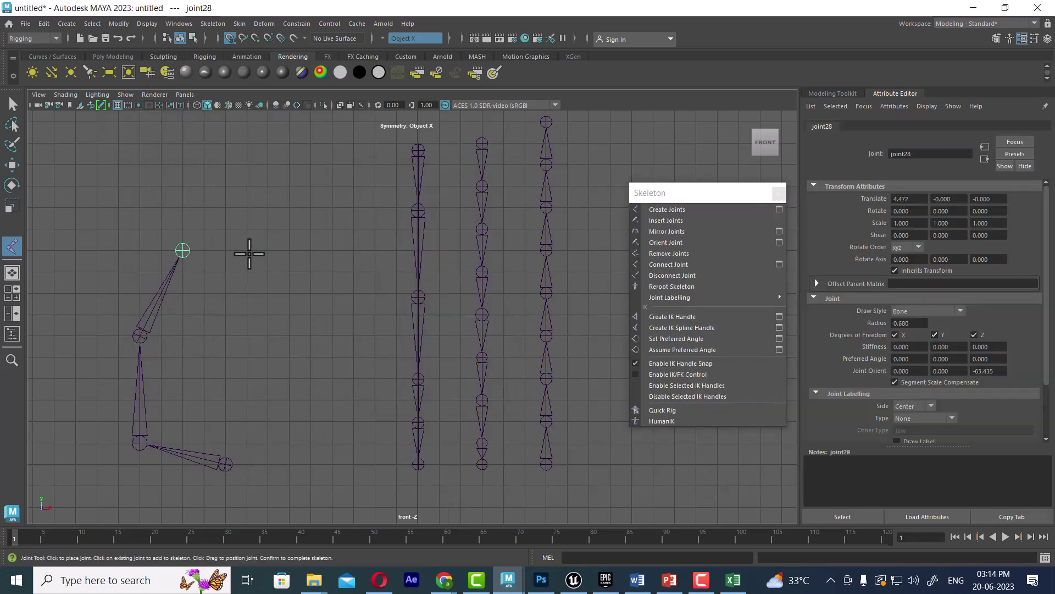
click(268, 250)
click(311, 293)
drag(301, 292, 311, 314)
Zigzag the chain inward and down to the bottom, finish it, and return the Skeleton panel.
click(225, 314)
click(182, 357)
click(225, 400)
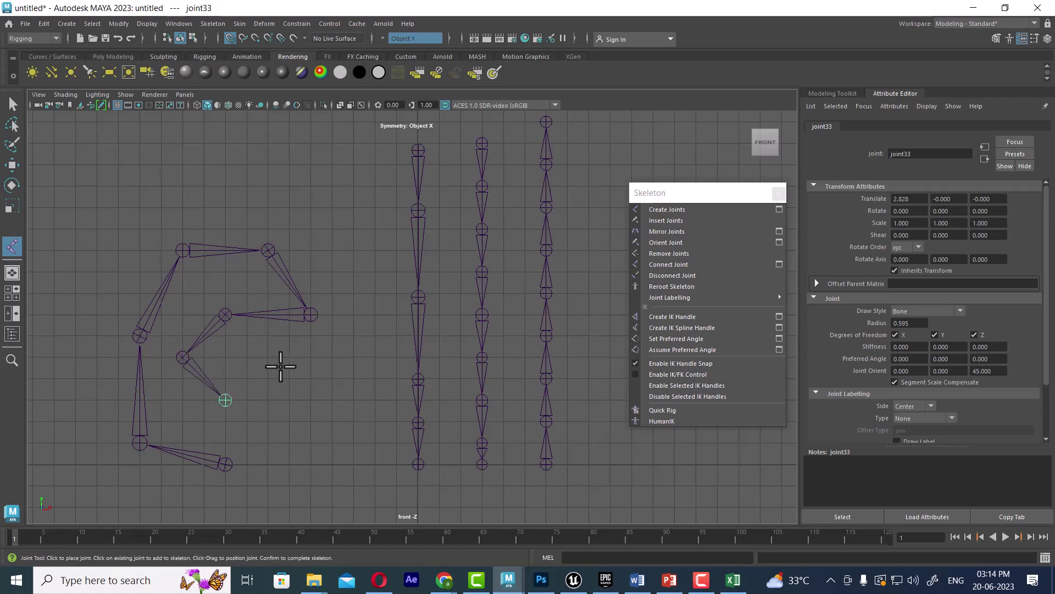
click(289, 358)
click(332, 379)
click(332, 421)
click(289, 464)
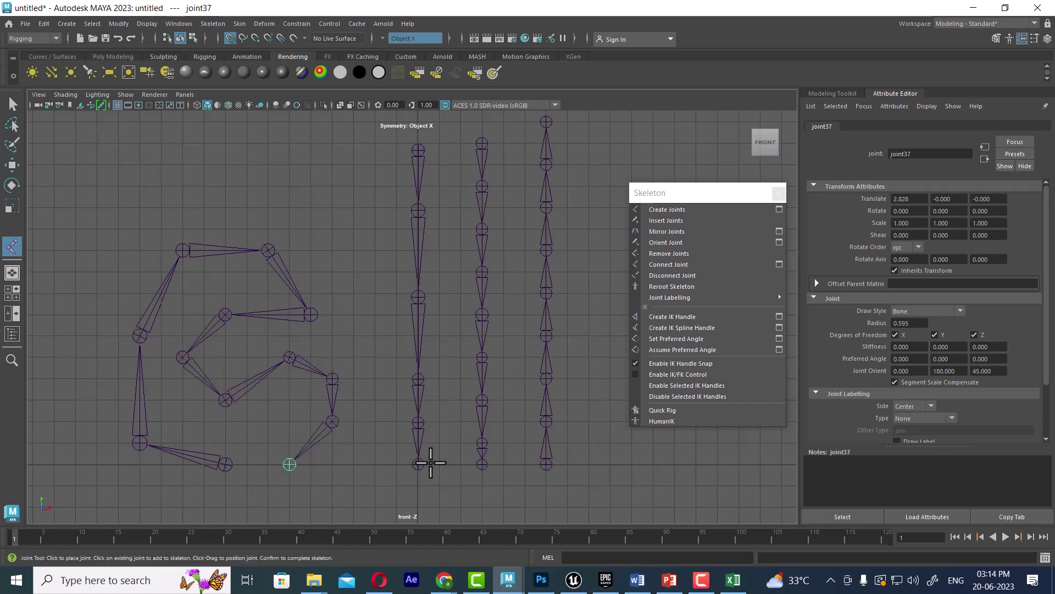
key(e)
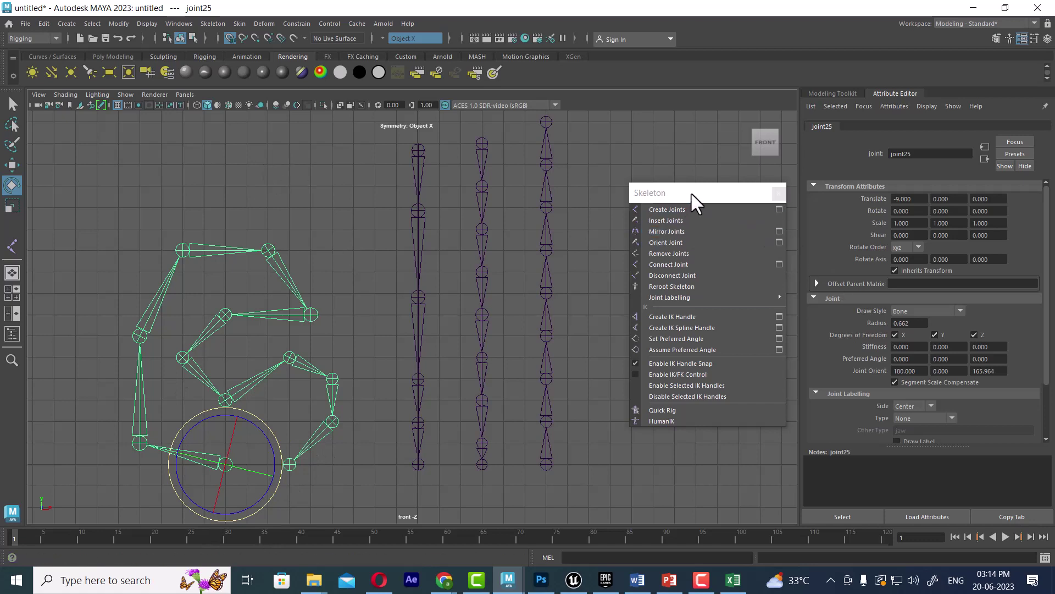
mouse_move(691, 194)
mouse_down()
mouse_move(364, 168)
mouse_move(210, 118)
mouse_up()
click(582, 290)
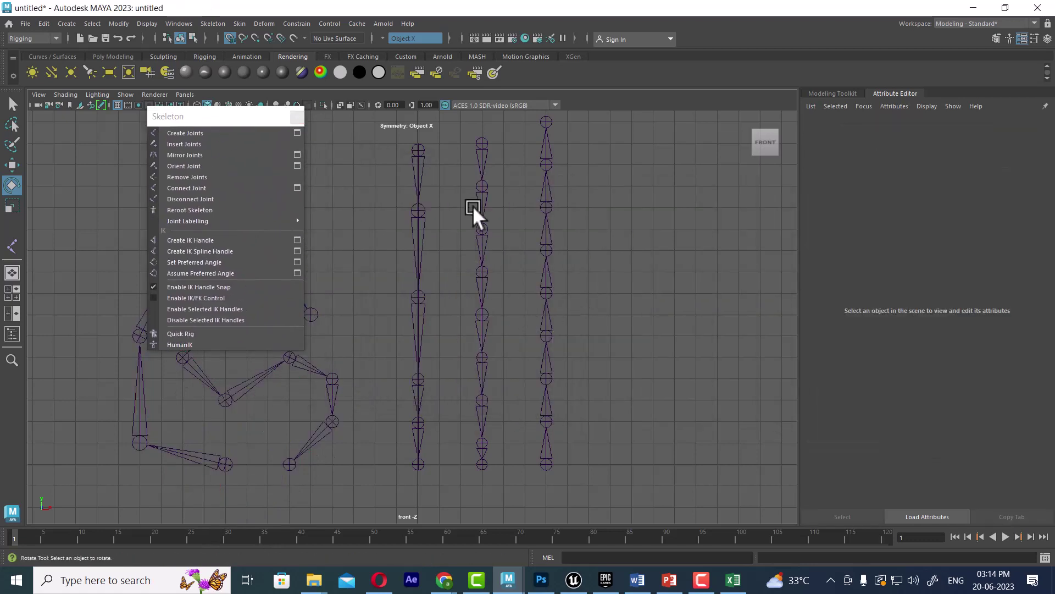
click(479, 225)
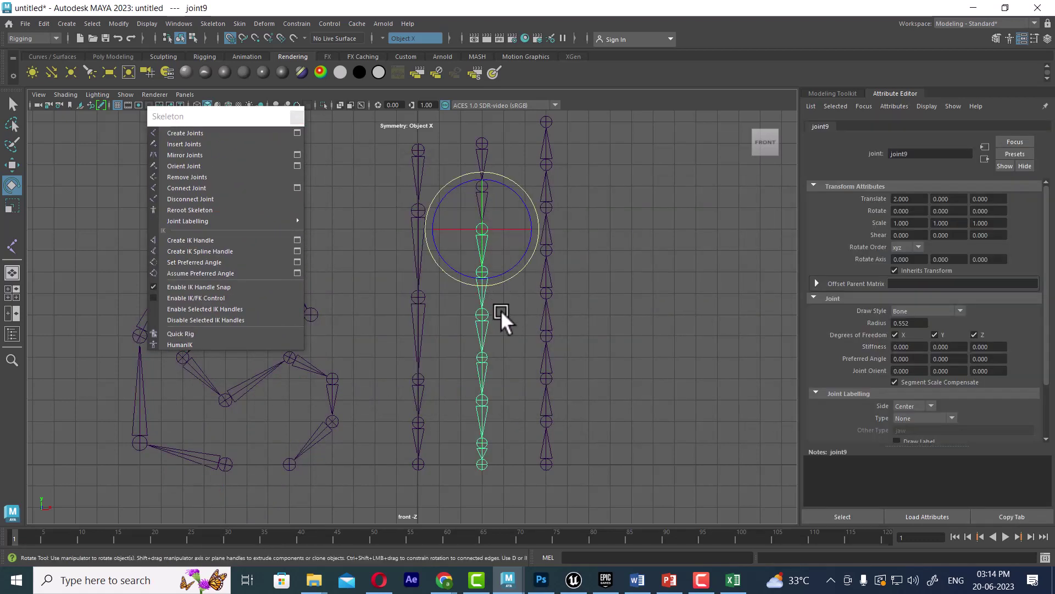
key(w)
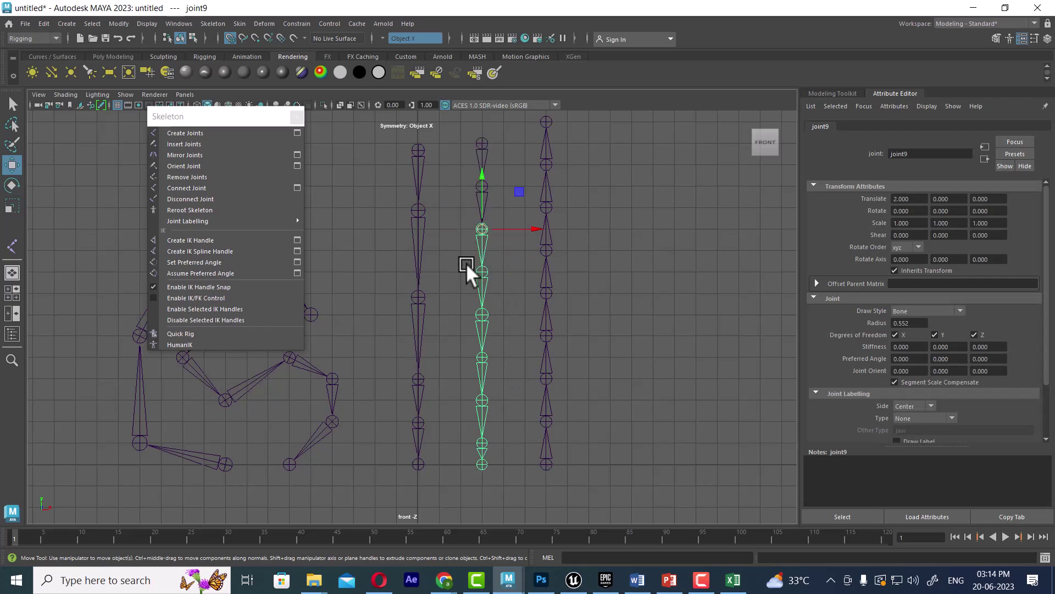
click(483, 271)
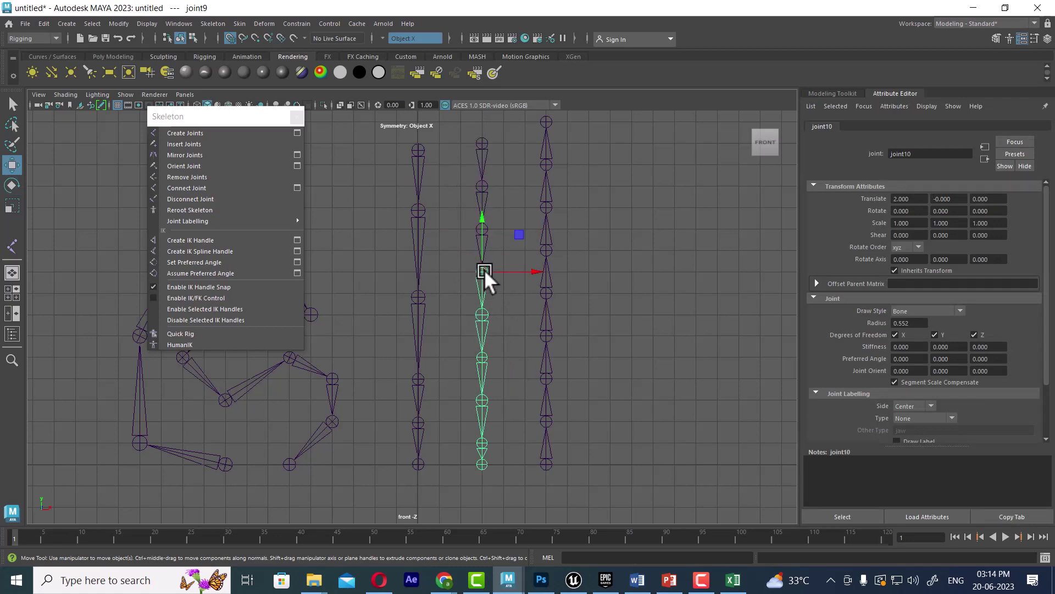
click(480, 399)
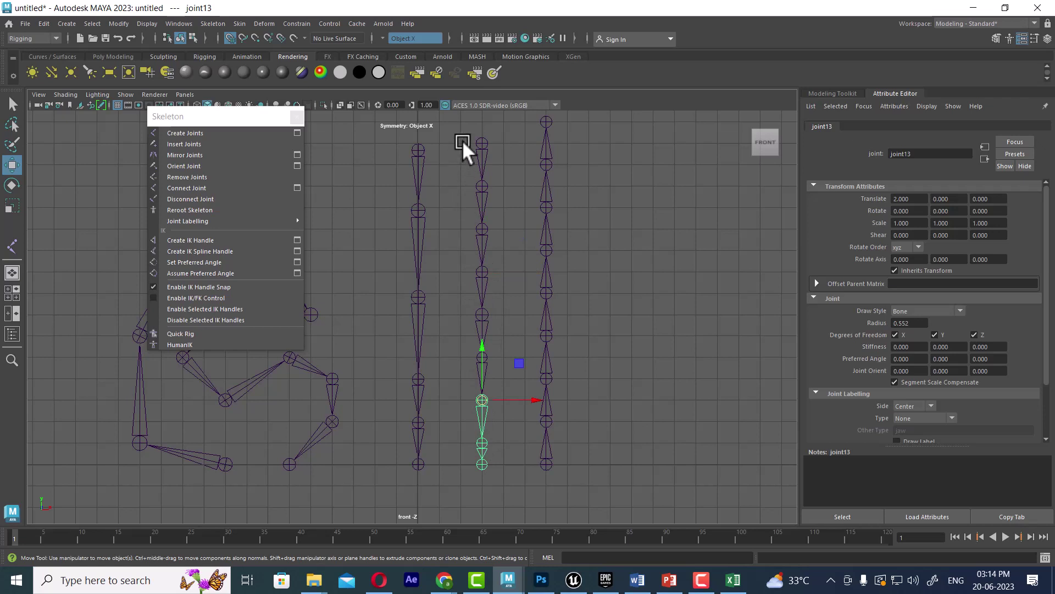
drag(502, 286, 502, 288)
click(577, 288)
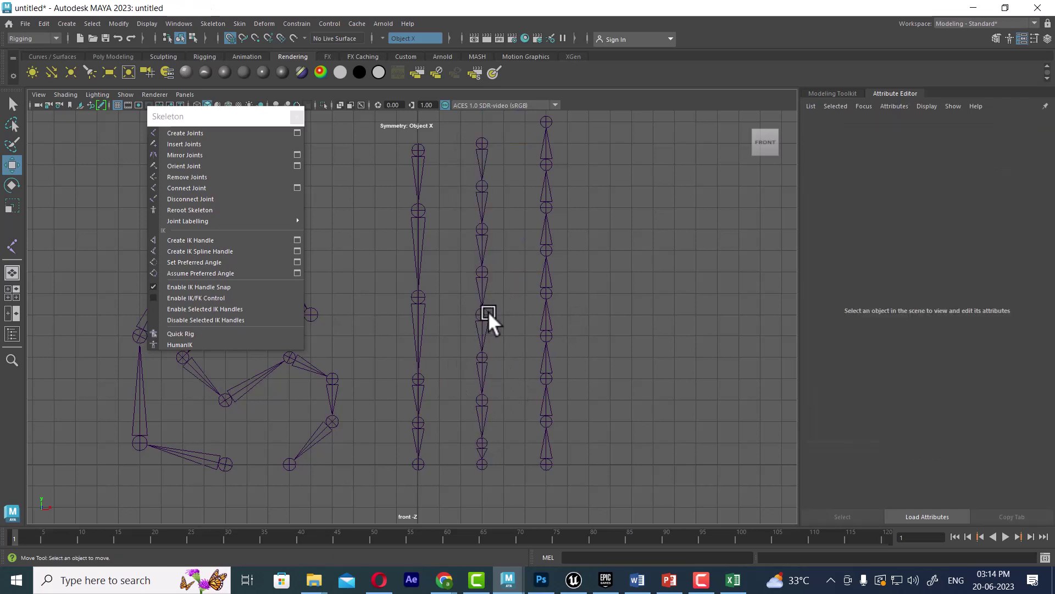
click(485, 310)
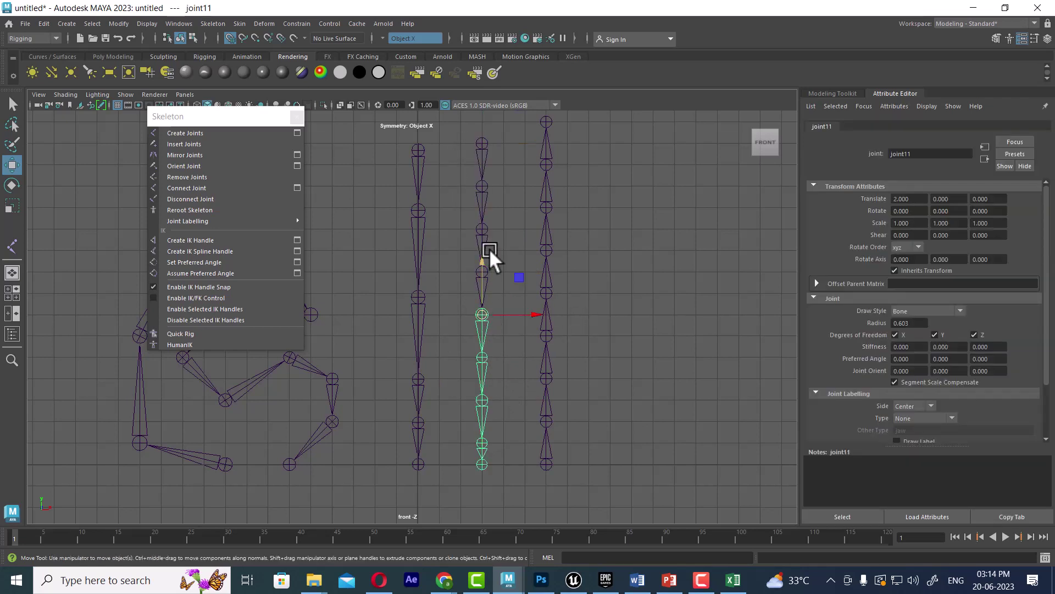
click(483, 142)
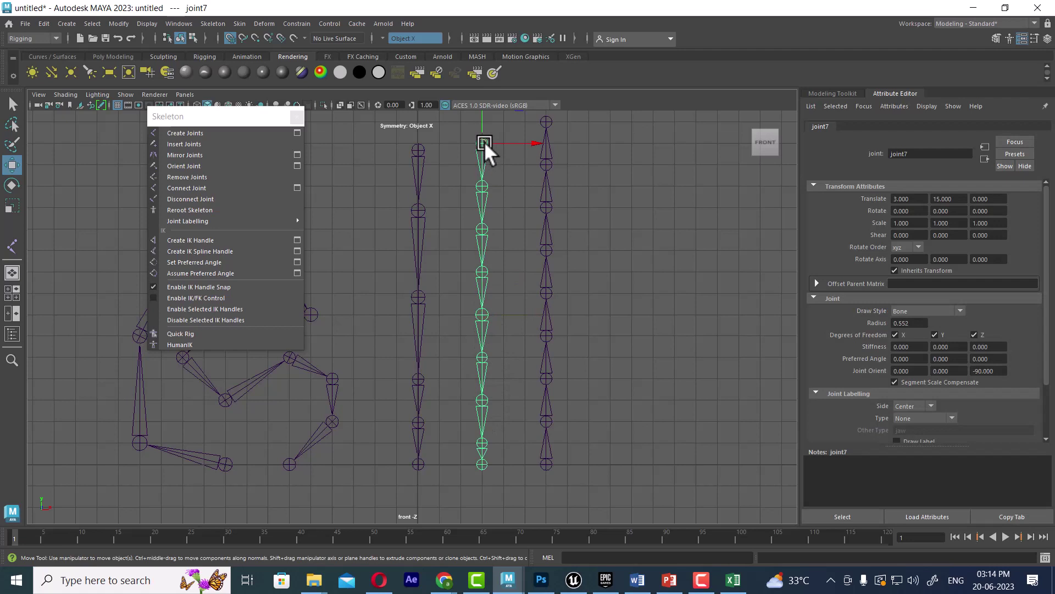
Rotate joint20, joint22 and joint18 to bend the right-hand chain into a downward-hooking arch.
click(546, 289)
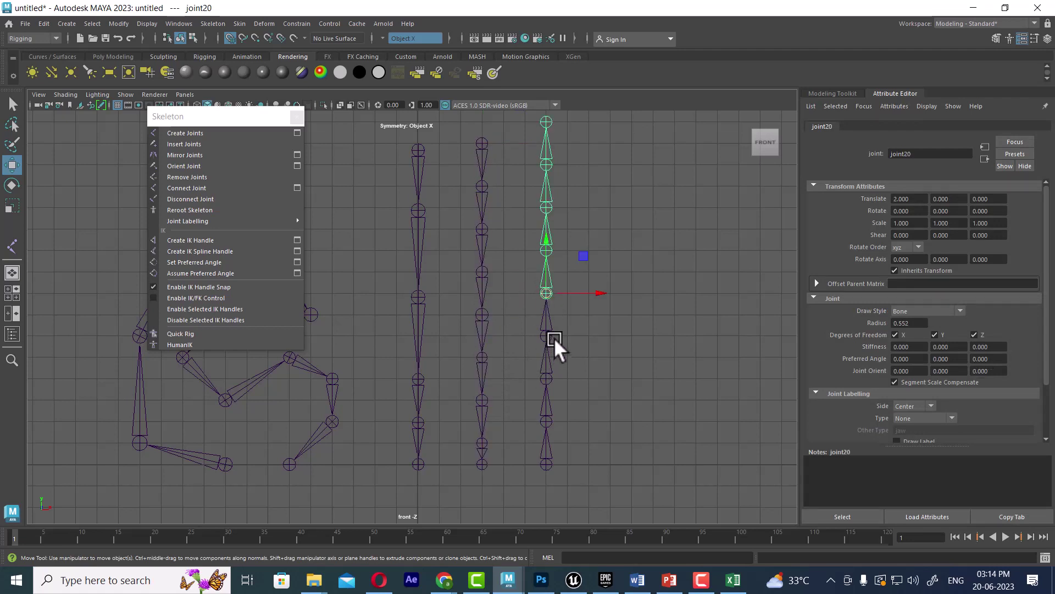
key(e)
drag(581, 261, 603, 301)
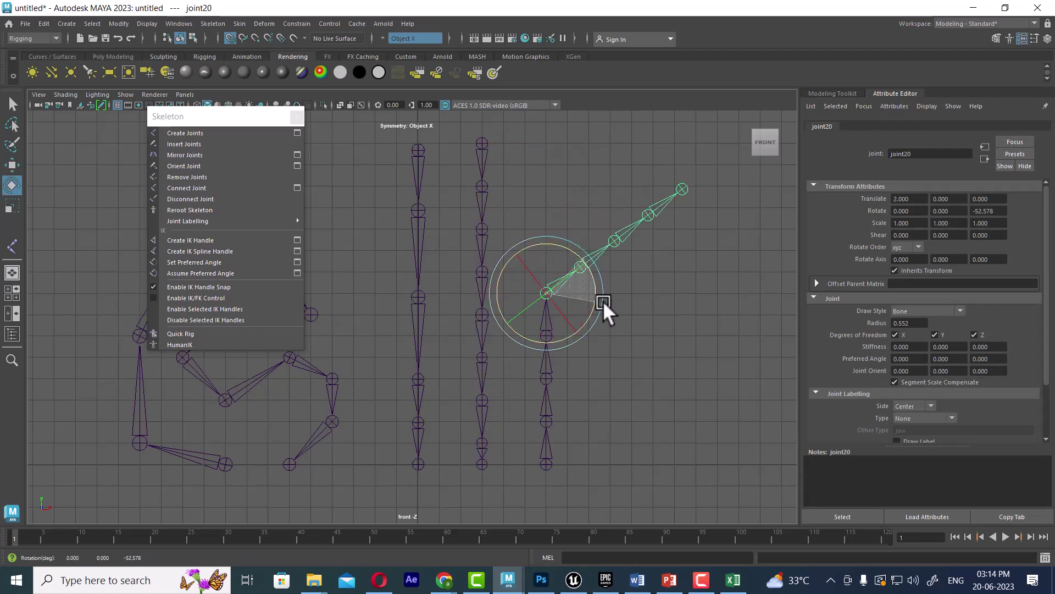
click(619, 239)
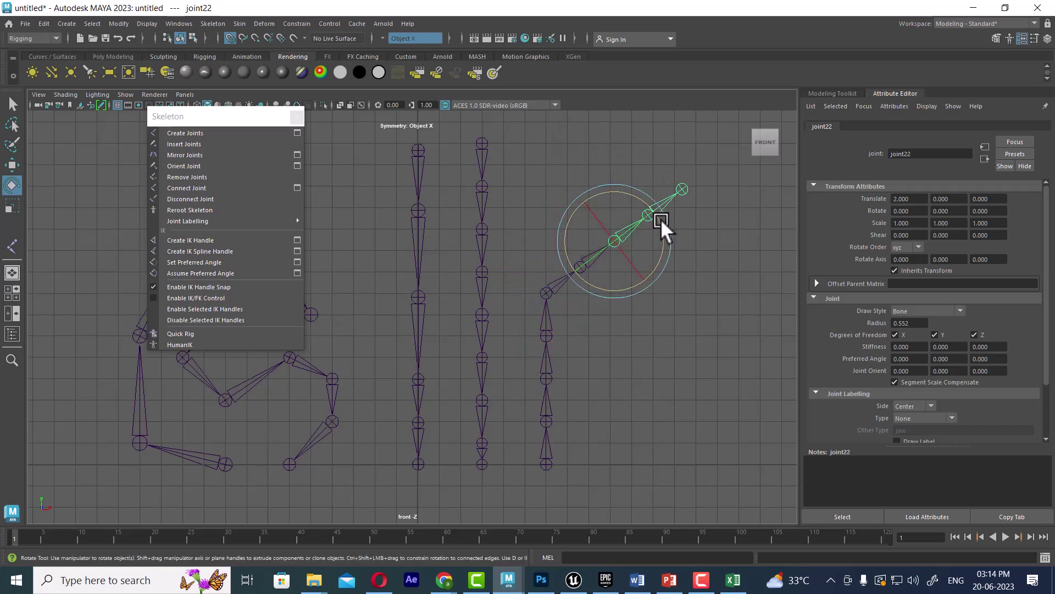
mouse_move(661, 219)
mouse_down()
mouse_move(666, 252)
mouse_move(641, 322)
mouse_up()
click(643, 401)
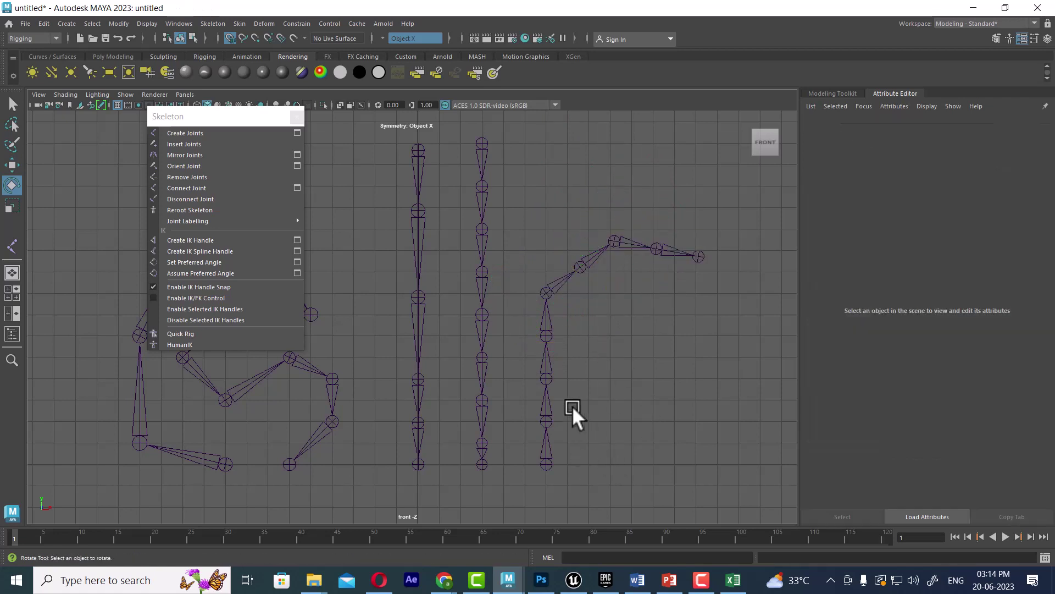
click(546, 378)
drag(578, 358, 615, 389)
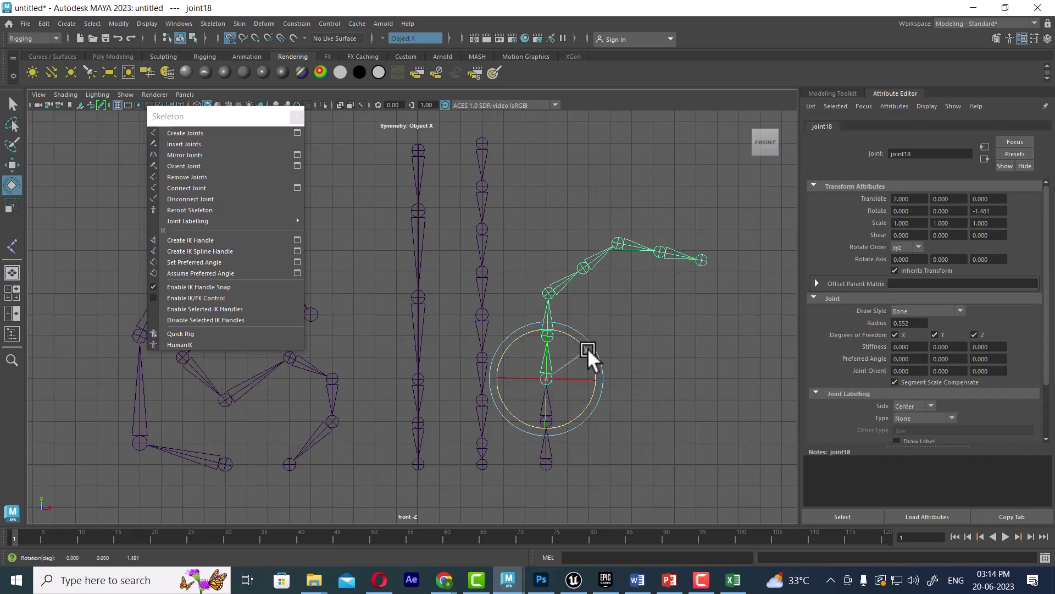
click(665, 464)
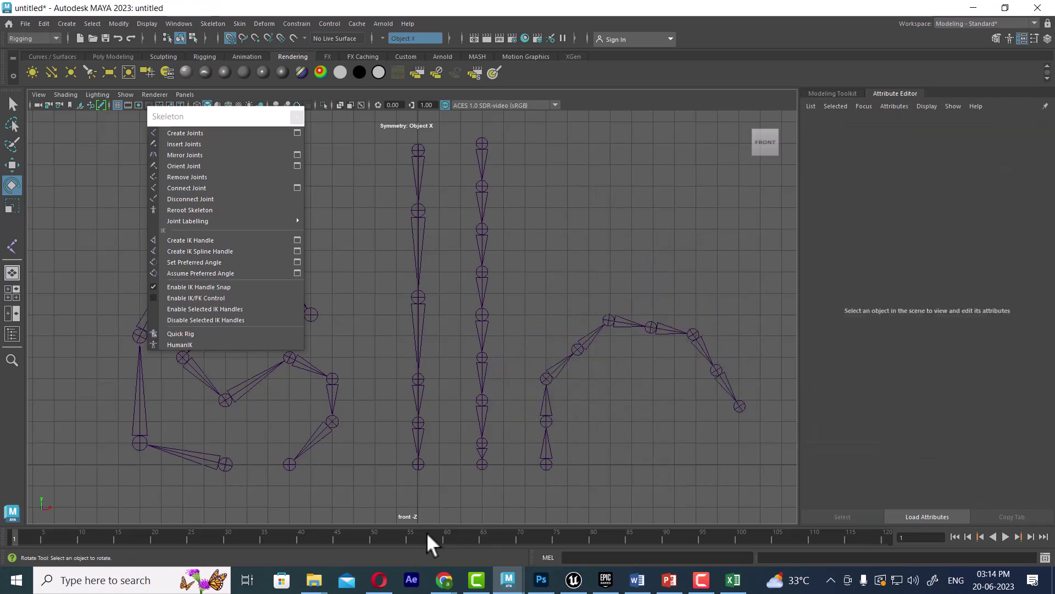
Move joint15, the middle chain's base, back to Translate Z 0 in a perspective view.
click(483, 144)
key(w)
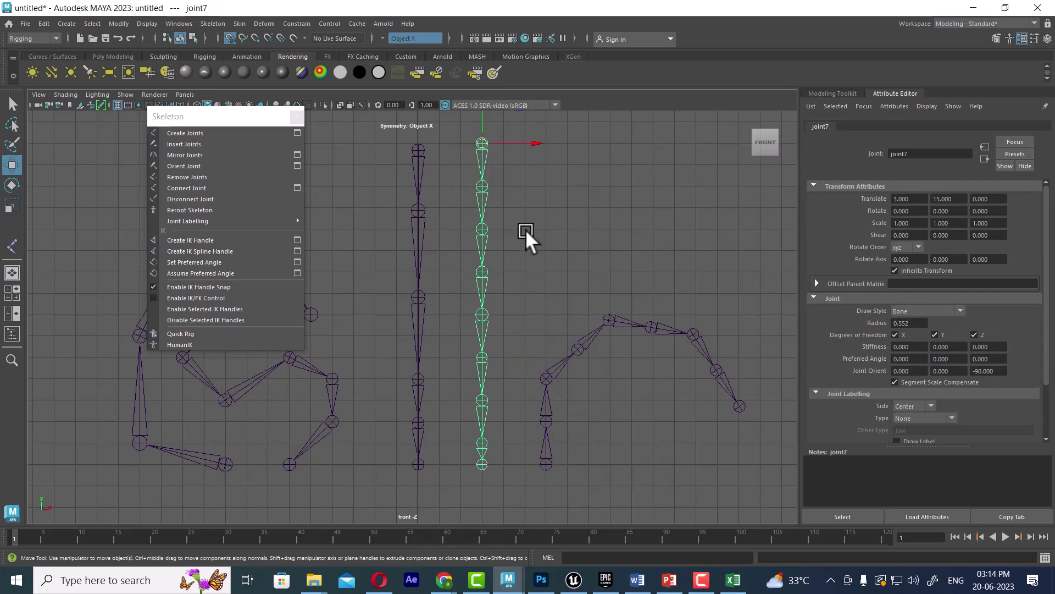
mouse_move(546, 454)
alt+mouse_down()
mouse_move(561, 278)
mouse_move(594, 341)
mouse_move(494, 298)
alt+mouse_up()
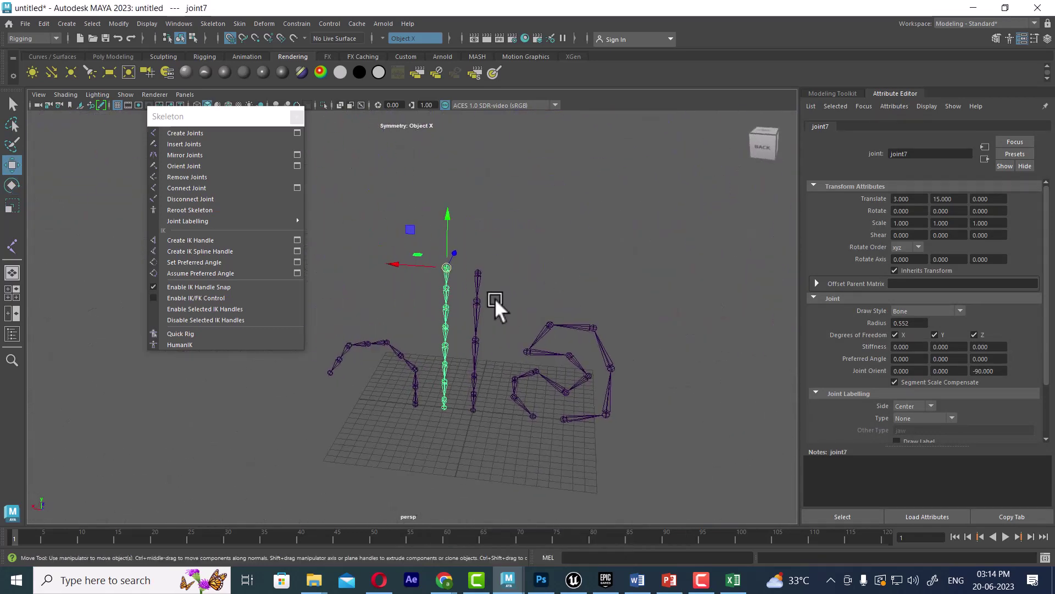
scroll(478, 303, up, 2)
click(509, 219)
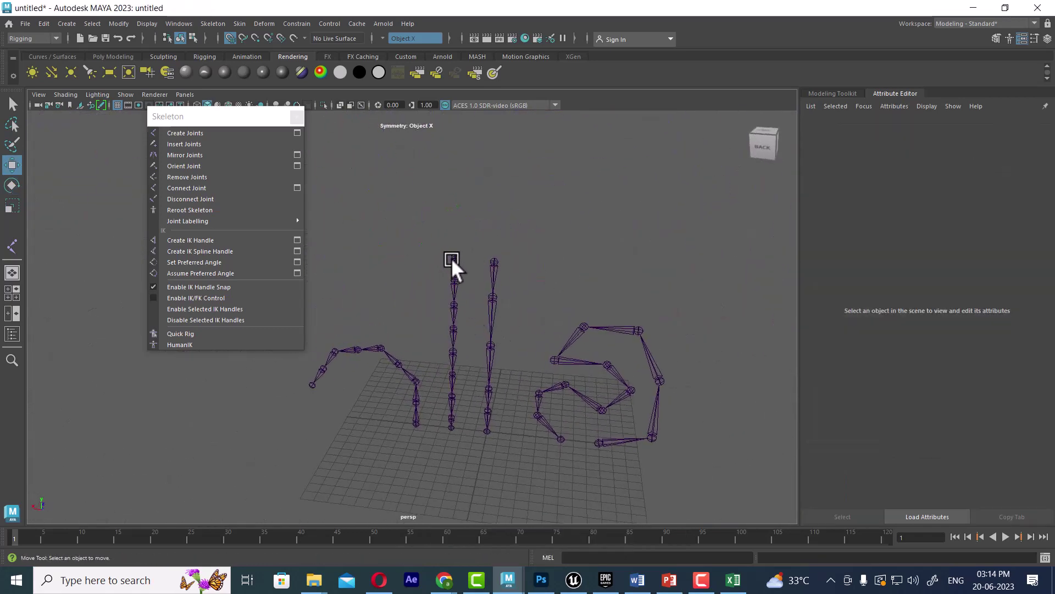
click(453, 425)
mouse_move(454, 427)
alt+mouse_down()
mouse_move(409, 438)
mouse_move(493, 355)
mouse_move(918, 298)
alt+mouse_up()
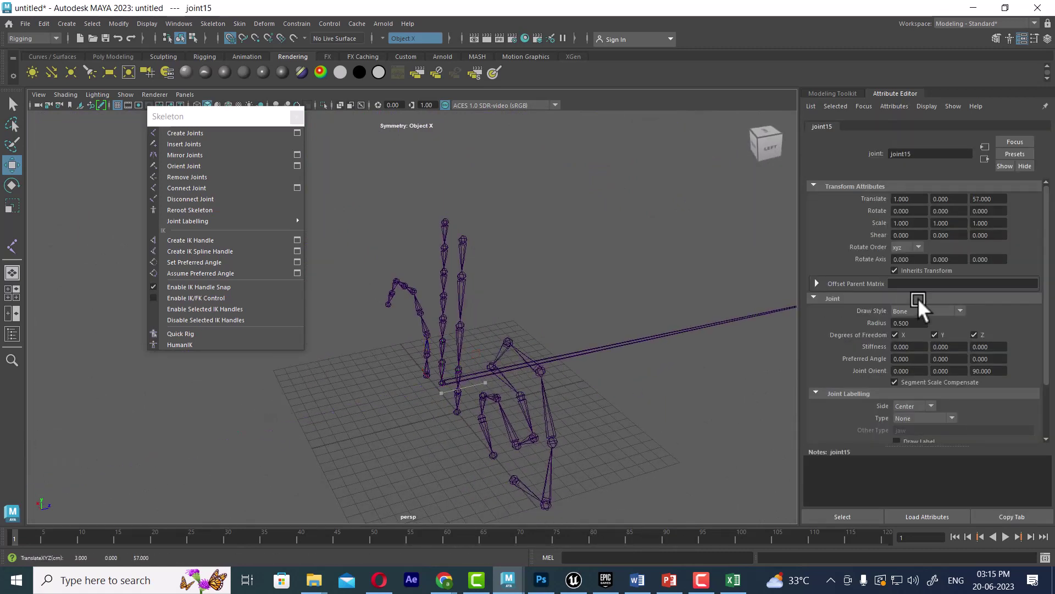
mouse_move(918, 298)
mouse_down()
mouse_move(1052, 294)
mouse_move(148, 462)
mouse_move(1053, 227)
mouse_move(586, 427)
mouse_up()
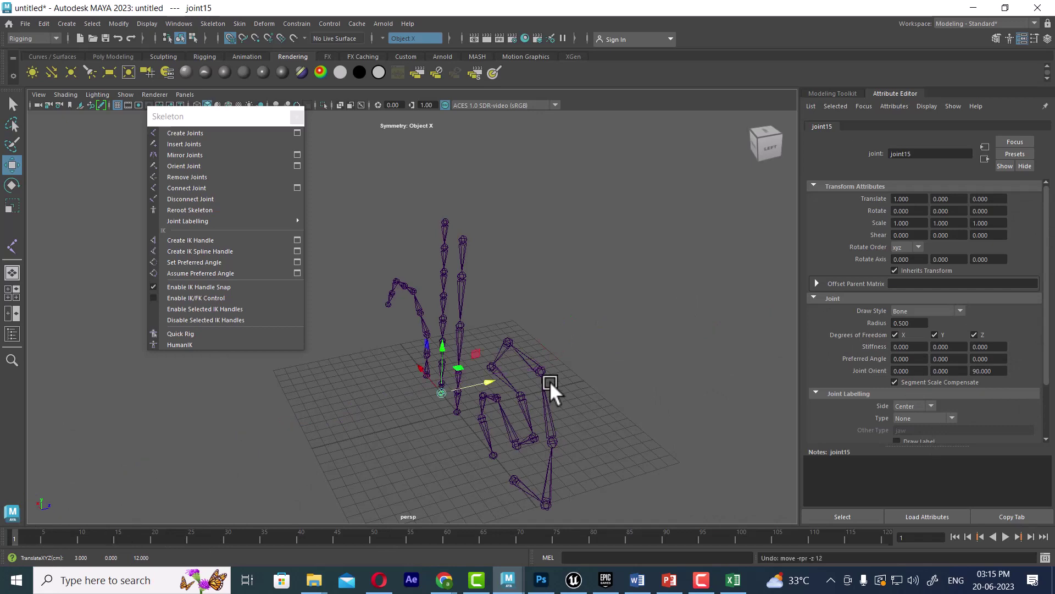
Return to the front view and select the middle chain.
key(space)
drag(612, 307, 608, 301)
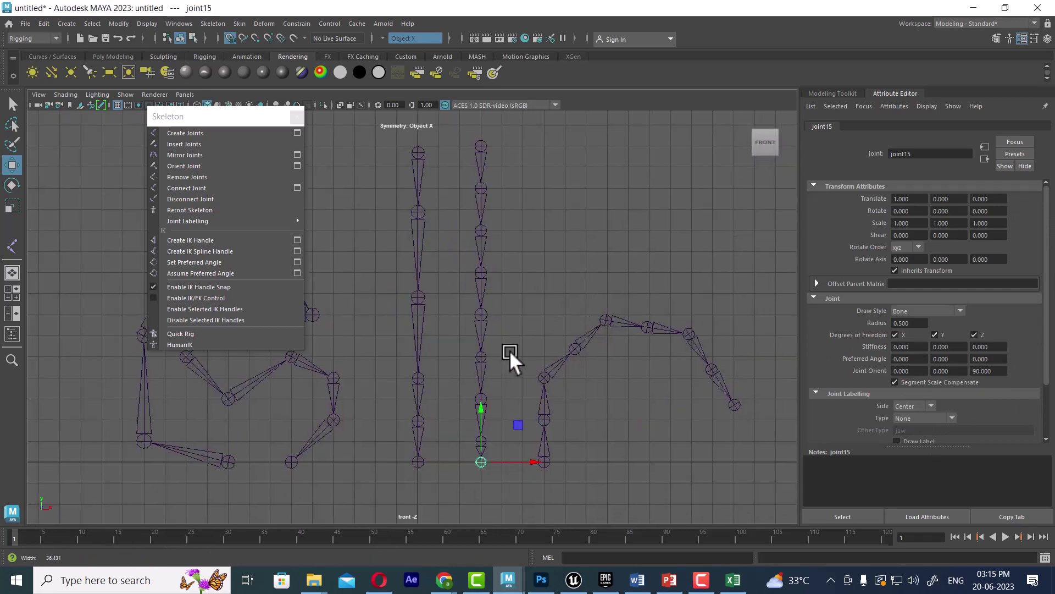
scroll(505, 297, up, 1)
scroll(572, 385, up, 1)
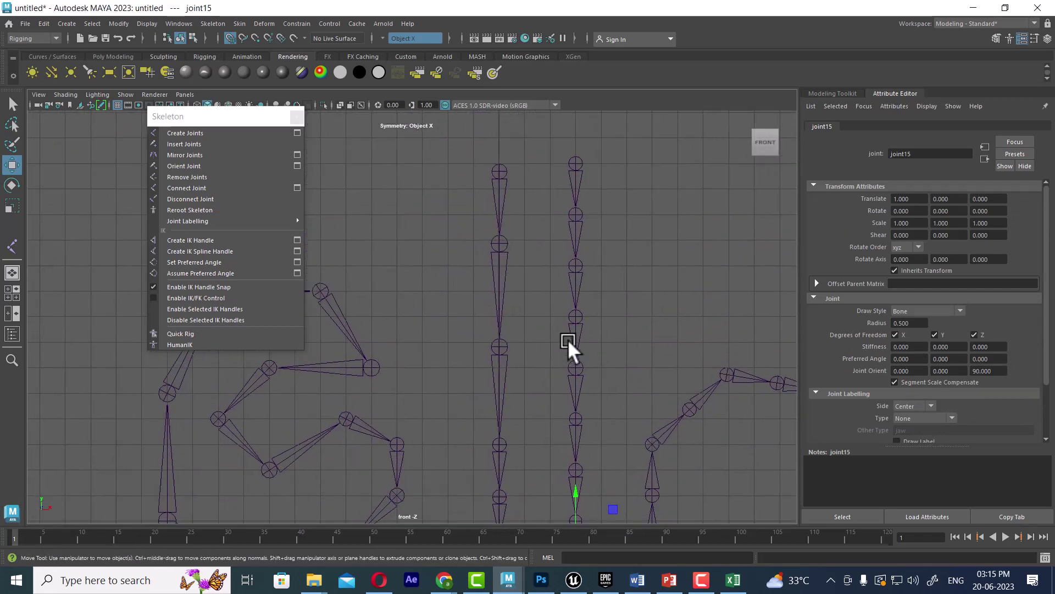
click(503, 266)
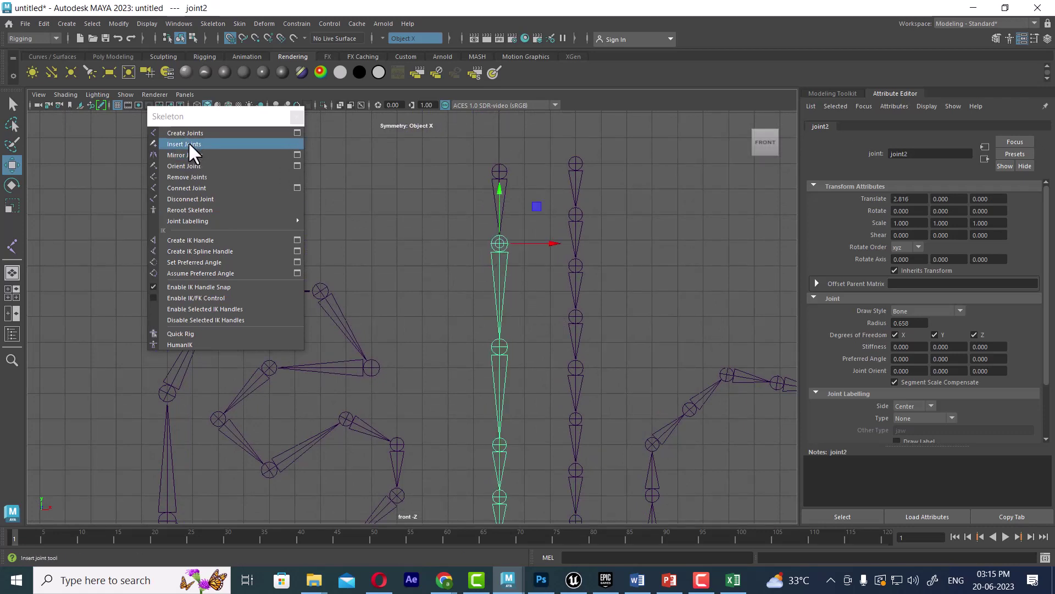
Insert joints joint39–joint42 along the middle chain's bones with the Insert Joint Tool.
click(189, 142)
click(497, 287)
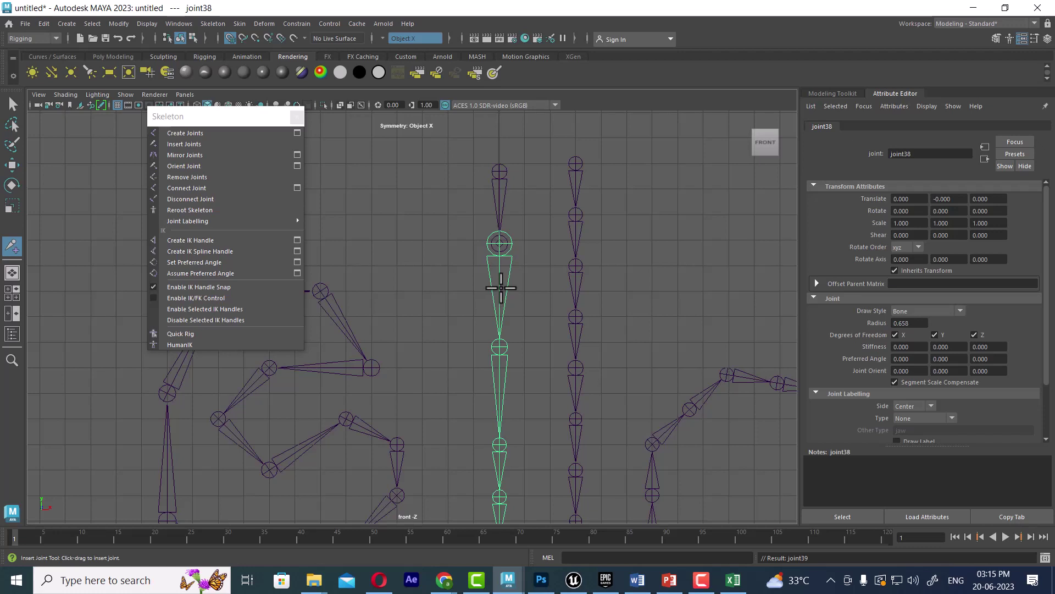
click(499, 244)
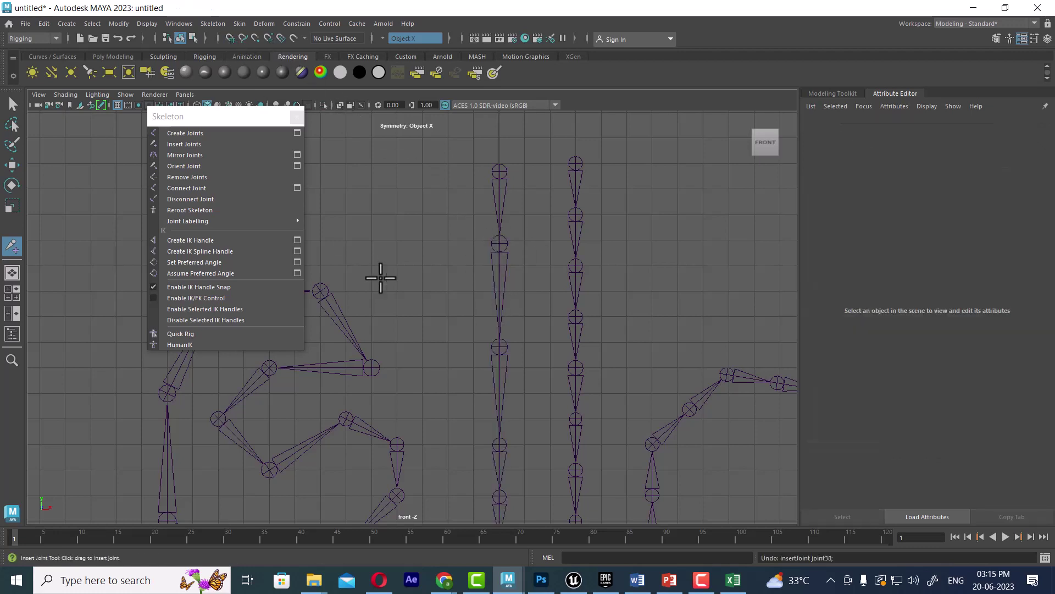
drag(499, 247, 498, 345)
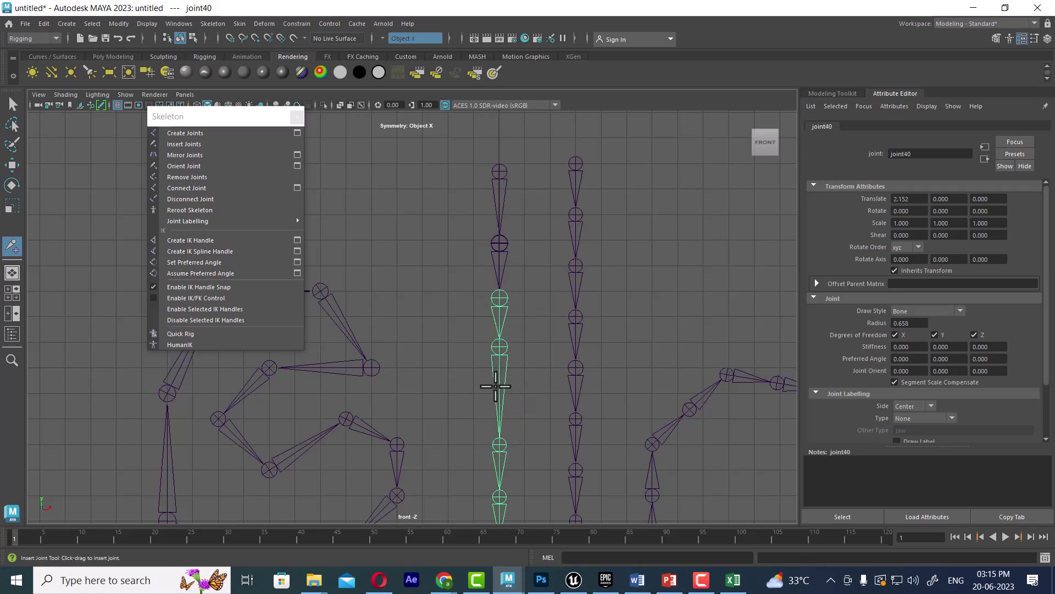
drag(496, 386, 500, 432)
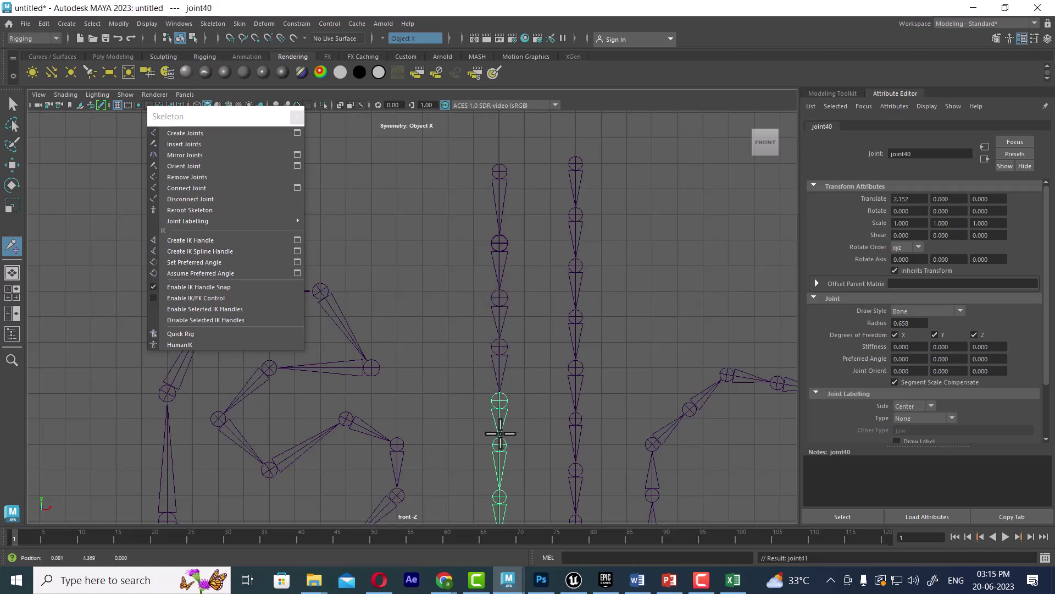
drag(500, 434, 502, 433)
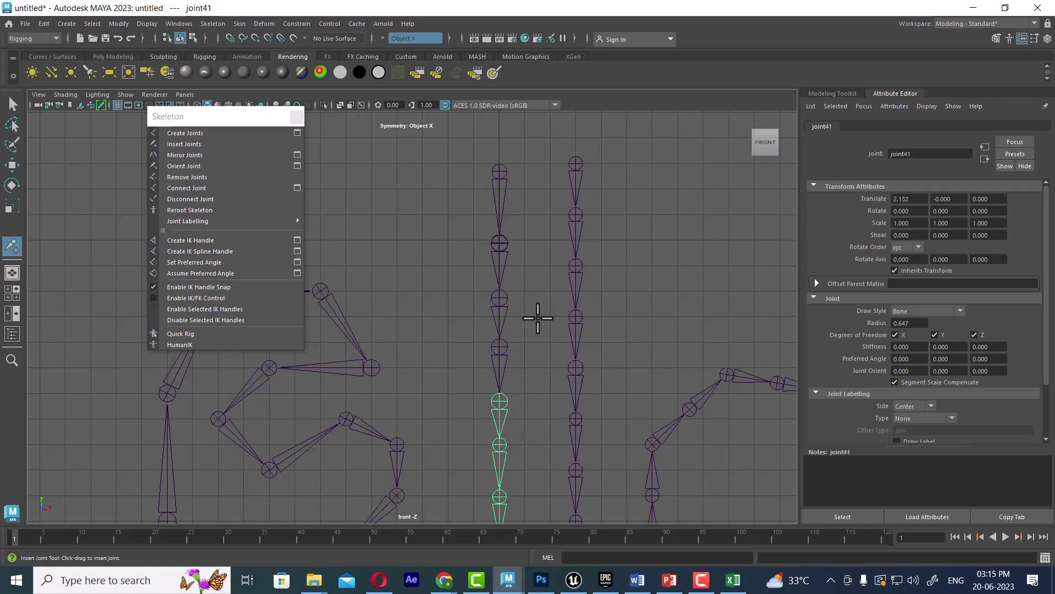
drag(500, 209, 498, 245)
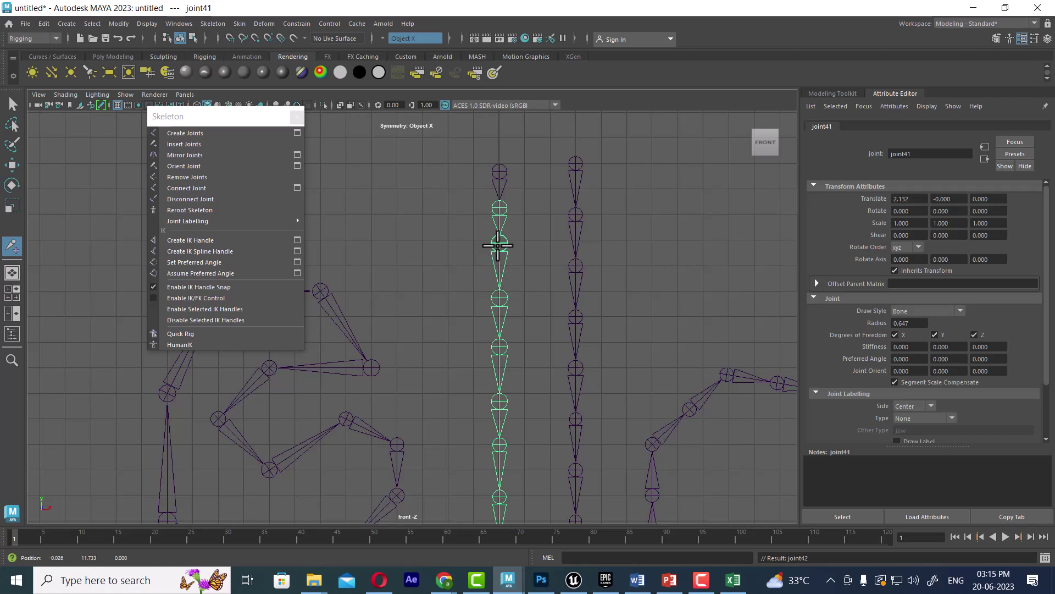
drag(498, 245, 498, 246)
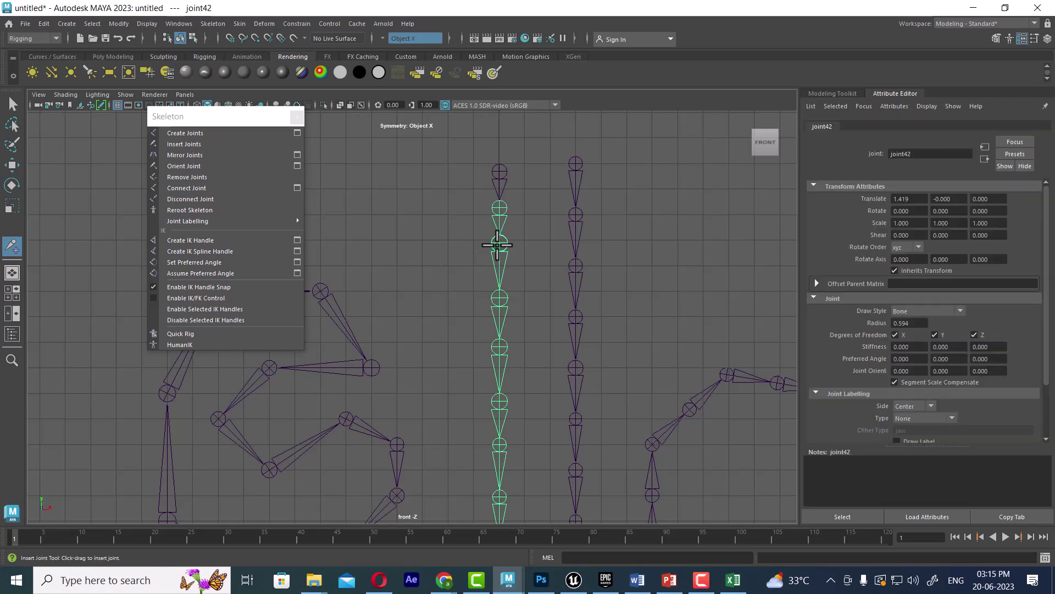
scroll(513, 448, down, 1)
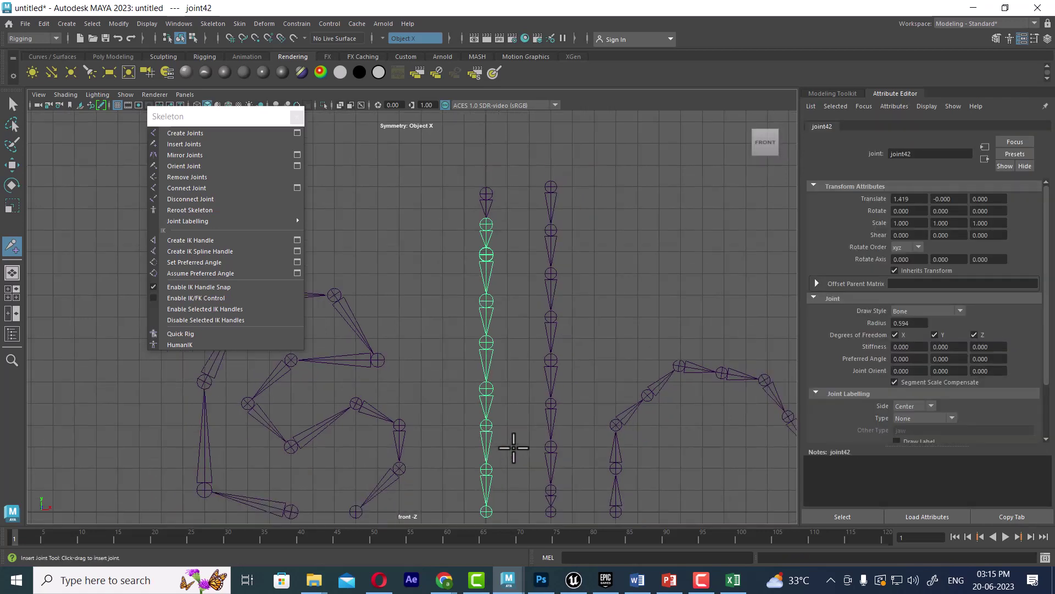
scroll(513, 448, down, 1)
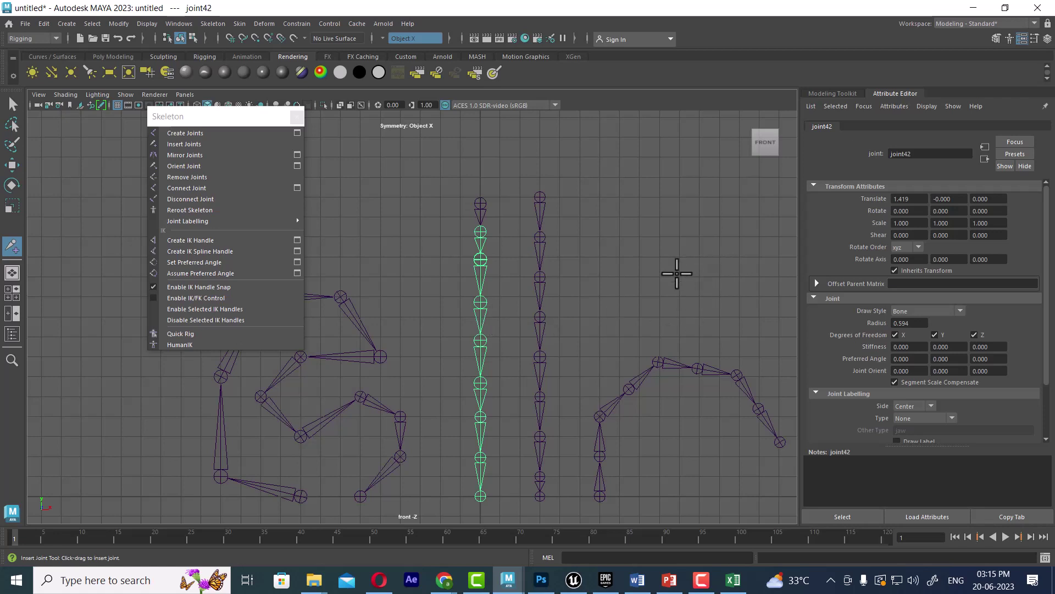
Select the right-hand arm chain and bring up the Mirror Joint Options.
key(w)
alt+middle_drag(621, 338, 625, 226)
click(646, 351)
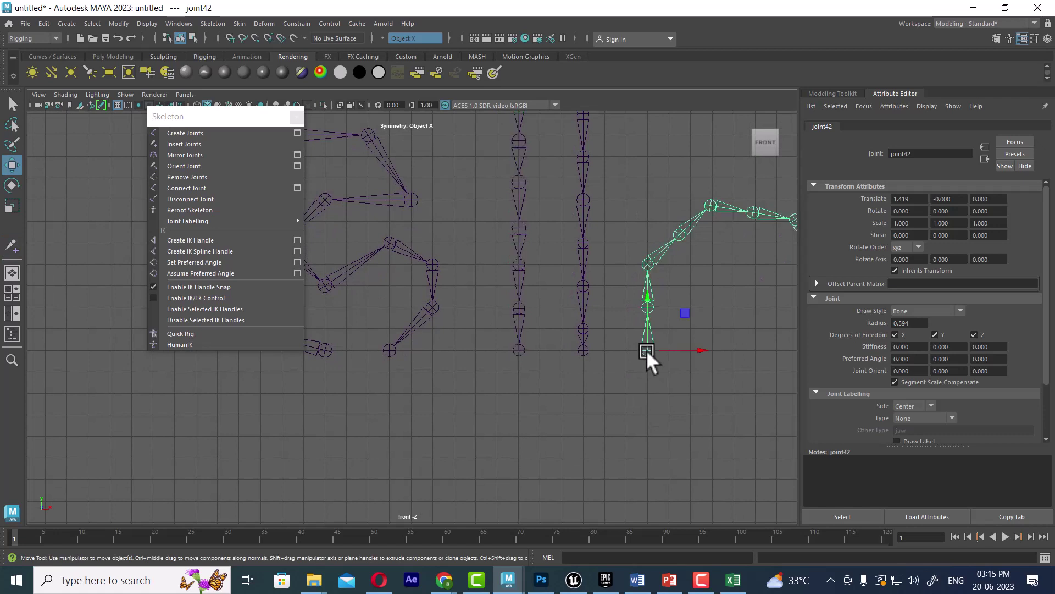
alt+middle_drag(646, 349, 567, 414)
alt+right_drag(568, 416, 637, 439)
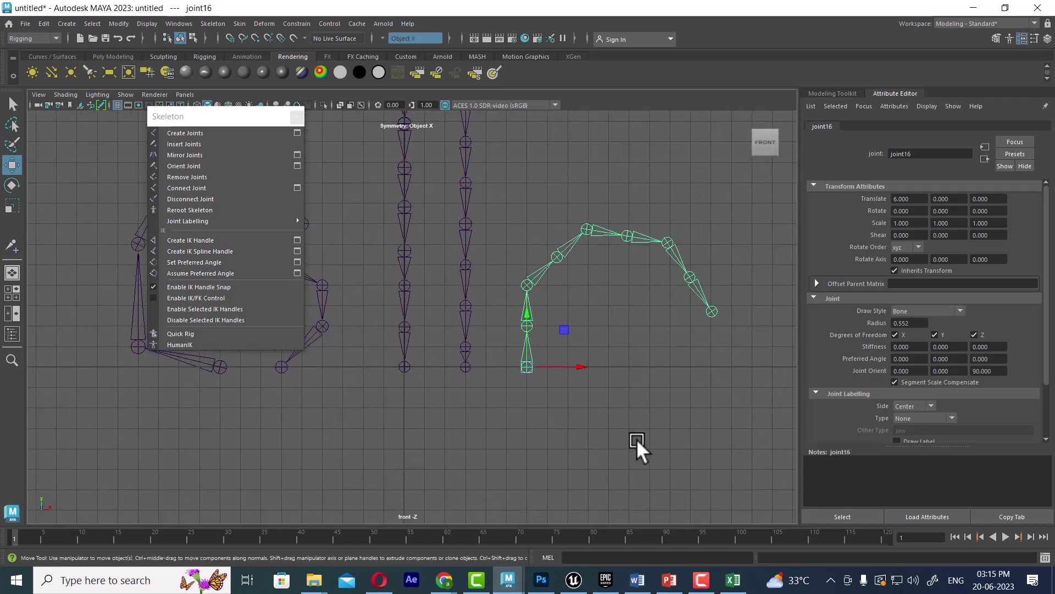
click(192, 155)
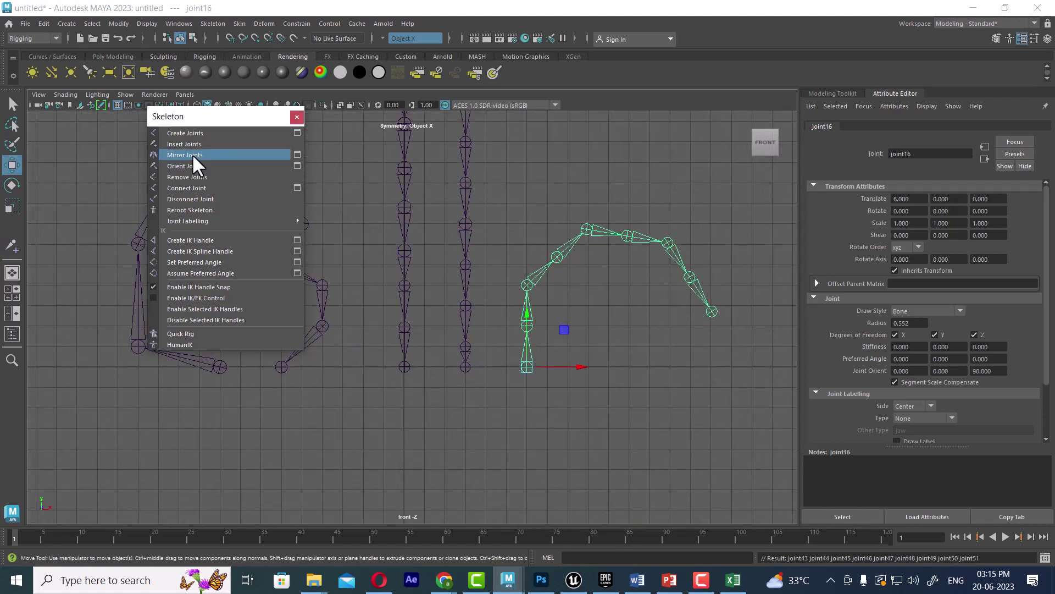
click(297, 155)
Slide the arm chain joint43 outward to Translate X 23.331.
mouse_move(611, 381)
alt+mouse_down()
mouse_move(599, 387)
mouse_move(612, 300)
mouse_move(684, 391)
mouse_move(633, 350)
mouse_move(620, 391)
alt+mouse_up()
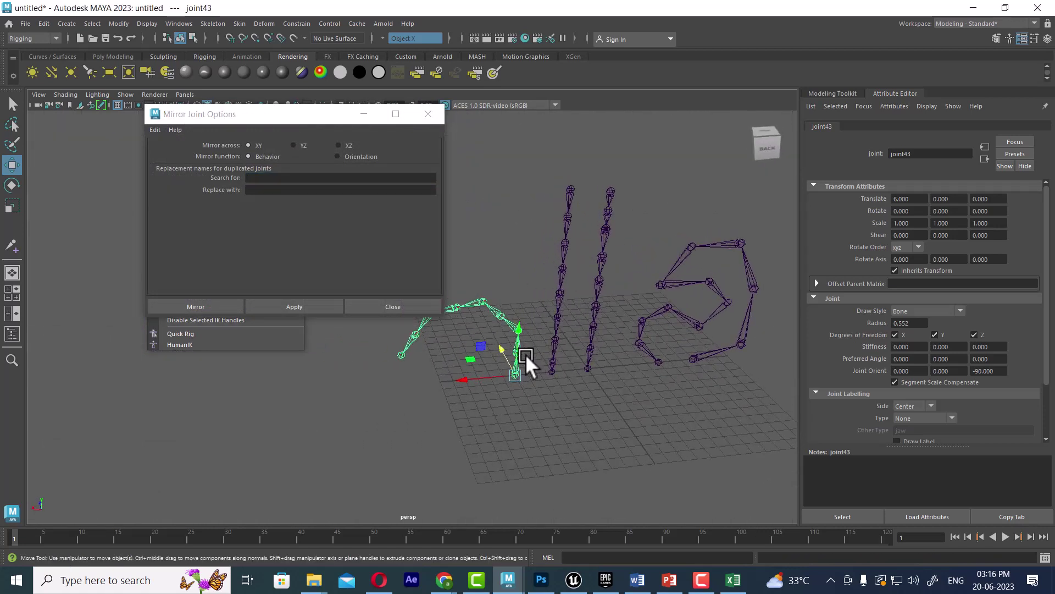
mouse_move(526, 354)
alt+mouse_down()
mouse_move(563, 358)
mouse_move(469, 348)
mouse_move(517, 476)
alt+mouse_up()
key(e)
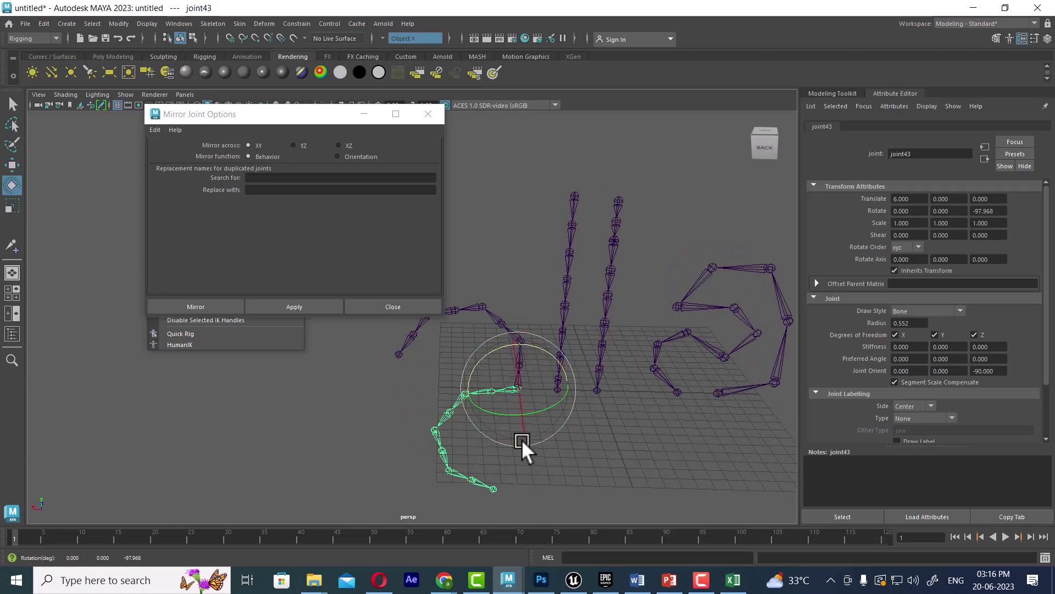
key(w)
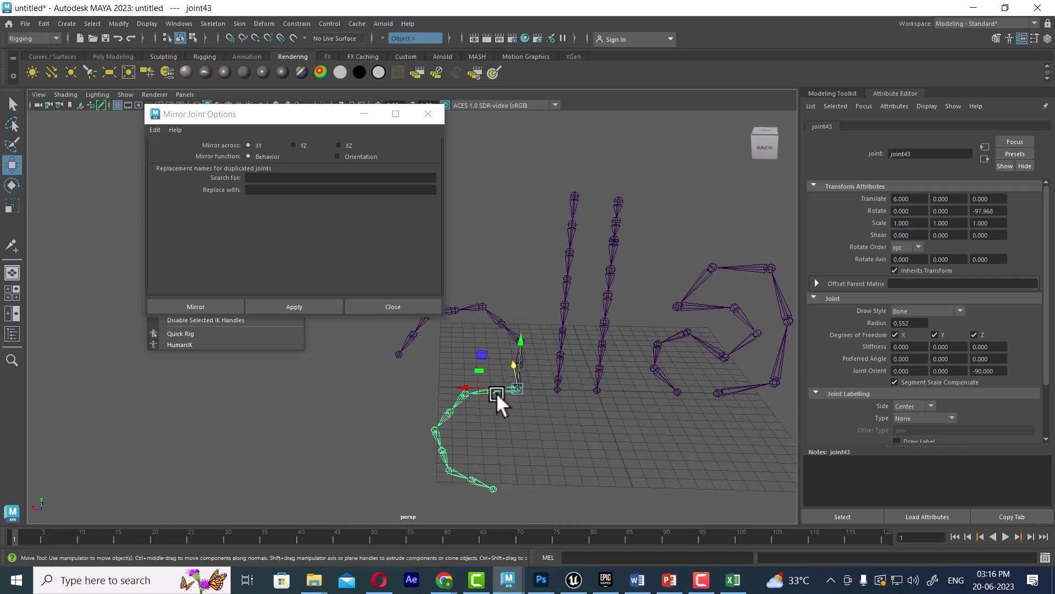
drag(497, 393, 286, 393)
alt+middle_drag(378, 395, 499, 401)
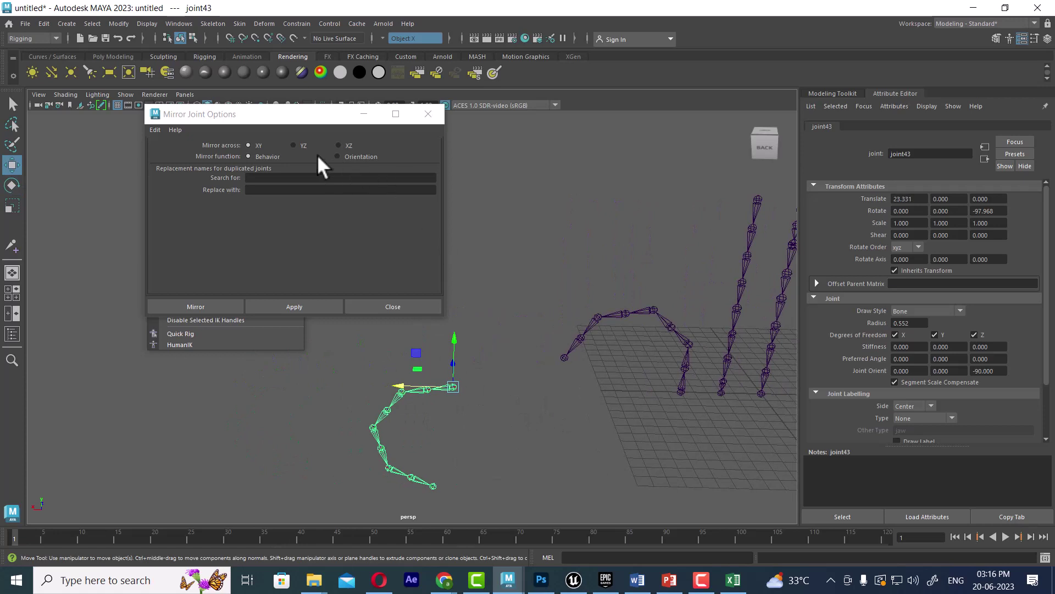
Mirror the arm chain across XY and move the copy along Z.
click(159, 130)
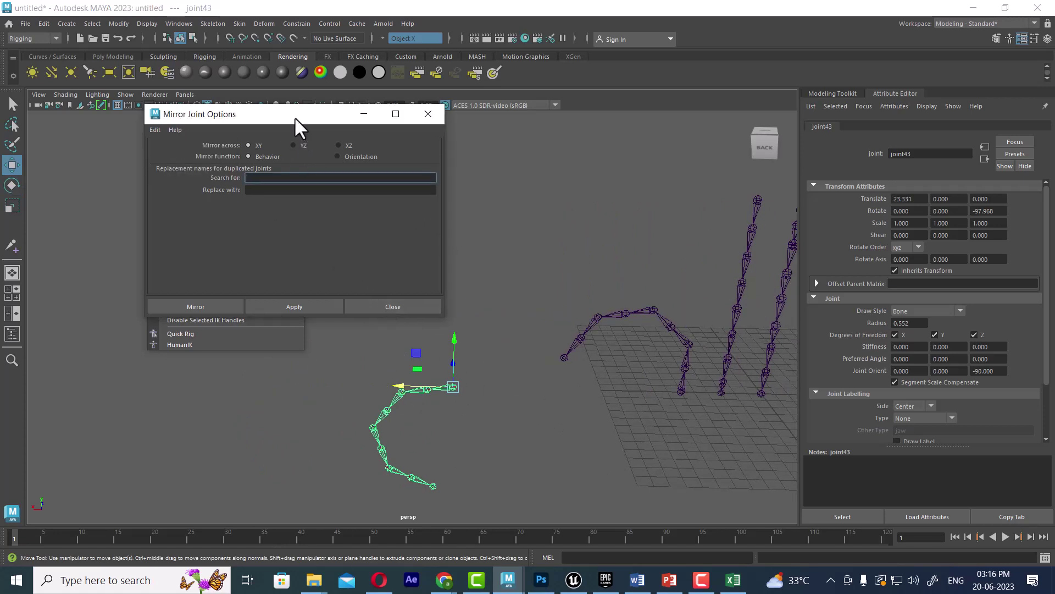
drag(295, 116, 675, 186)
click(684, 366)
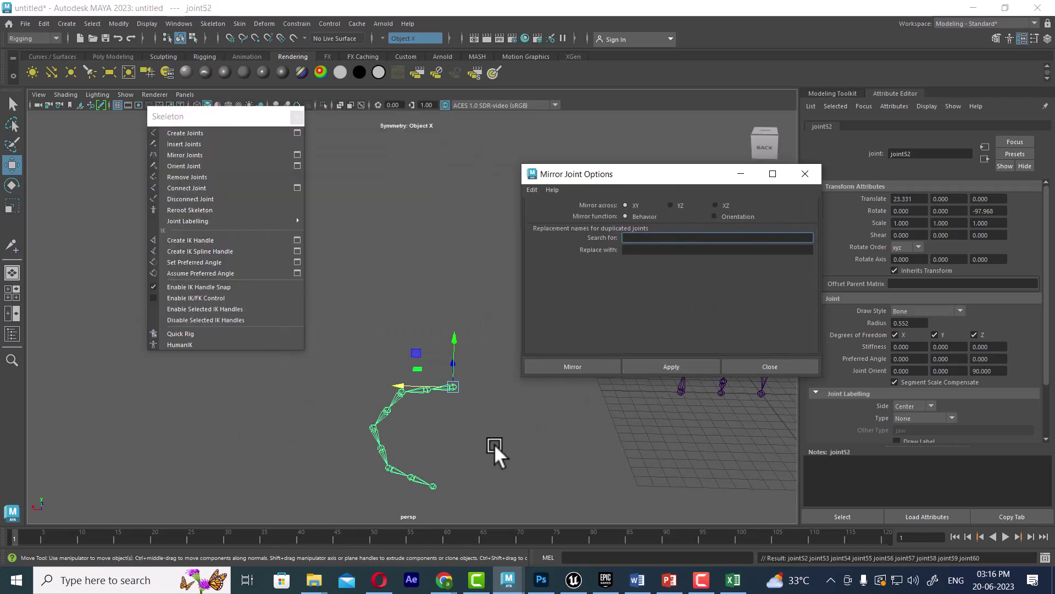
drag(437, 360, 407, 295)
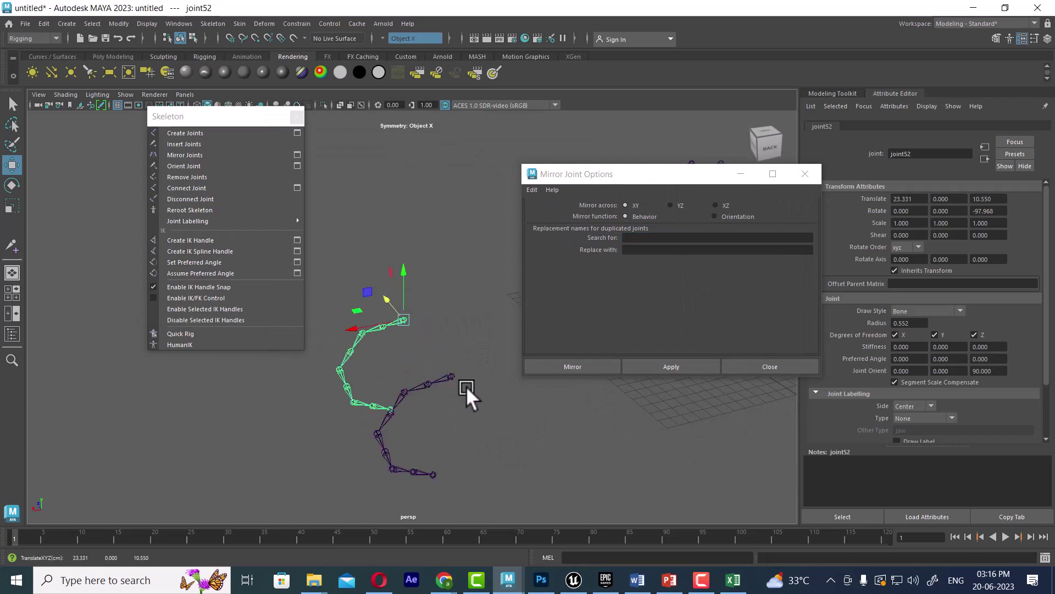
Mirror joint43 across YZ, creating an opposite-side copy starting at joint61.
click(453, 374)
click(672, 206)
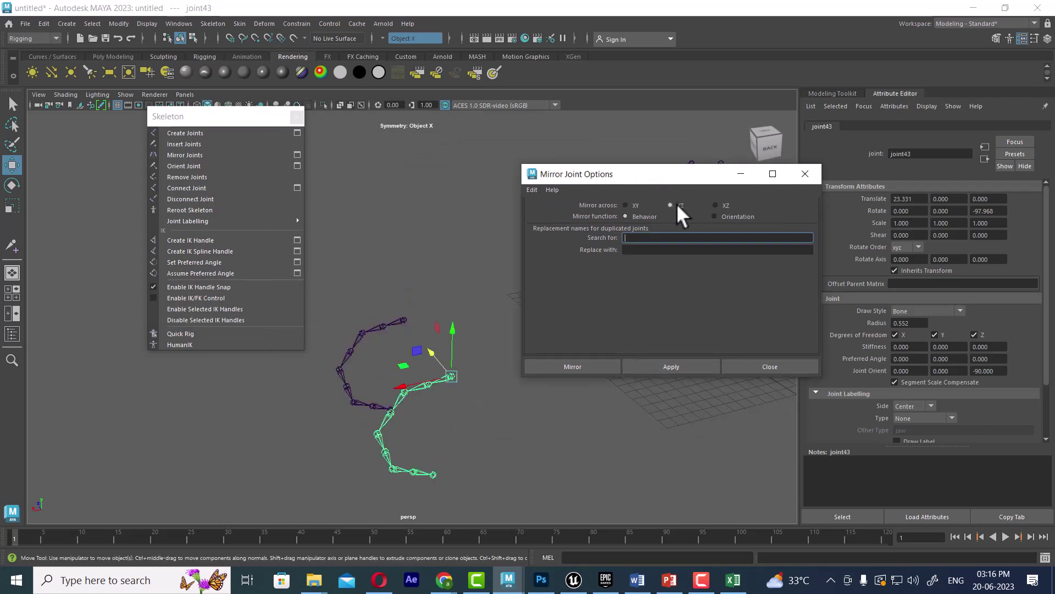
click(677, 363)
mouse_move(552, 391)
alt+mouse_down()
mouse_move(283, 355)
mouse_move(319, 357)
alt+mouse_up()
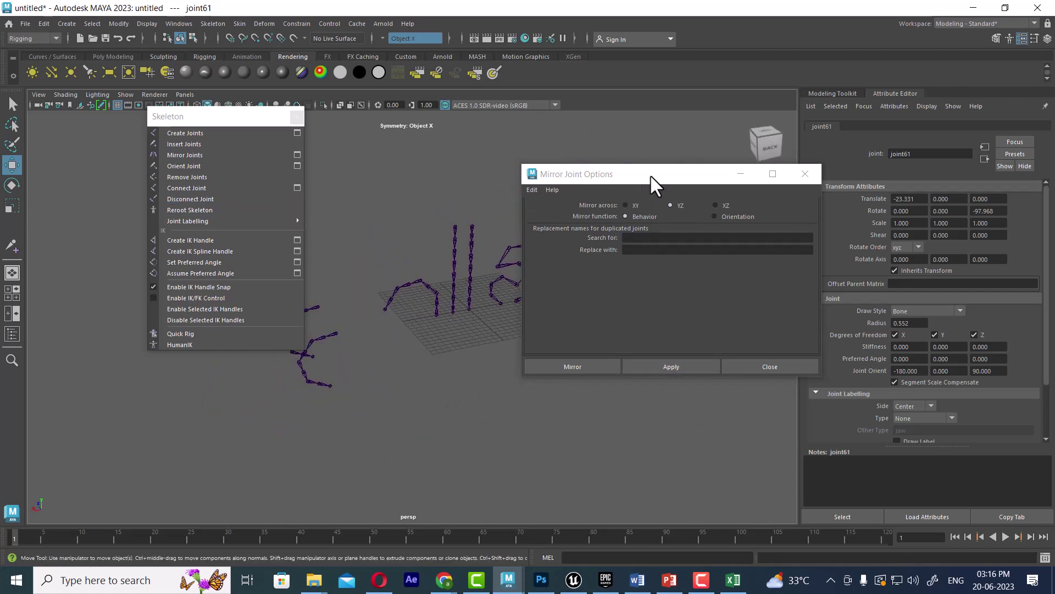
drag(650, 173, 809, 162)
mouse_move(528, 340)
alt+mouse_down()
mouse_move(477, 390)
mouse_move(524, 397)
mouse_move(465, 396)
mouse_move(516, 405)
alt+mouse_up()
click(506, 420)
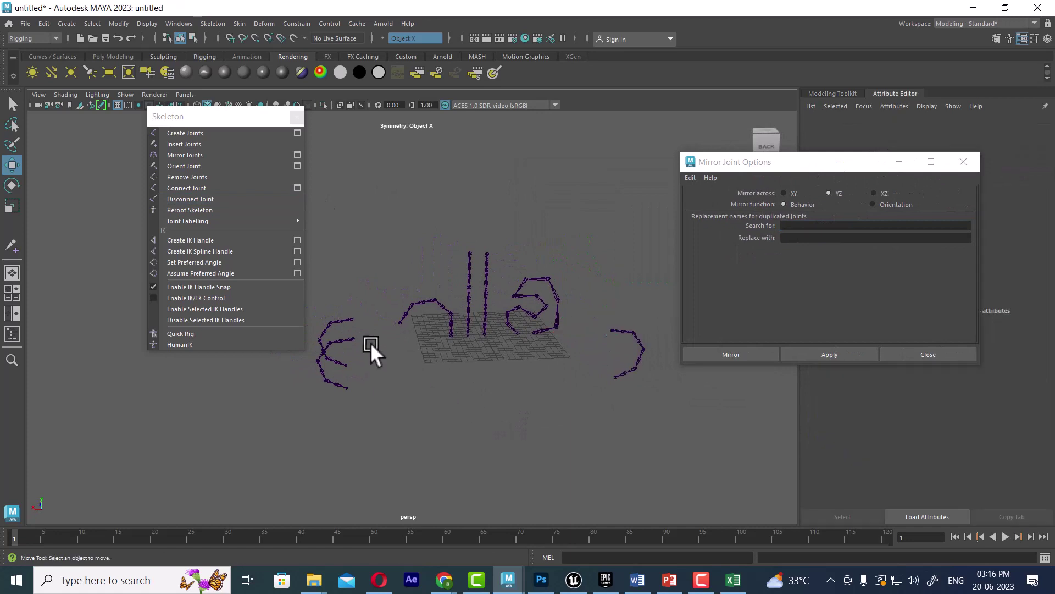
Mirror the arm chain joint43 across the XZ plane for a vertically flipped copy.
click(354, 337)
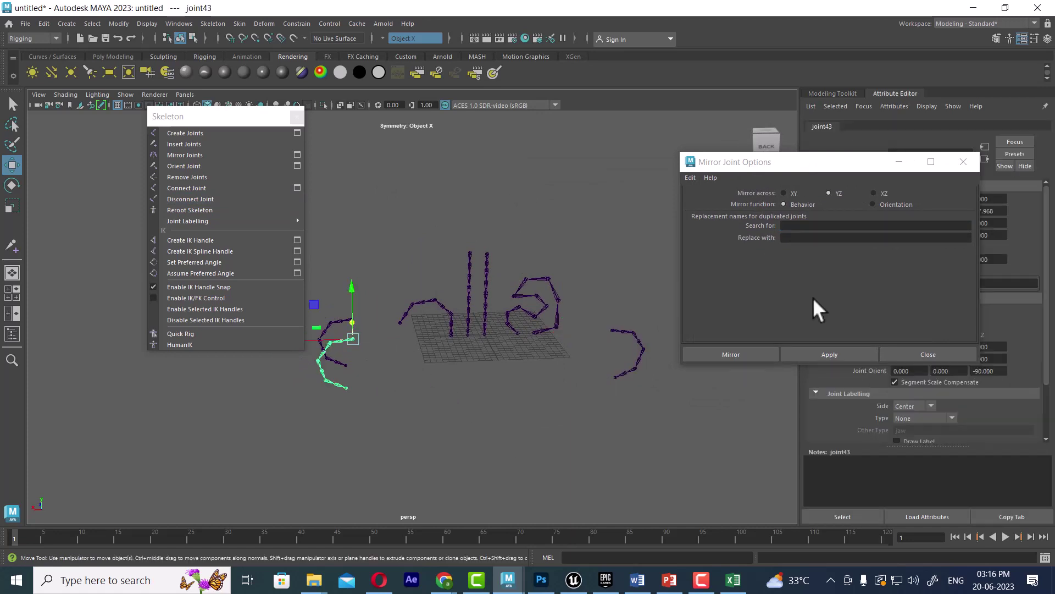
click(875, 193)
click(844, 351)
mouse_move(482, 339)
alt+mouse_down()
mouse_move(536, 308)
mouse_move(684, 377)
mouse_move(514, 413)
mouse_move(533, 401)
alt+mouse_up()
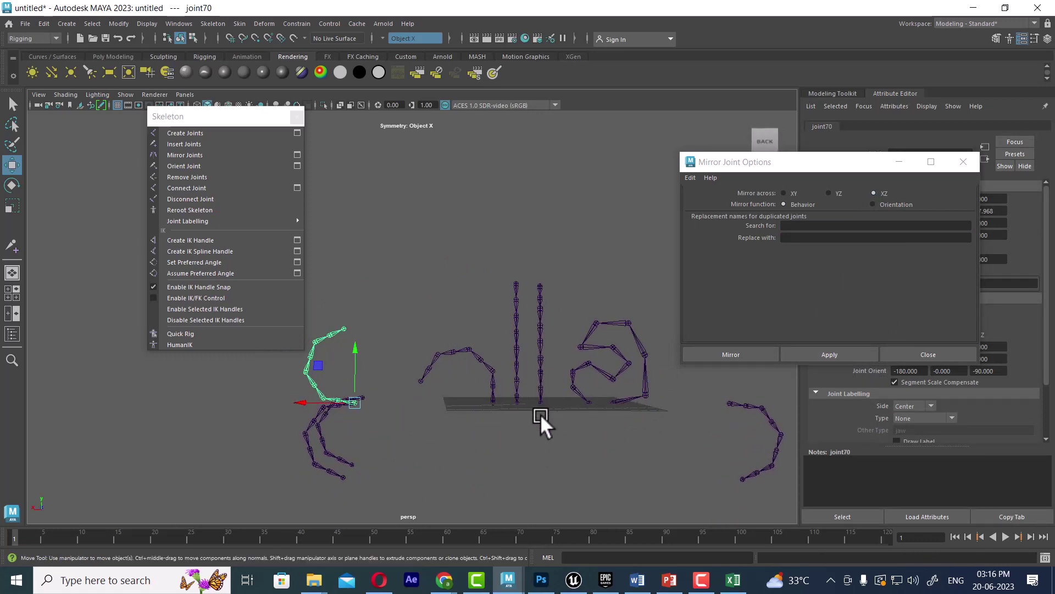
mouse_move(540, 414)
alt+right_down()
mouse_move(567, 403)
mouse_move(526, 335)
mouse_move(517, 360)
alt+right_up()
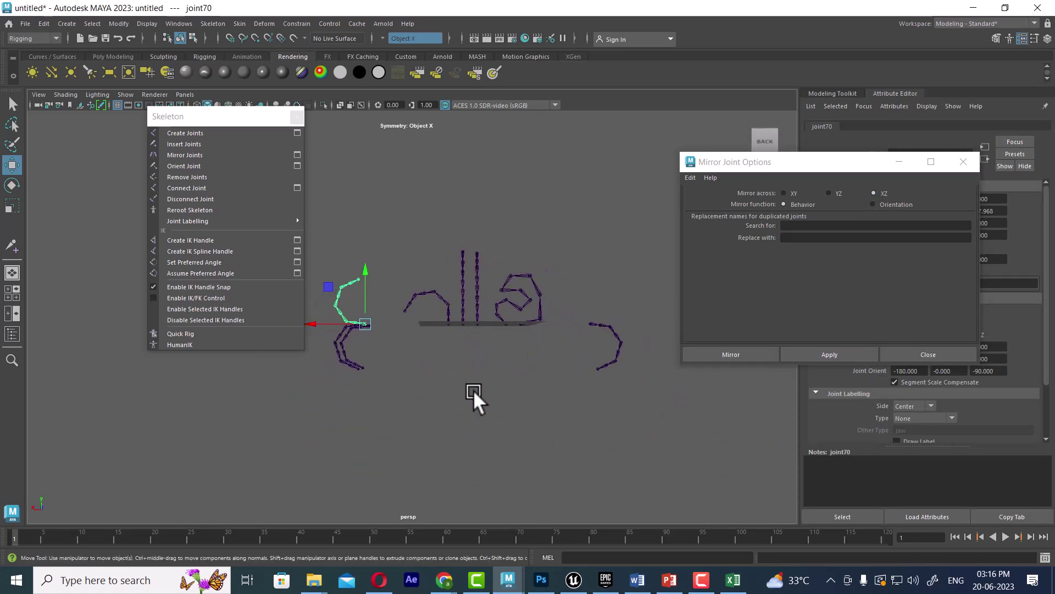
alt+drag(473, 390, 483, 400)
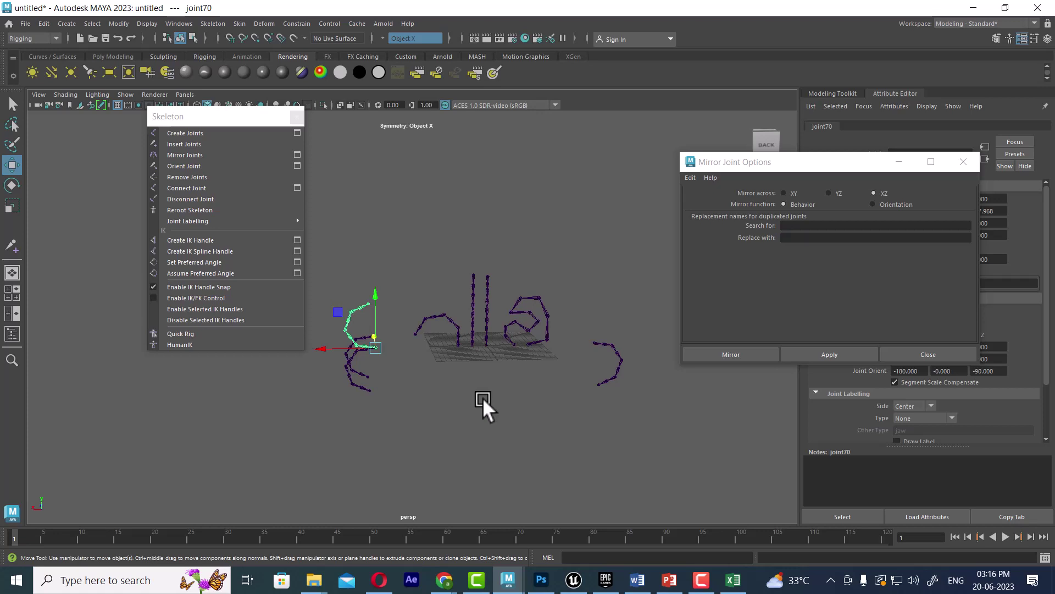
mouse_move(494, 370)
alt+mouse_down()
mouse_move(464, 311)
mouse_move(488, 335)
mouse_move(489, 401)
alt+mouse_up()
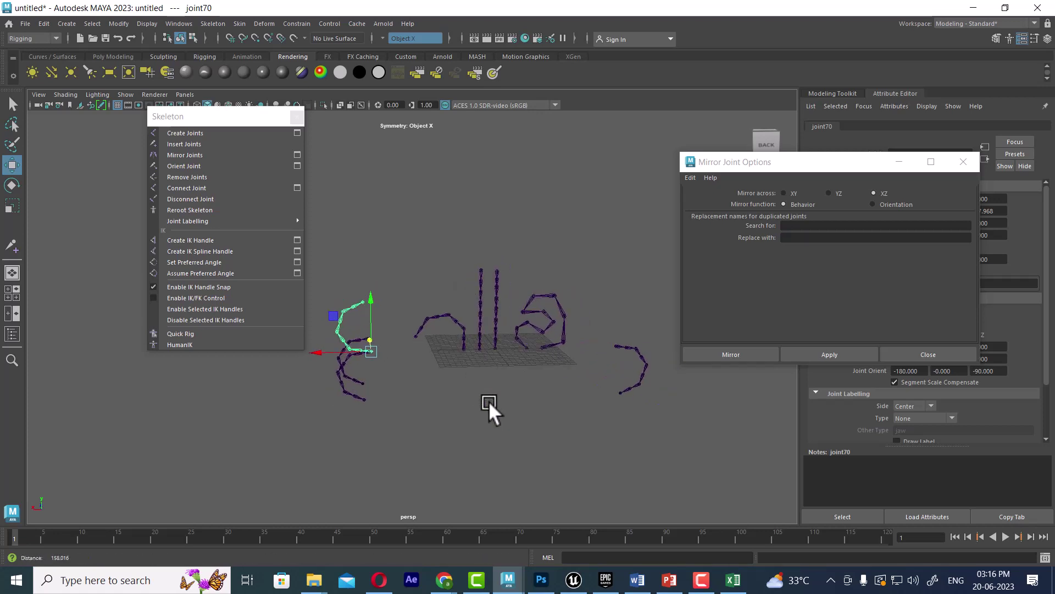
Rotate the joint16 chain about -88° so it hangs down like a leg.
click(465, 344)
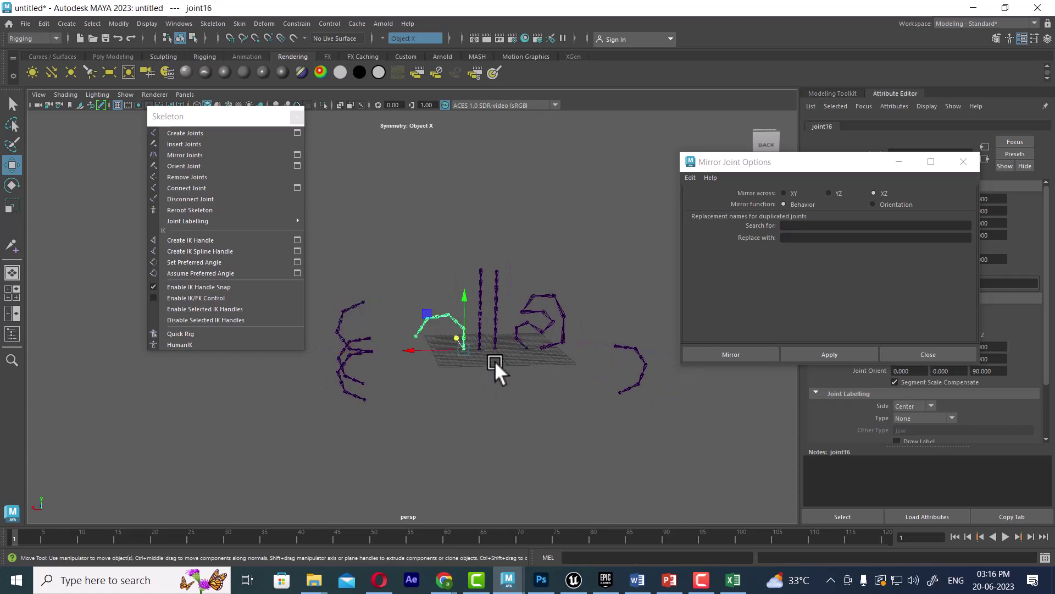
alt+right_drag(495, 361, 559, 413)
key(e)
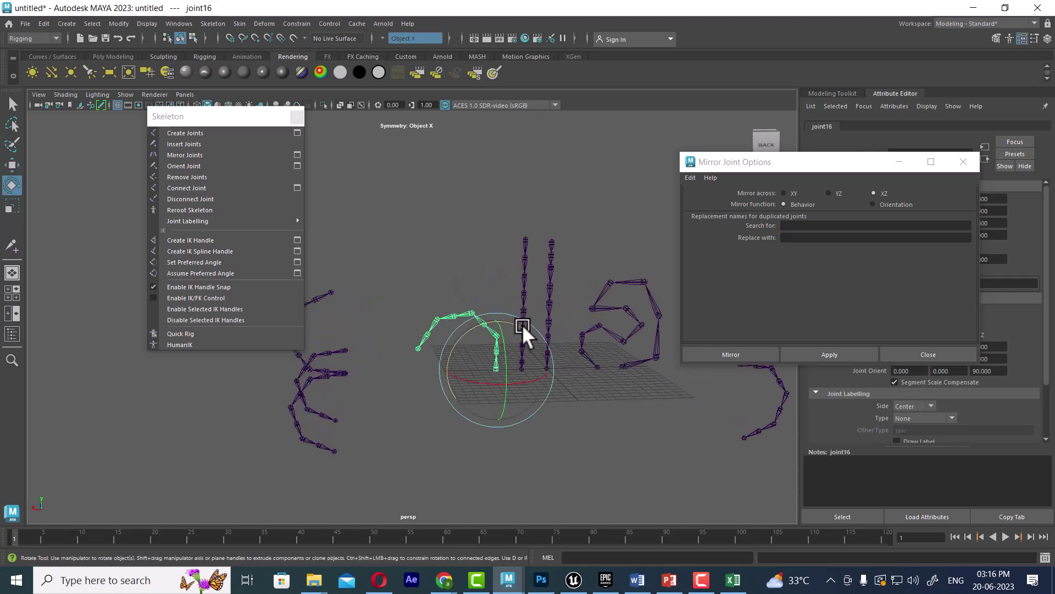
mouse_move(523, 324)
mouse_down()
mouse_move(469, 320)
mouse_move(443, 331)
mouse_up()
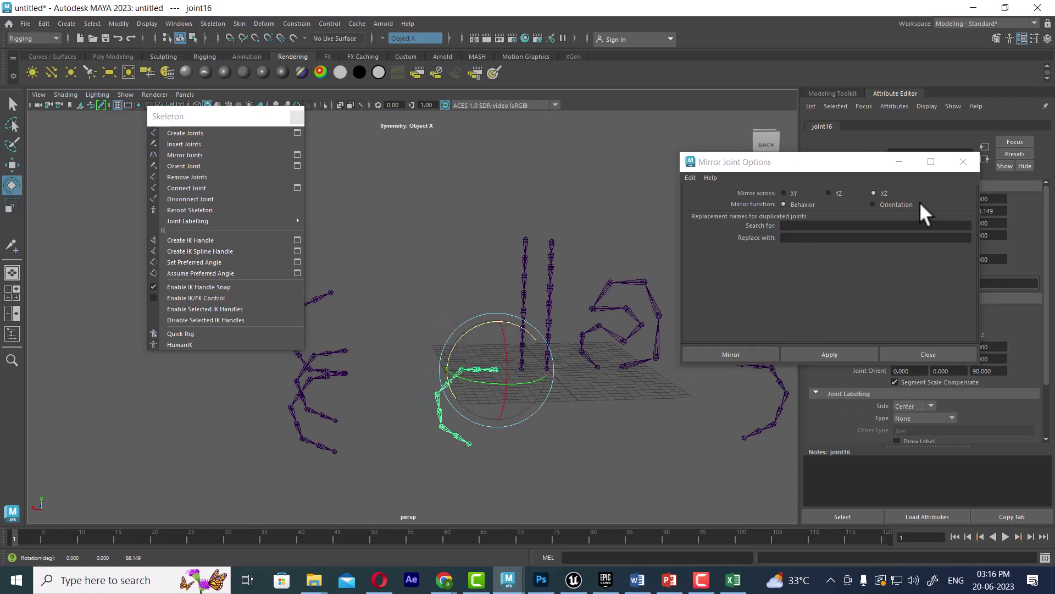
Mirror the joint16 leg chain across YZ and orbit to check the rig.
click(834, 192)
click(837, 355)
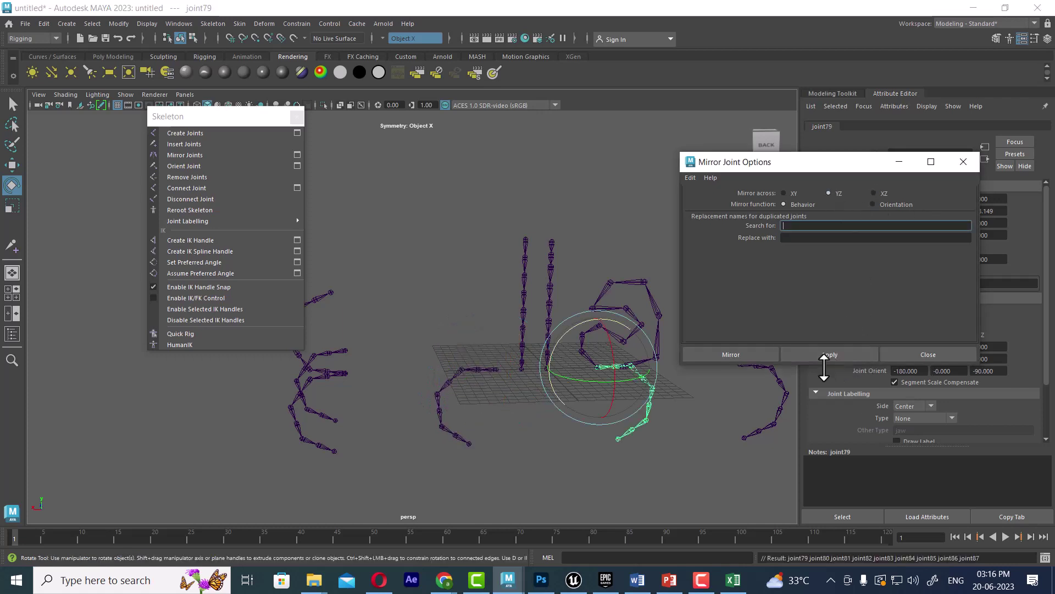
alt+drag(581, 447, 571, 437)
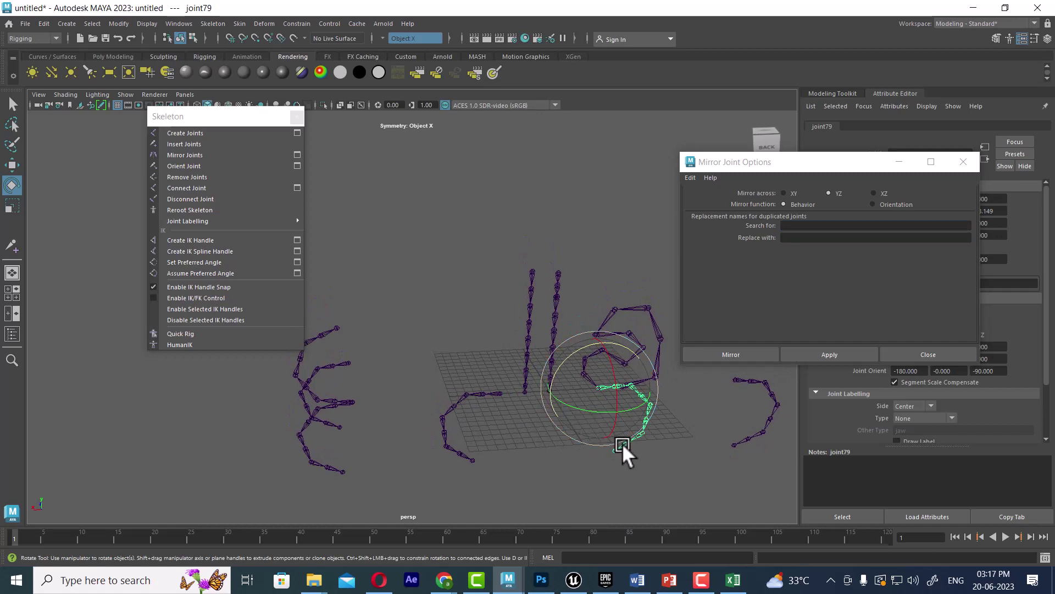
key(w)
mouse_move(622, 443)
alt+right_down()
mouse_move(546, 312)
mouse_move(519, 433)
alt+right_up()
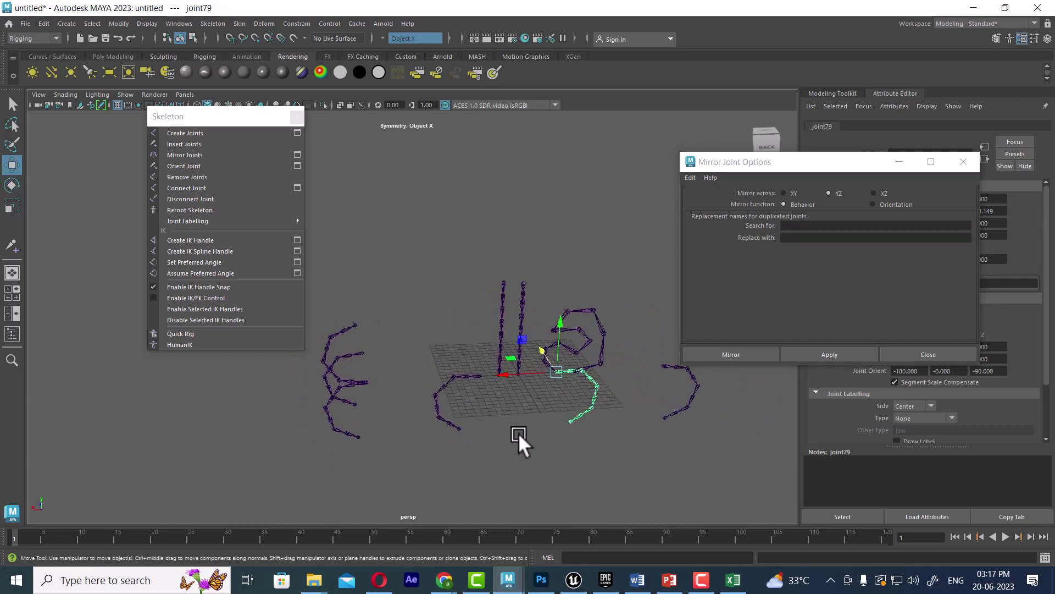
mouse_move(519, 434)
alt+mouse_down()
mouse_move(502, 336)
mouse_move(490, 378)
mouse_move(523, 398)
alt+mouse_up()
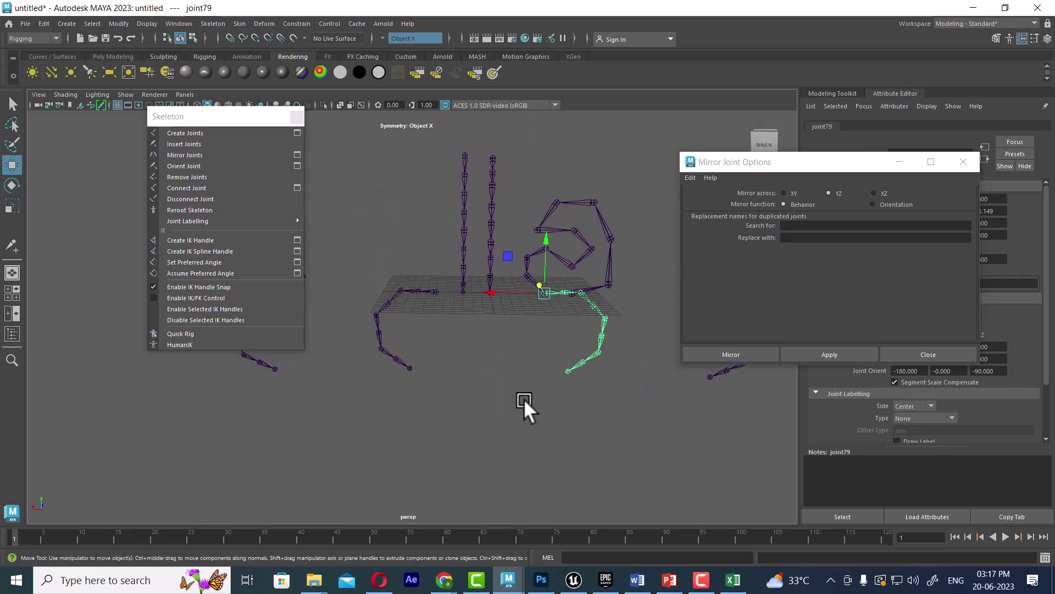
click(226, 132)
In front view, remove joint40 and joint41 from the spine chains.
scroll(500, 214, up, 2)
key(space)
drag(501, 215, 501, 235)
scroll(487, 395, up, 2)
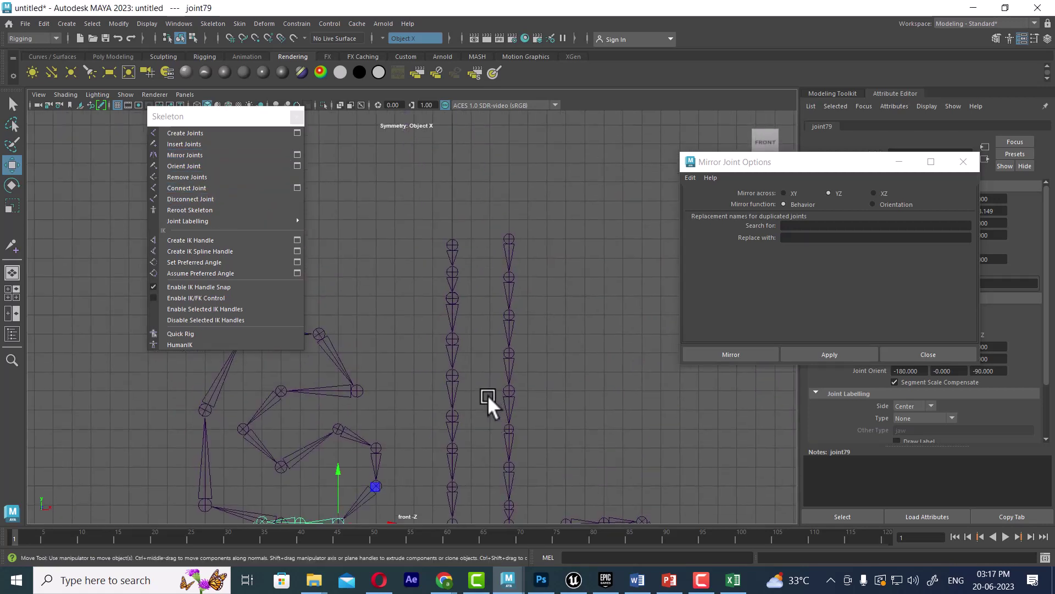
click(462, 341)
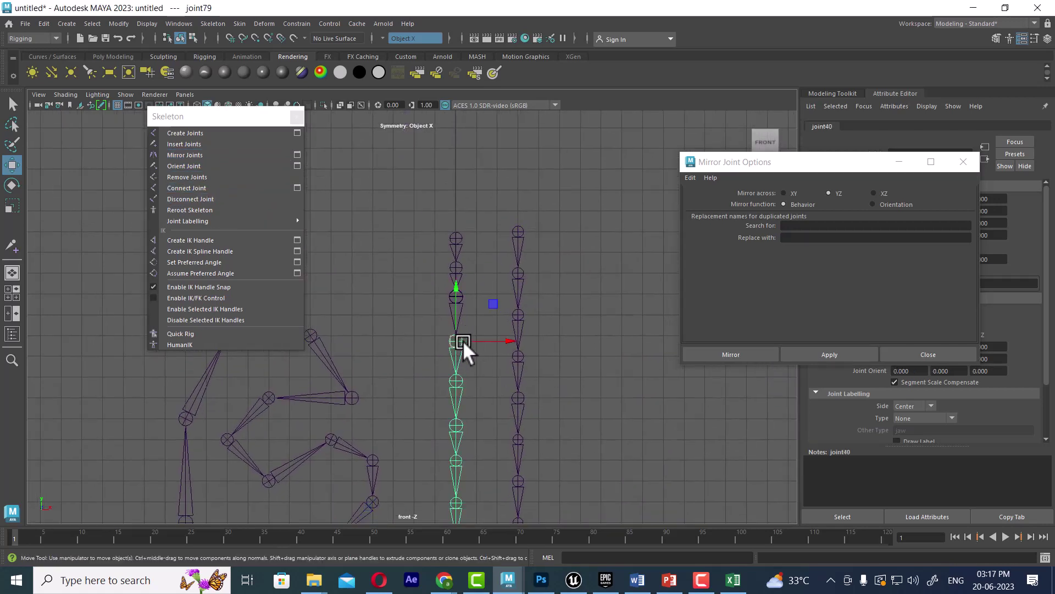
click(196, 176)
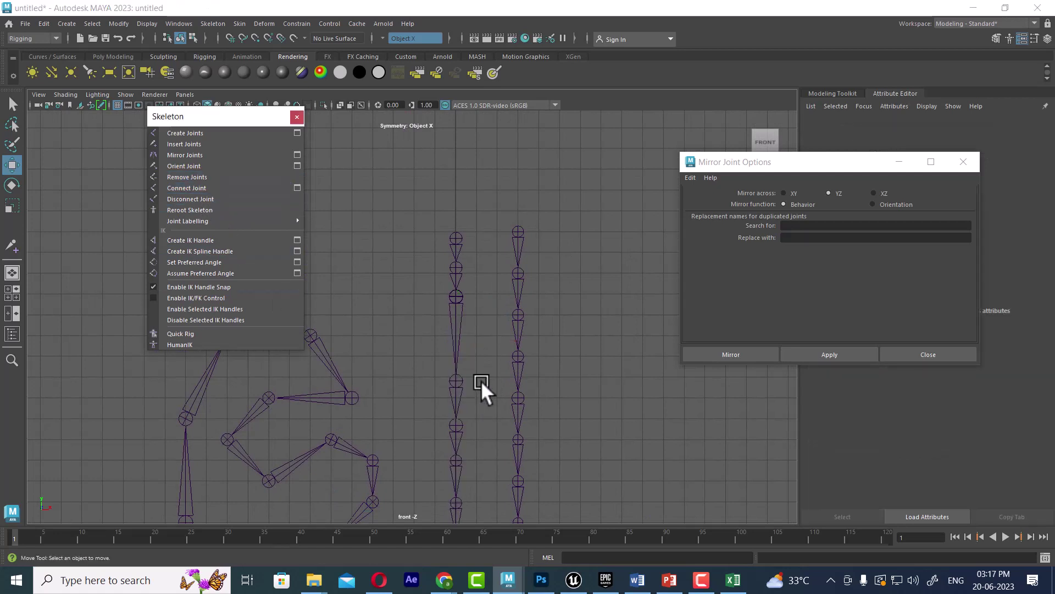
alt+middle_drag(480, 380, 547, 280)
scroll(535, 350, up, 1)
click(509, 332)
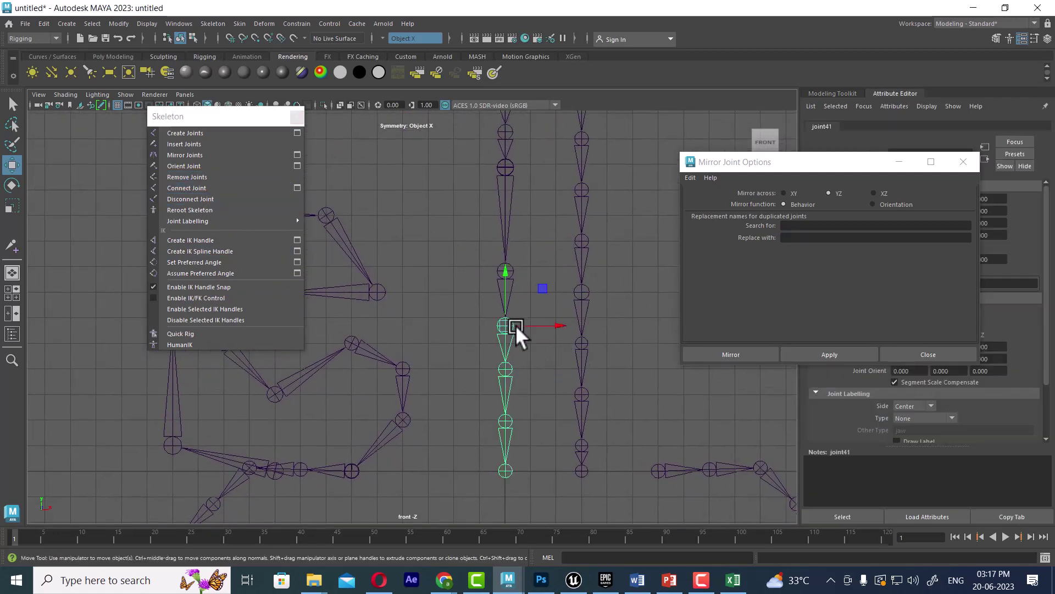
click(187, 176)
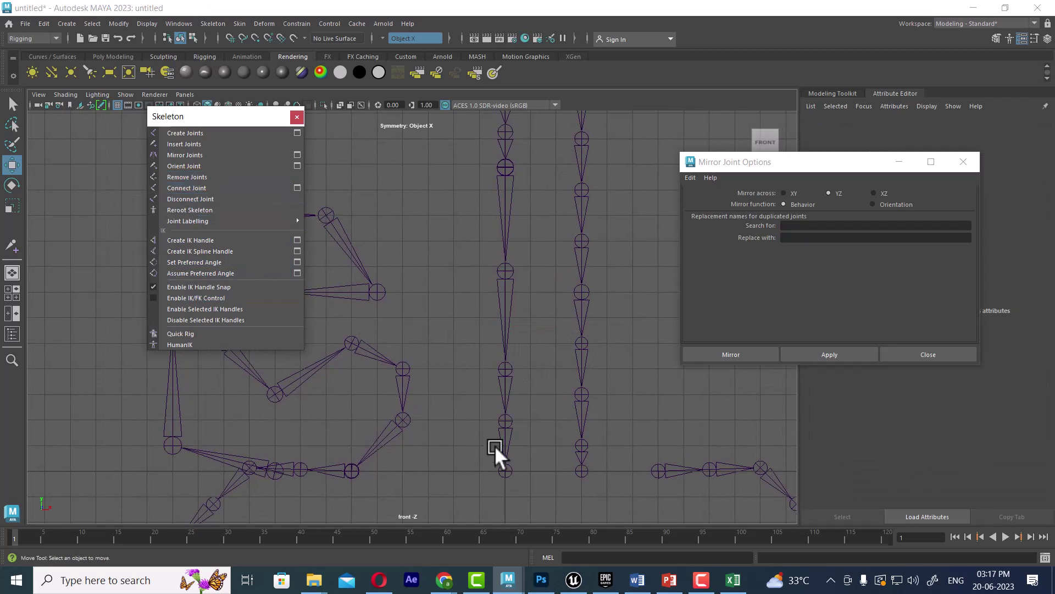
Remove joint5 and close the Mirror Joint Options window.
click(508, 413)
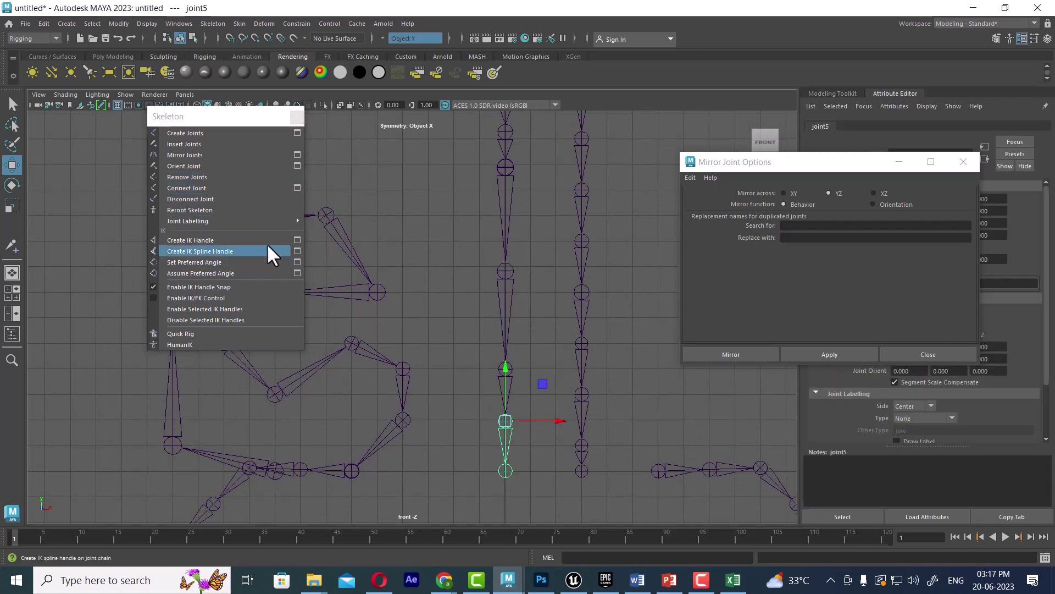
click(212, 175)
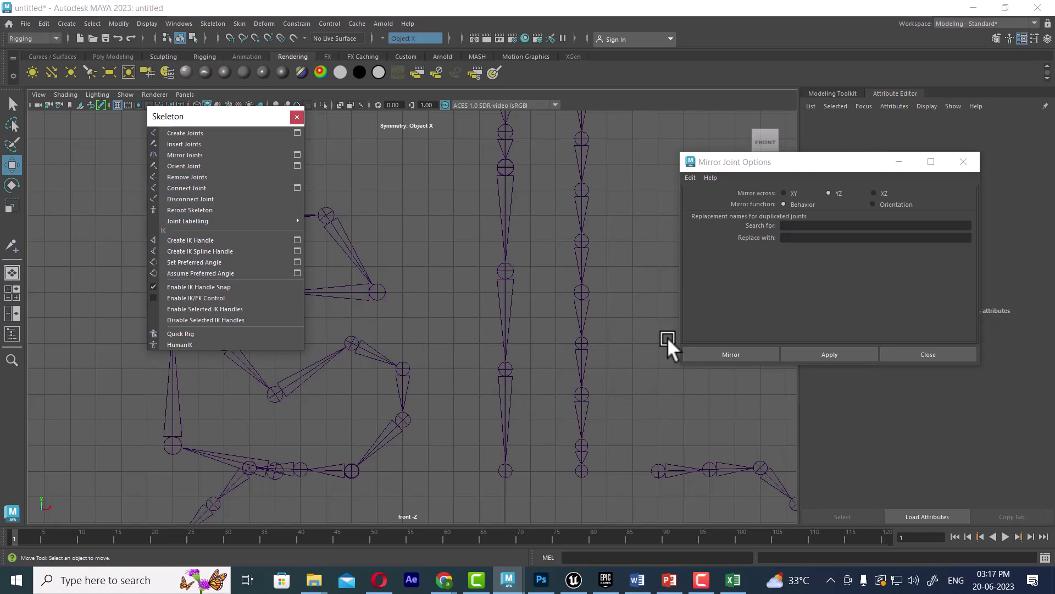
click(953, 351)
scroll(627, 266, down, 3)
Marquee-select and delete every joint chain, then show the Poly Modeling shelf.
scroll(625, 269, down, 5)
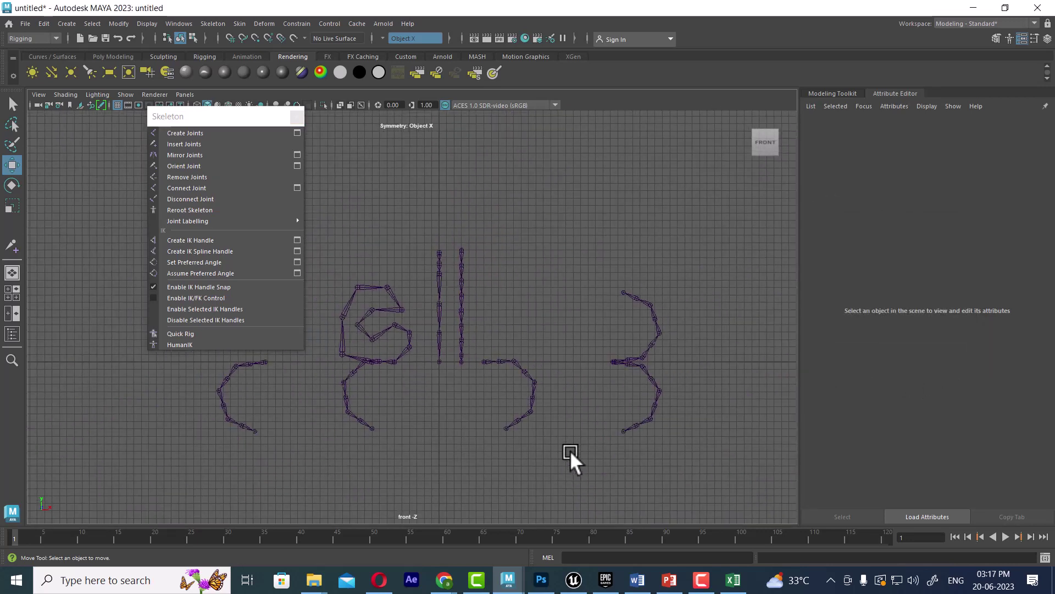
mouse_move(618, 362)
alt+middle_down()
mouse_move(736, 300)
mouse_move(688, 286)
alt+middle_up()
drag(750, 191, 287, 499)
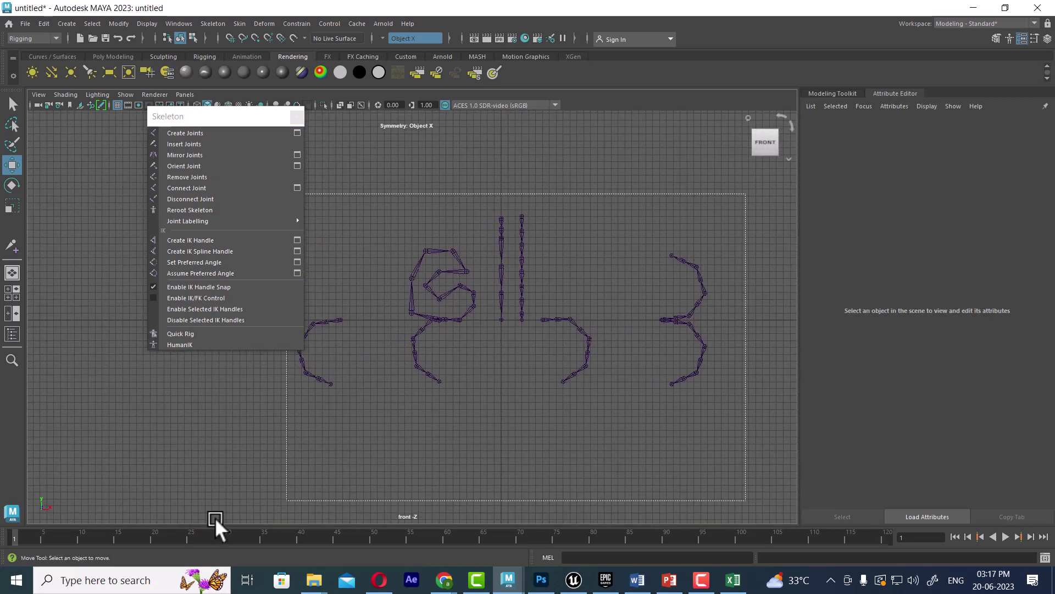
key(Delete)
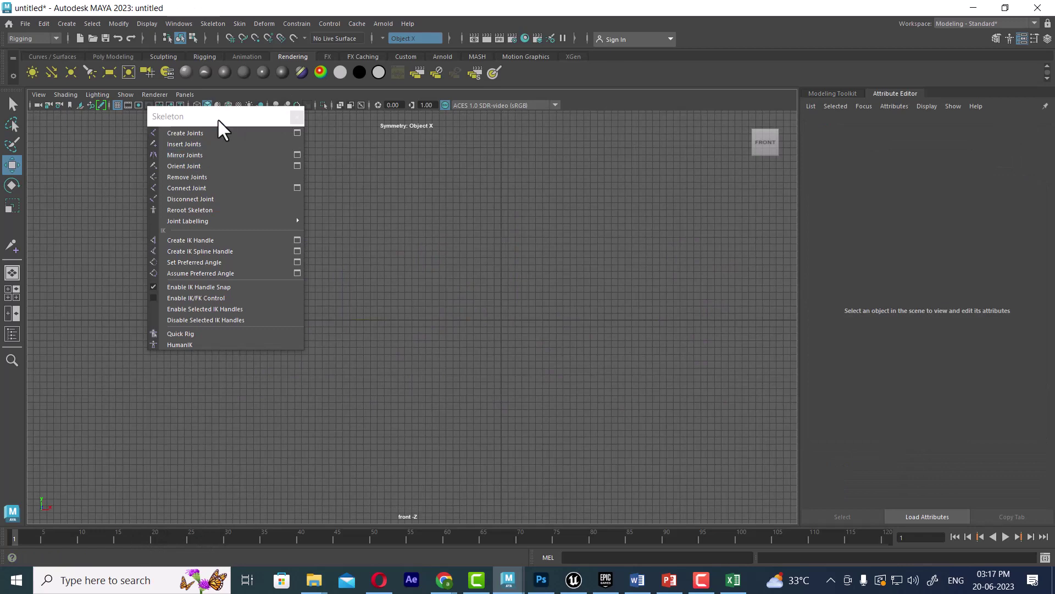
drag(220, 116, 908, 143)
alt+middle_drag(466, 358, 493, 350)
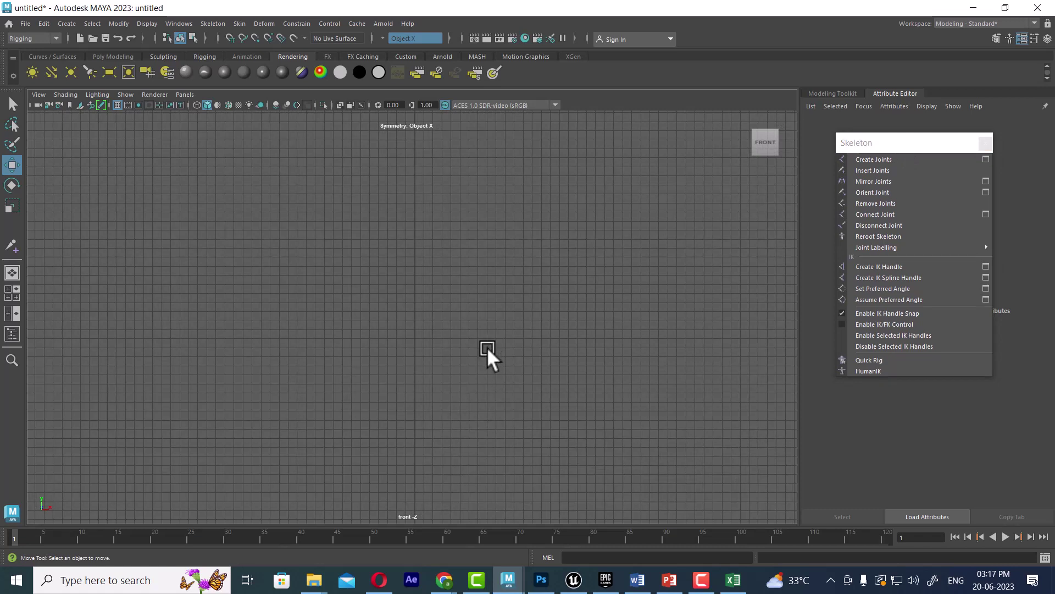
click(106, 55)
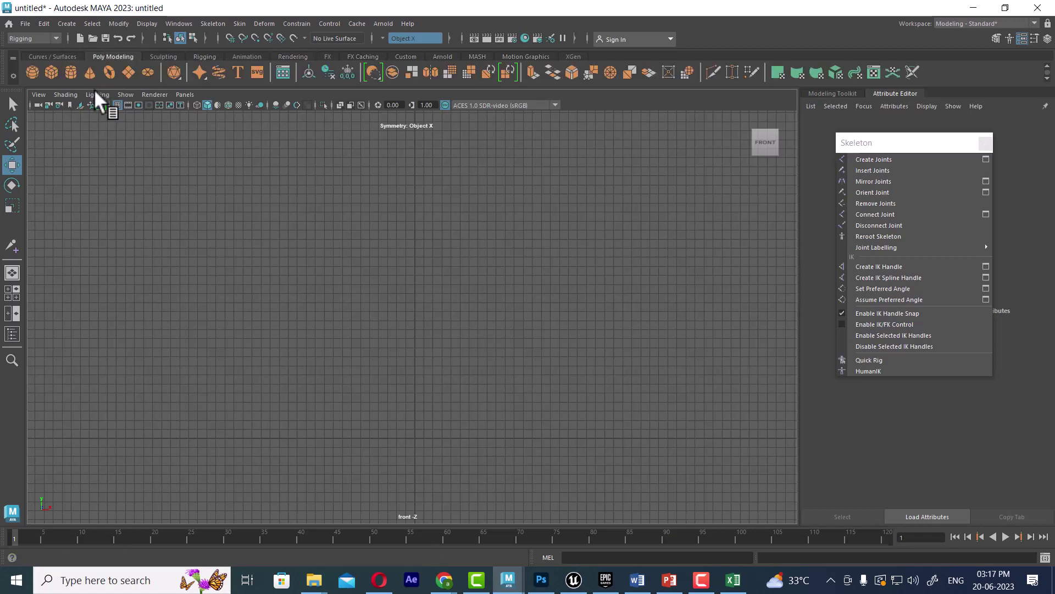
Create a raised polygon cylinder with Height 9.6 and Radius 2.9.
click(71, 72)
drag(420, 377, 423, 274)
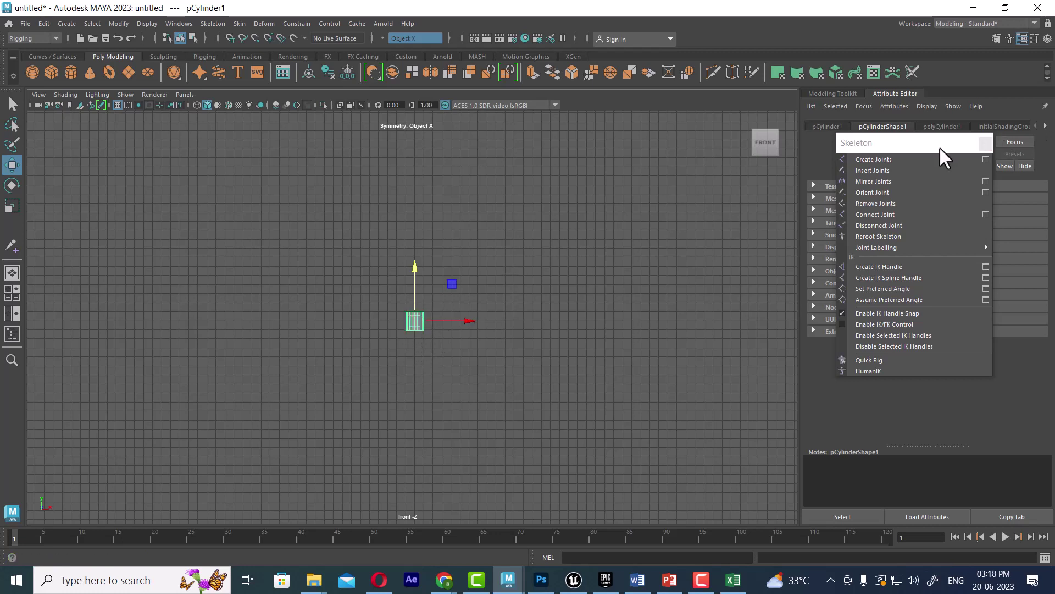
drag(939, 146, 832, 145)
alt+middle_drag(532, 375, 550, 361)
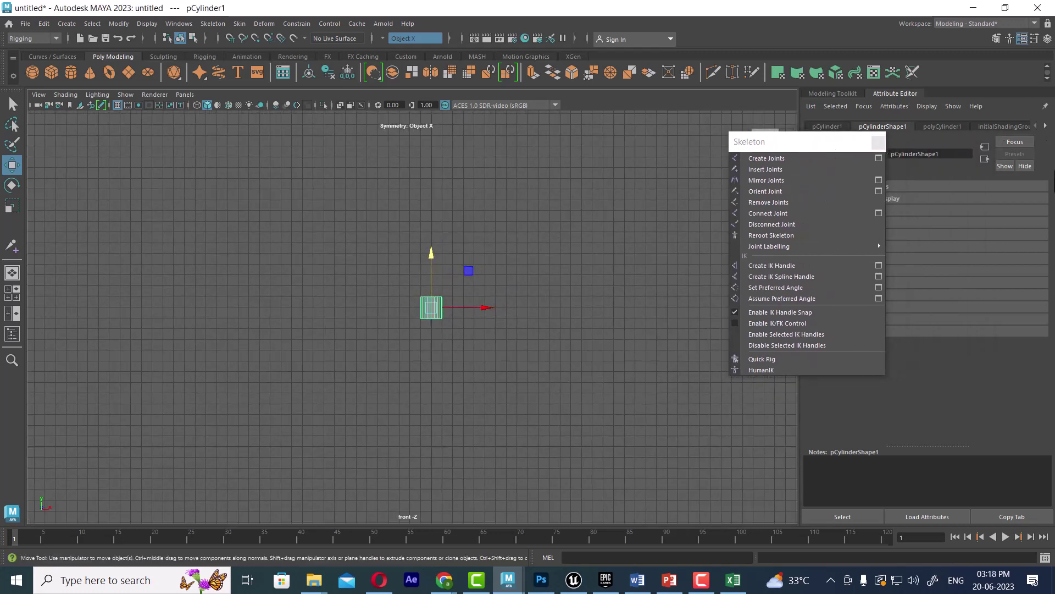
click(1047, 39)
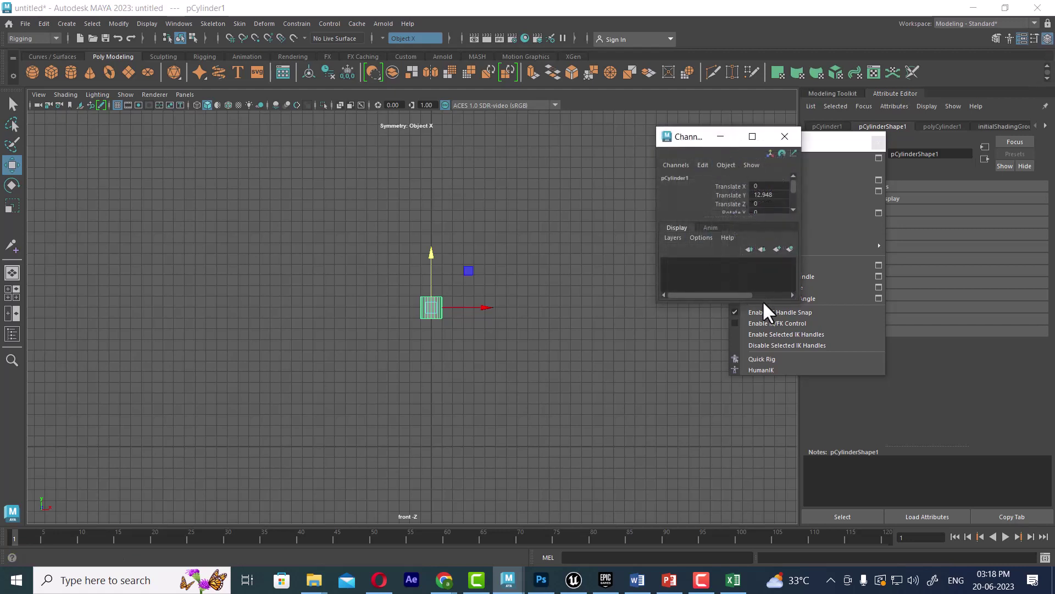
drag(793, 301, 854, 483)
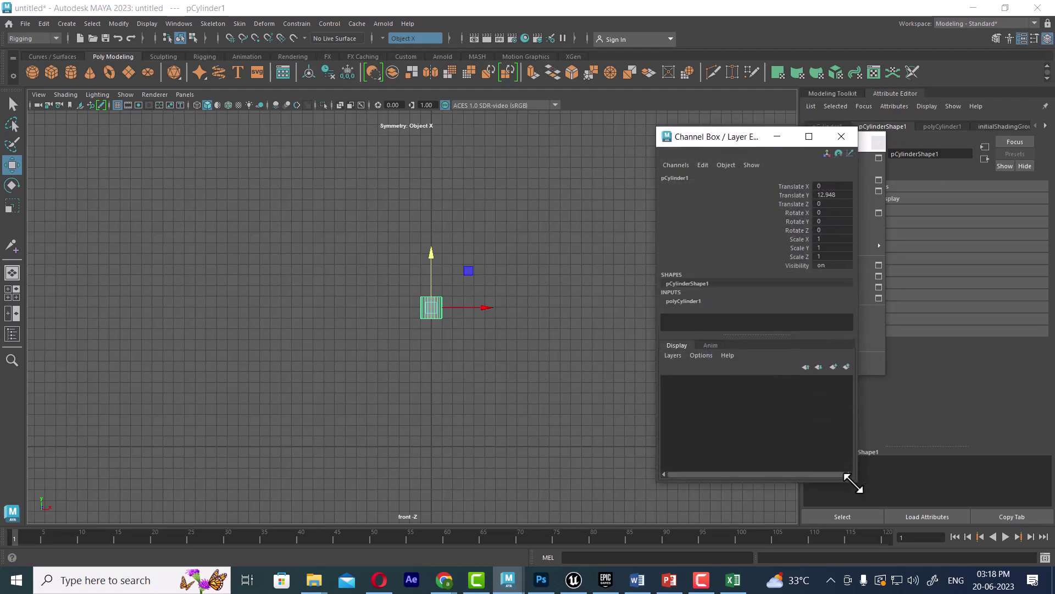
click(683, 301)
scroll(764, 319, down, 2)
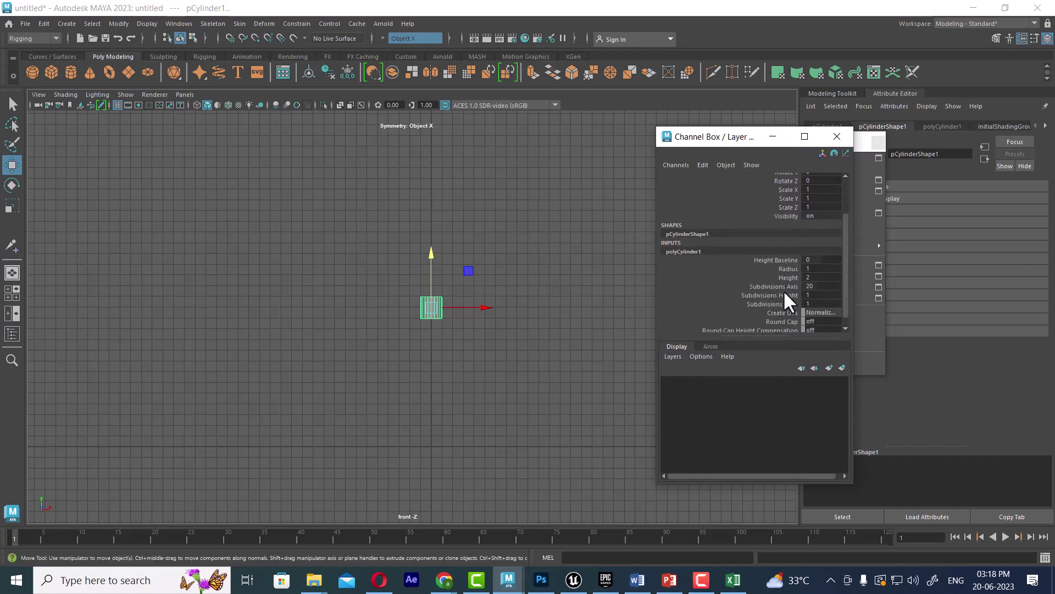
click(785, 278)
mouse_move(455, 330)
middle_down()
mouse_move(490, 302)
mouse_move(570, 286)
mouse_move(557, 291)
middle_up()
click(789, 269)
Increase the cylinder's Subdivisions Height in the Channel Box.
click(502, 308)
click(458, 296)
key(w)
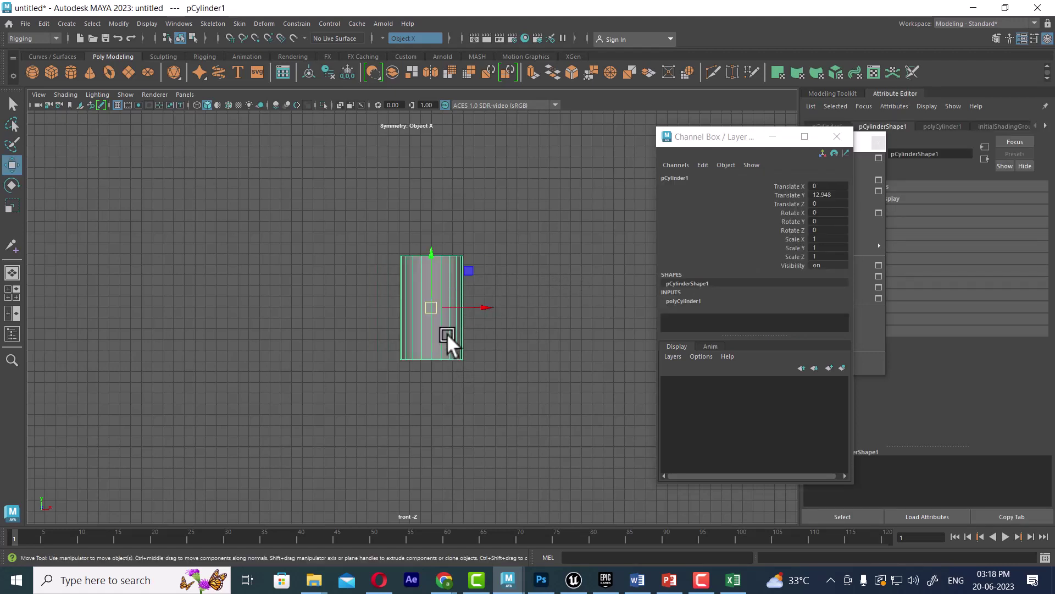
click(685, 301)
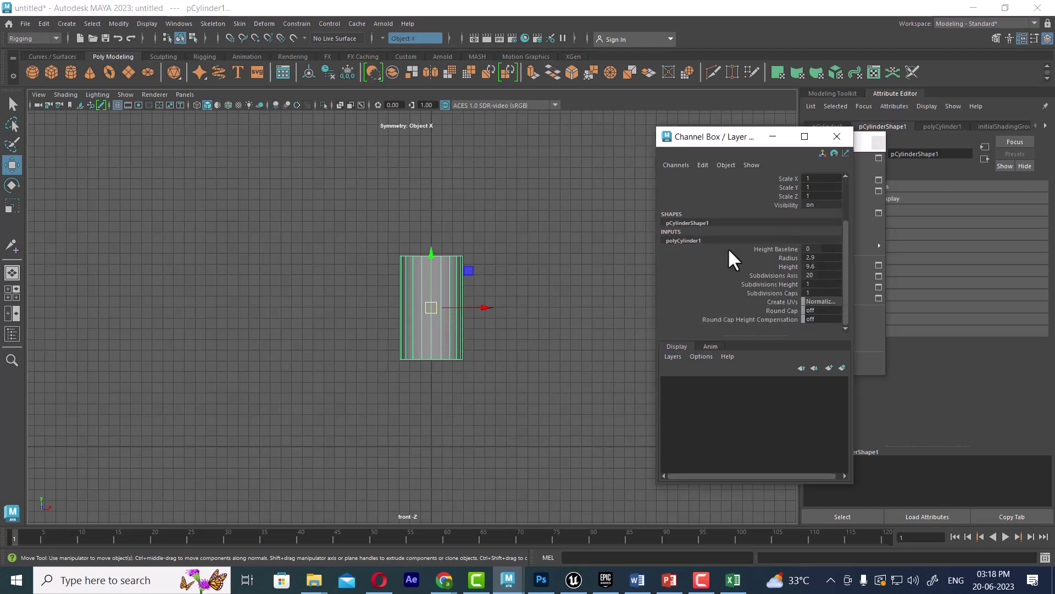
click(784, 259)
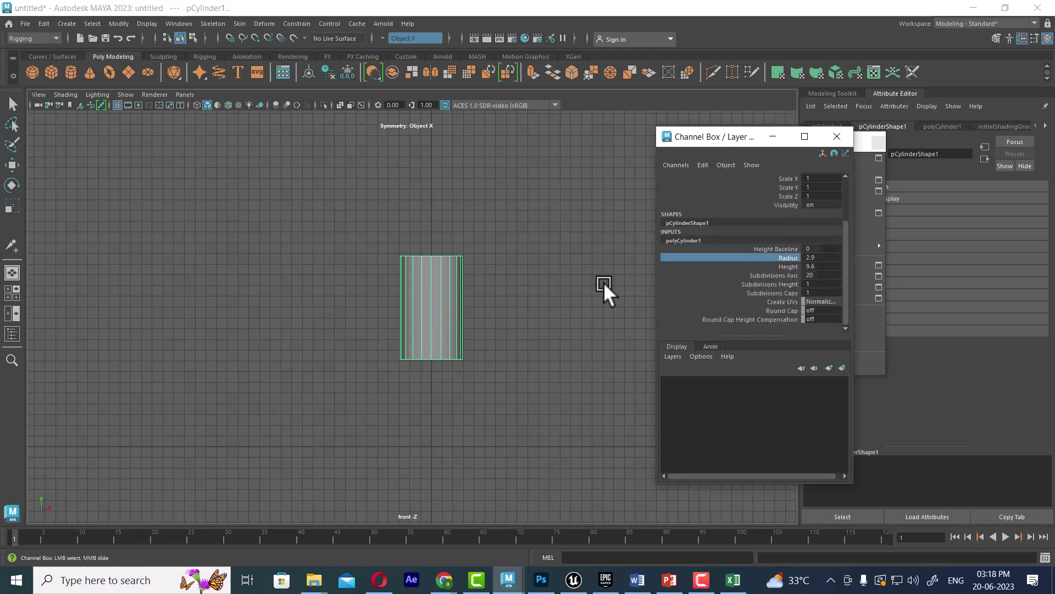
click(774, 284)
middle_drag(568, 299, 598, 299)
click(449, 295)
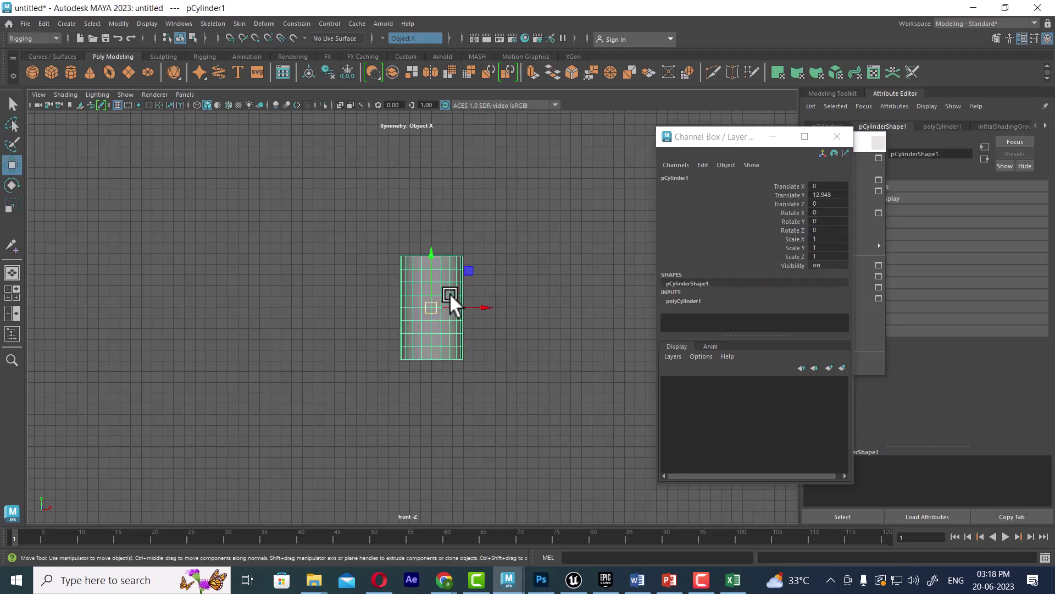
click(596, 284)
Add a polygon cube scaled to 4.37 and place it above the cylinder.
shift+right_click(533, 241)
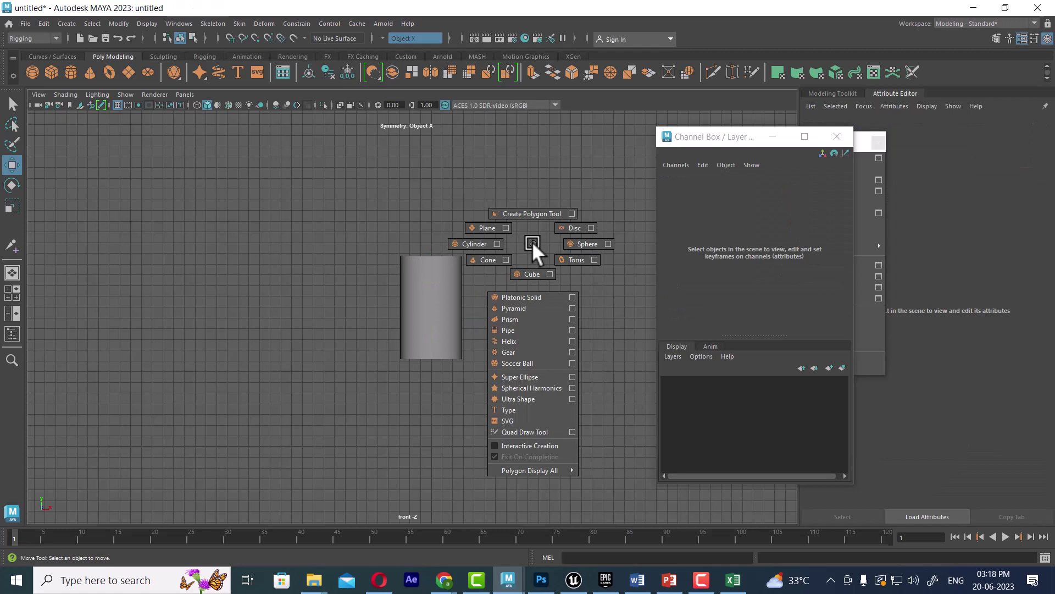
click(532, 277)
mouse_move(427, 397)
mouse_down()
mouse_move(440, 206)
mouse_move(463, 223)
mouse_up()
key(r)
key(w)
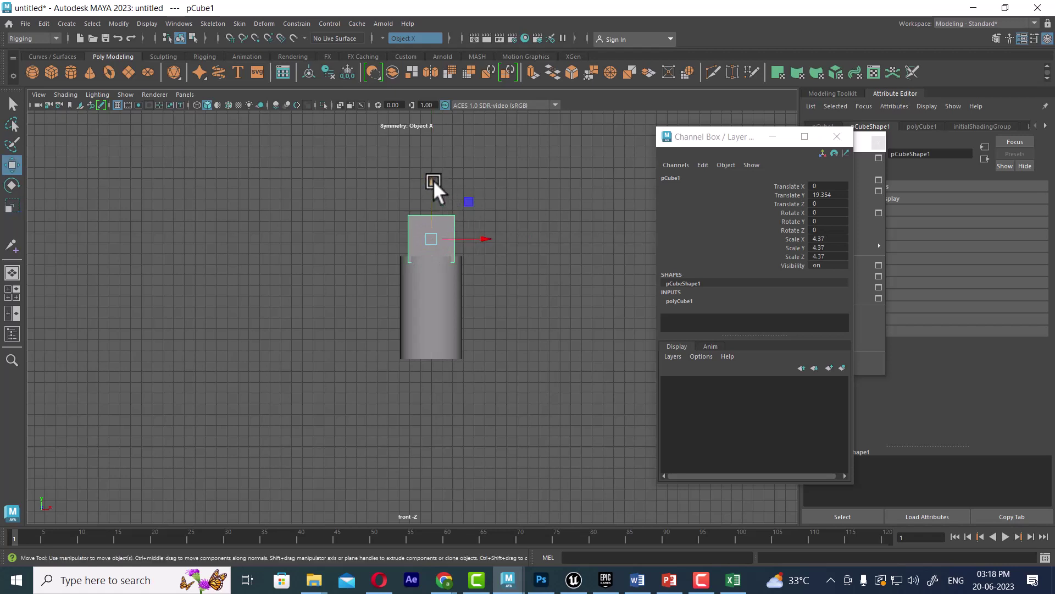
drag(433, 180, 431, 163)
click(530, 339)
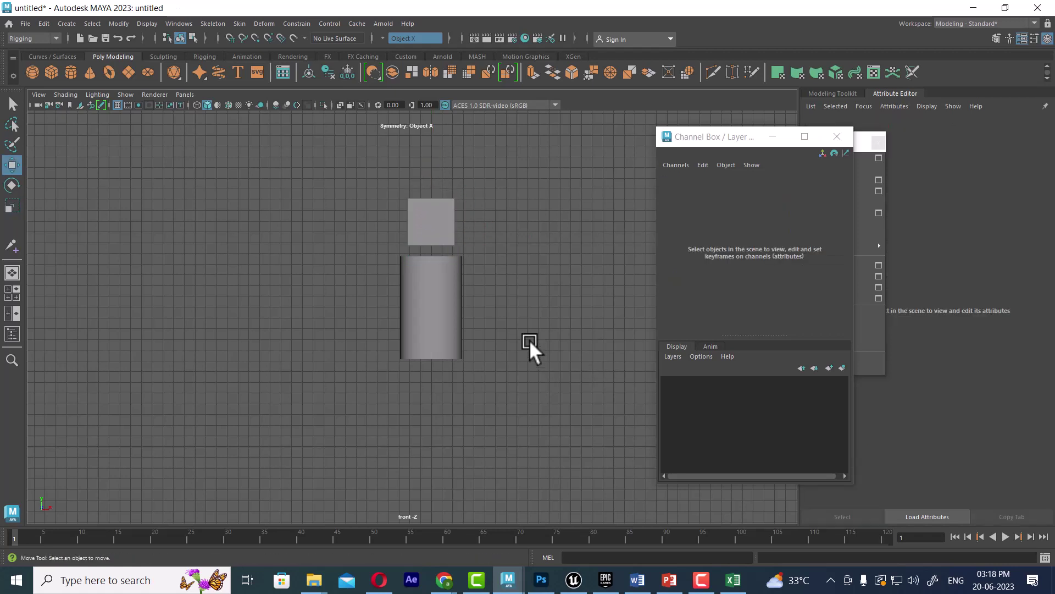
shift+right_click(526, 269)
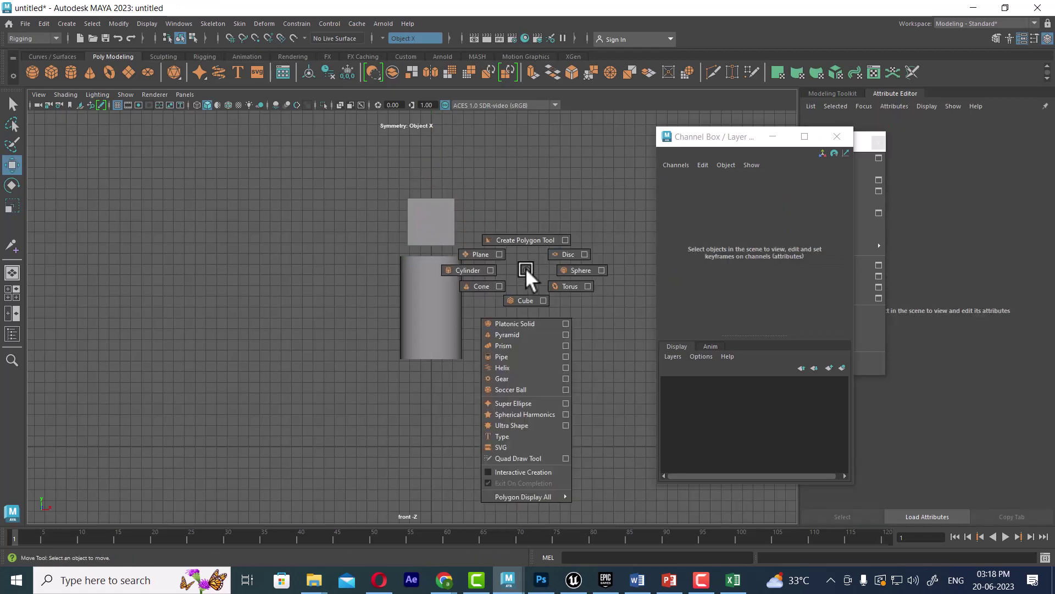
Create a second cylinder for the leg with height 10.39 and 10 height subdivisions.
click(467, 270)
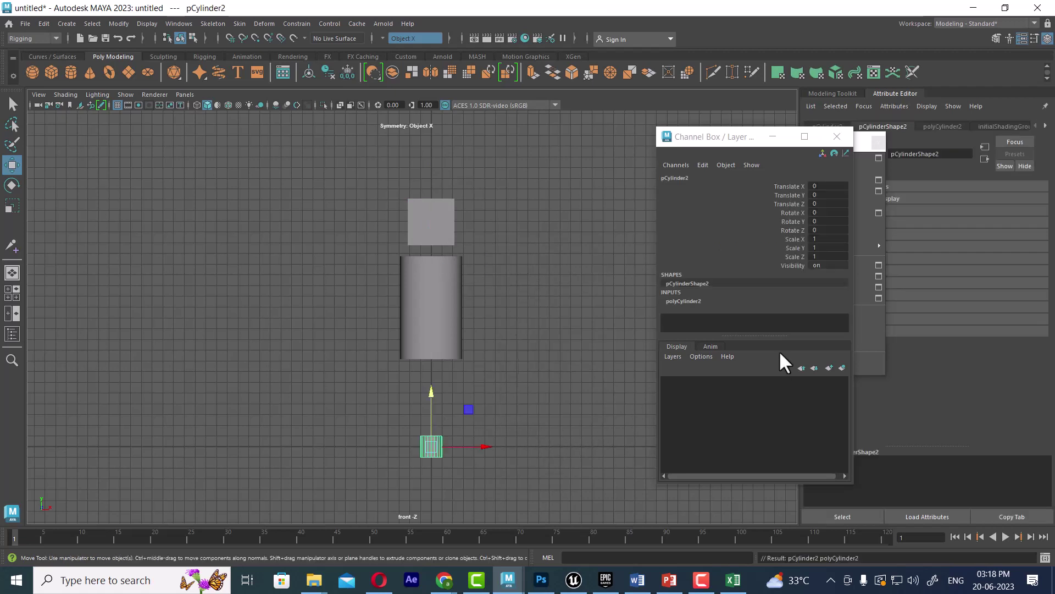
click(683, 301)
scroll(757, 298, down, 2)
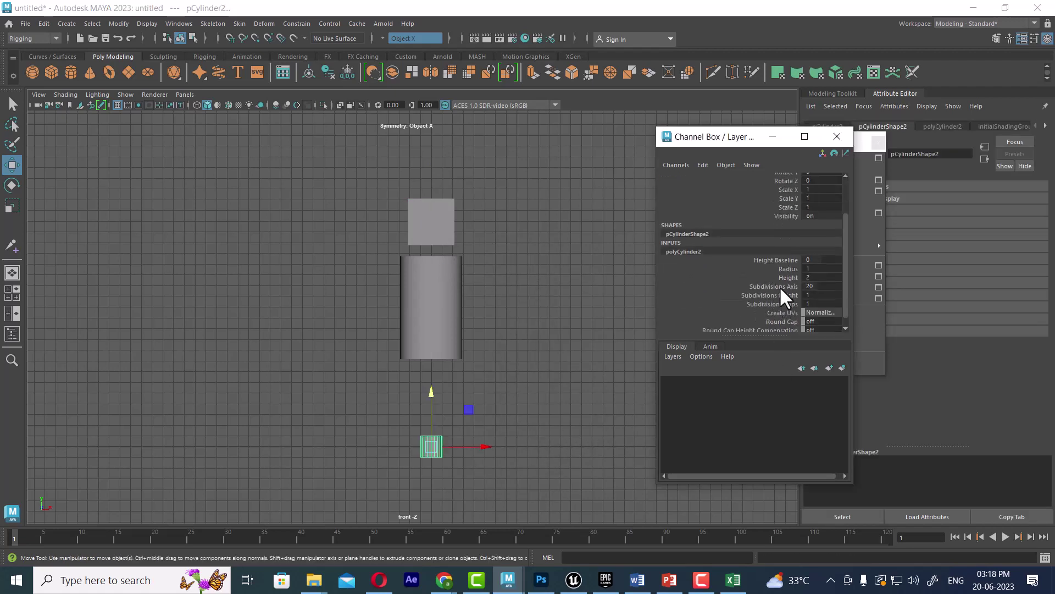
click(780, 277)
middle_drag(610, 311, 643, 308)
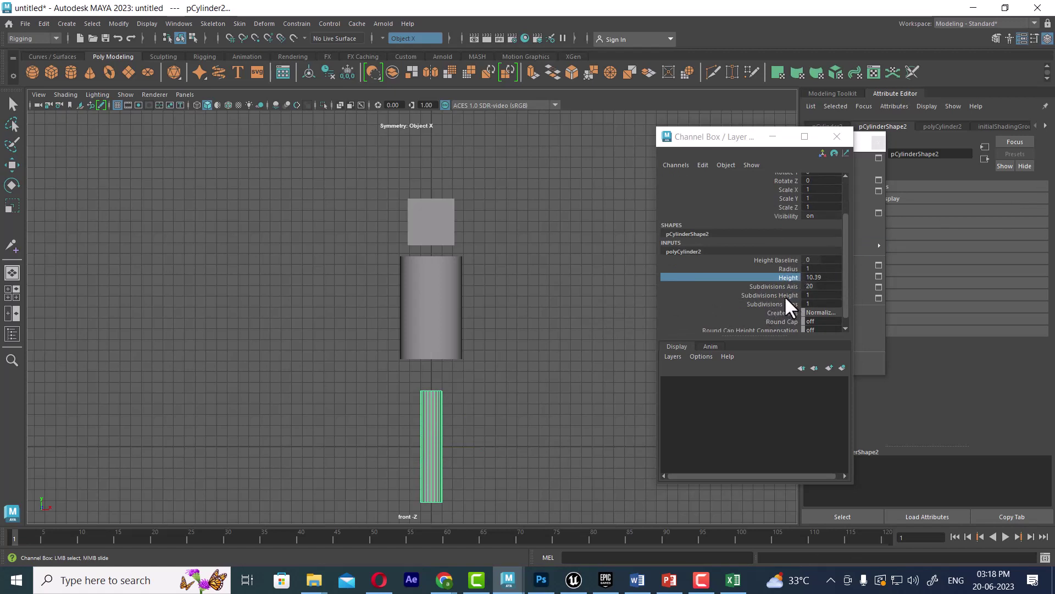
click(784, 296)
middle_drag(601, 306, 648, 290)
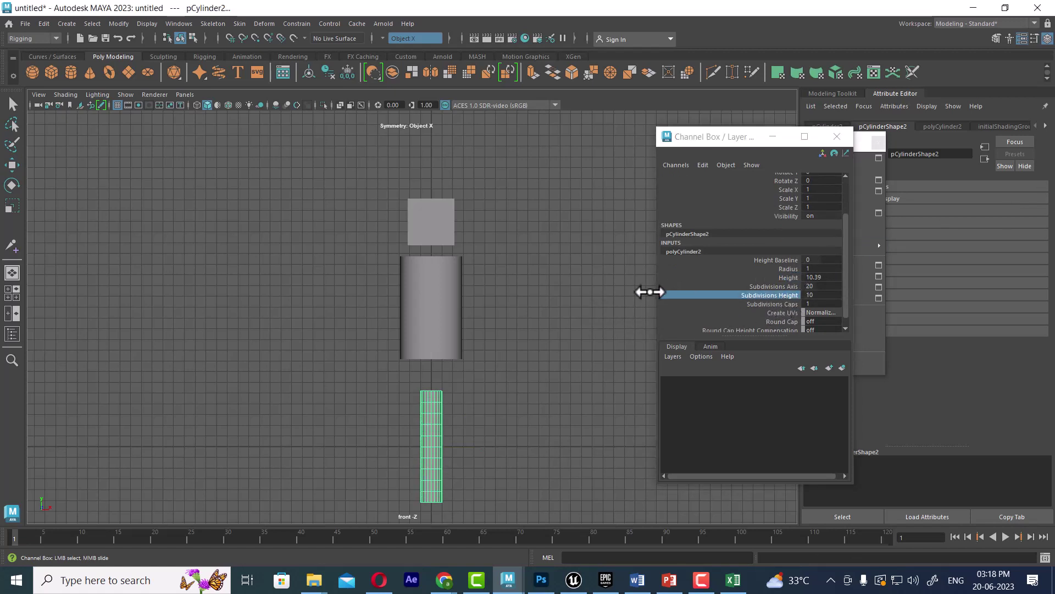
Fit the leg cylinder under the torso, shortening it to height 8.44.
key(w)
middle_drag(433, 401, 427, 363)
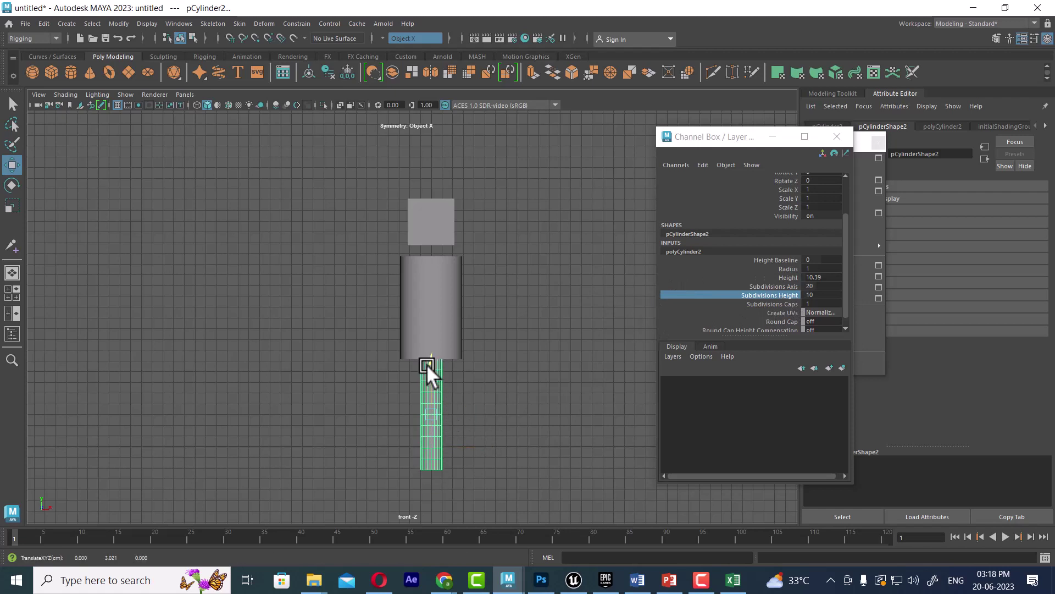
middle_drag(490, 410, 463, 410)
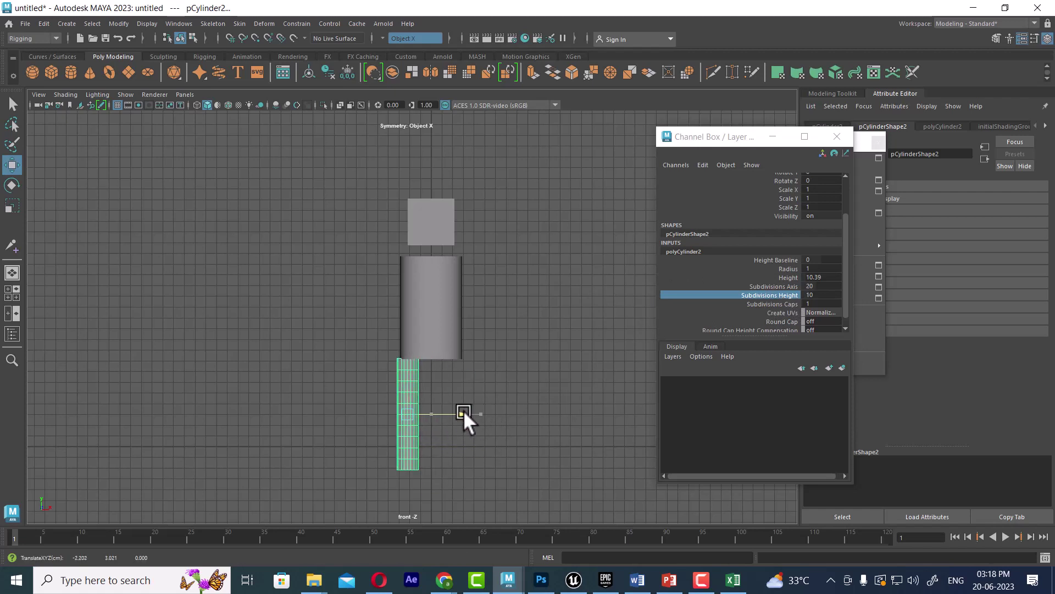
click(786, 278)
middle_drag(631, 328, 540, 346)
key(w)
drag(407, 361, 408, 344)
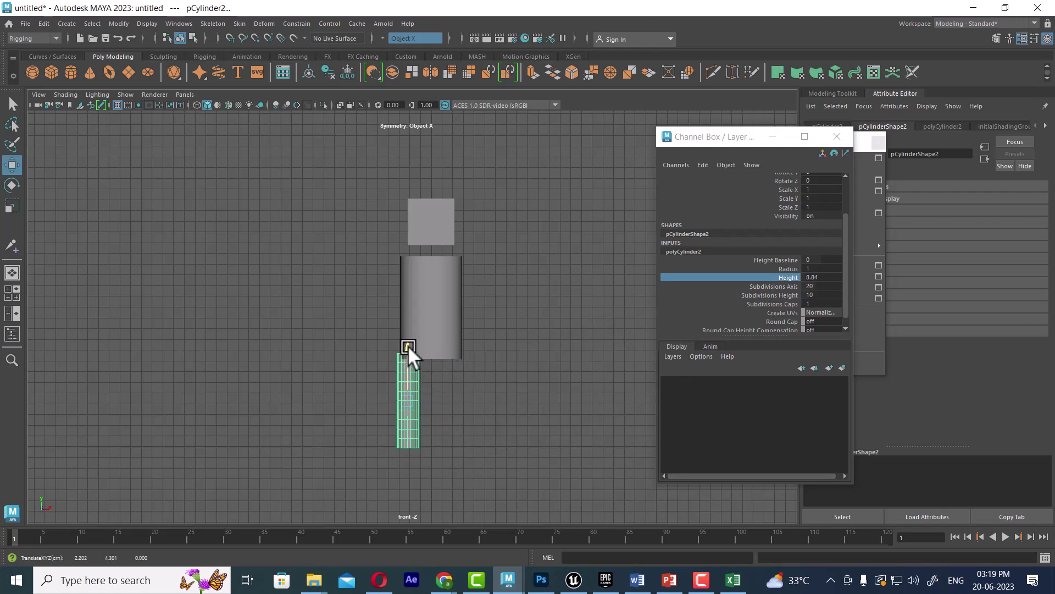
click(787, 278)
middle_drag(641, 326, 536, 340)
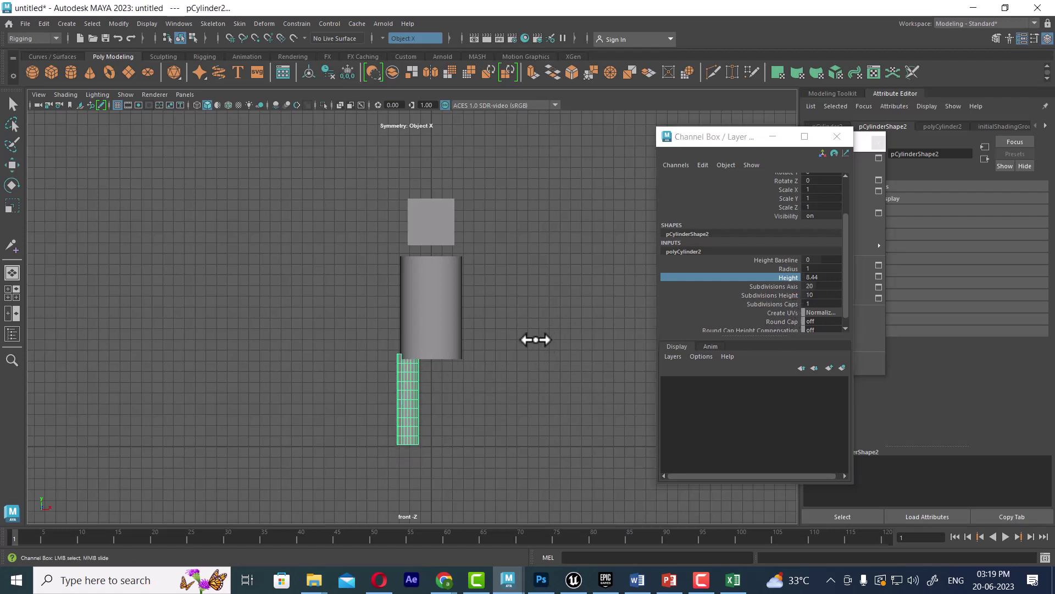
key(w)
drag(454, 401, 458, 399)
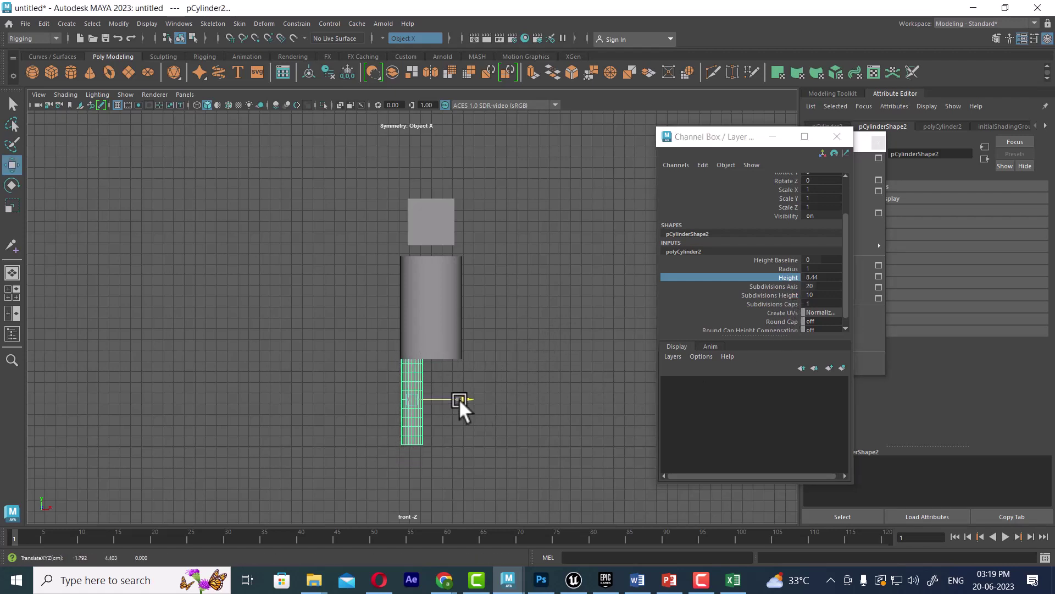
In wireframe view, move the leg cylinder's pivot up to its top.
scroll(492, 382, up, 1)
scroll(455, 377, up, 1)
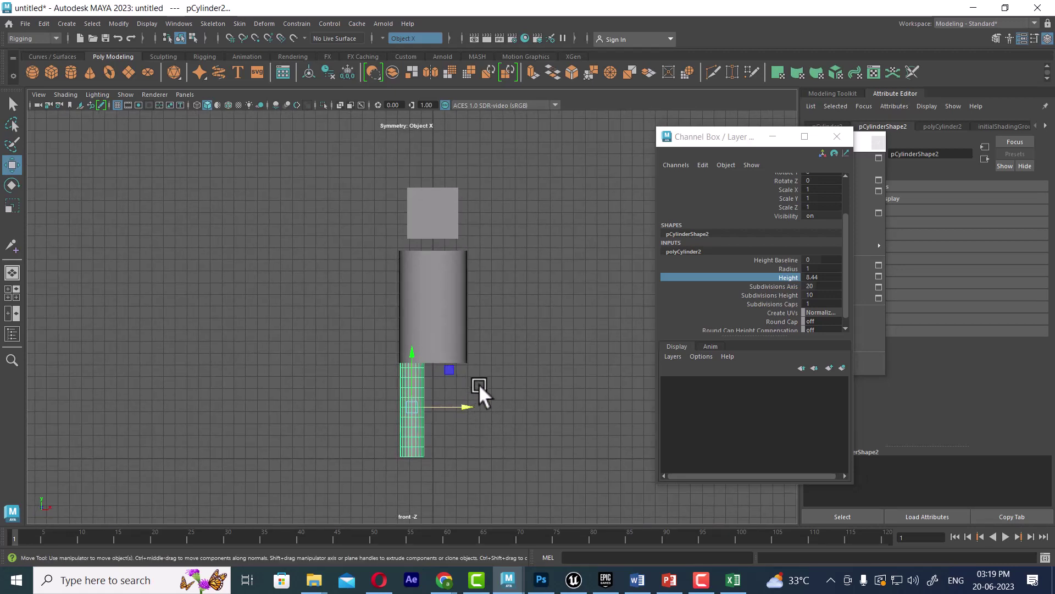
key(4)
scroll(449, 337, up, 2)
scroll(490, 338, up, 1)
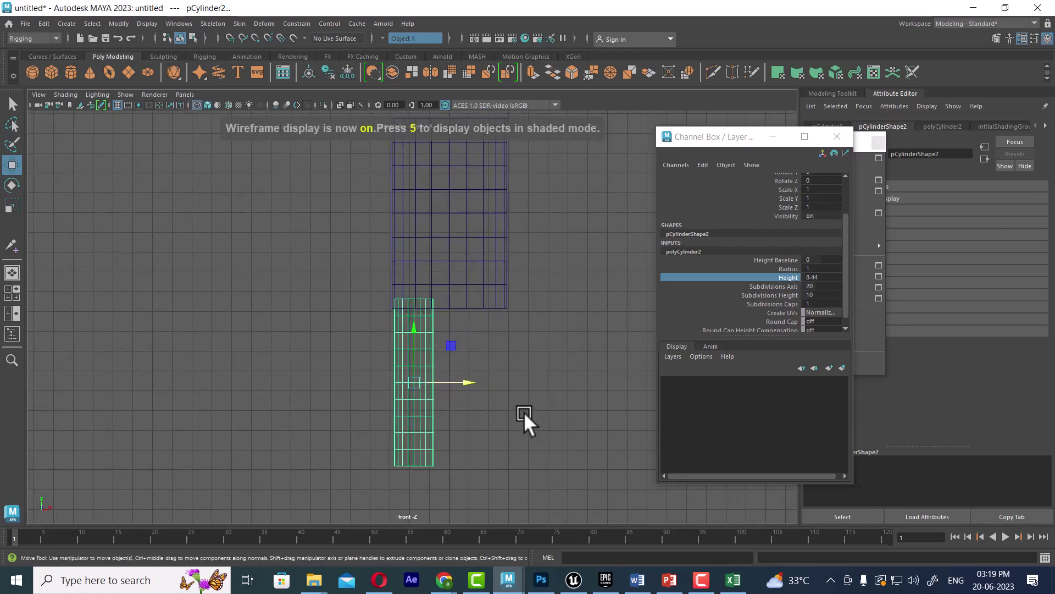
key(d)
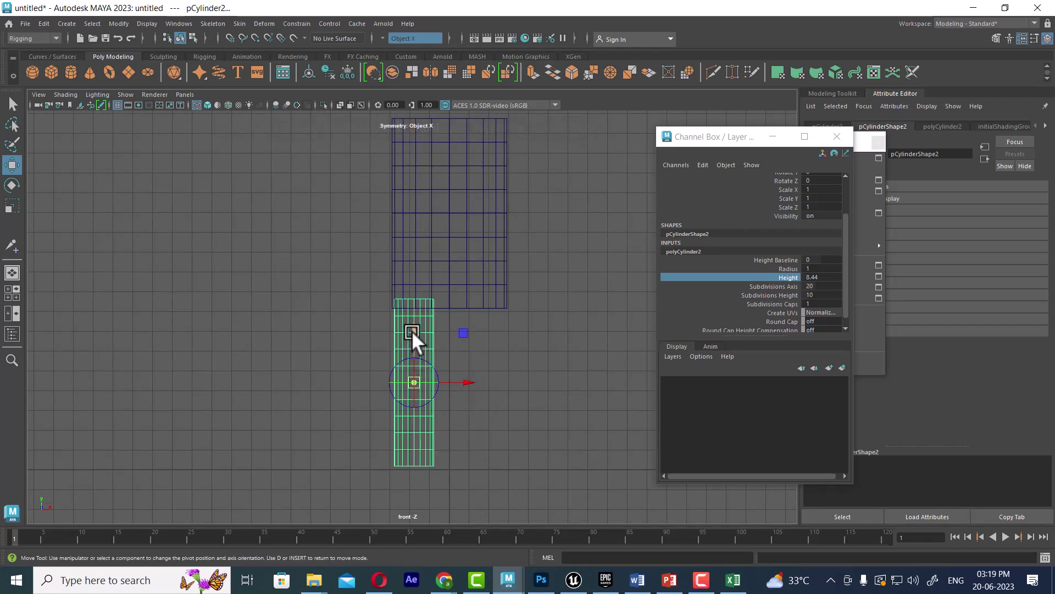
drag(411, 331, 411, 246)
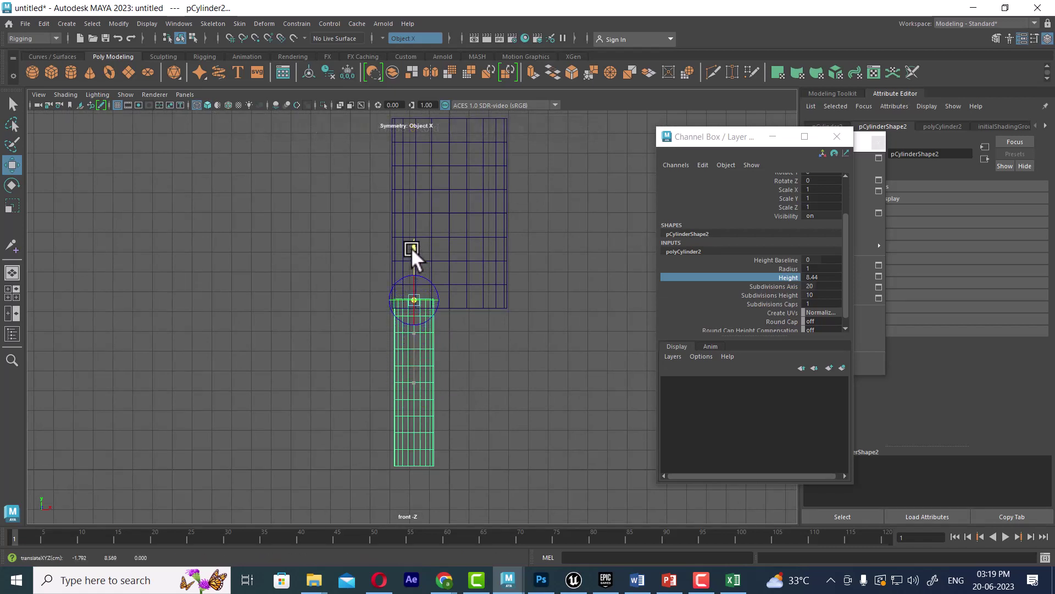
key(d)
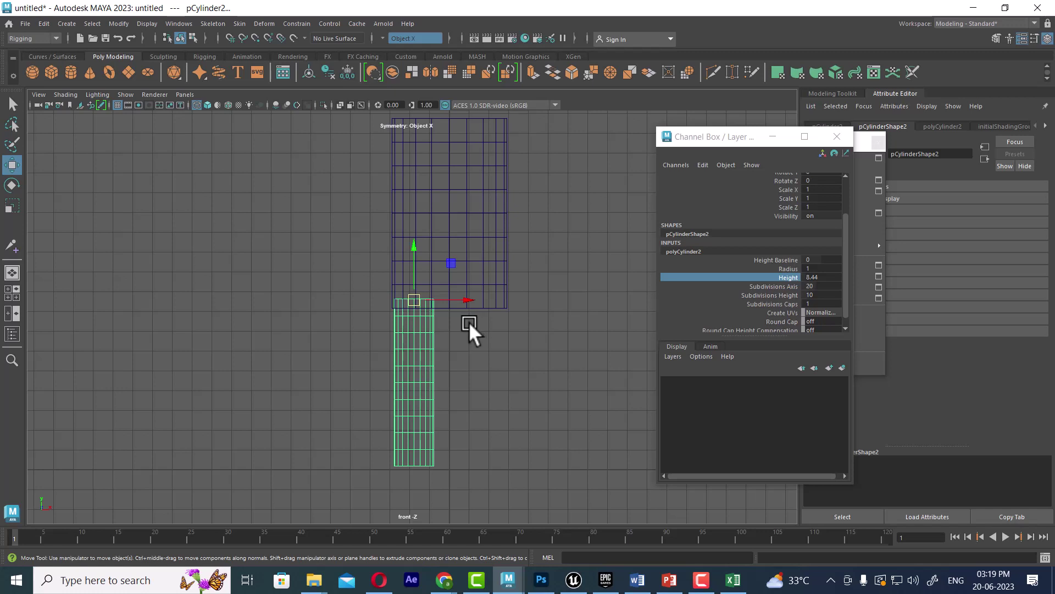
alt+middle_drag(452, 323, 478, 384)
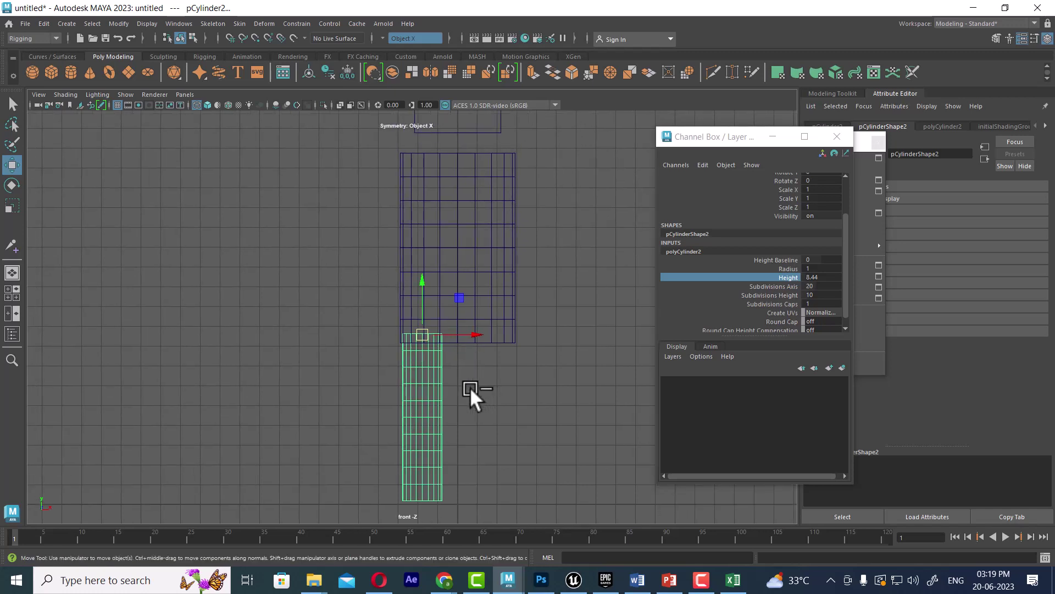
Duplicate the leg as an arm beside the torso, tilted to Rotate Z -75.587.
key(ctrl+d)
drag(421, 336, 391, 160)
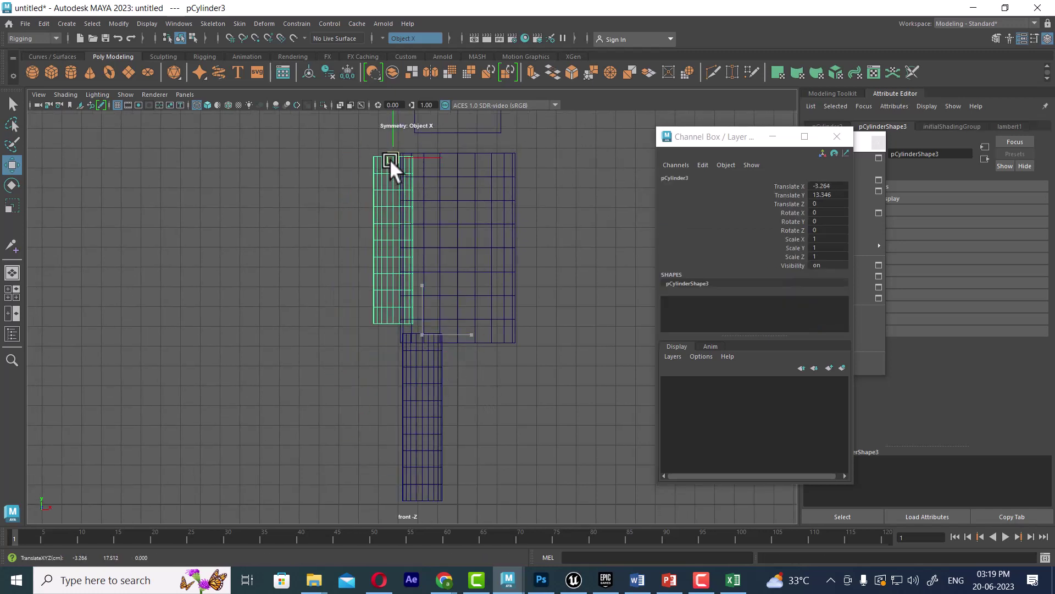
key(e)
mouse_move(438, 130)
mouse_down()
mouse_move(451, 159)
mouse_move(437, 203)
mouse_up()
key(w)
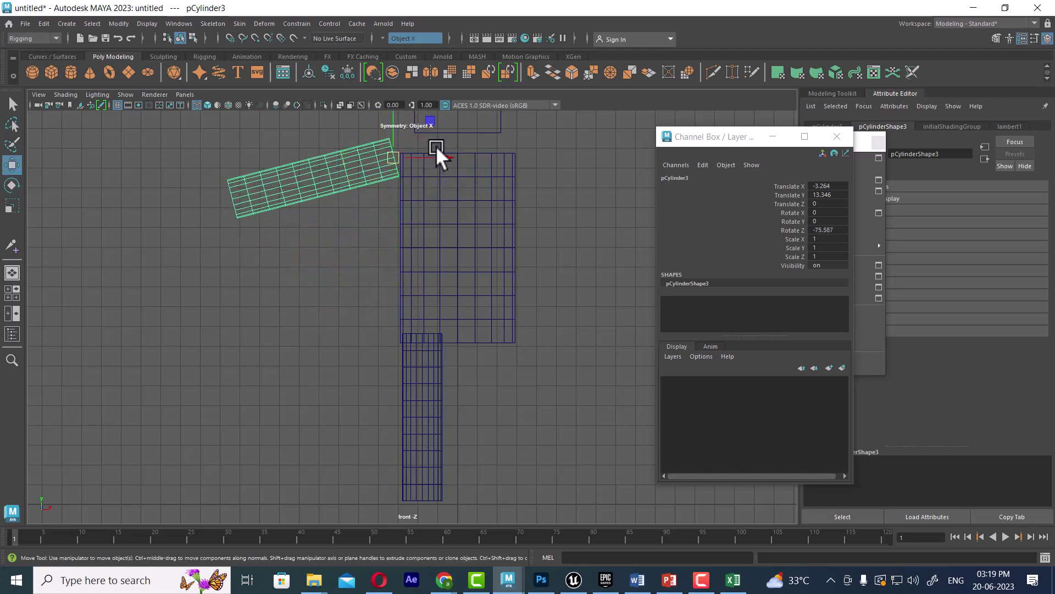
mouse_move(408, 173)
alt+middle_down()
mouse_move(421, 315)
mouse_move(434, 283)
mouse_move(430, 322)
alt+middle_up()
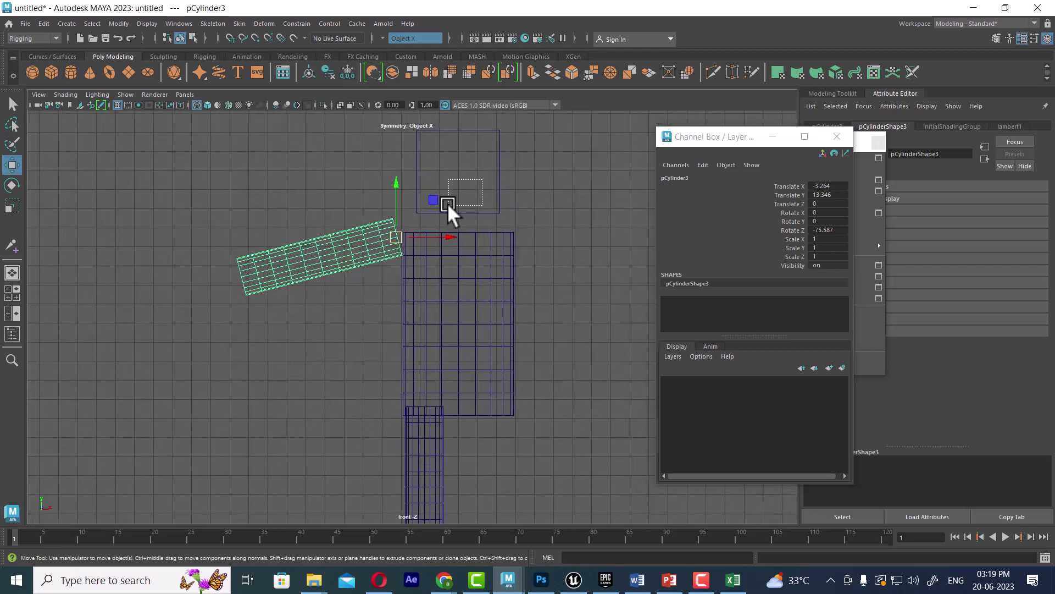
Shrink the head cube to 0.7 width, height and depth with 4 subdivisions.
drag(447, 203, 448, 204)
drag(537, 190, 491, 206)
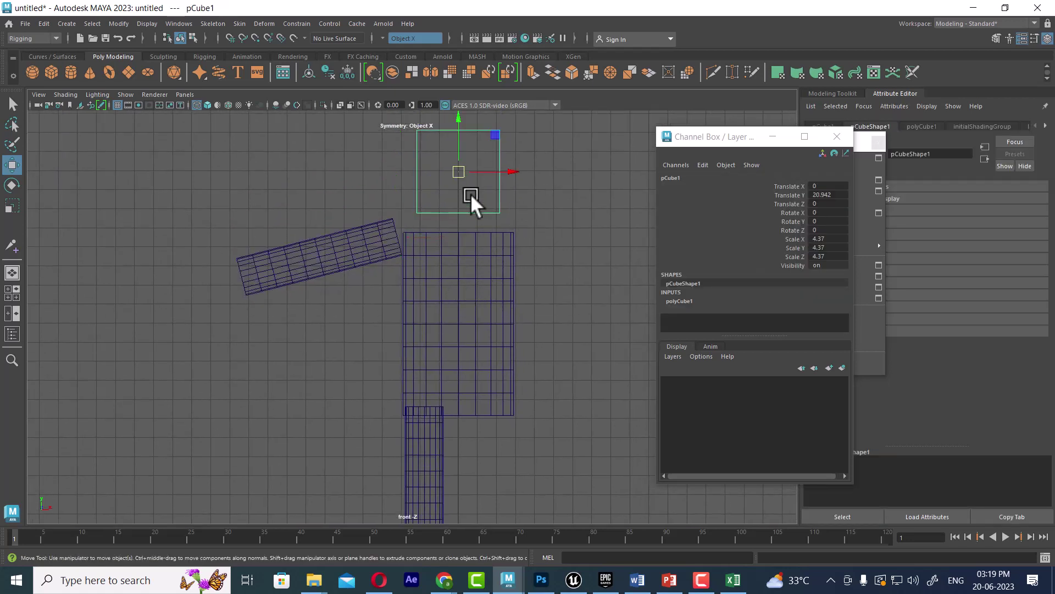
click(679, 300)
scroll(770, 293, down, 2)
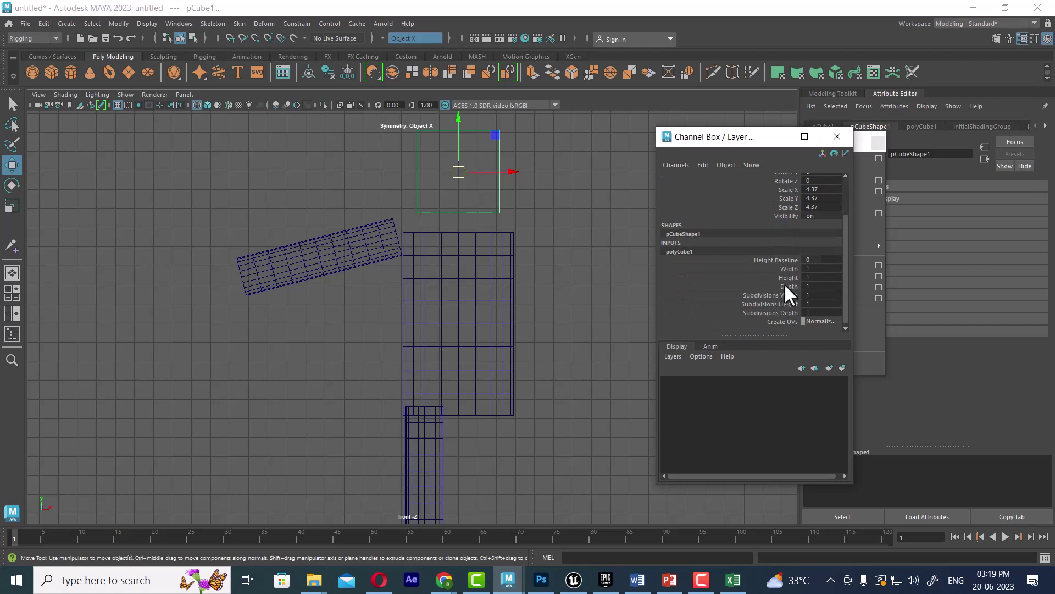
drag(784, 270, 781, 284)
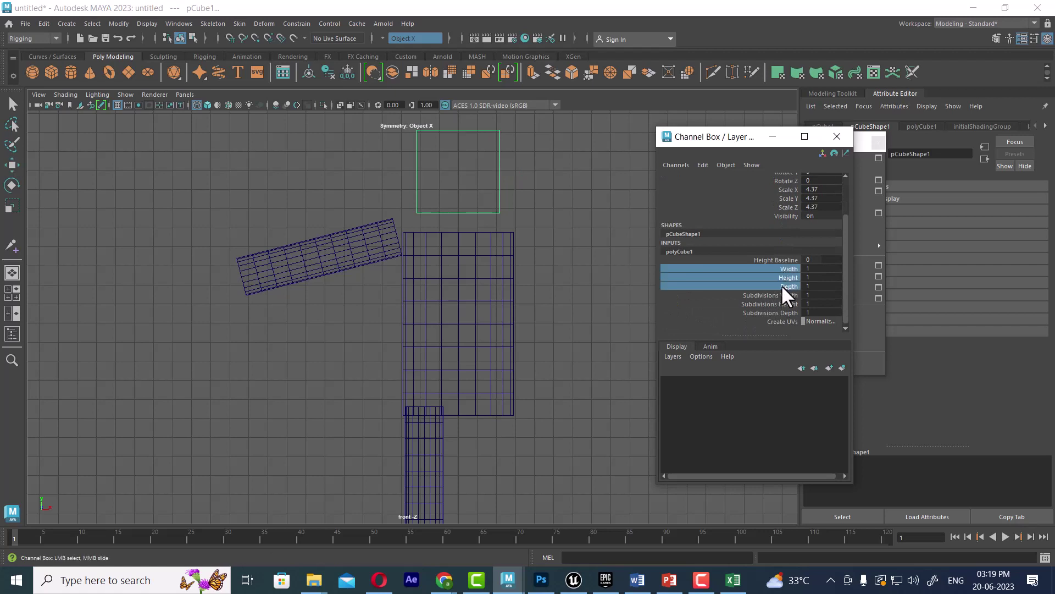
middle_drag(535, 261, 526, 264)
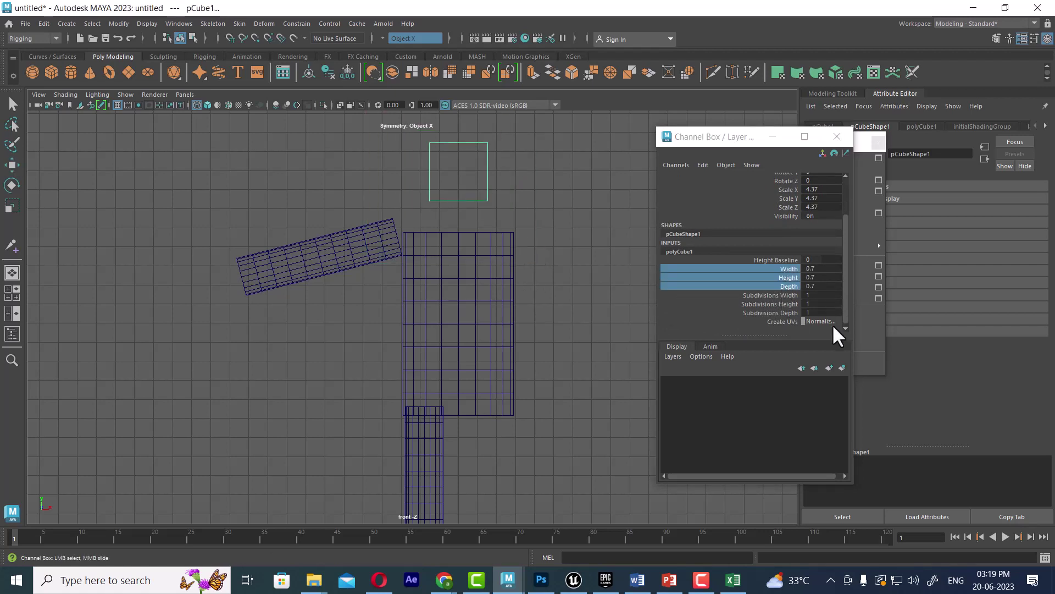
drag(774, 296, 776, 314)
middle_drag(614, 332, 599, 297)
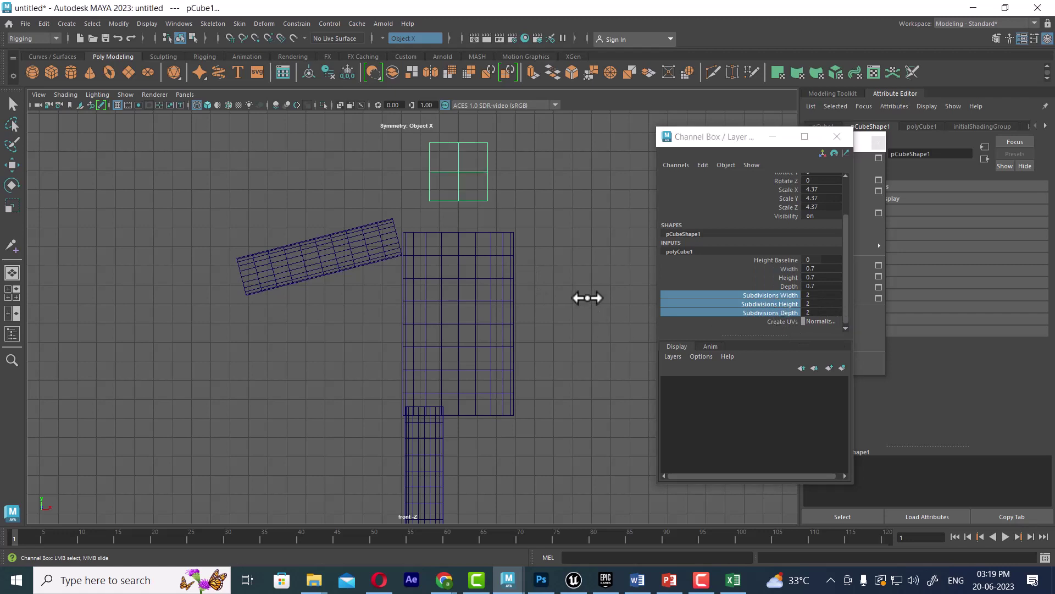
click(558, 322)
Move the arm cylinder's pivot to the body's centre line.
click(378, 246)
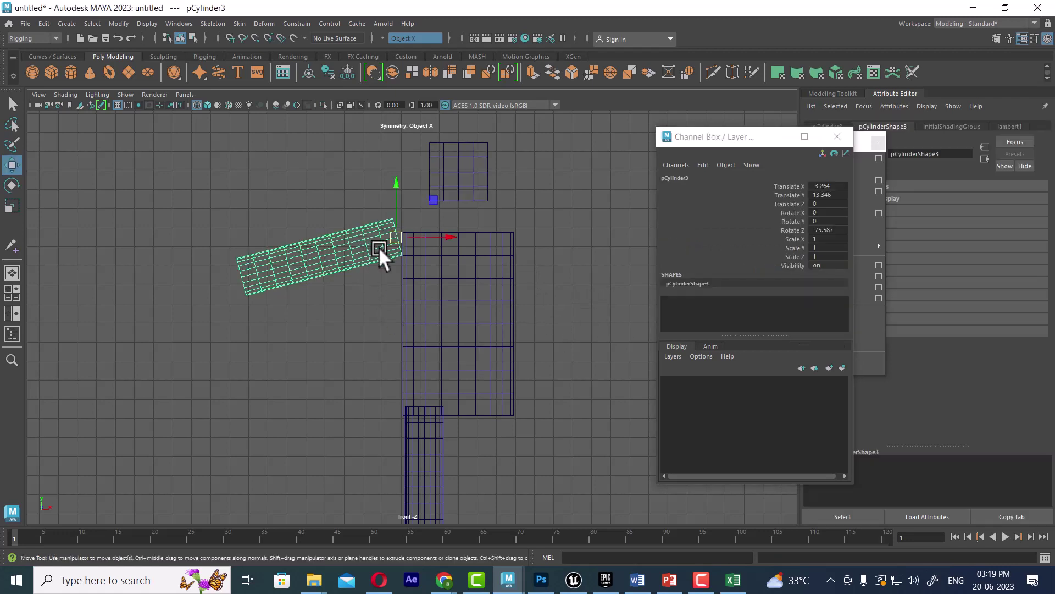
key(w)
scroll(503, 311, down, 1)
mouse_move(476, 286)
alt+middle_down()
mouse_move(514, 298)
mouse_move(507, 289)
mouse_move(500, 365)
alt+middle_up()
alt+right_drag(501, 365, 493, 343)
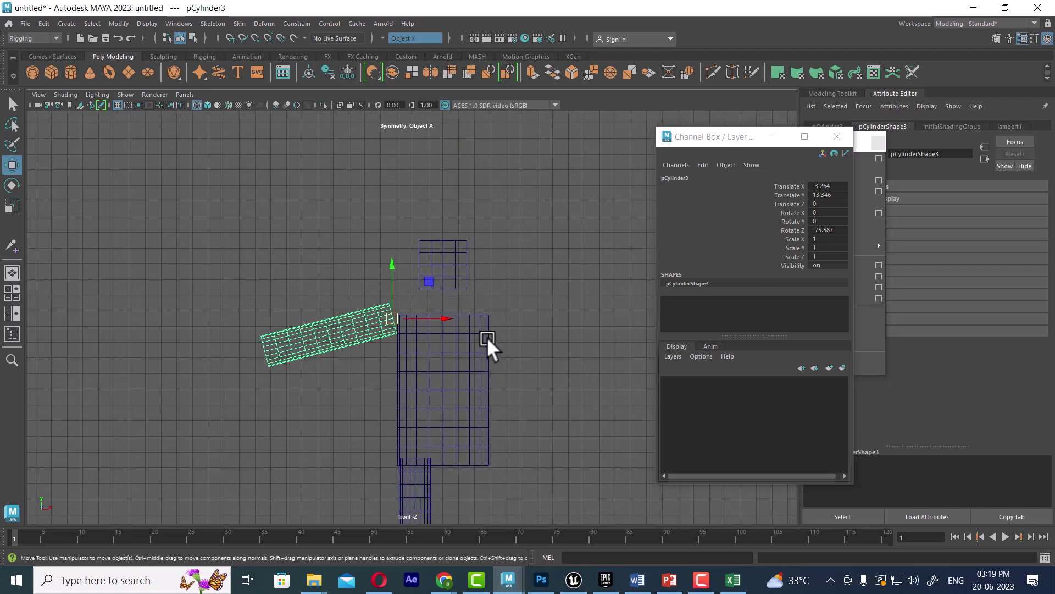
key(d)
middle_drag(477, 332, 443, 352)
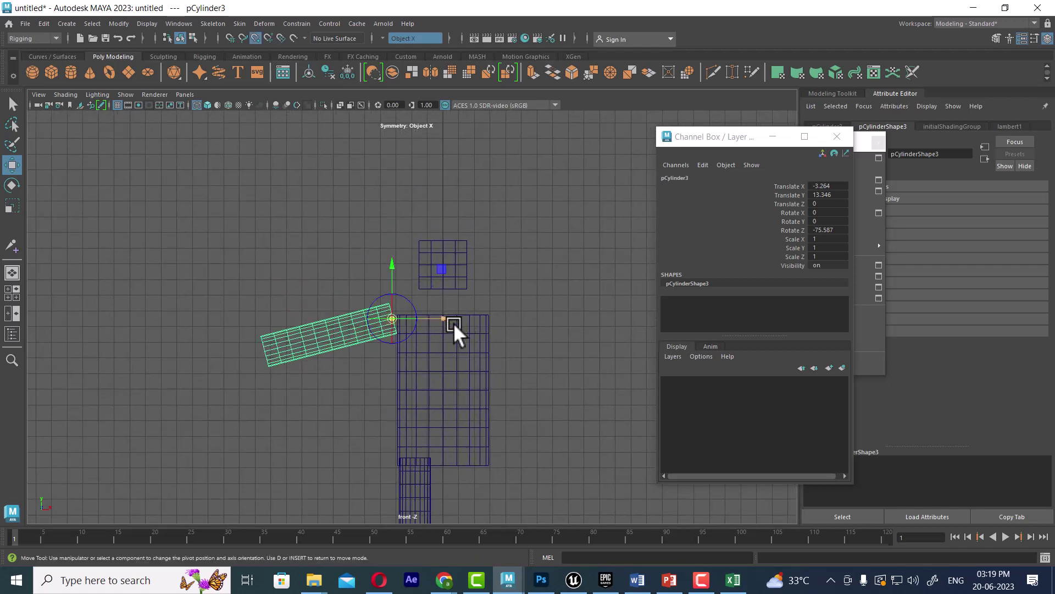
Reset Duplicate Special options to scale -1, -1, 1 and select all the arm's channels.
click(25, 24)
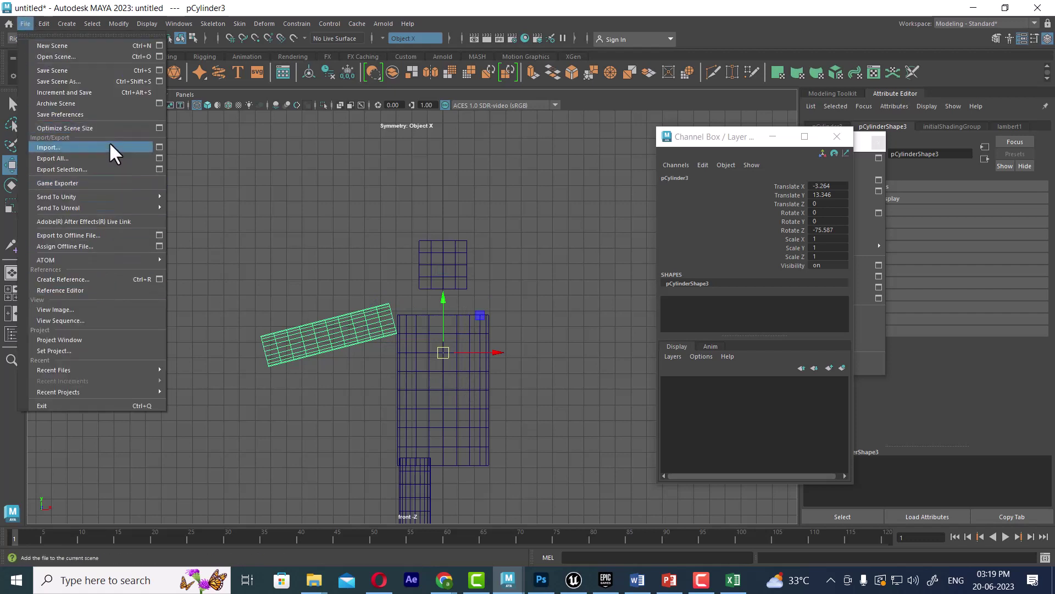
click(44, 24)
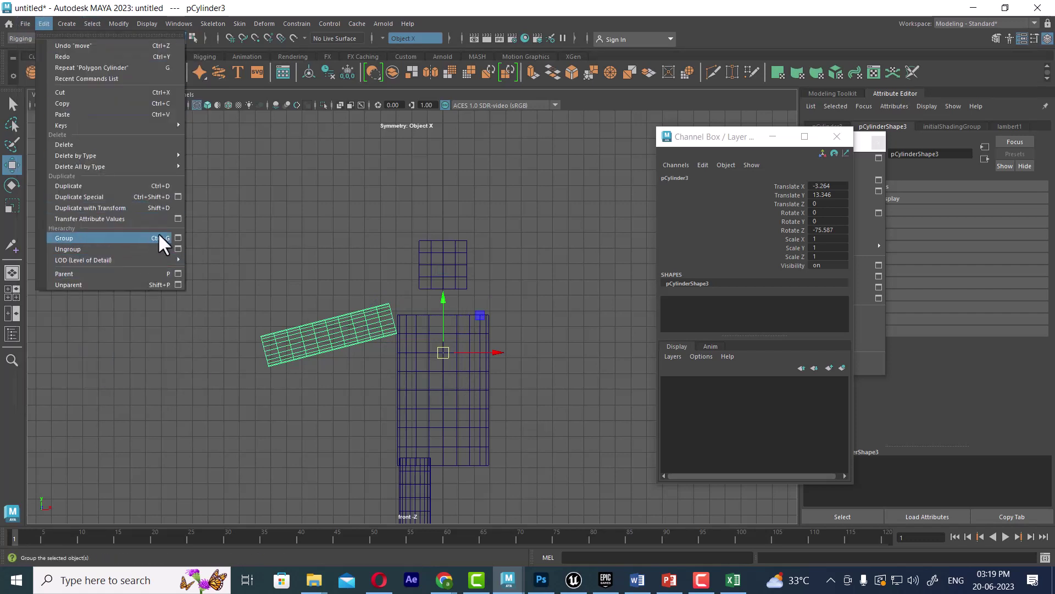
click(177, 196)
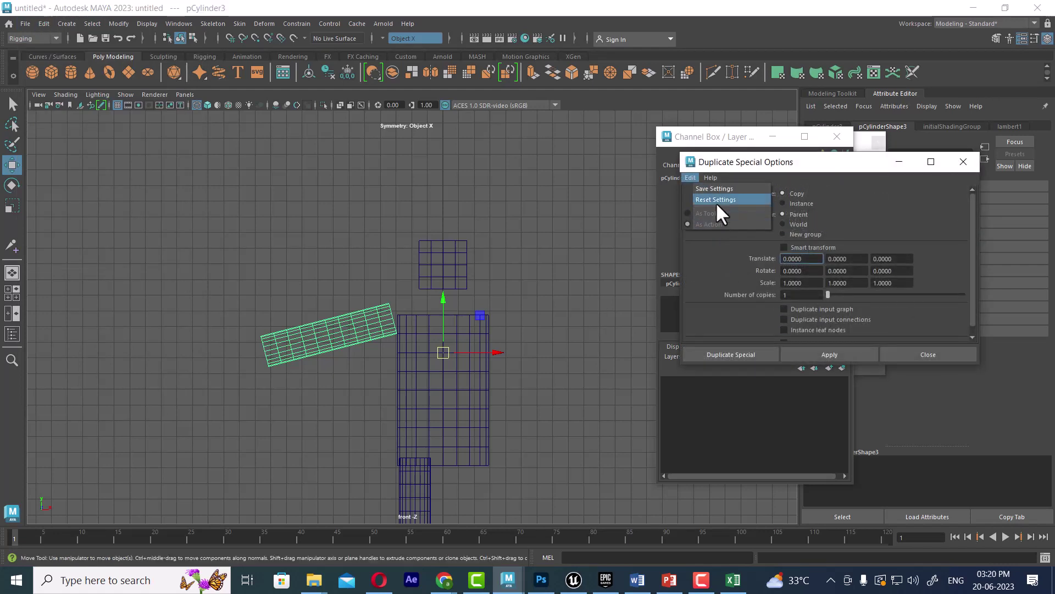
click(716, 201)
click(788, 283)
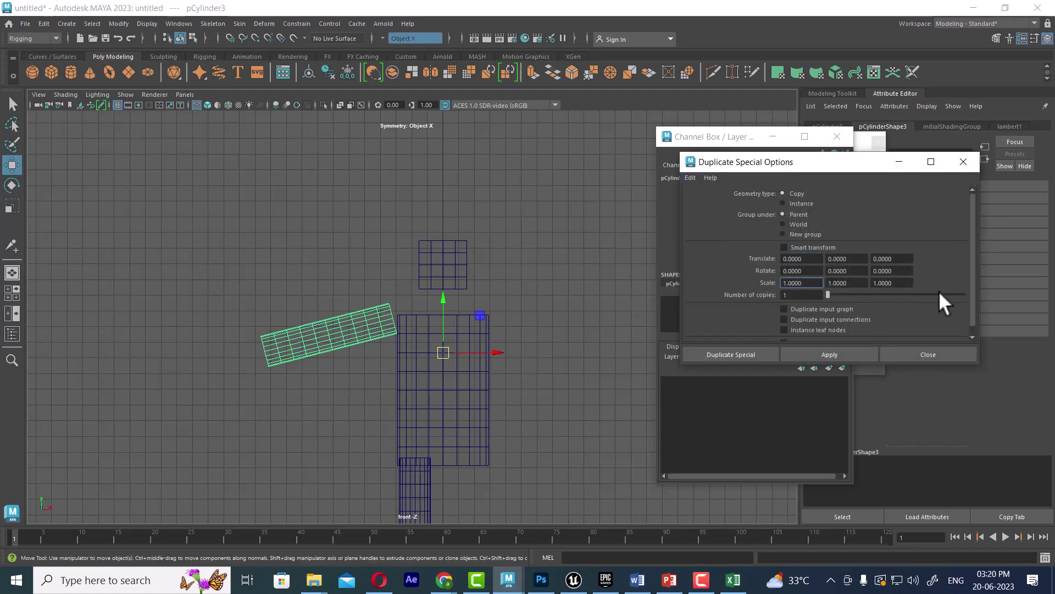
text(-1.0000)
click(831, 354)
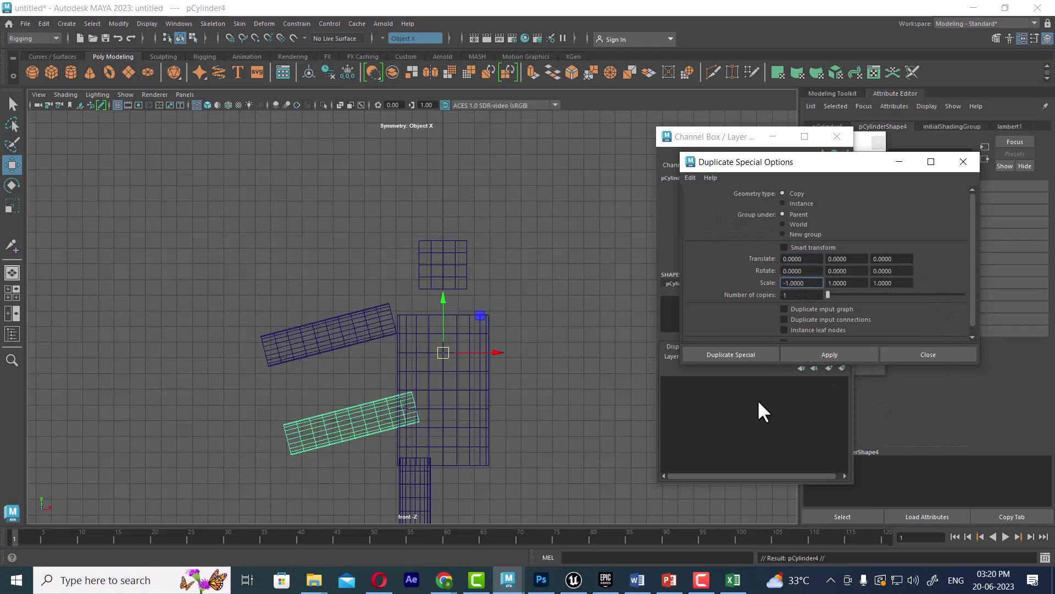
key(ctrl+z)
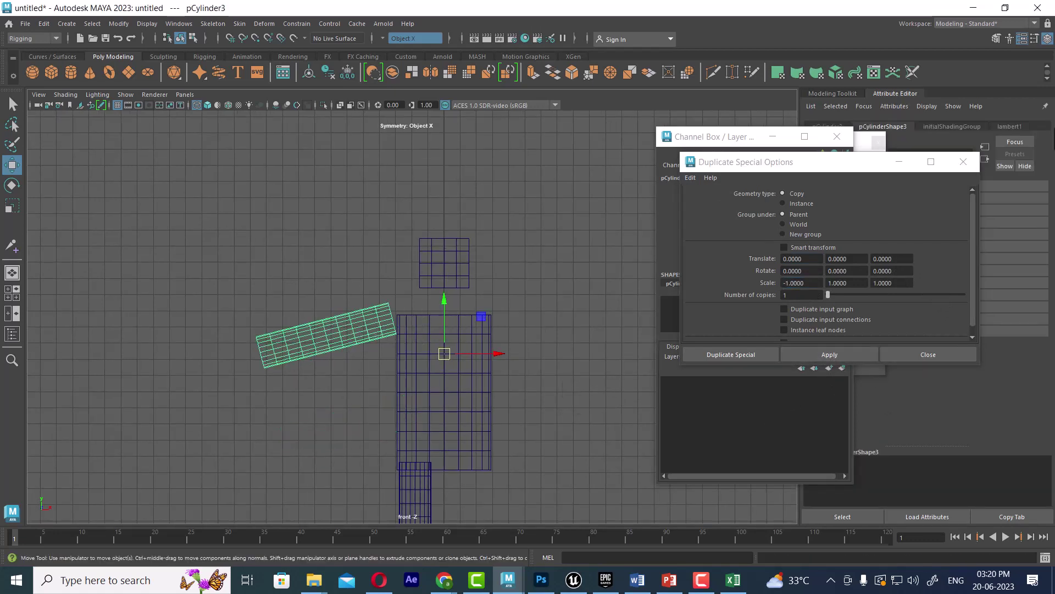
click(1048, 38)
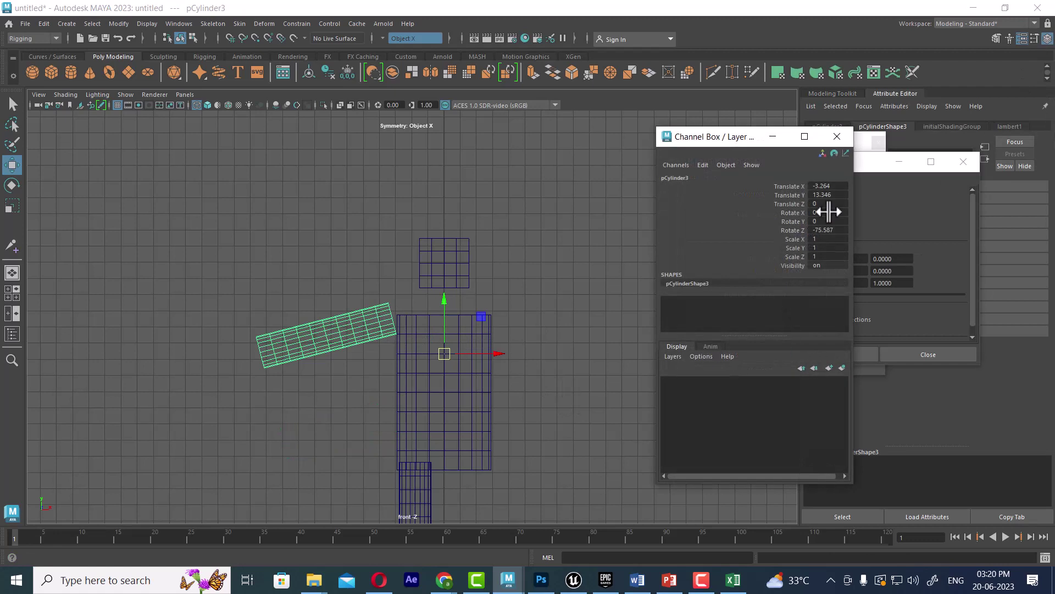
drag(831, 190, 832, 266)
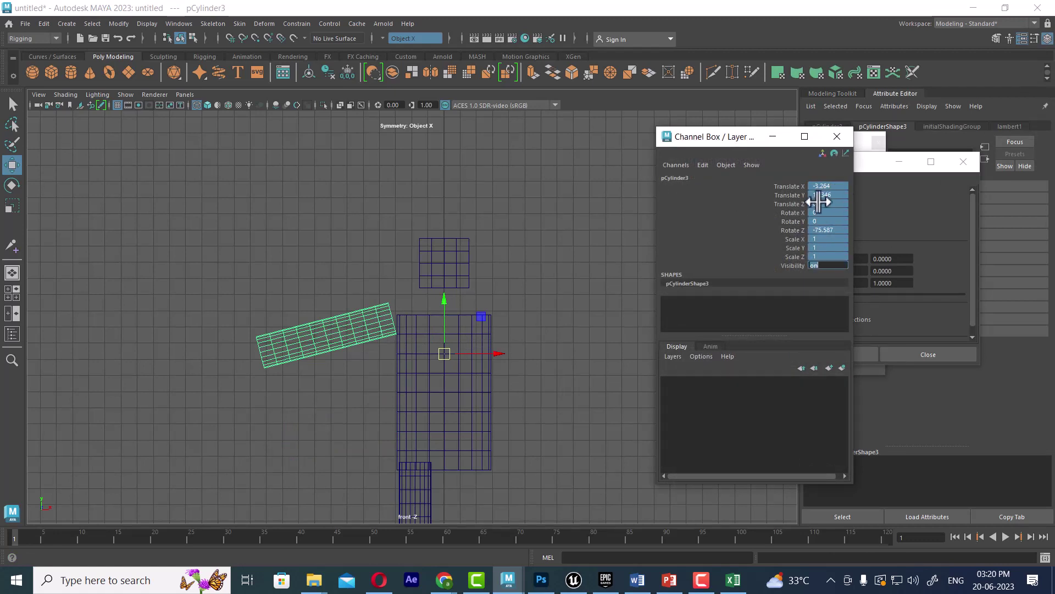
Freeze the arm's transforms and create its mirrored copy on the right side.
right_click(823, 250)
mouse_move(891, 422)
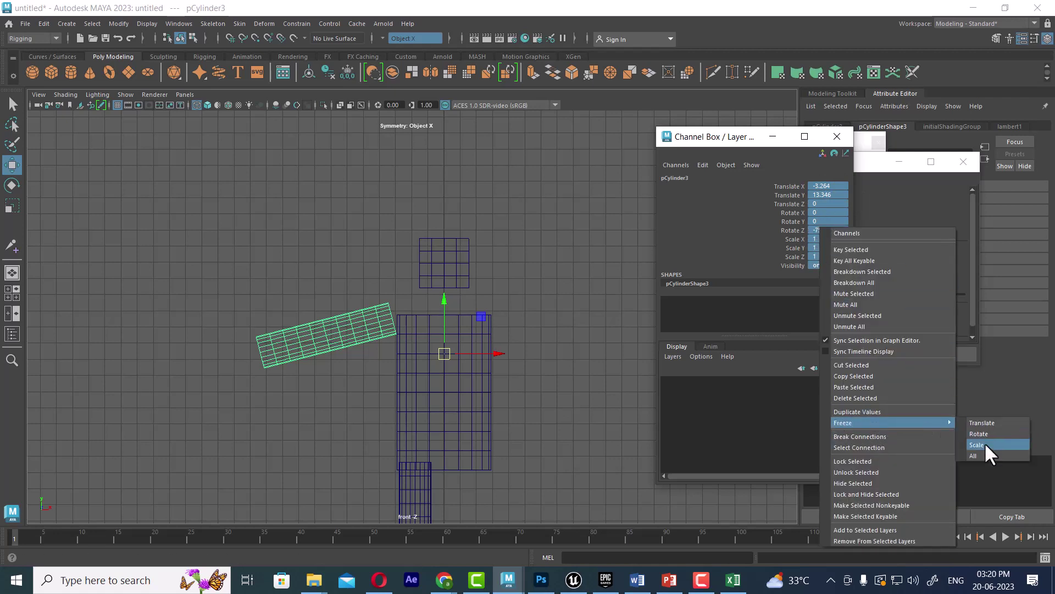
click(984, 450)
click(830, 138)
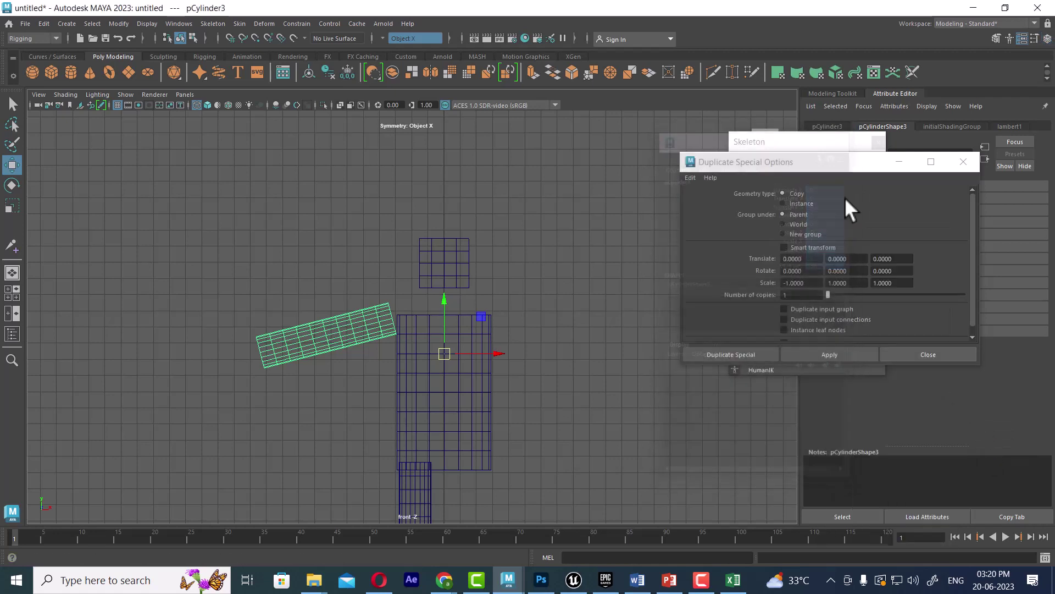
click(823, 353)
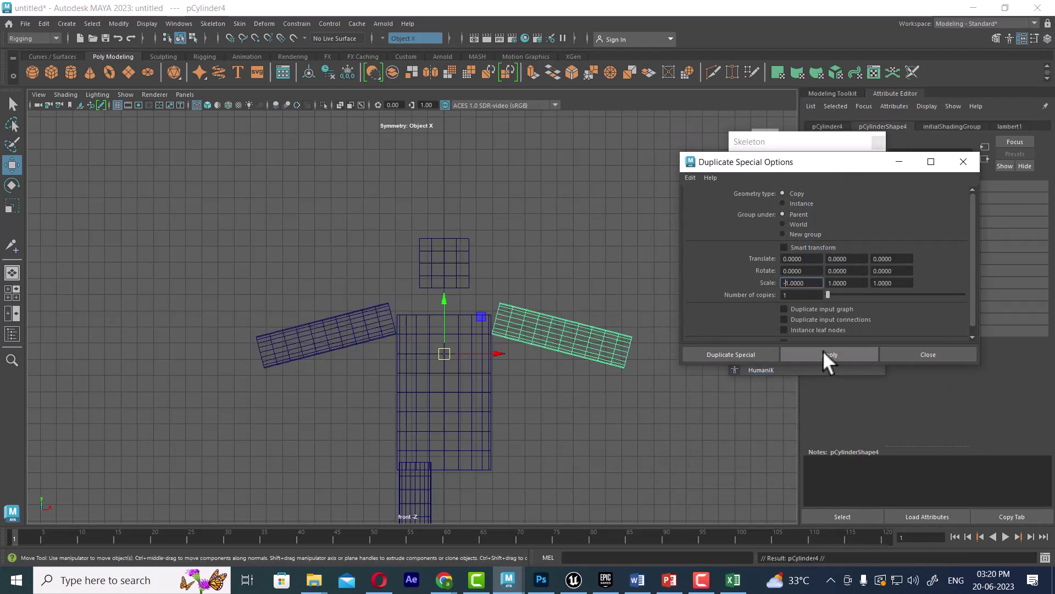
Select the leg cylinder and freeze all of its transforms.
alt+middle_drag(544, 351, 513, 380)
drag(479, 411, 422, 440)
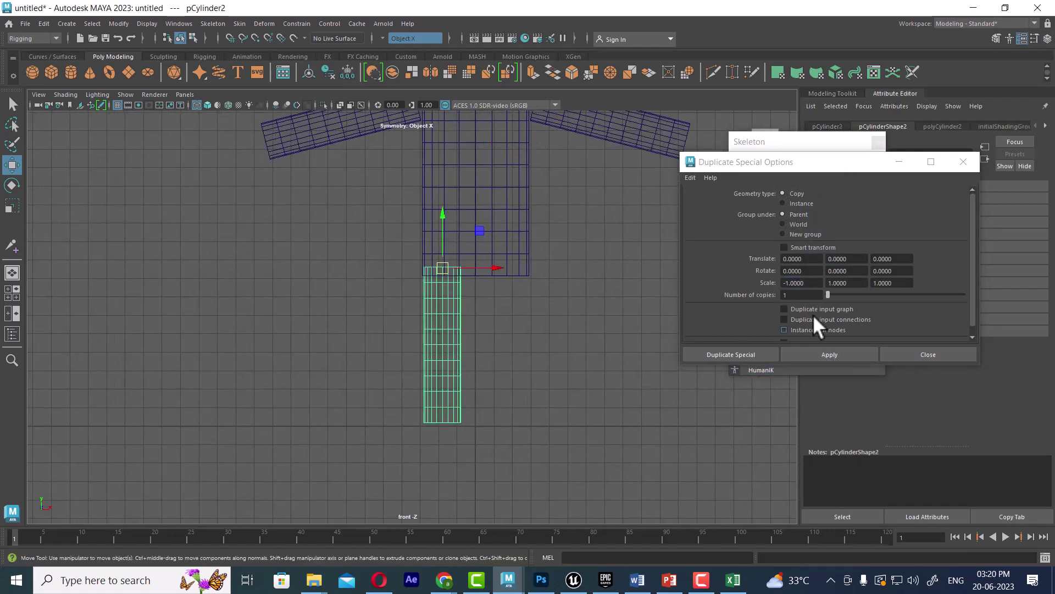
mouse_move(836, 176)
mouse_down()
mouse_move(830, 345)
mouse_move(833, 276)
mouse_up()
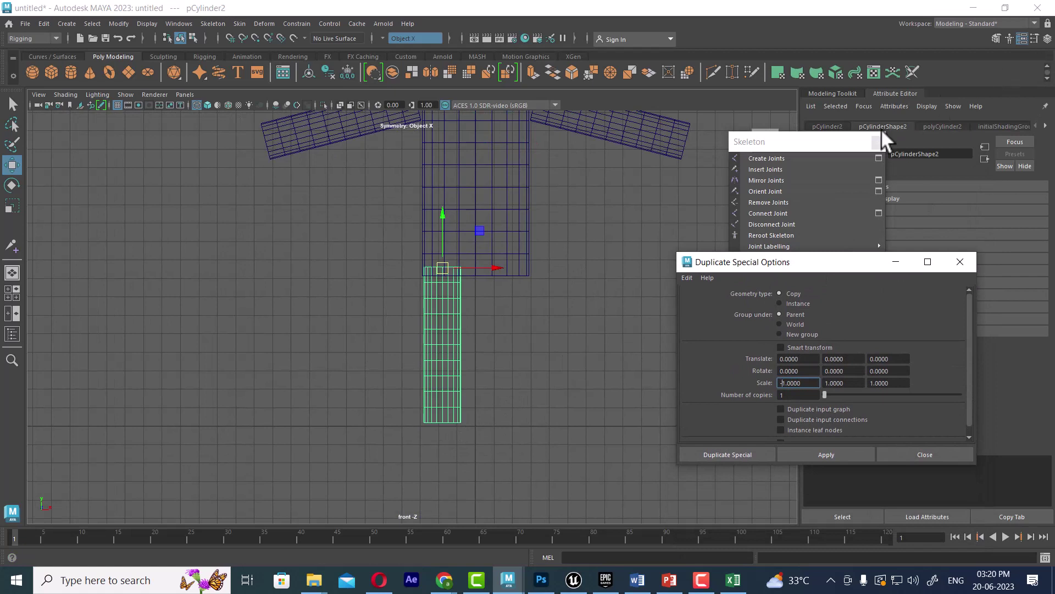
click(880, 145)
click(1048, 39)
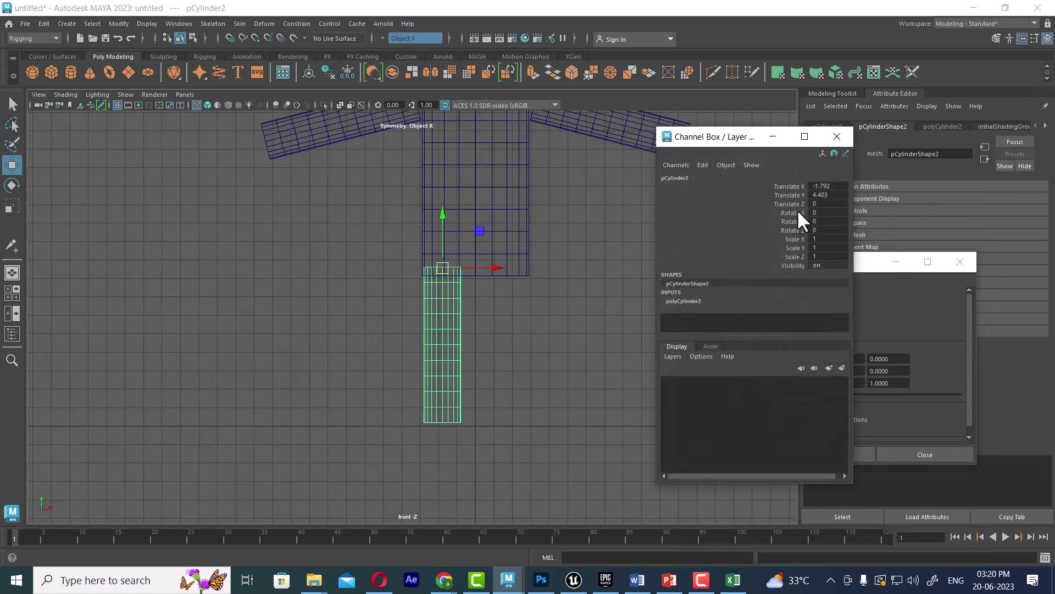
drag(829, 186, 830, 264)
right_click(786, 244)
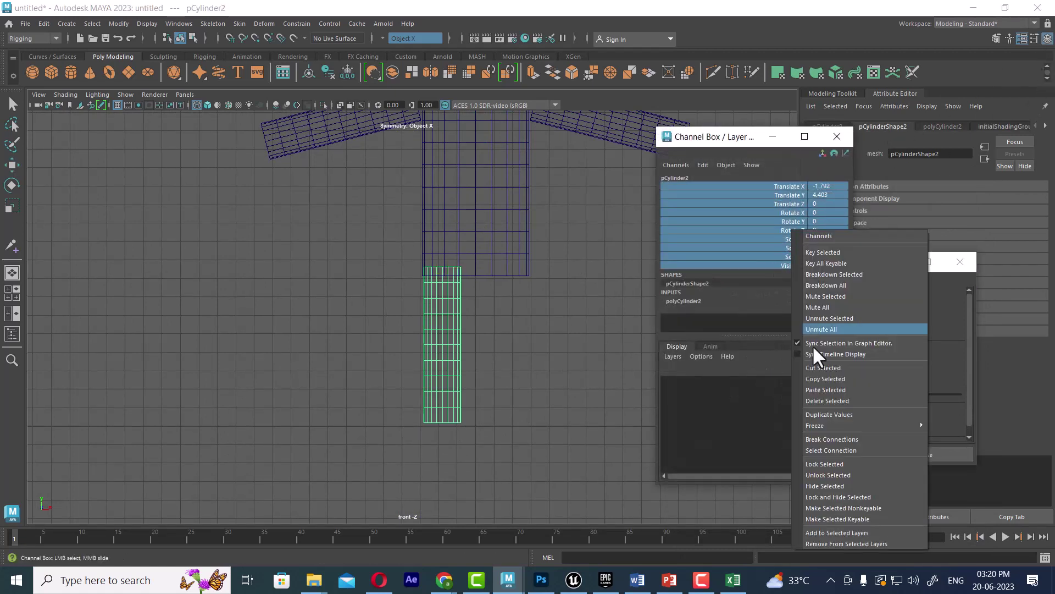
mouse_move(862, 425)
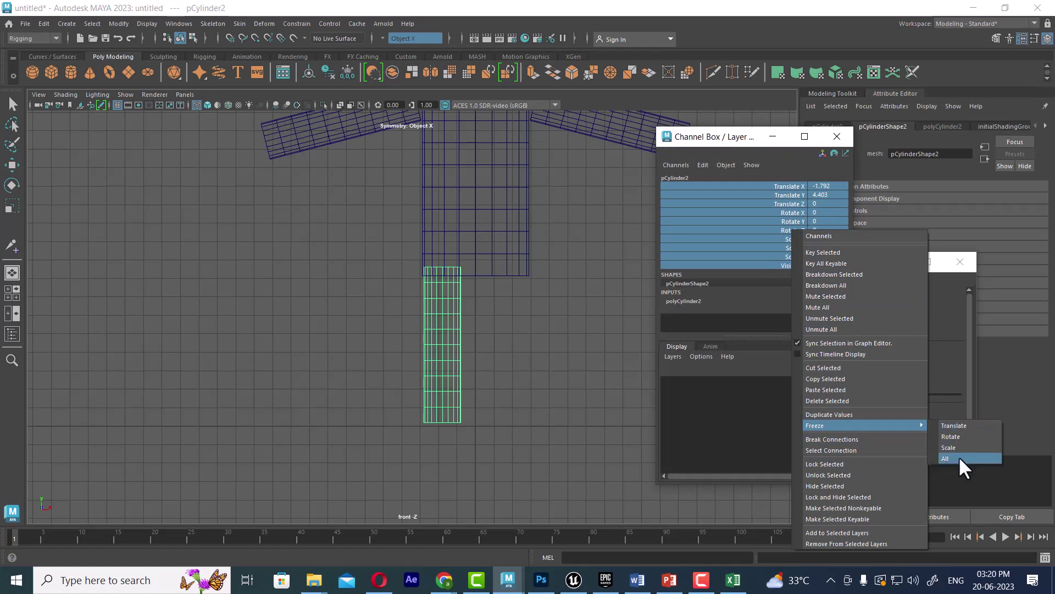
click(959, 459)
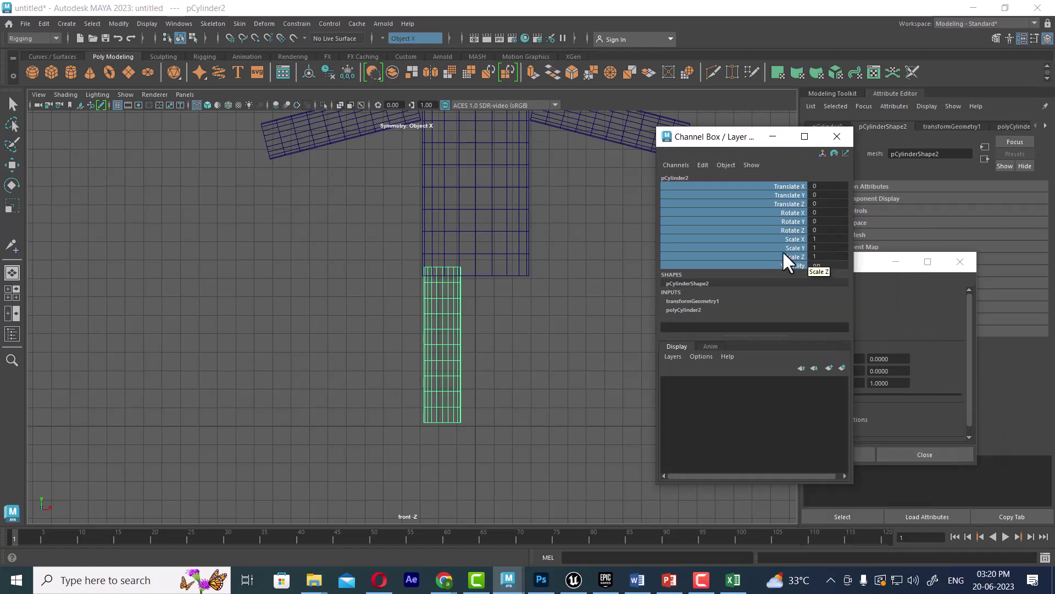
click(837, 135)
Snap the leg's pivot to the body centre and mirror it into a second leg.
key(w)
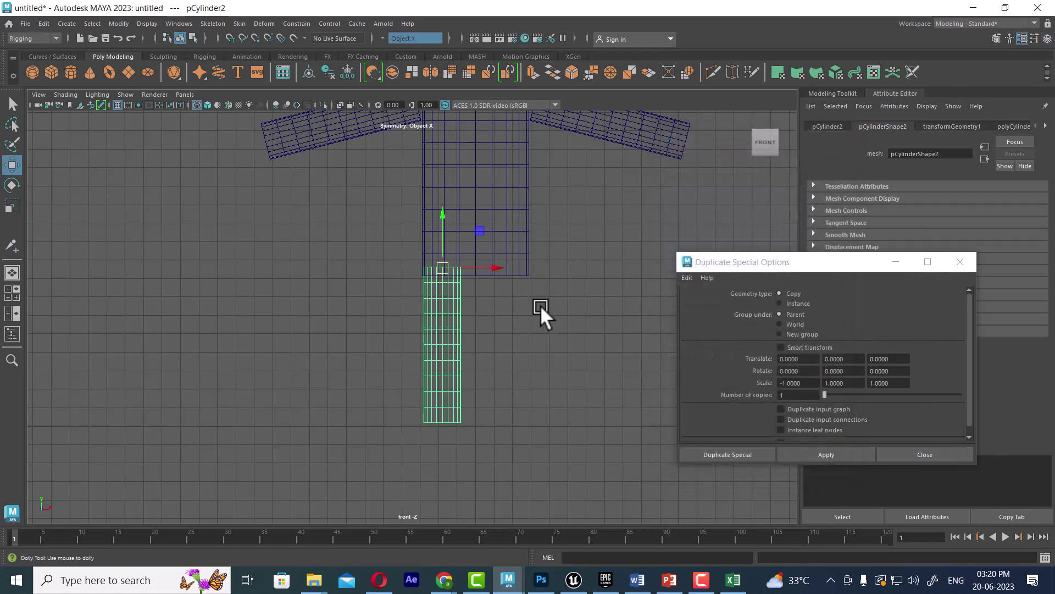
scroll(491, 356, up, 2)
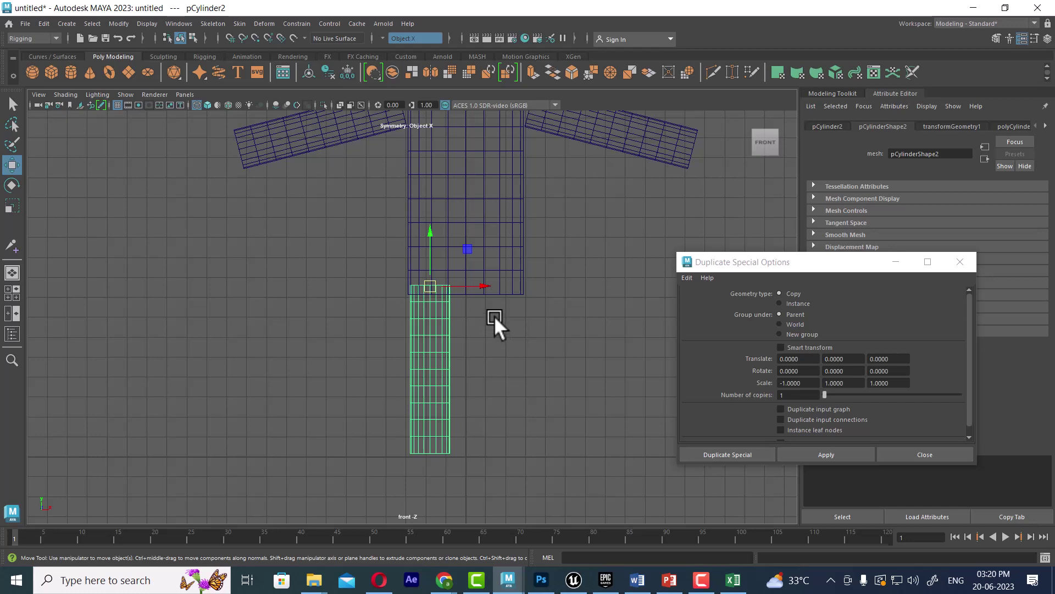
scroll(494, 316, up, 2)
scroll(525, 348, up, 1)
key(d)
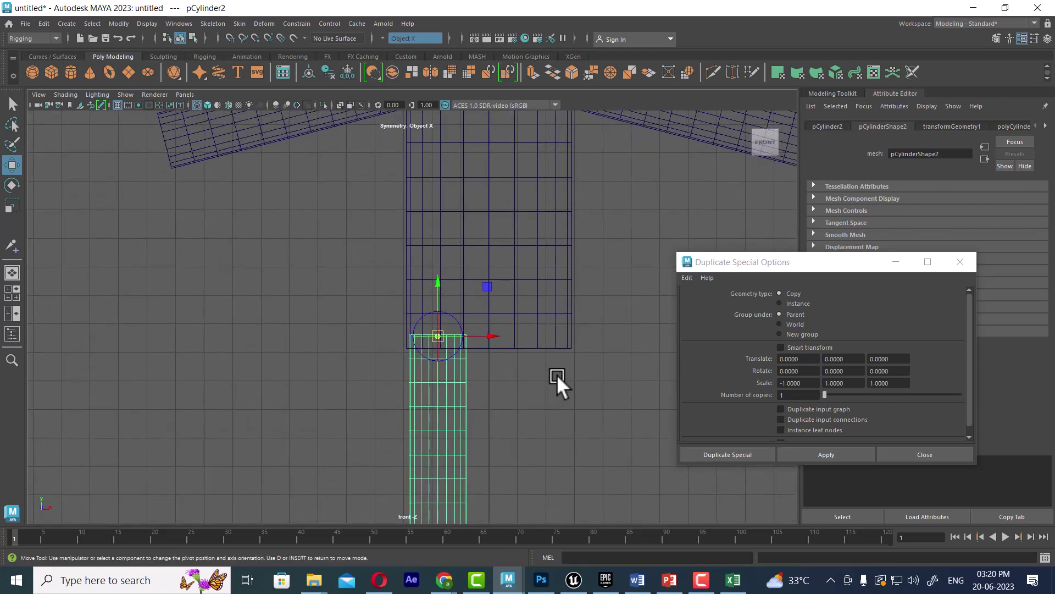
drag(486, 233, 486, 239)
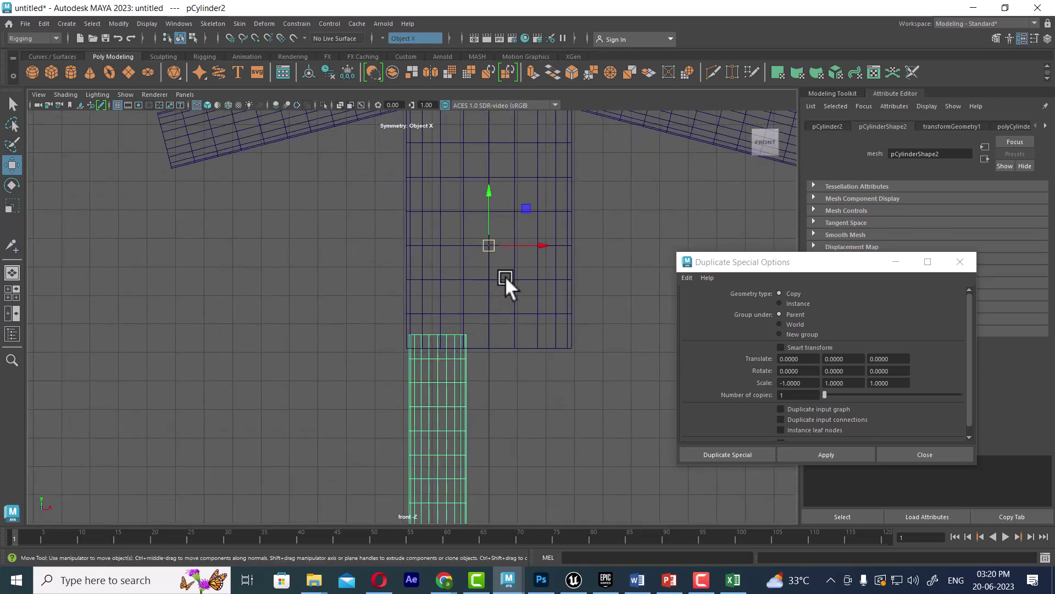
click(844, 457)
scroll(531, 380, down, 2)
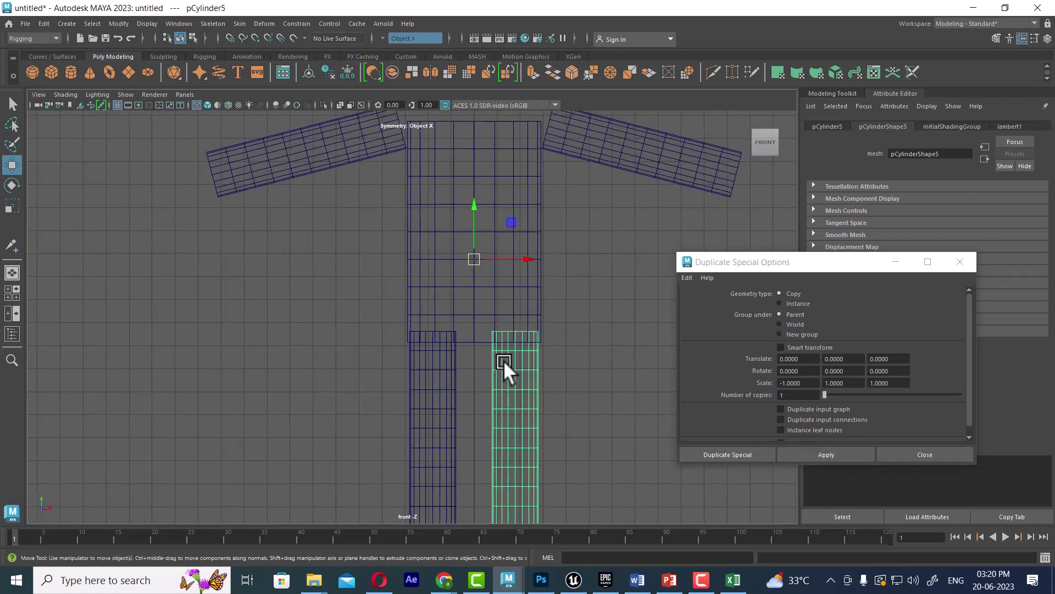
scroll(478, 313, down, 2)
click(473, 219)
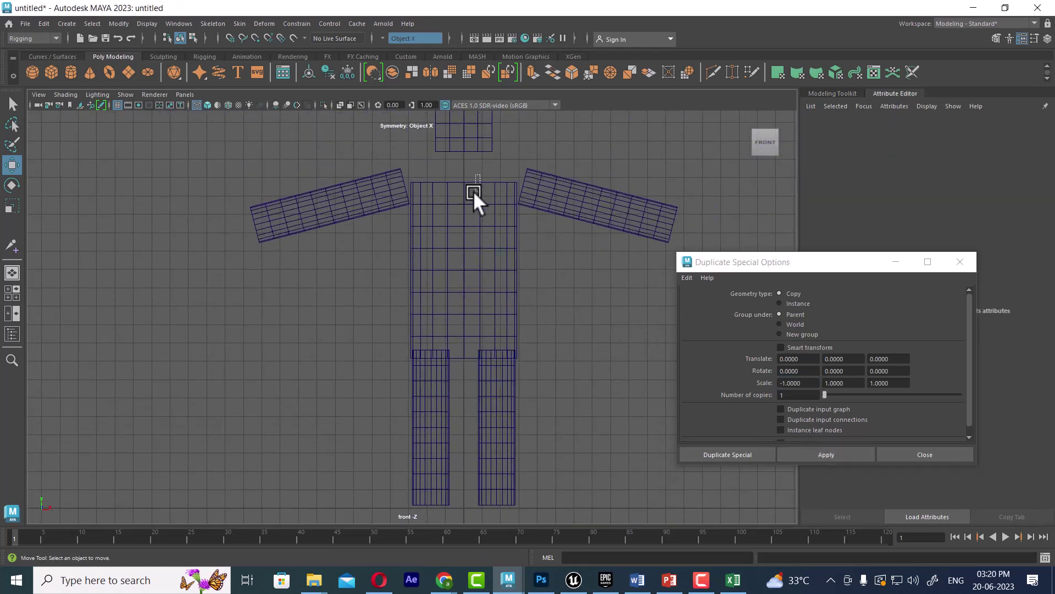
Nudge the torso up, close Duplicate Special Options, and return to the front orthographic view.
drag(474, 190, 481, 176)
drag(469, 214, 459, 200)
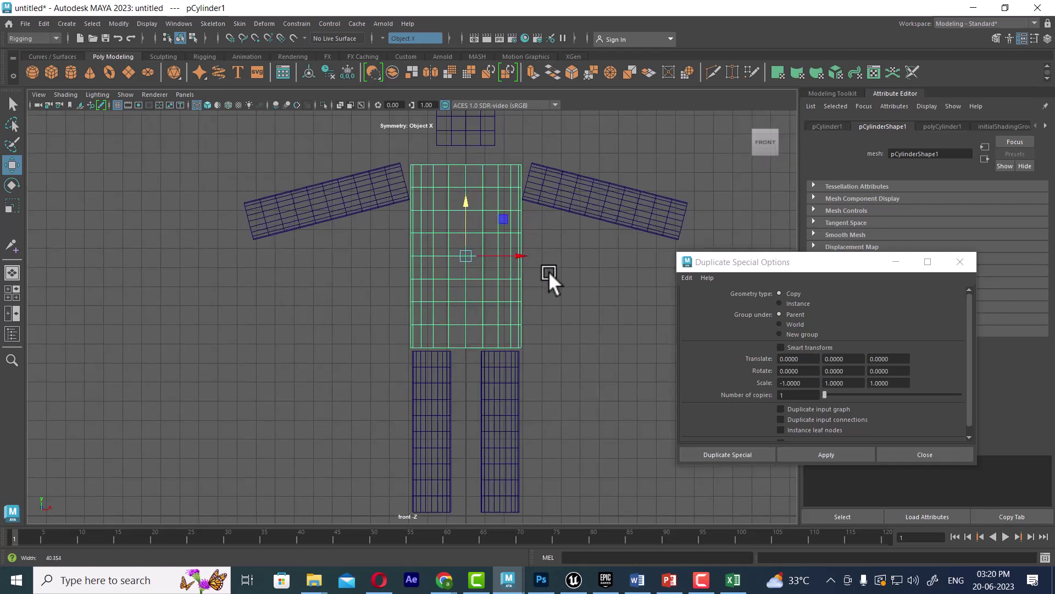
alt+middle_drag(548, 261, 516, 318)
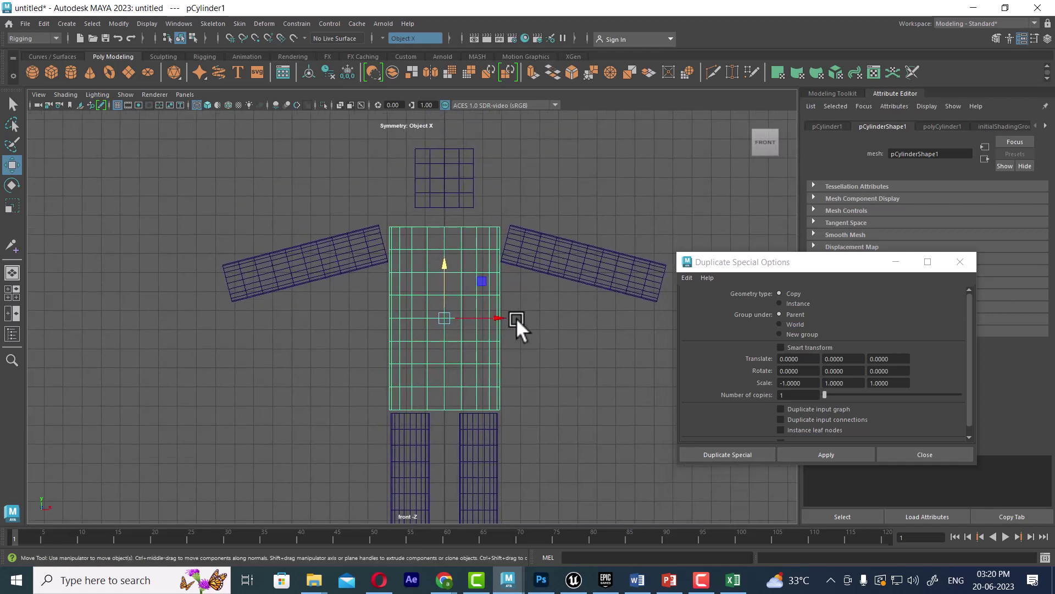
click(956, 456)
click(582, 403)
mouse_move(582, 402)
mouse_down()
mouse_move(591, 342)
mouse_move(530, 290)
mouse_move(648, 332)
mouse_move(507, 321)
mouse_move(548, 321)
mouse_up()
key(space)
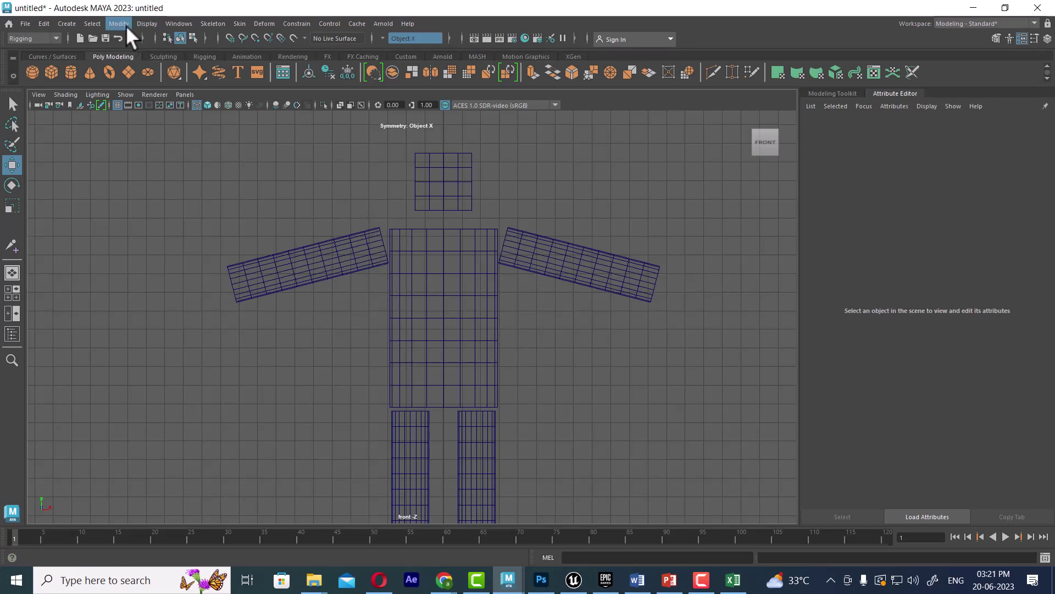
Tear off the Skeleton menu as a floating window beside the viewport.
click(208, 24)
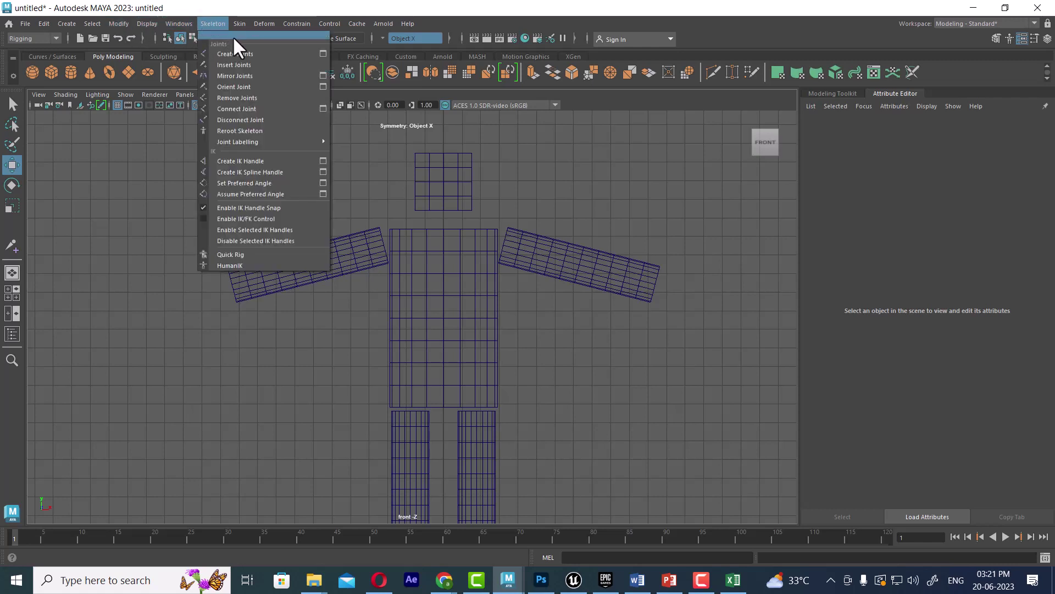
click(232, 35)
drag(268, 20, 909, 170)
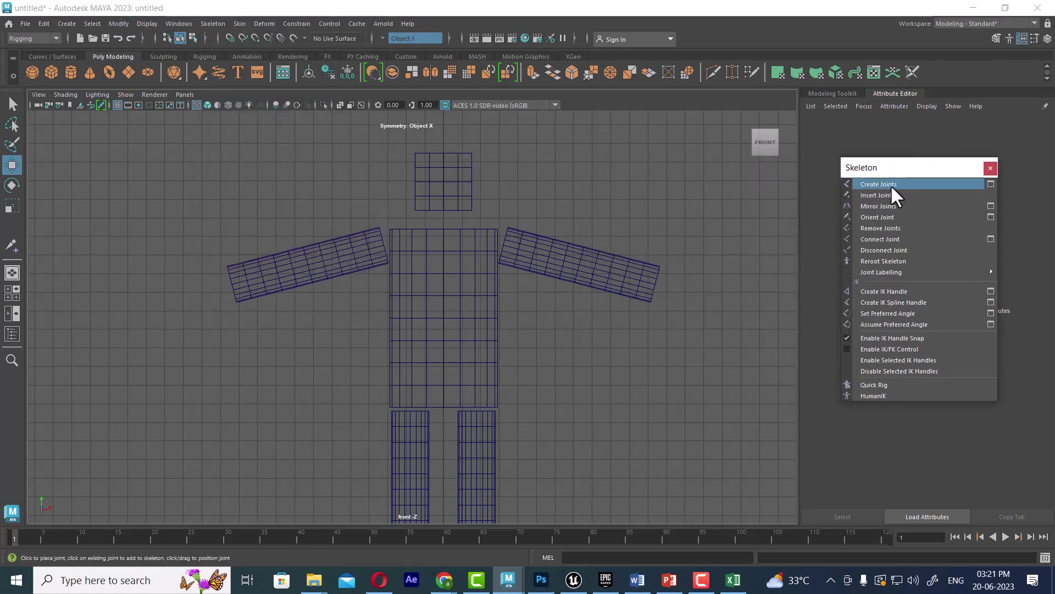
Create the spine joint chain, joint1 to joint7, from the hips up to above the head.
click(890, 183)
click(443, 404)
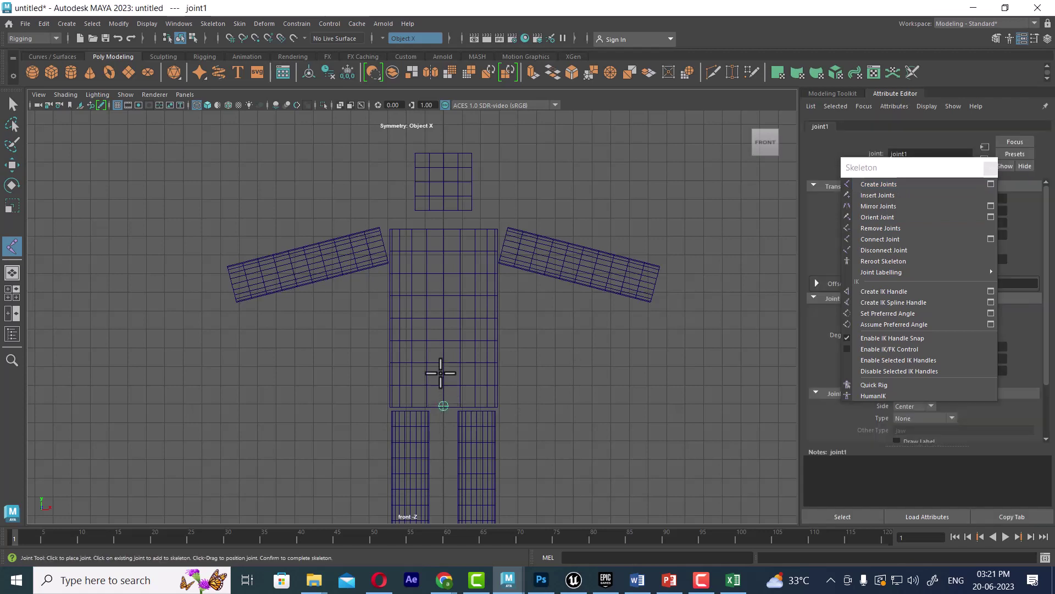
click(442, 362)
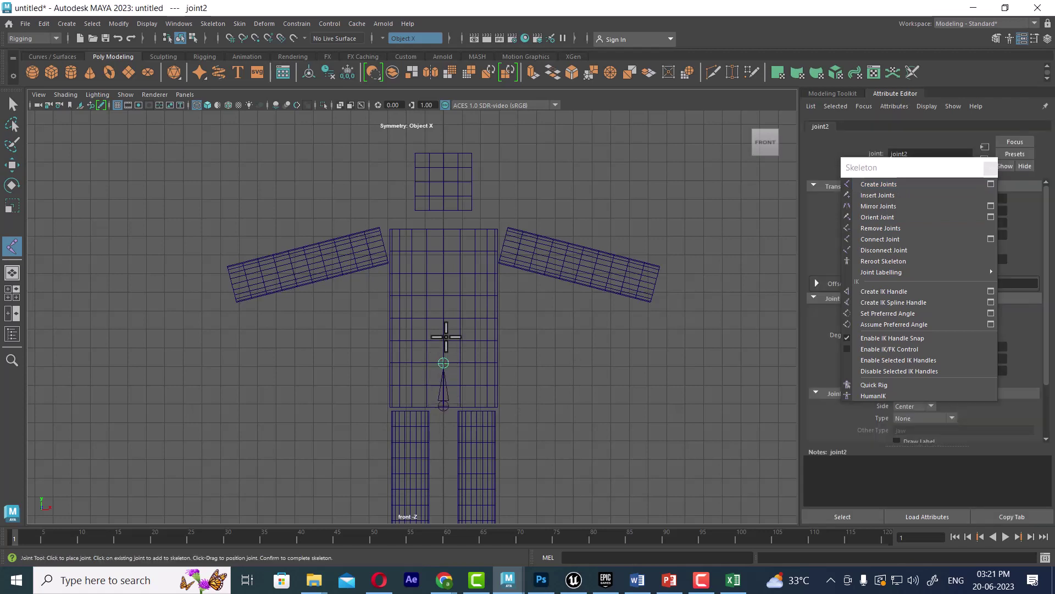
click(443, 320)
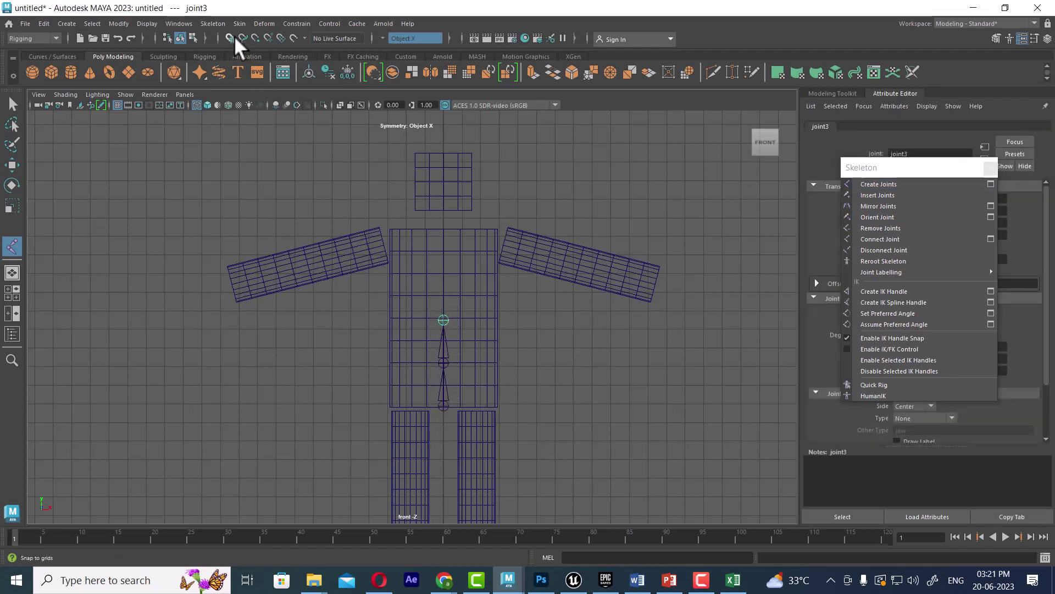
click(444, 287)
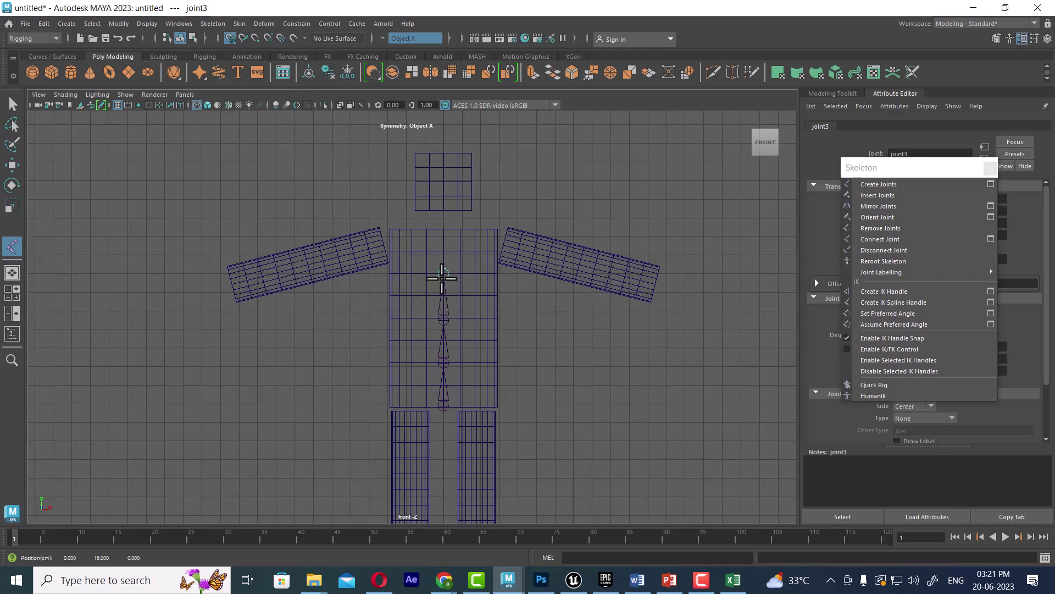
click(442, 275)
click(442, 235)
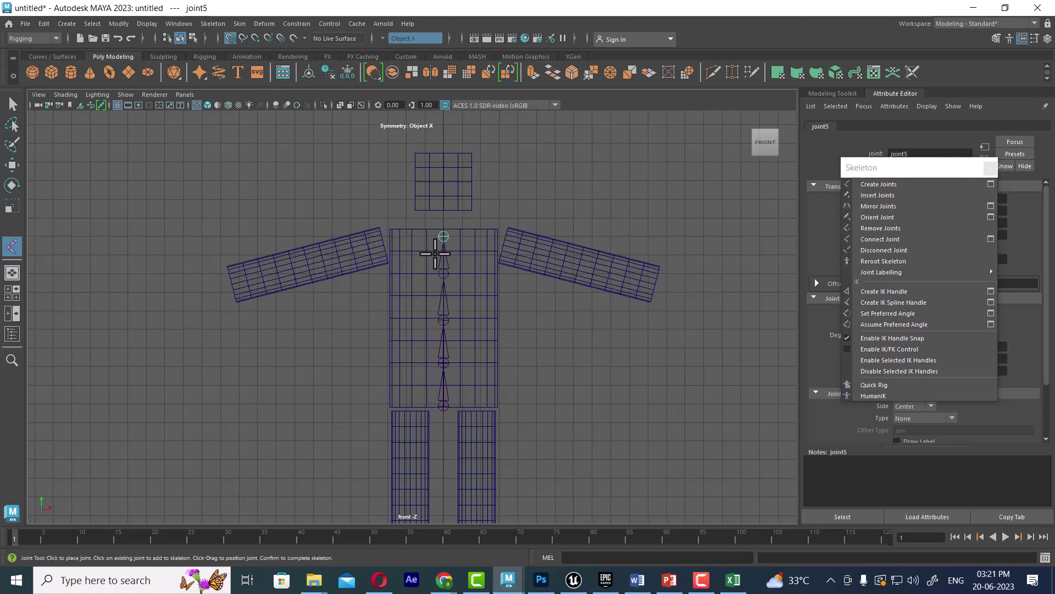
click(443, 218)
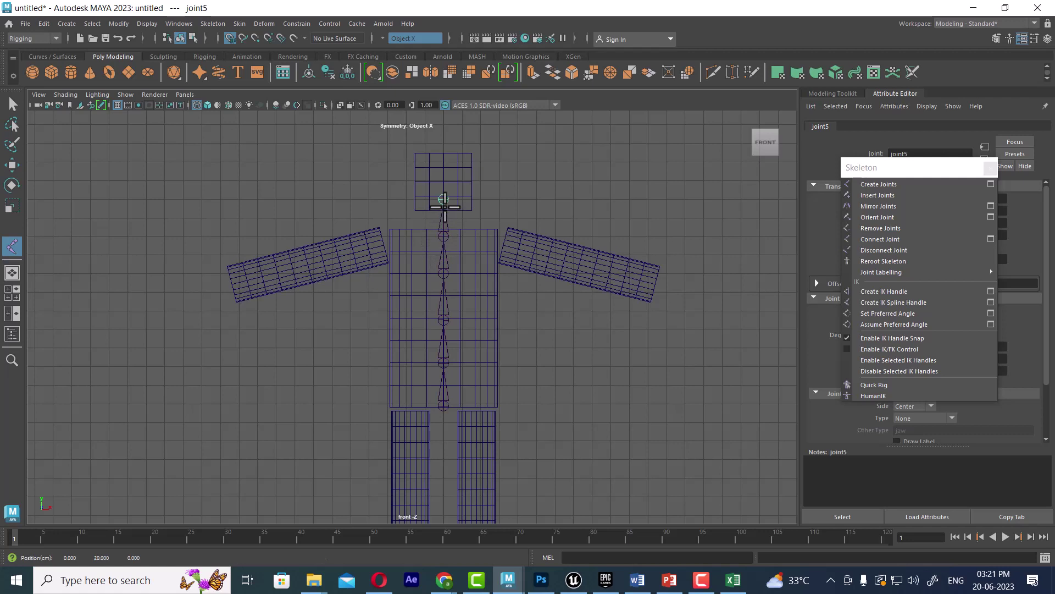
click(444, 161)
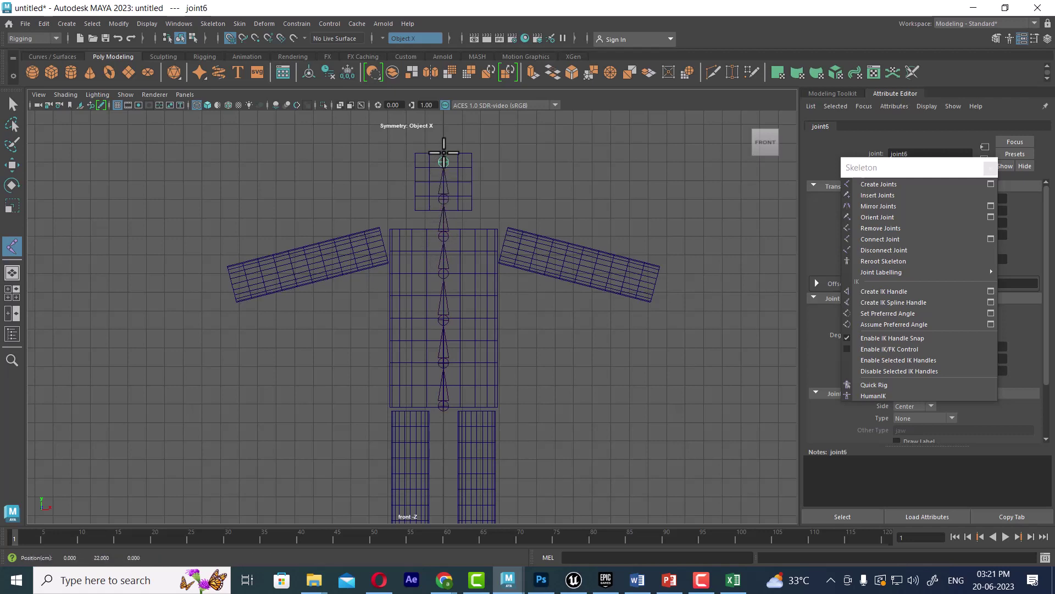
click(443, 144)
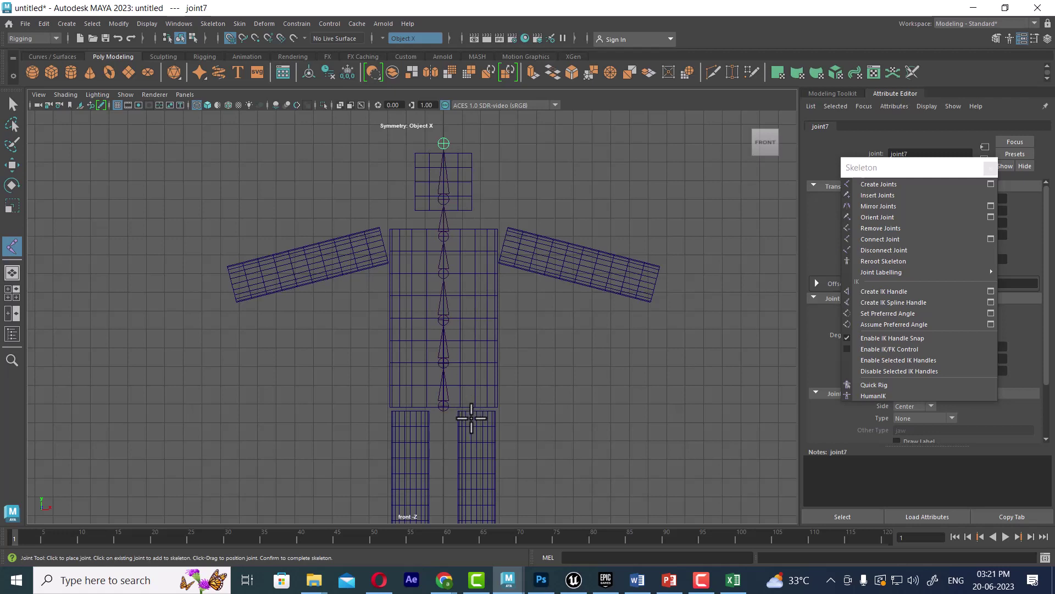
key(Return)
key(w)
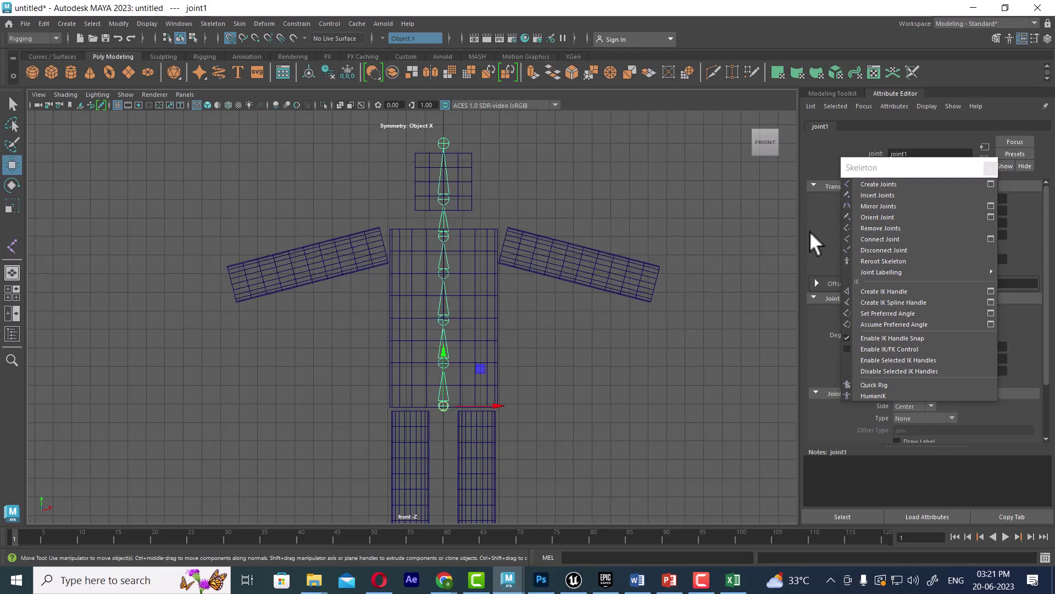
scroll(583, 329, up, 1)
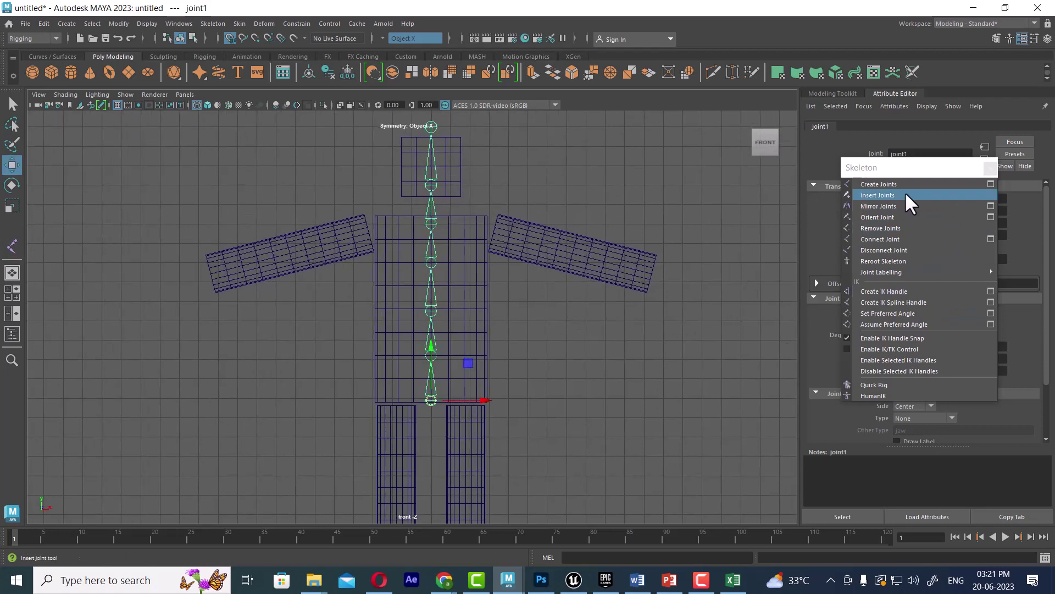
Place arm joints from the right arm's hand through elbow and shoulder to a collarbone beside the spine.
click(891, 185)
scroll(661, 316, up, 1)
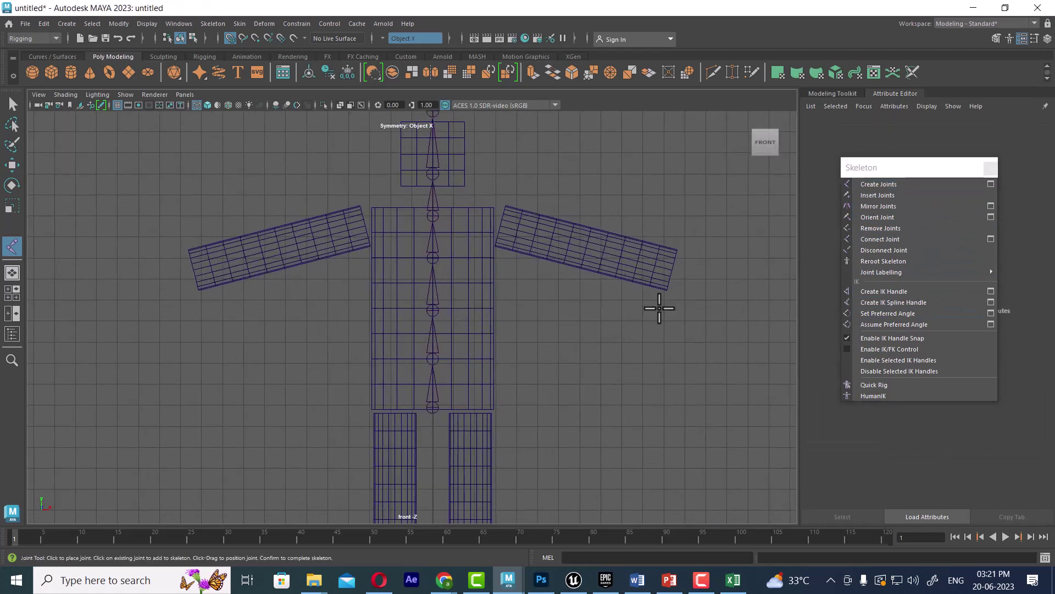
click(664, 278)
click(622, 258)
click(580, 237)
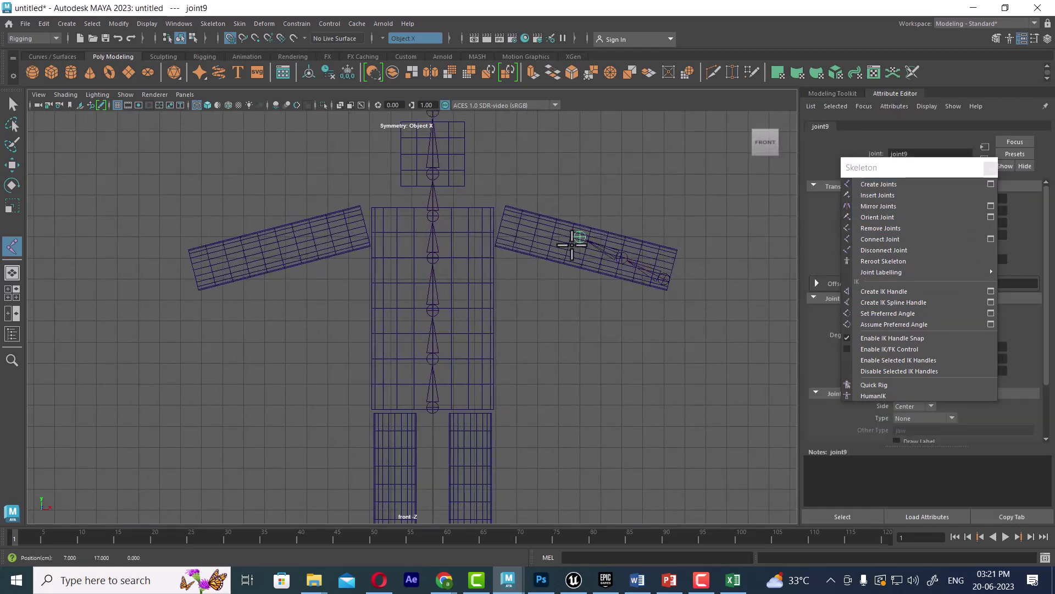
middle_drag(572, 244, 565, 238)
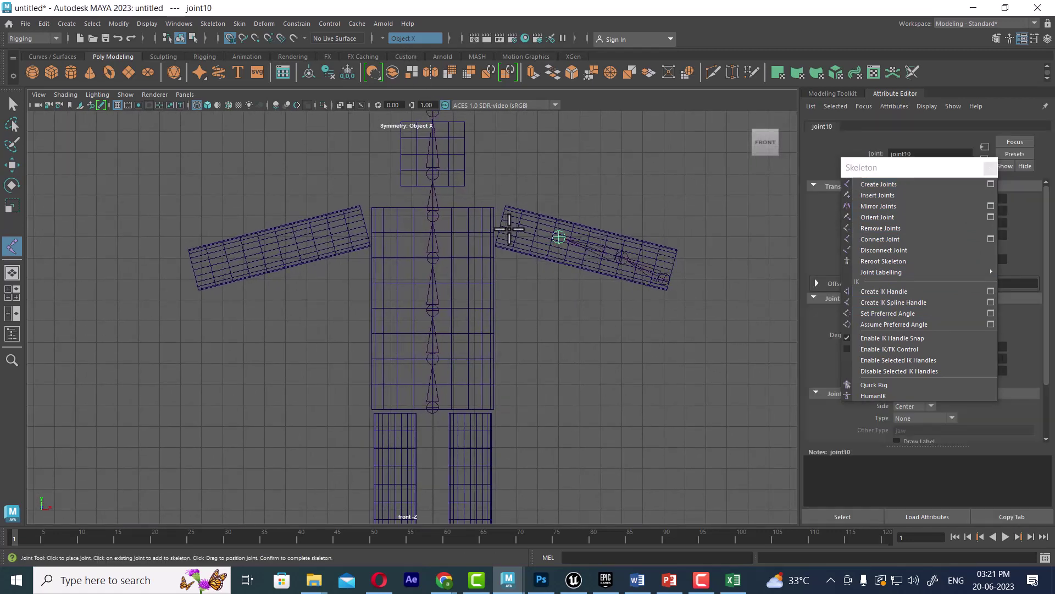
click(496, 216)
click(497, 216)
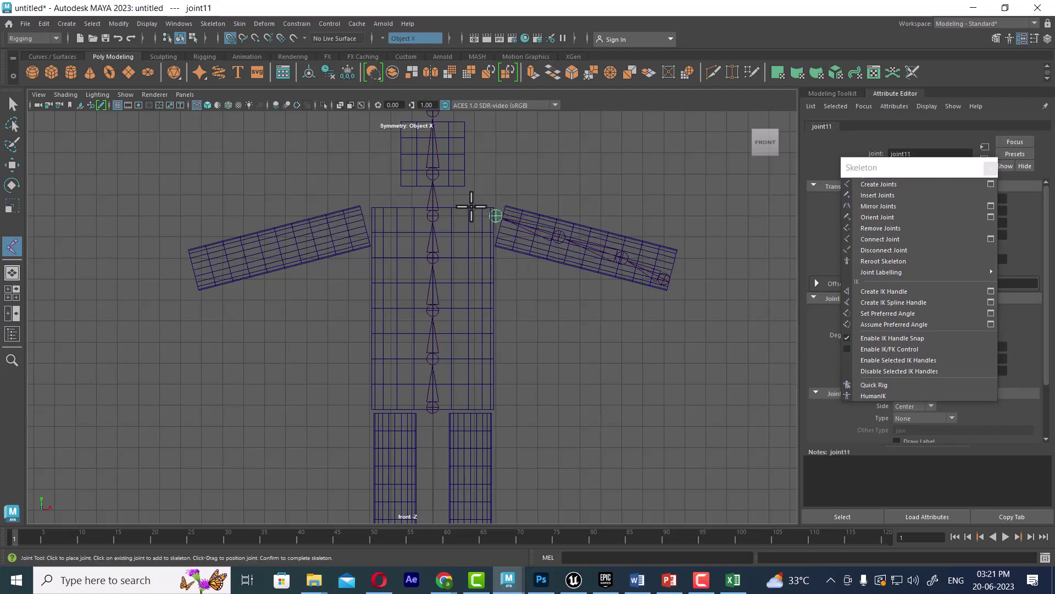
drag(466, 206, 459, 215)
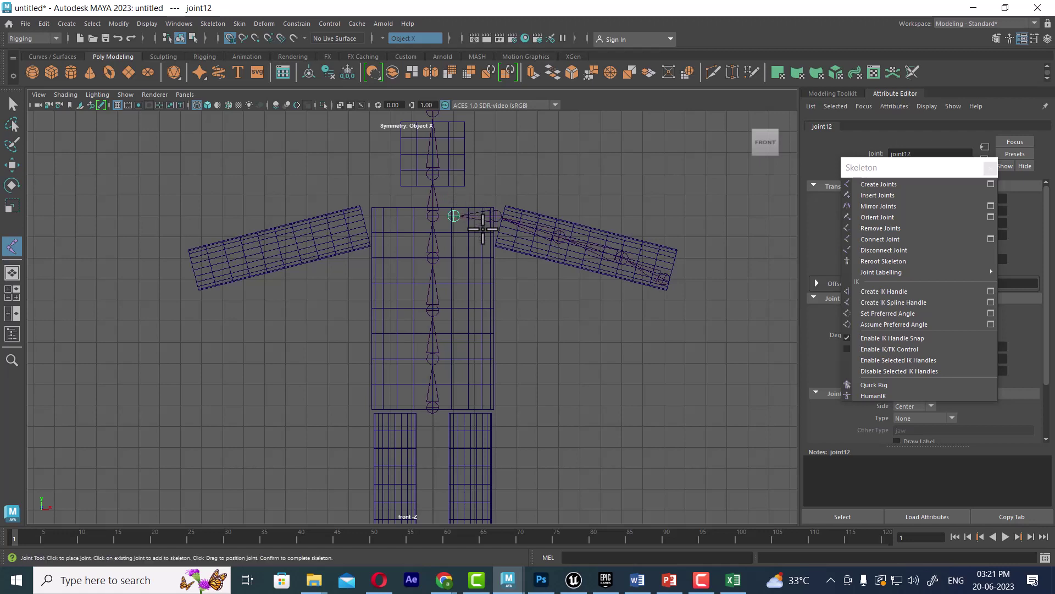
key(w)
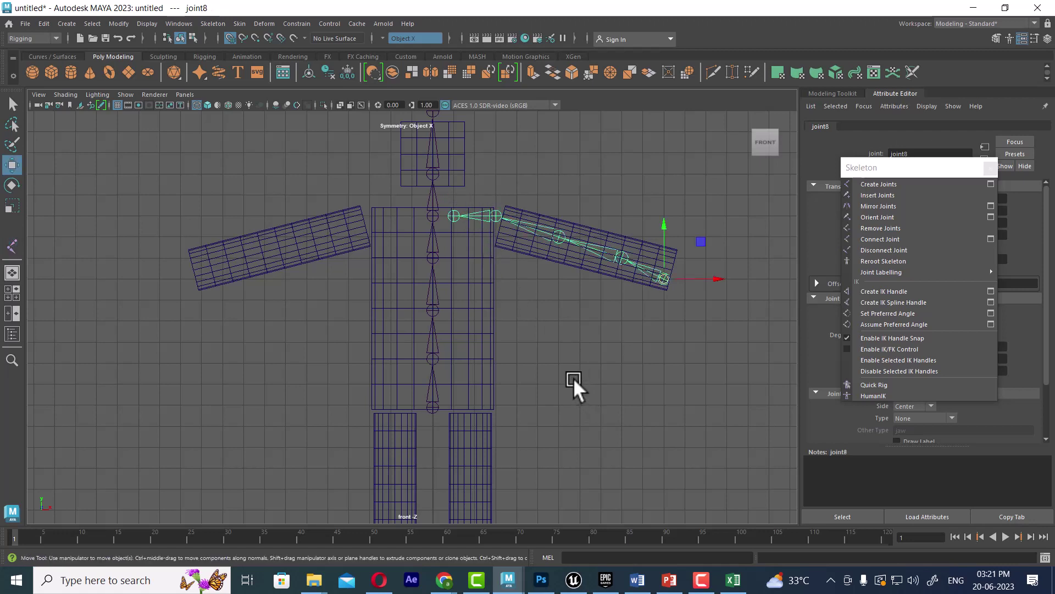
click(453, 217)
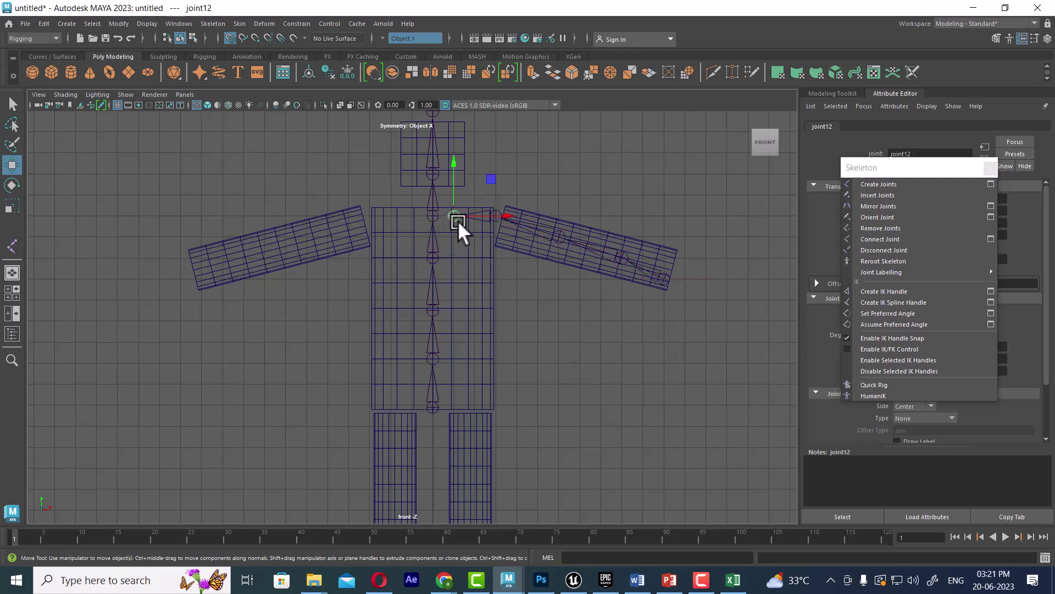
click(891, 185)
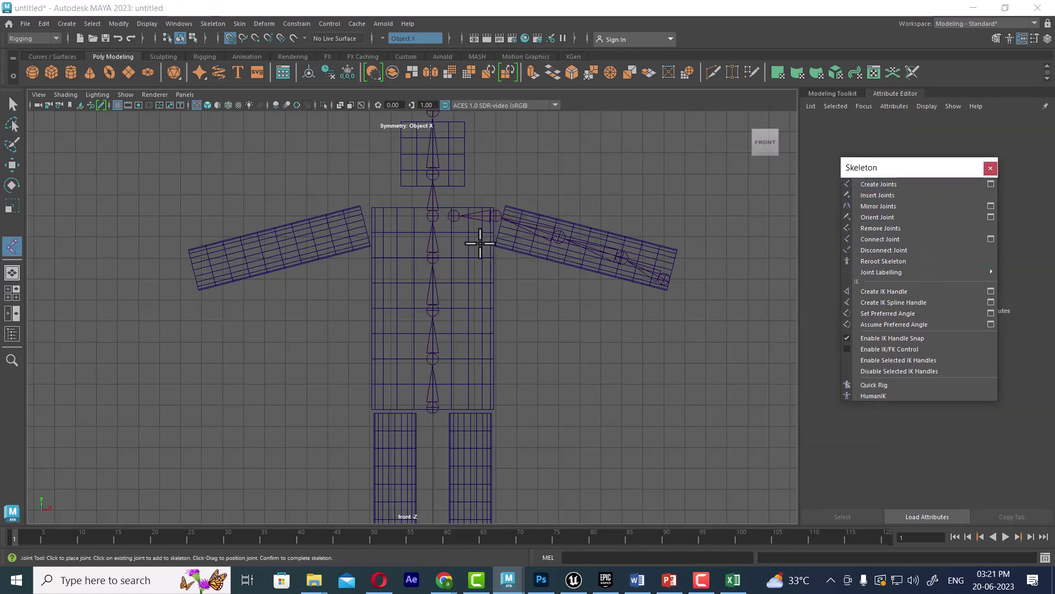
Place the left arm's shoulder, elbow and wrist joints, redoing a misplaced first attempt.
click(411, 214)
click(348, 238)
click(286, 254)
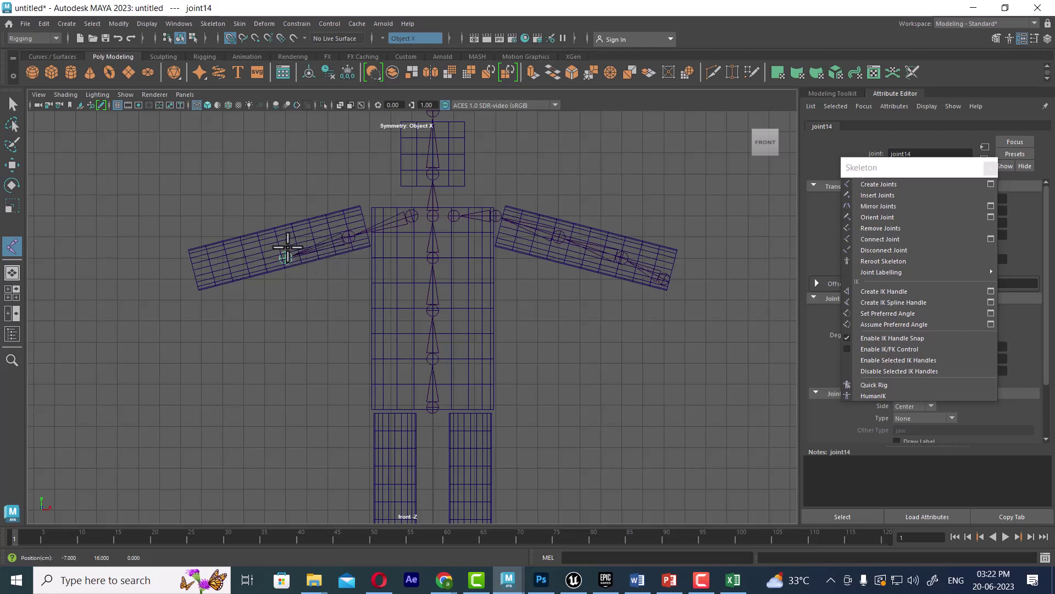
click(201, 257)
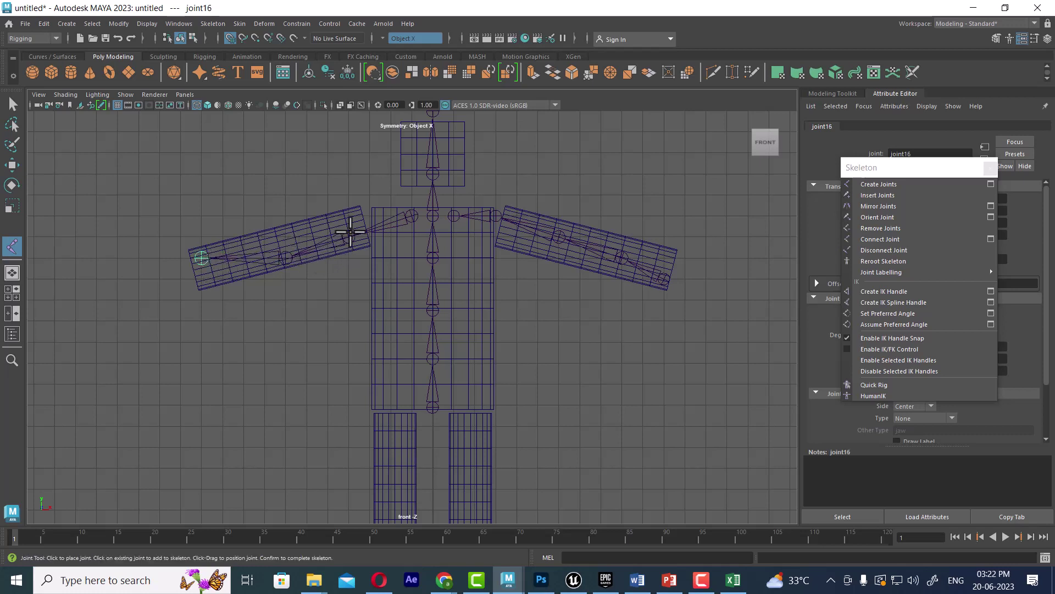
key(ctrl+z)
key(ctrl+z)
key(ctrl+z)
key(ctrl+z)
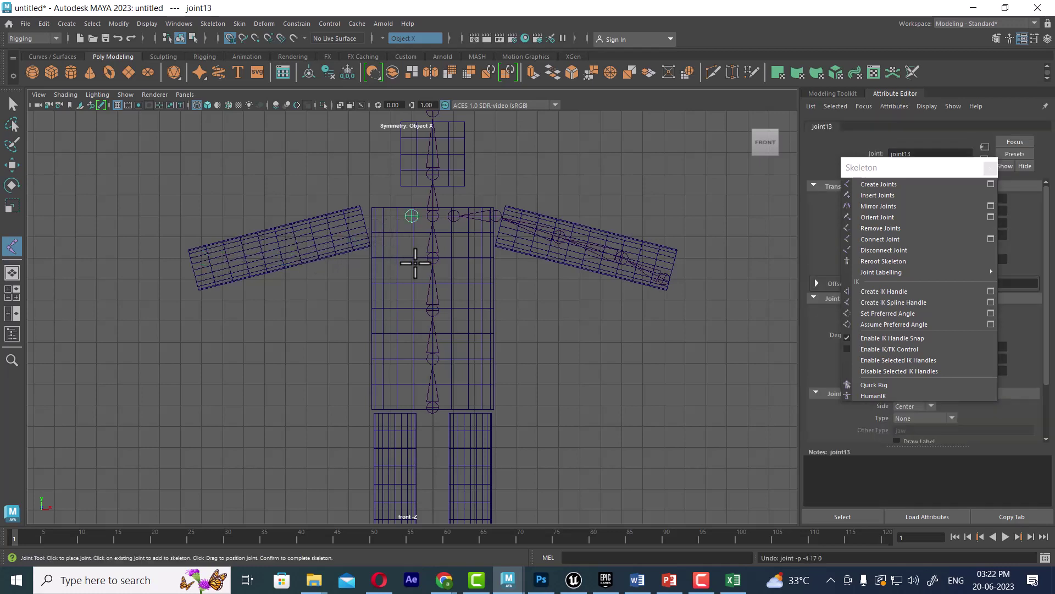
key(ctrl+z)
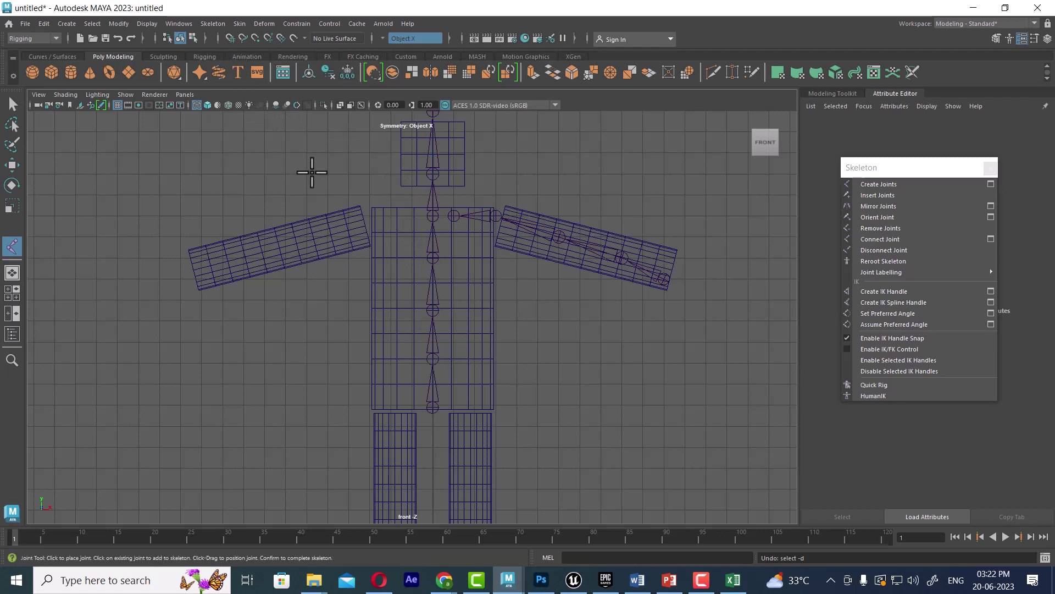
click(403, 211)
mouse_move(342, 217)
mouse_down()
mouse_move(360, 218)
mouse_move(288, 237)
mouse_up()
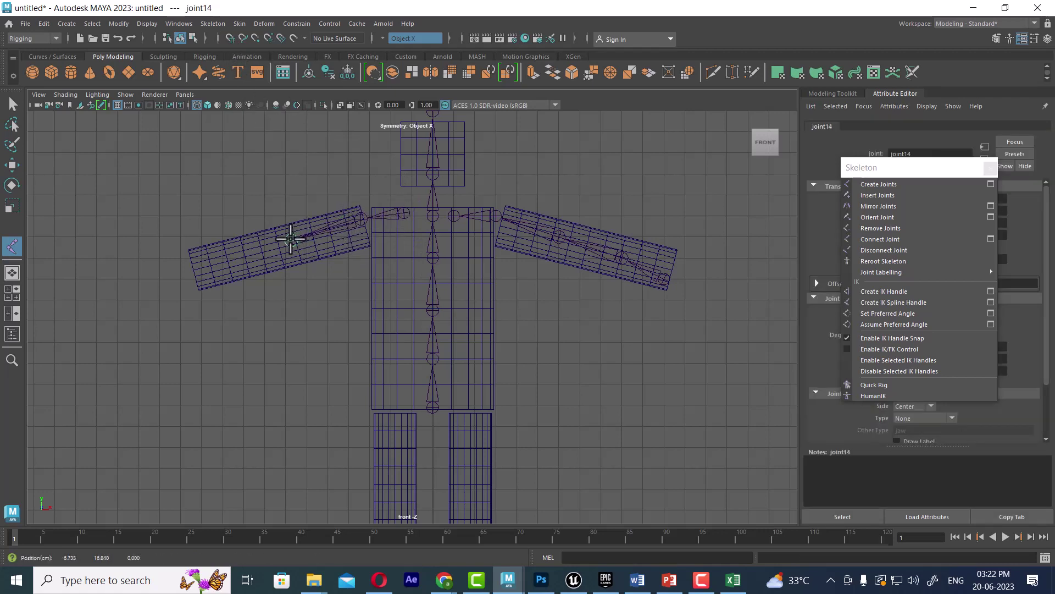
drag(236, 259, 192, 270)
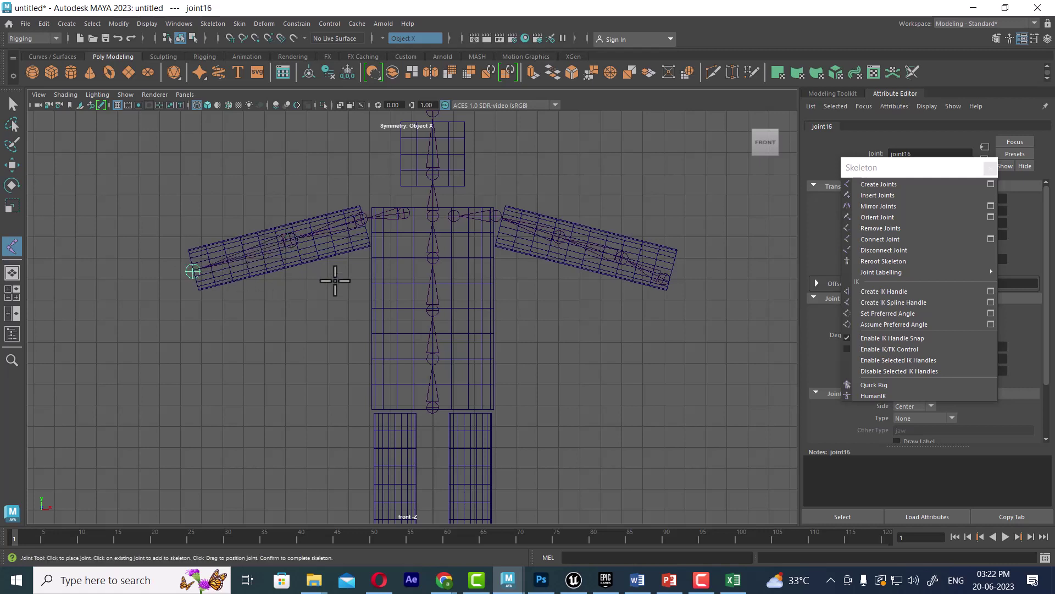
key(Return)
key(w)
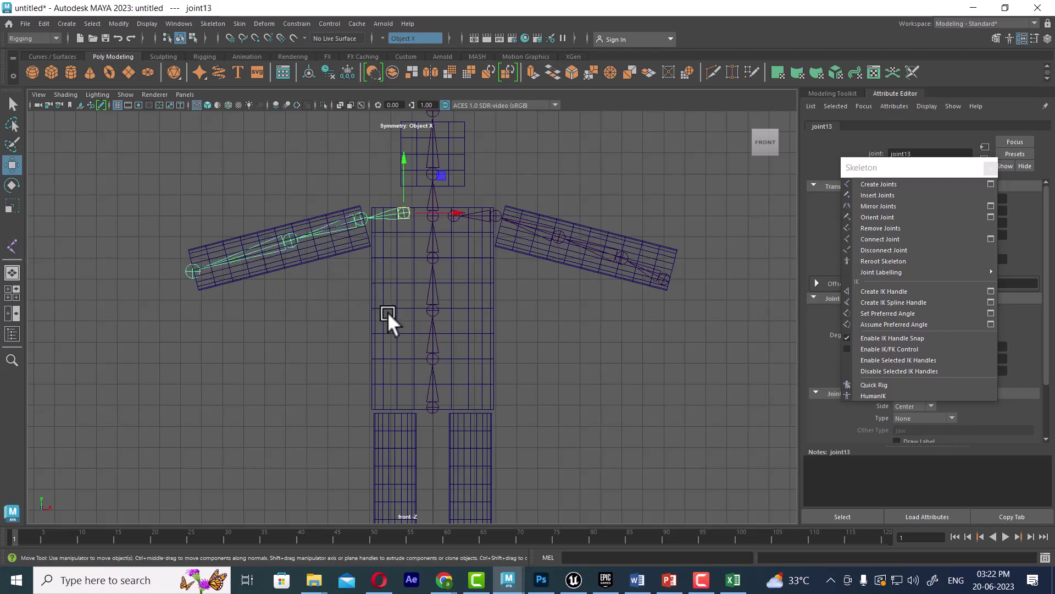
alt+middle_drag(465, 365, 477, 270)
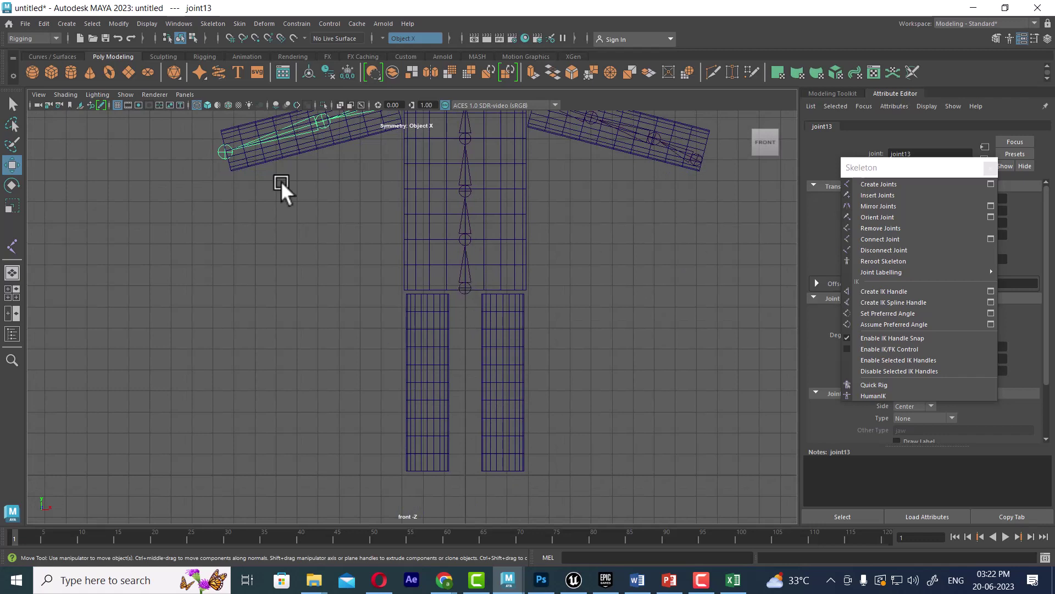
Create the four-joint leg chain, joint17 to joint20, from hip to foot of the screen-left leg.
click(916, 186)
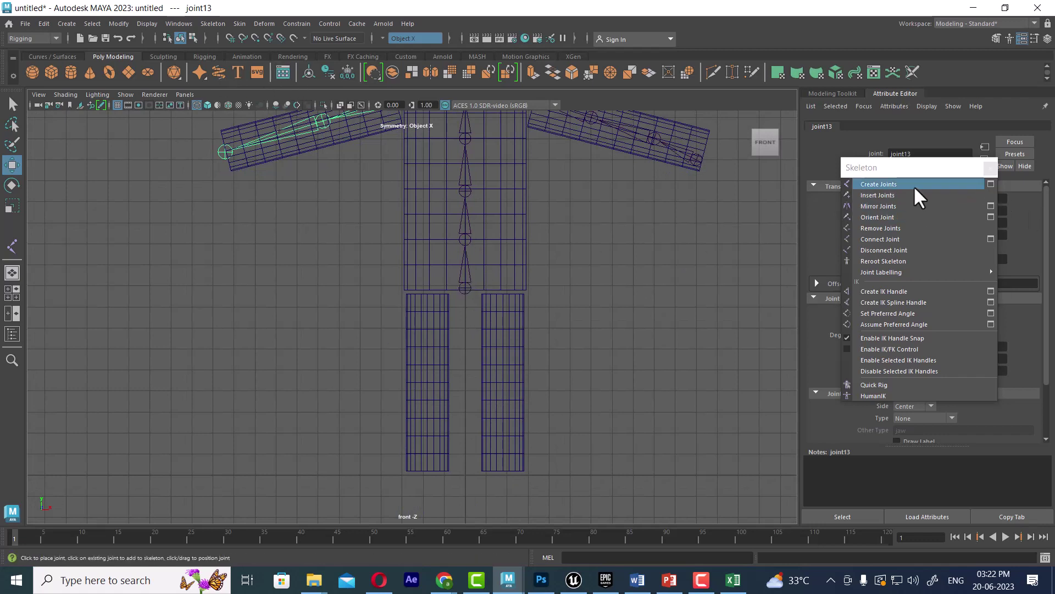
click(915, 193)
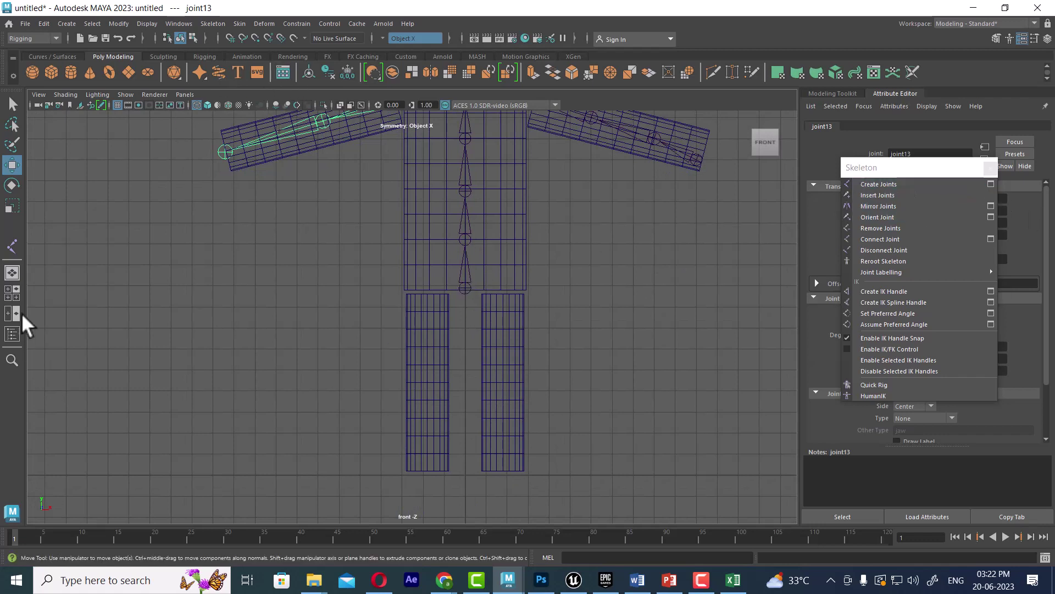
click(447, 283)
mouse_move(440, 294)
mouse_down()
mouse_move(427, 314)
mouse_move(427, 389)
mouse_up()
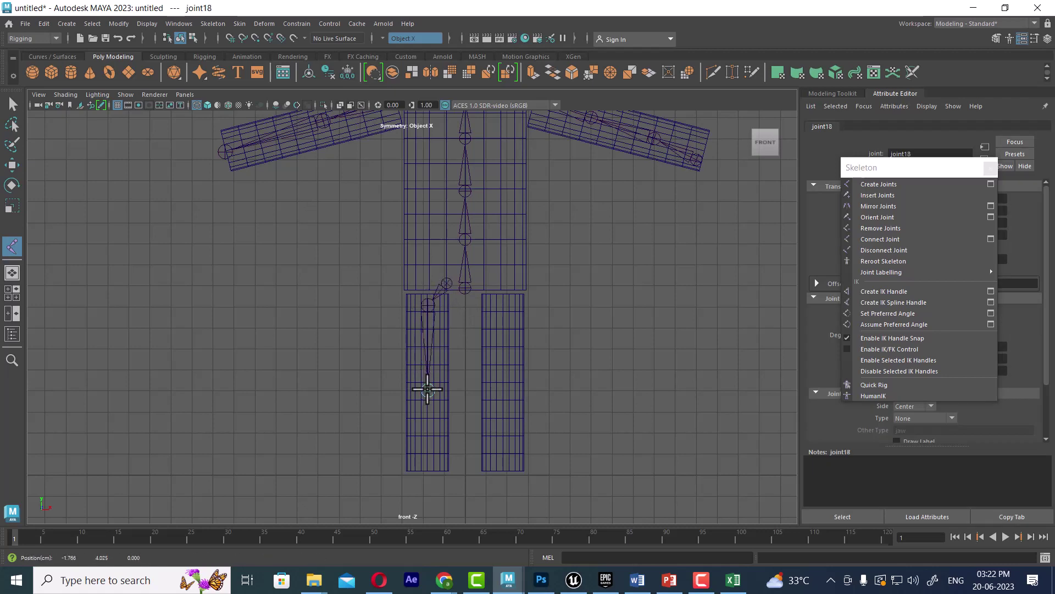
drag(426, 448, 426, 466)
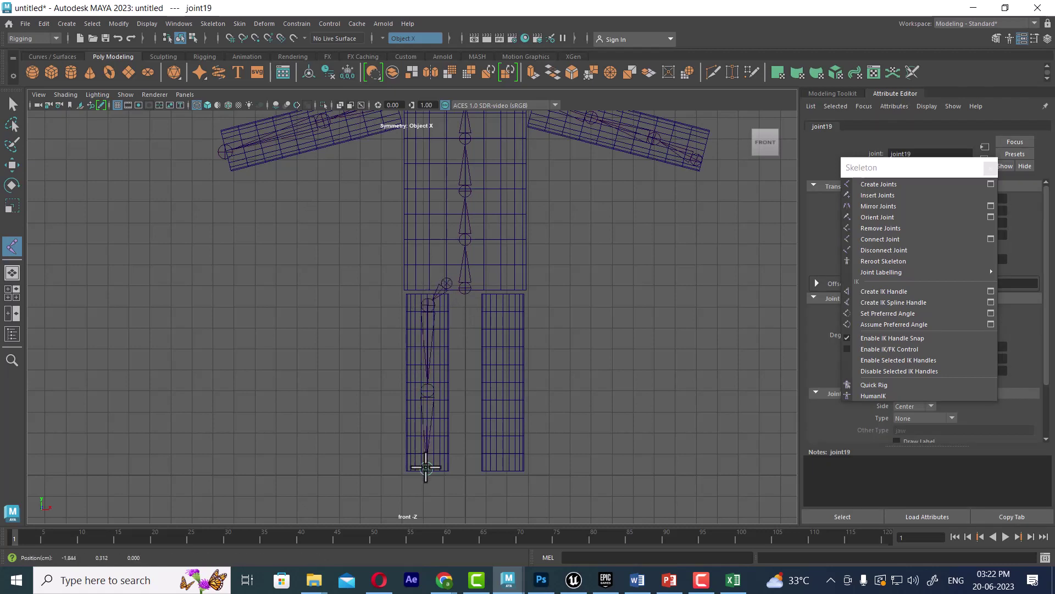
click(427, 469)
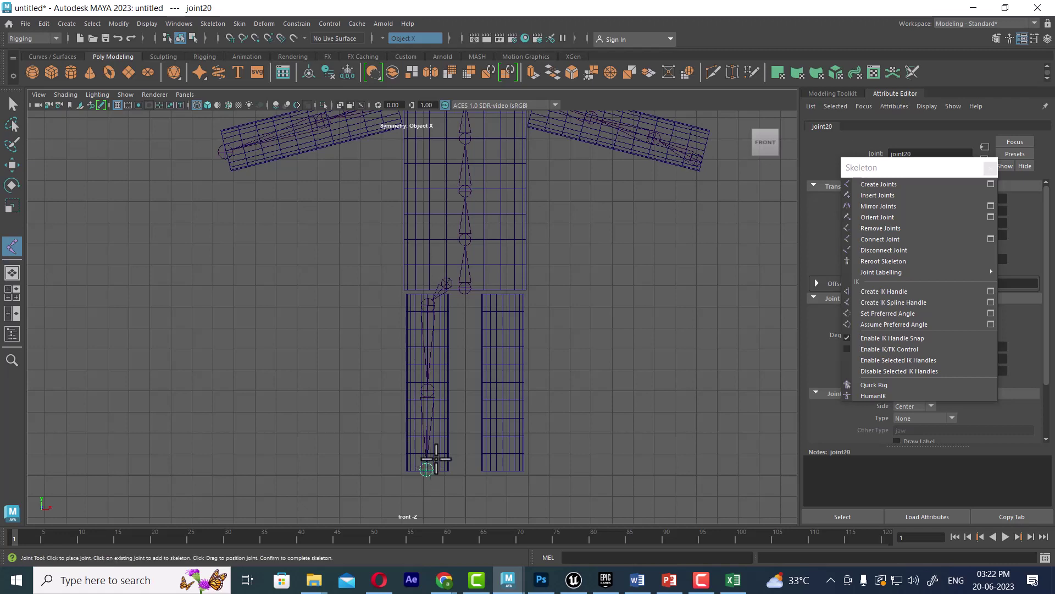
key(Return)
key(w)
alt+middle_drag(516, 289, 478, 341)
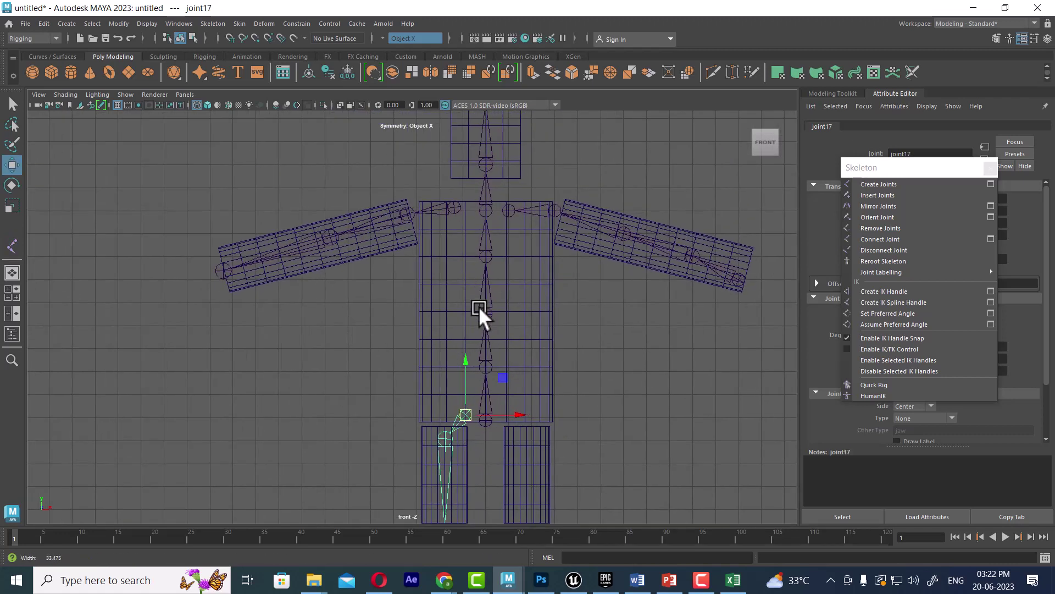
Select the left arm's root joint13 and bring up the perspective view.
scroll(450, 241, up, 2)
scroll(548, 307, up, 2)
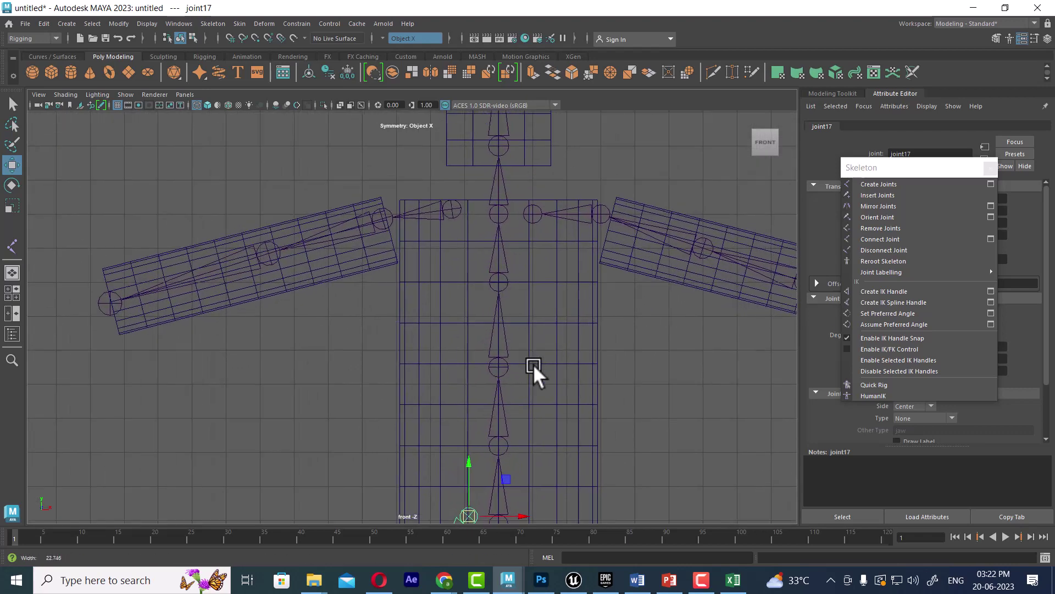
scroll(533, 365, up, 1)
click(553, 206)
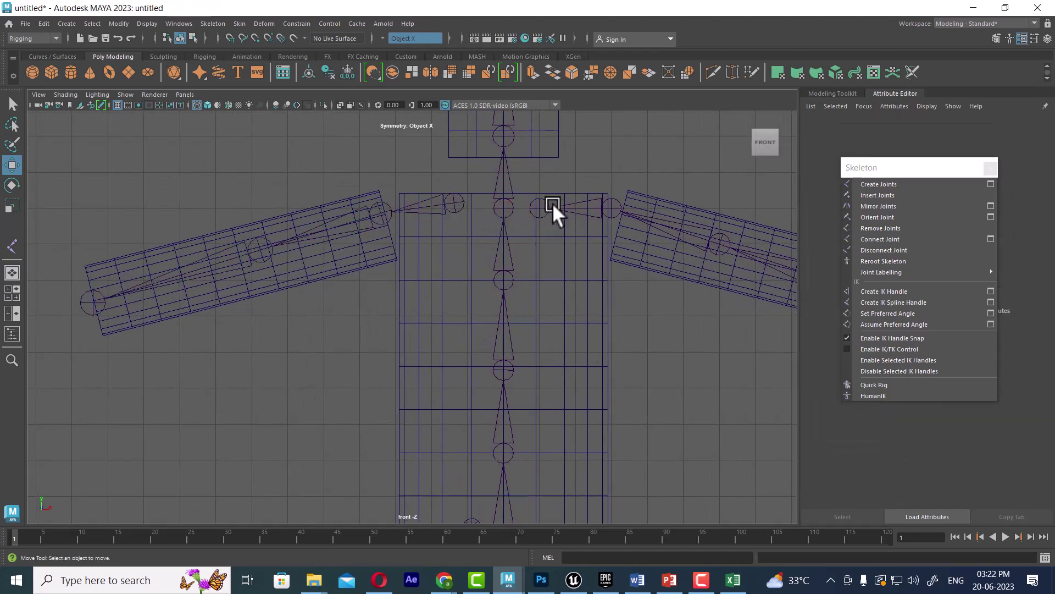
click(456, 204)
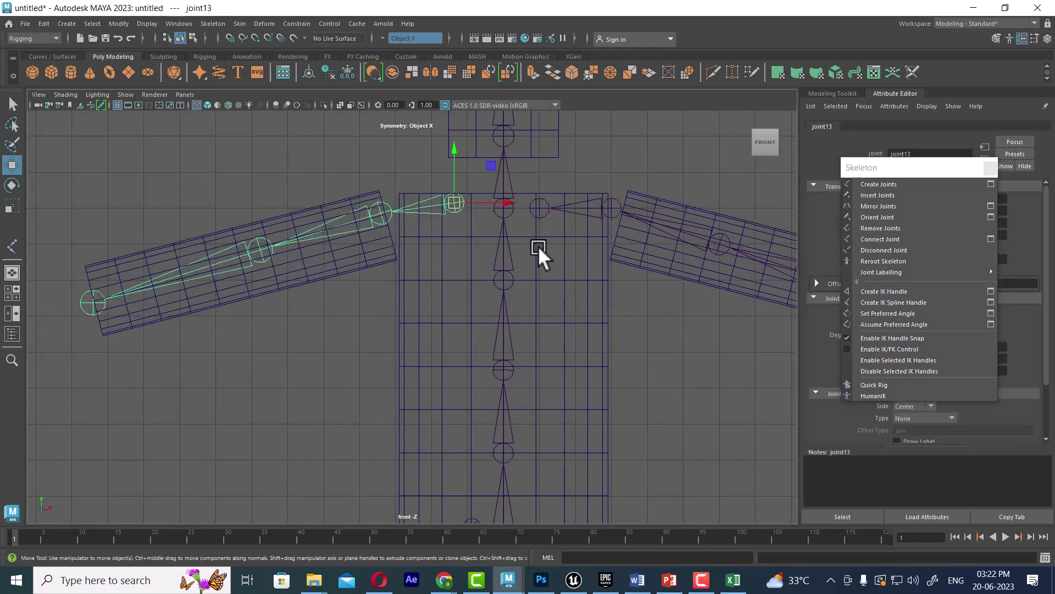
key(space)
mouse_move(552, 260)
mouse_down()
mouse_move(517, 295)
mouse_move(578, 335)
mouse_move(470, 328)
mouse_move(455, 384)
mouse_move(542, 394)
mouse_up()
Parent the left arm chain's root joint13 under upper spine joint5.
scroll(413, 342, up, 3)
scroll(534, 391, up, 3)
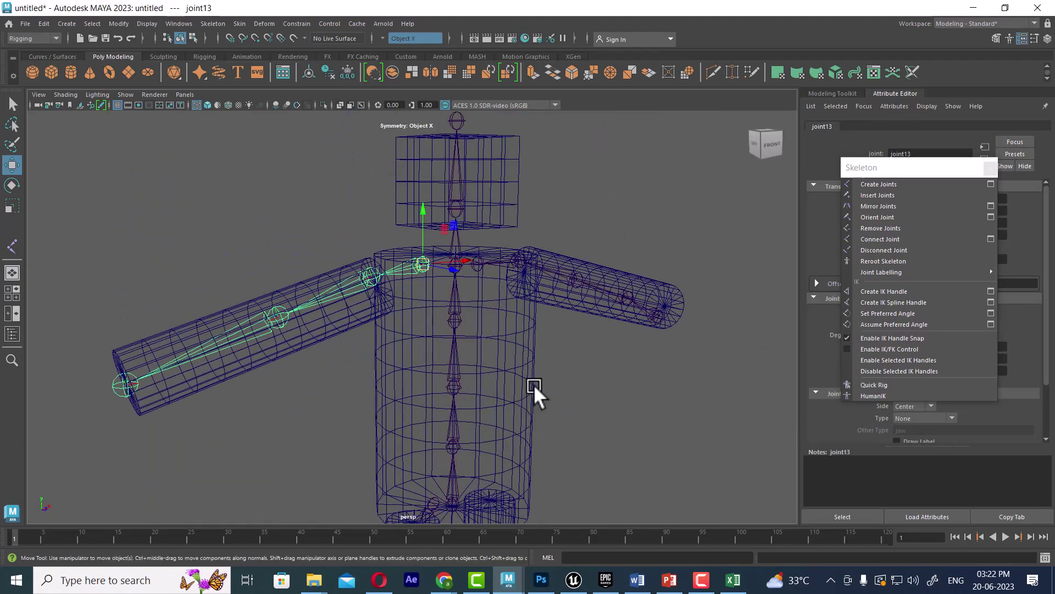
scroll(467, 318, up, 3)
alt+drag(494, 365, 476, 348)
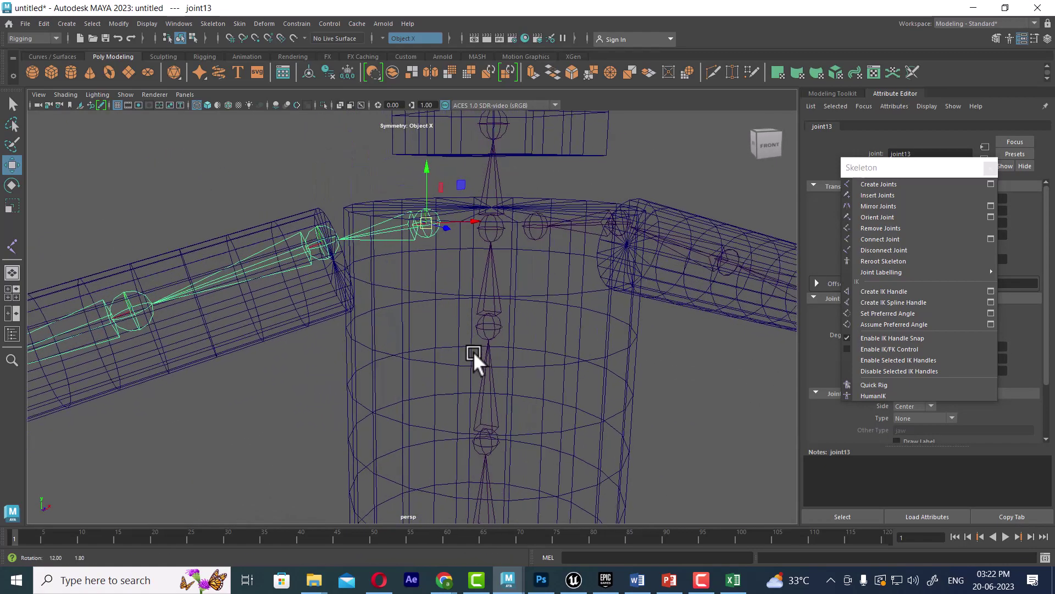
click(490, 235)
shift+click(433, 228)
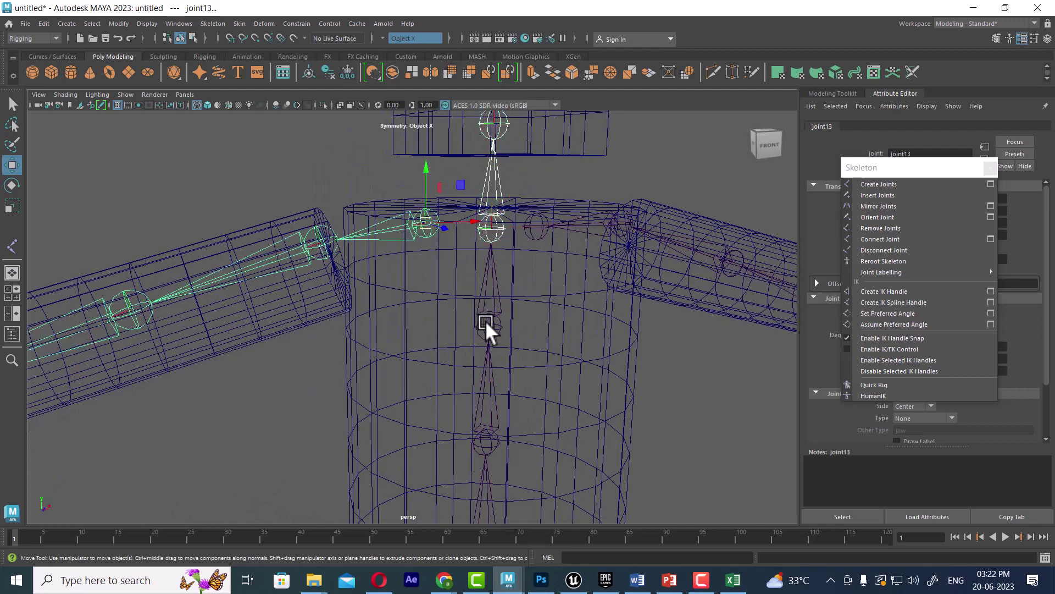
click(488, 325)
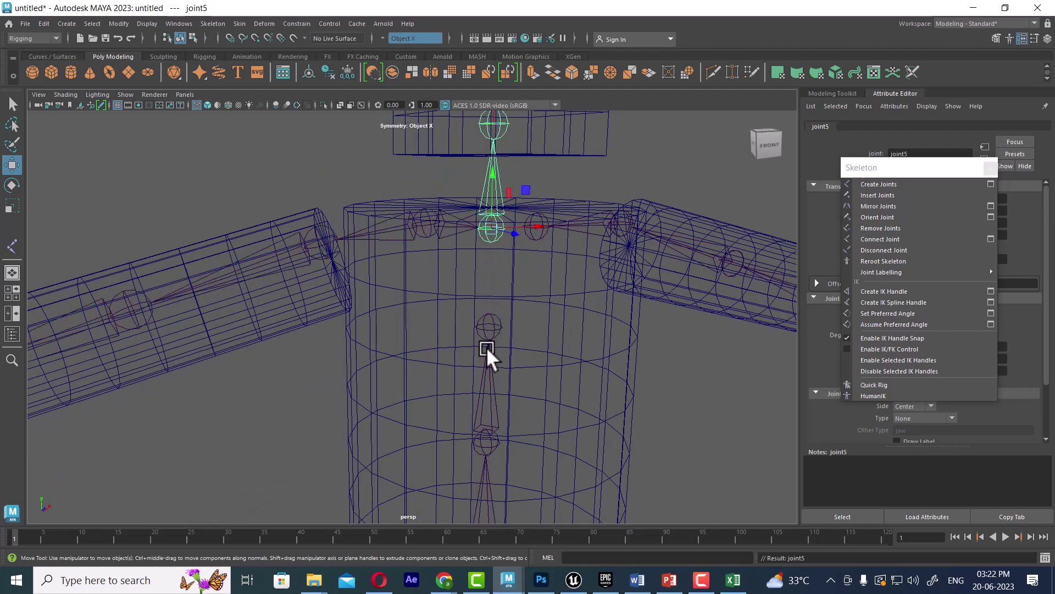
alt+drag(471, 318, 447, 320)
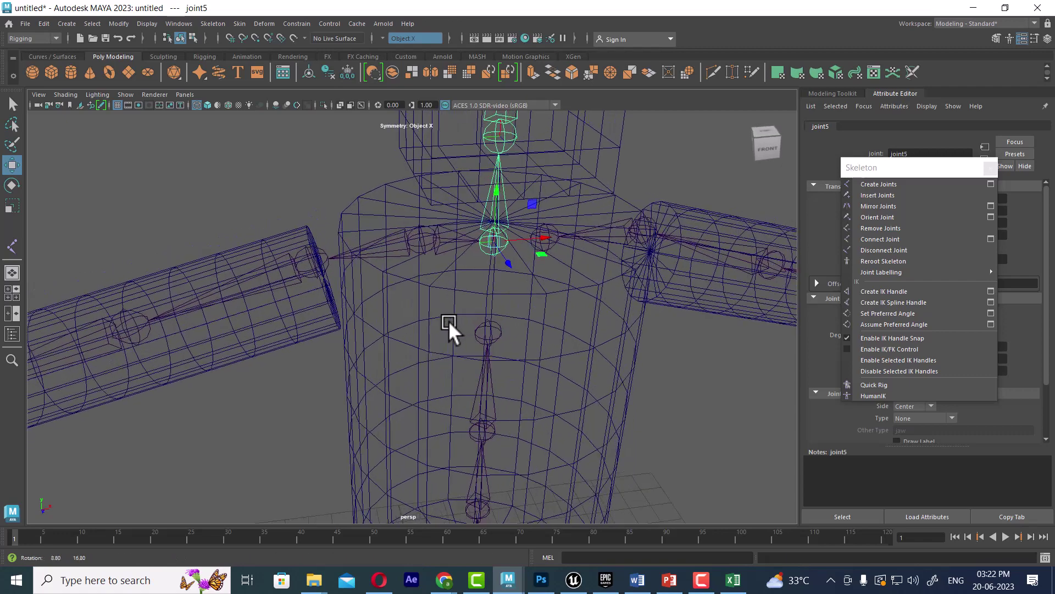
scroll(513, 330, up, 3)
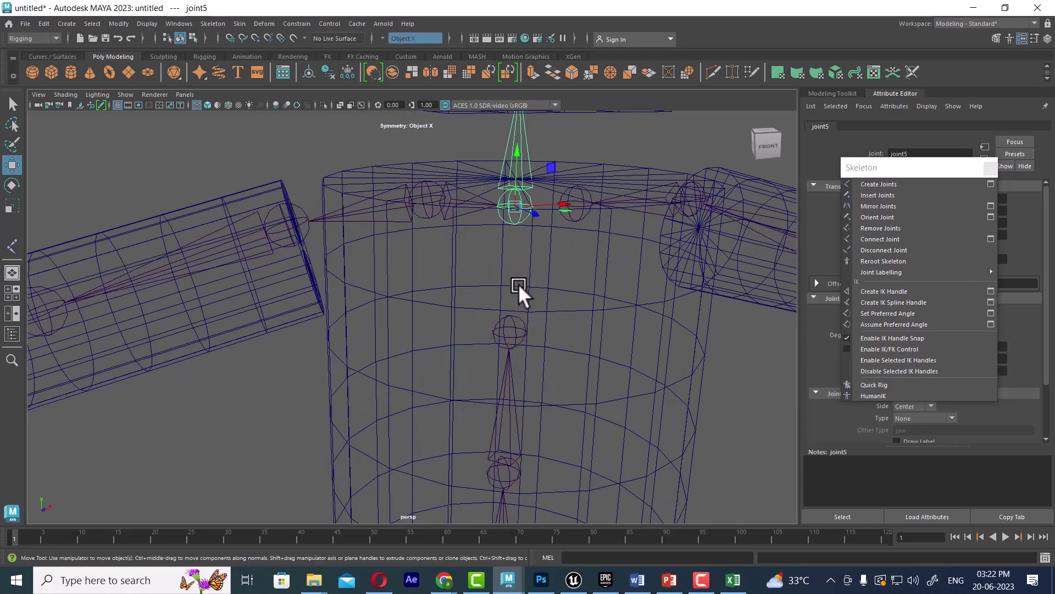
key(p)
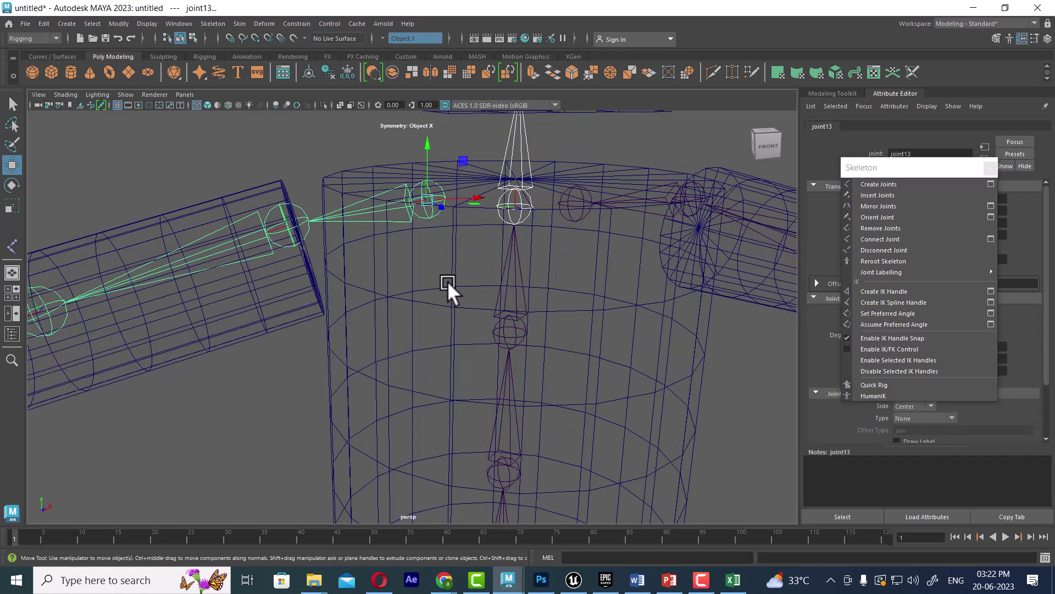
Verify the new arm-to-spine hierarchy by pickwalking between joint13 and joint5.
click(447, 292)
click(434, 207)
shift+click(508, 206)
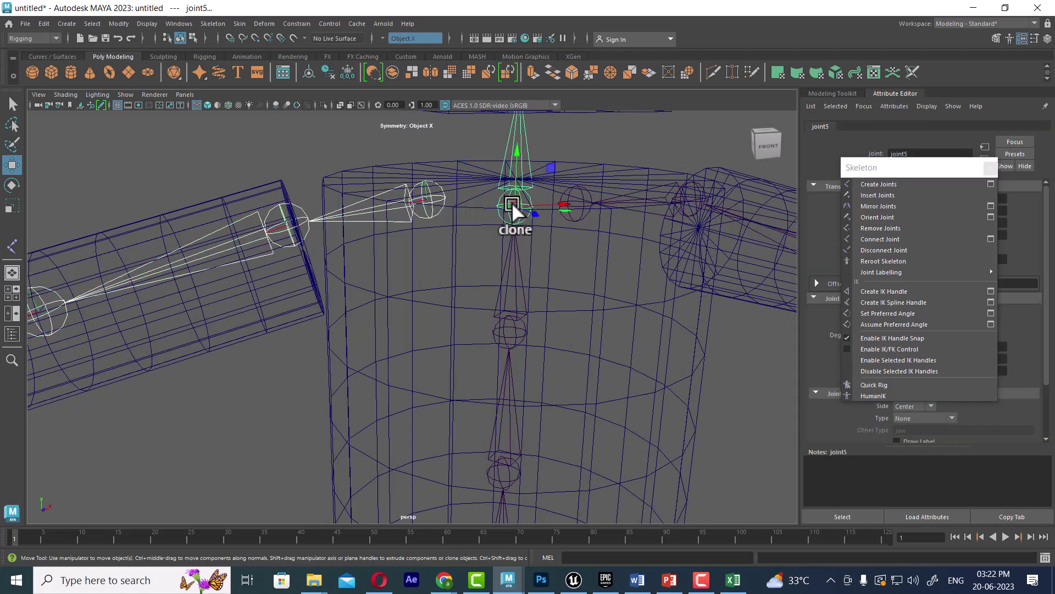
key(ctrl+z)
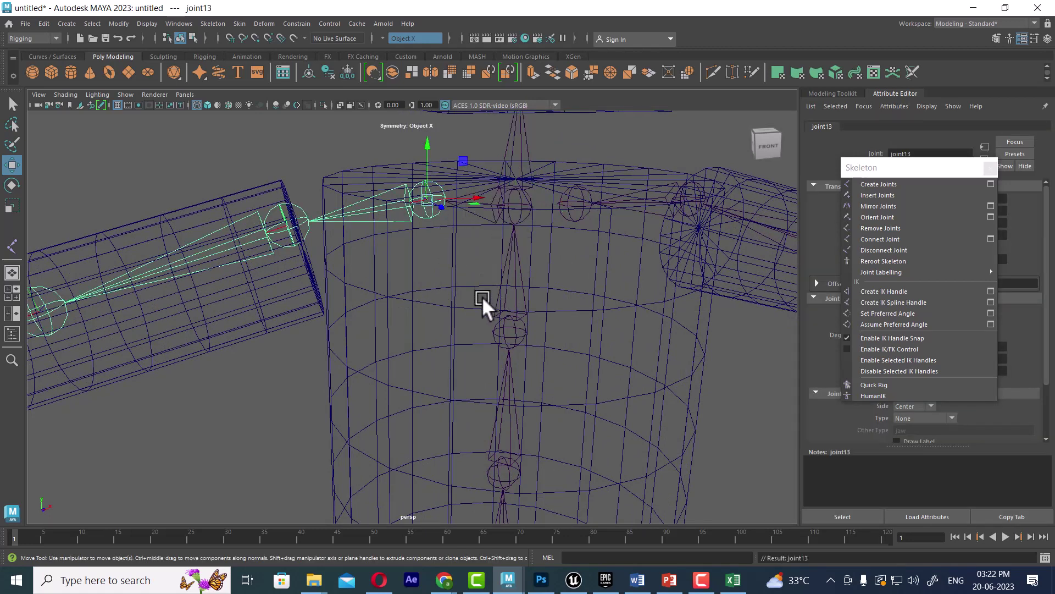
alt+drag(483, 307, 461, 290)
scroll(461, 290, down, 3)
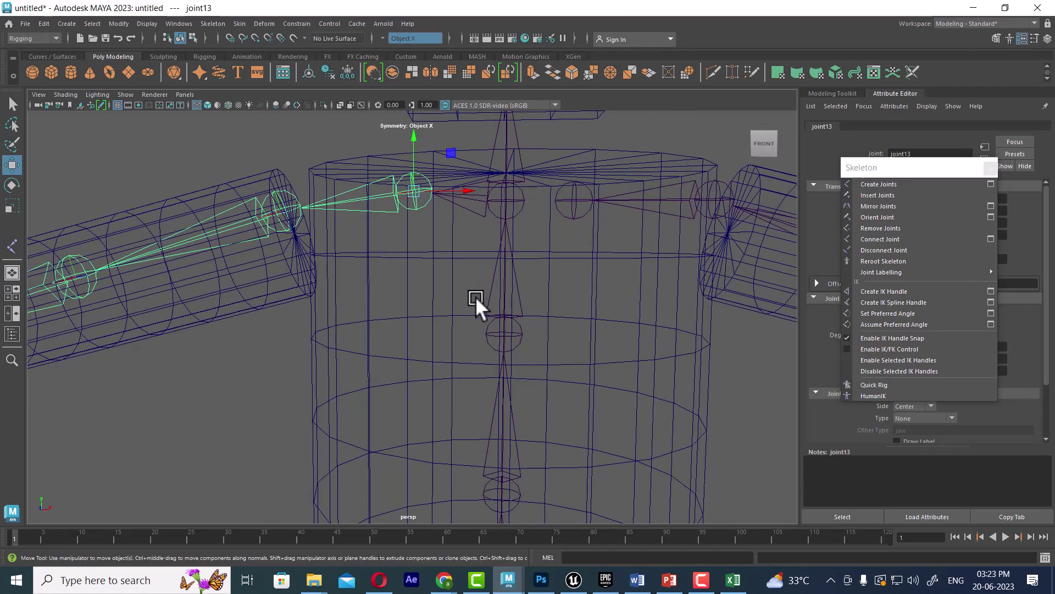
key(shift+z)
scroll(404, 129, down, 5)
Select the body cylinder and bring up the viewport Show menu's object types.
alt+drag(404, 129, 510, 392)
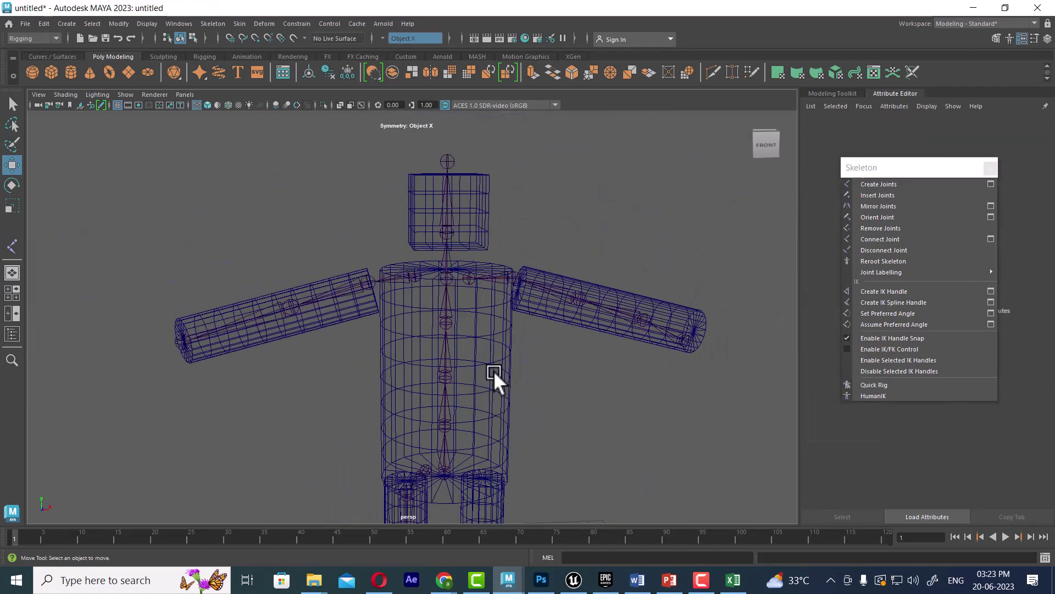
click(493, 373)
click(125, 93)
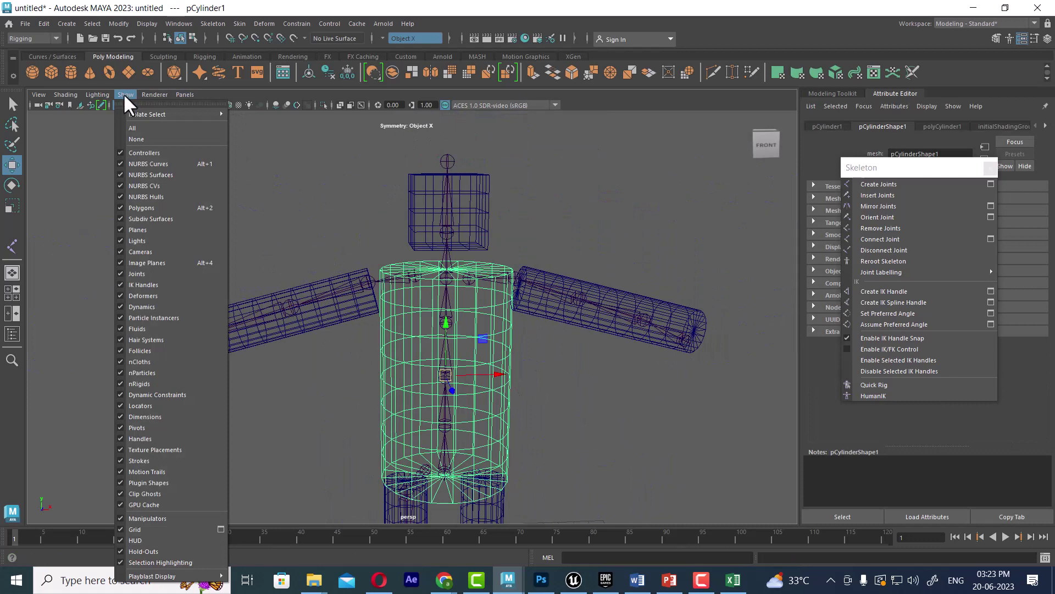
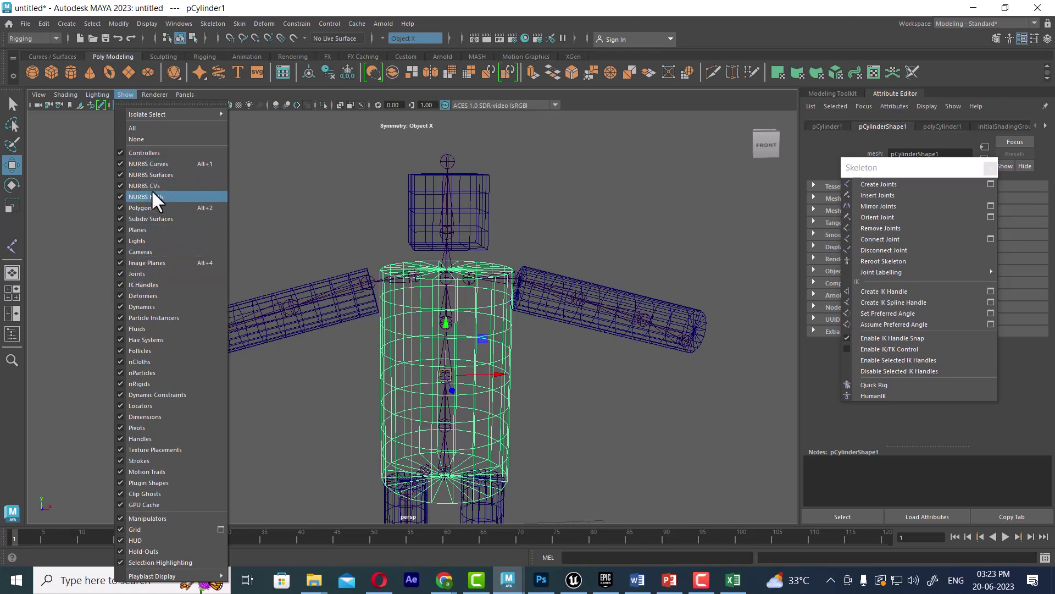
Hide the polygon meshes in the viewport so only the joints show.
click(141, 208)
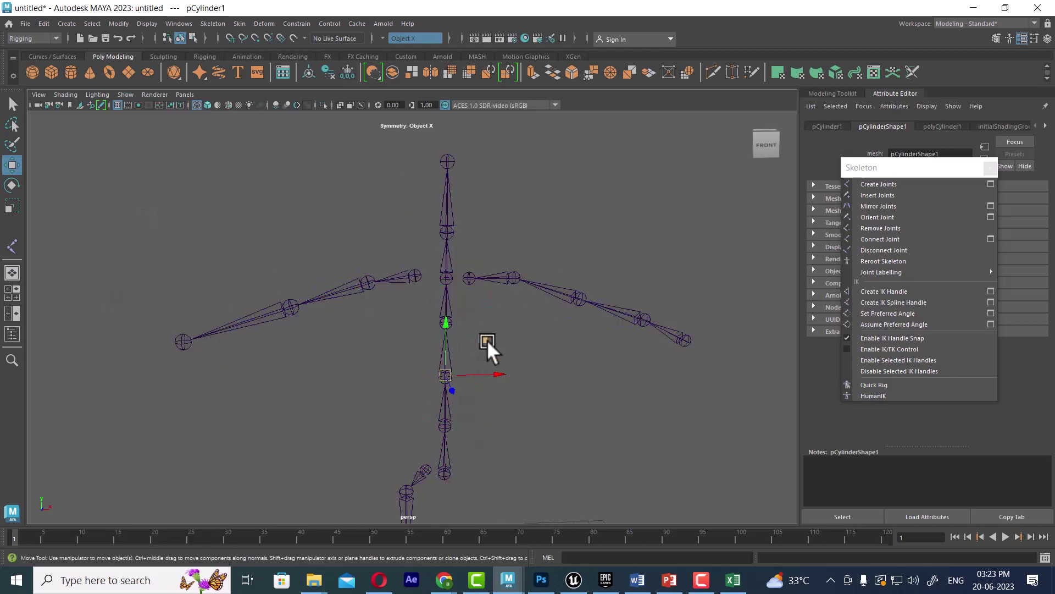
click(620, 352)
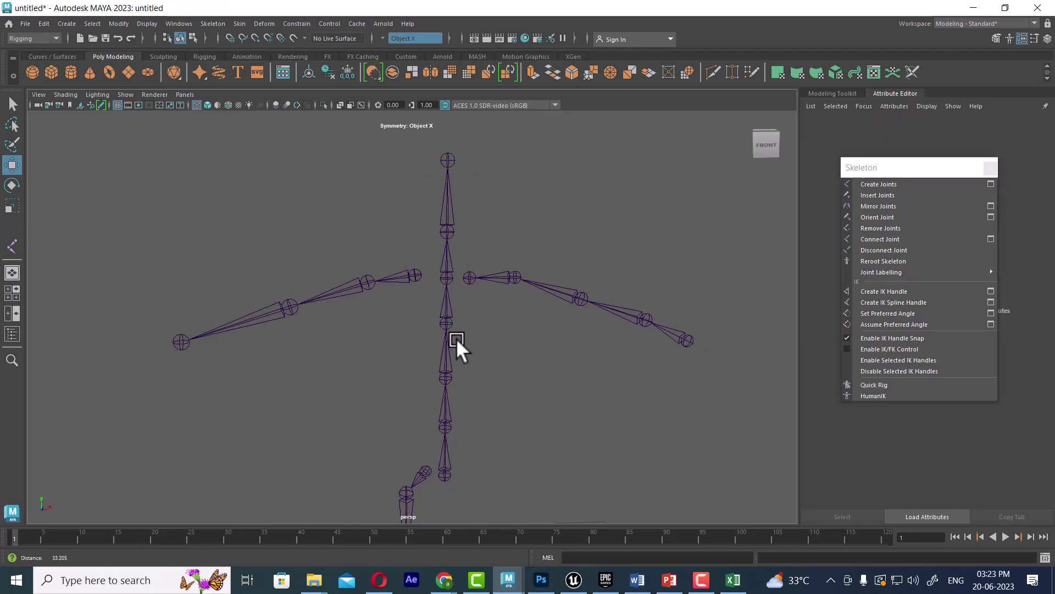
scroll(444, 303, up, 3)
scroll(479, 275, up, 2)
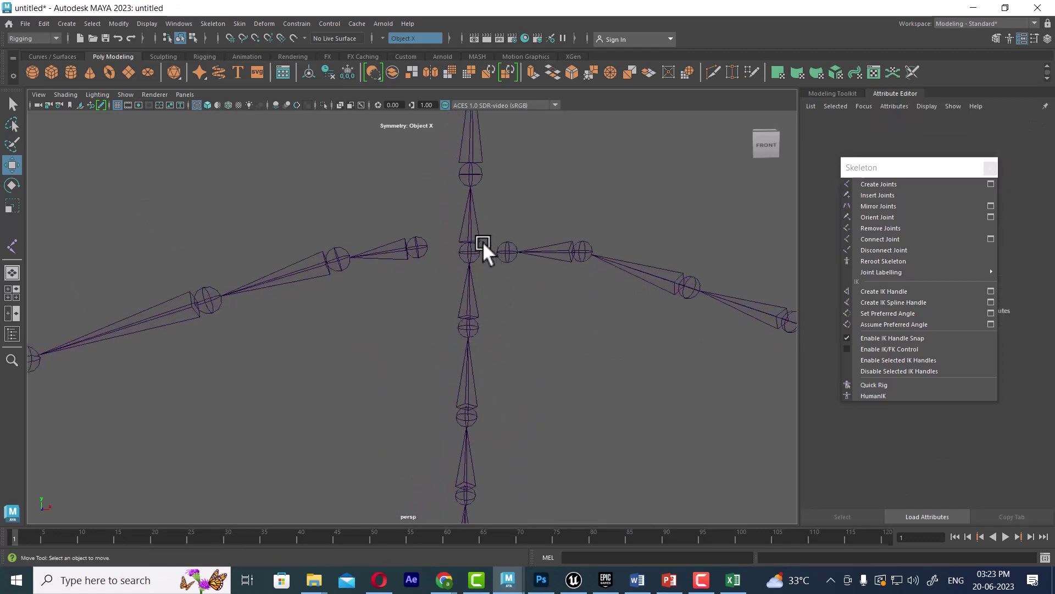
Parent the left arm joint chain to spine joint joint5.
click(471, 252)
click(421, 245)
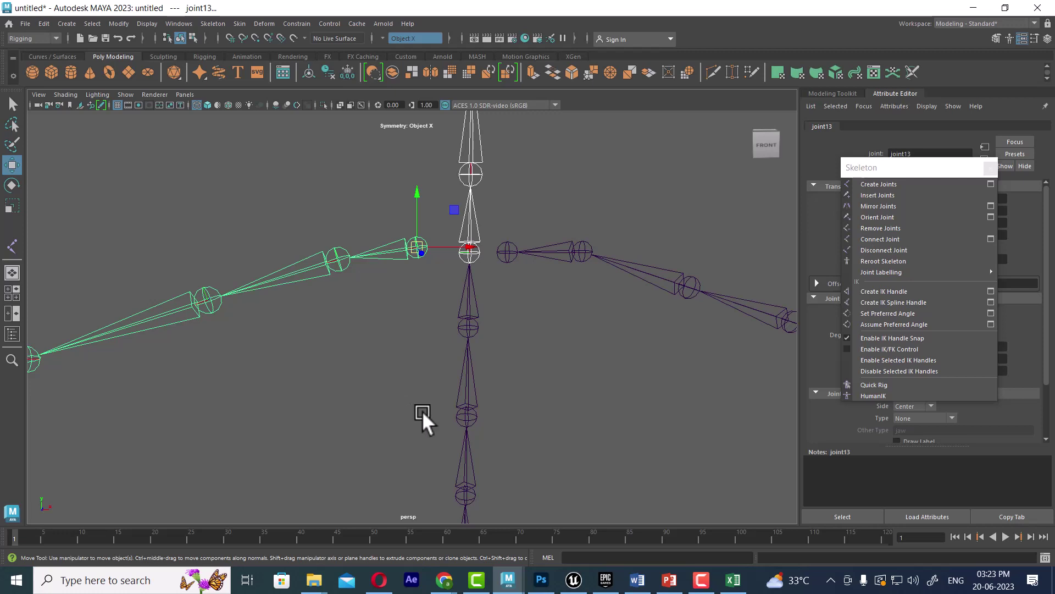
key(Up)
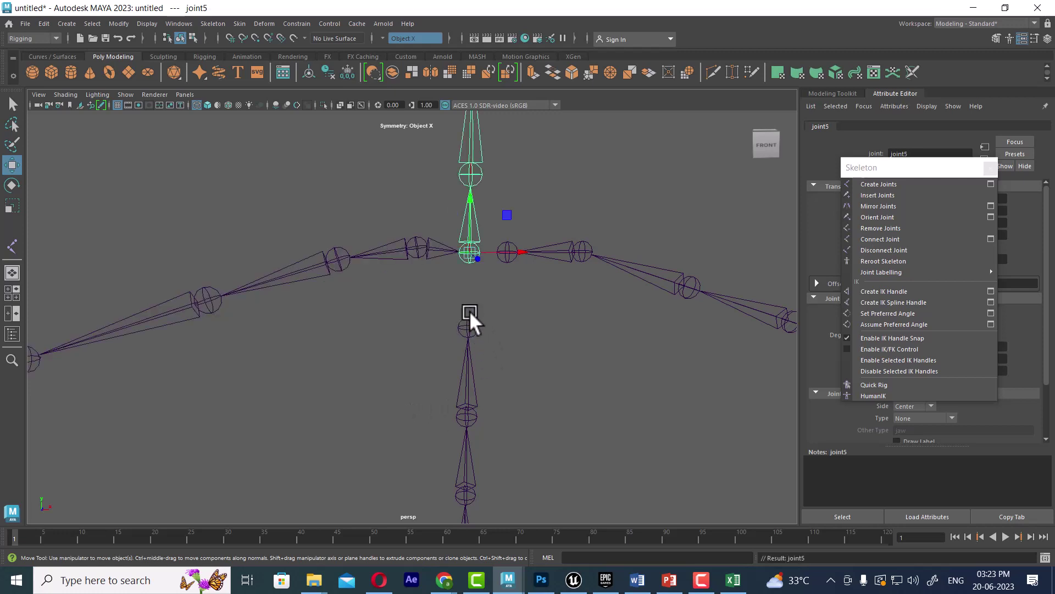
key(Down)
click(445, 255)
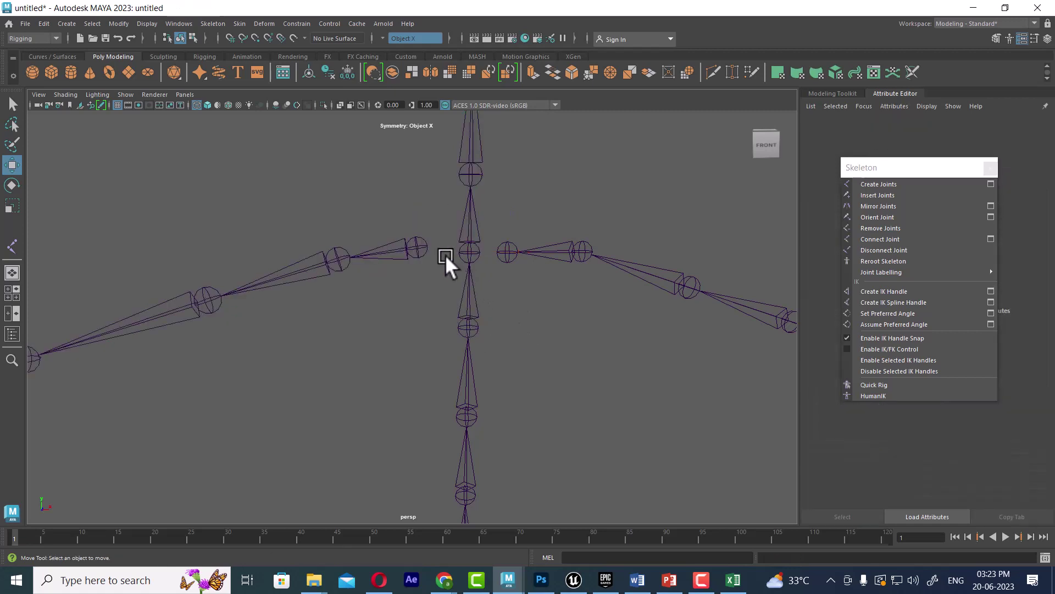
click(413, 244)
shift+click(467, 261)
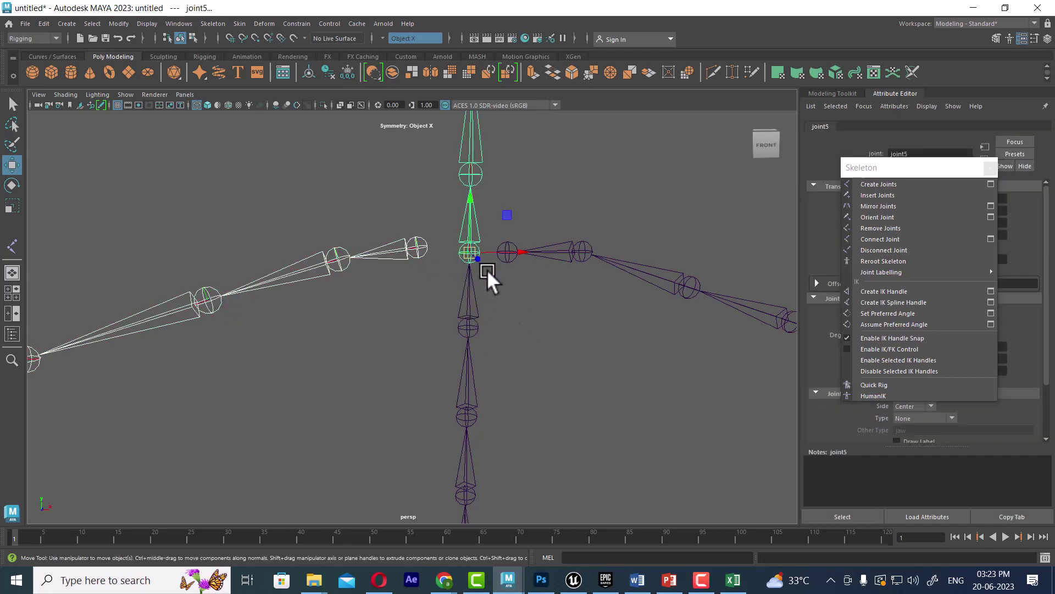
key(p)
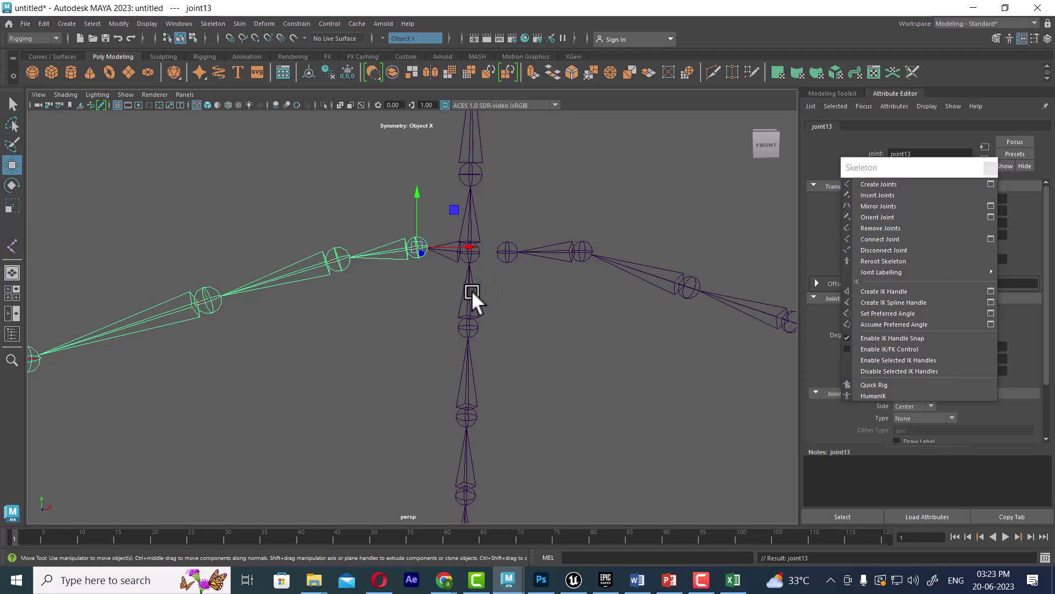
Parent the right arm chain to the spine, then undo the arm parenting.
click(472, 291)
click(529, 301)
click(509, 255)
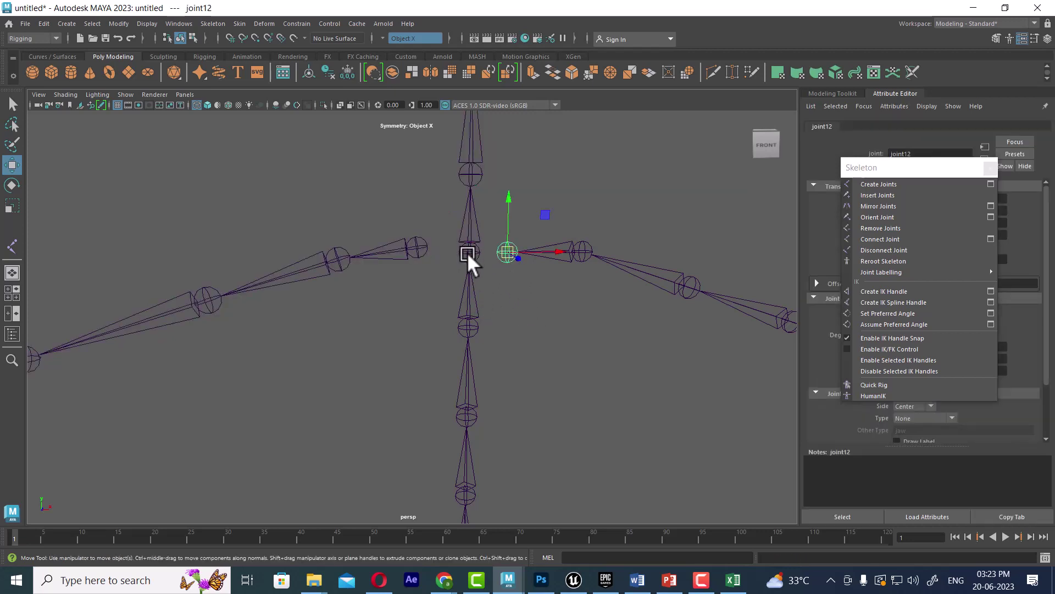
shift+click(468, 253)
key(p)
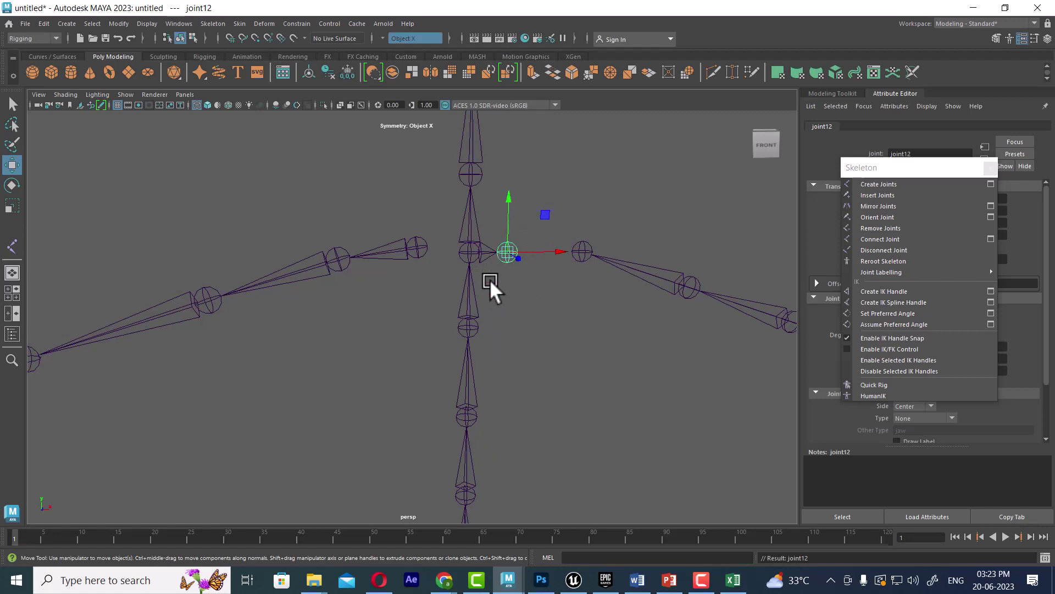
click(555, 267)
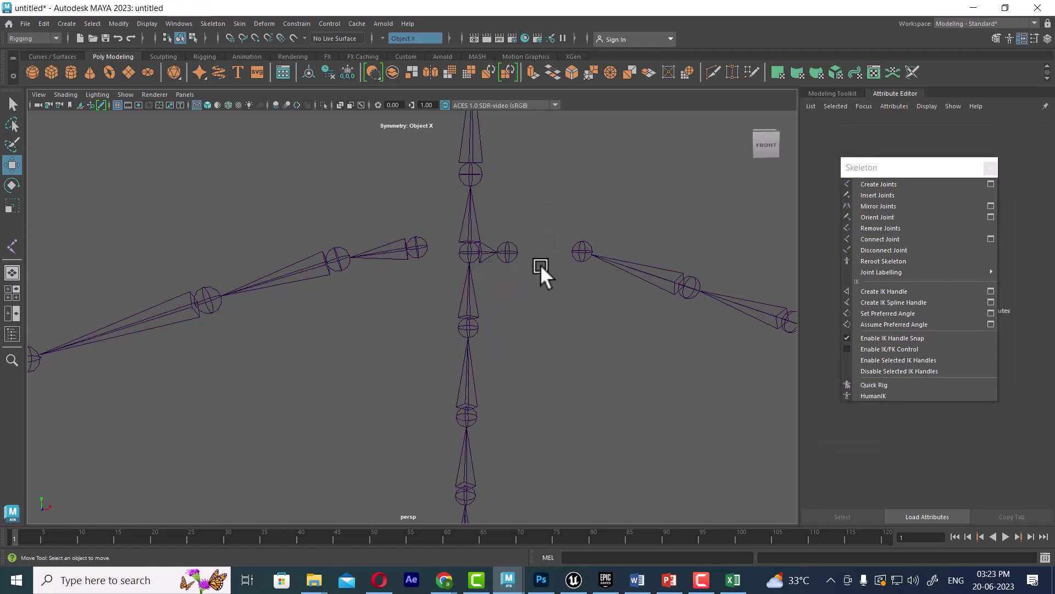
key(ctrl+z)
key(ctrl+z)
key(ctrl+z)
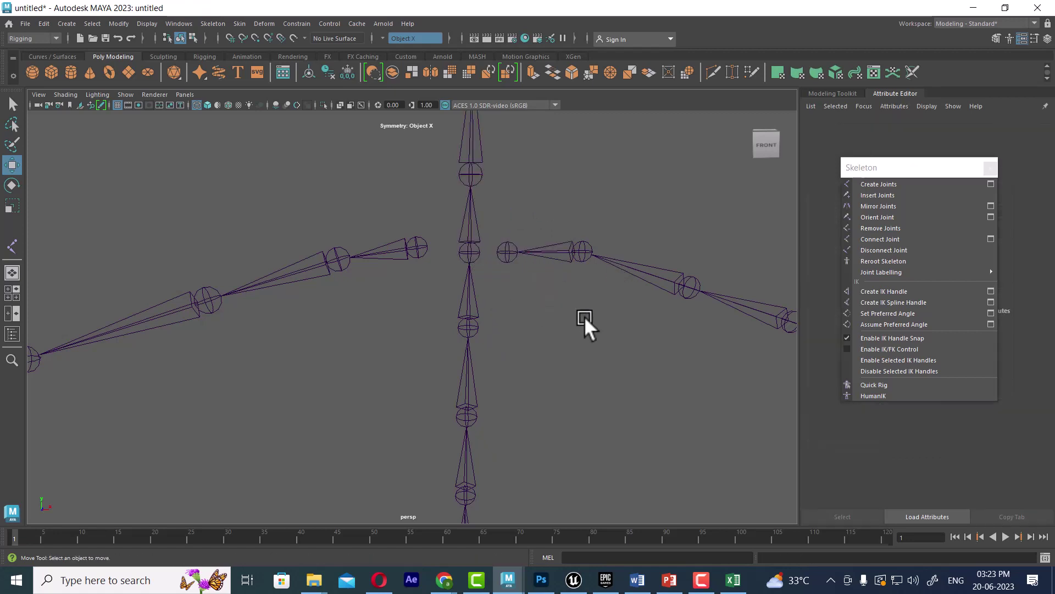
key(ctrl+z)
Delete the right arm joint chain, keeping the left arm.
scroll(557, 324, down, 3)
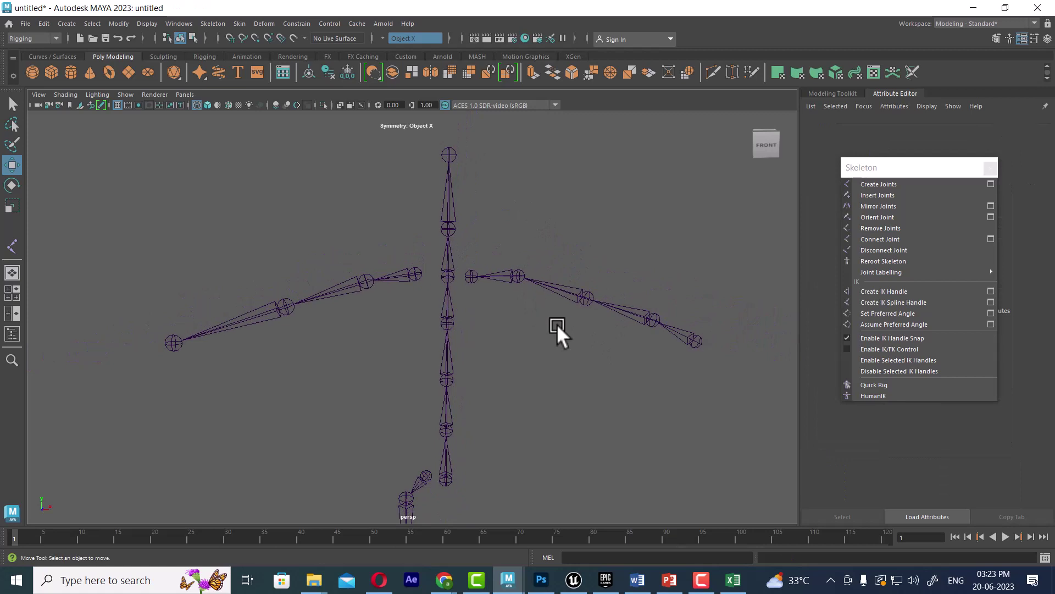
click(697, 342)
key(Delete)
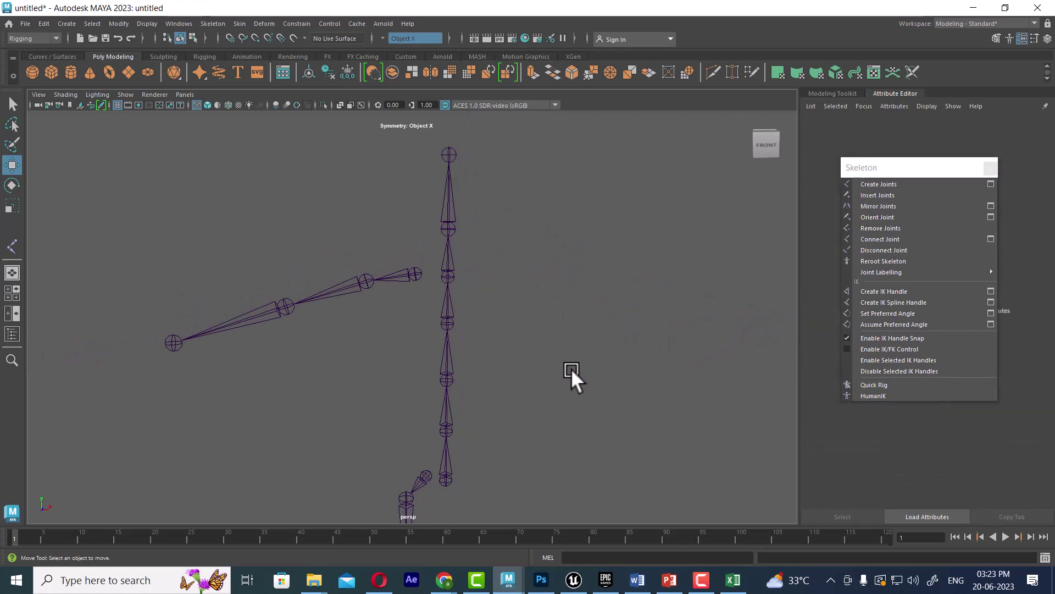
click(420, 273)
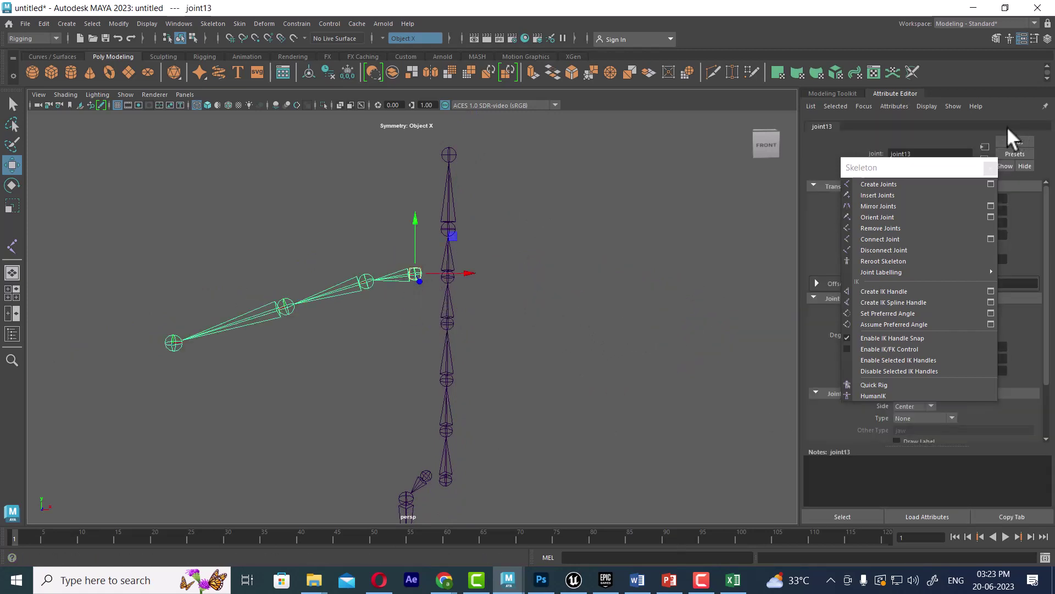
Mirror the left arm and left leg joint chains across YZ.
click(990, 207)
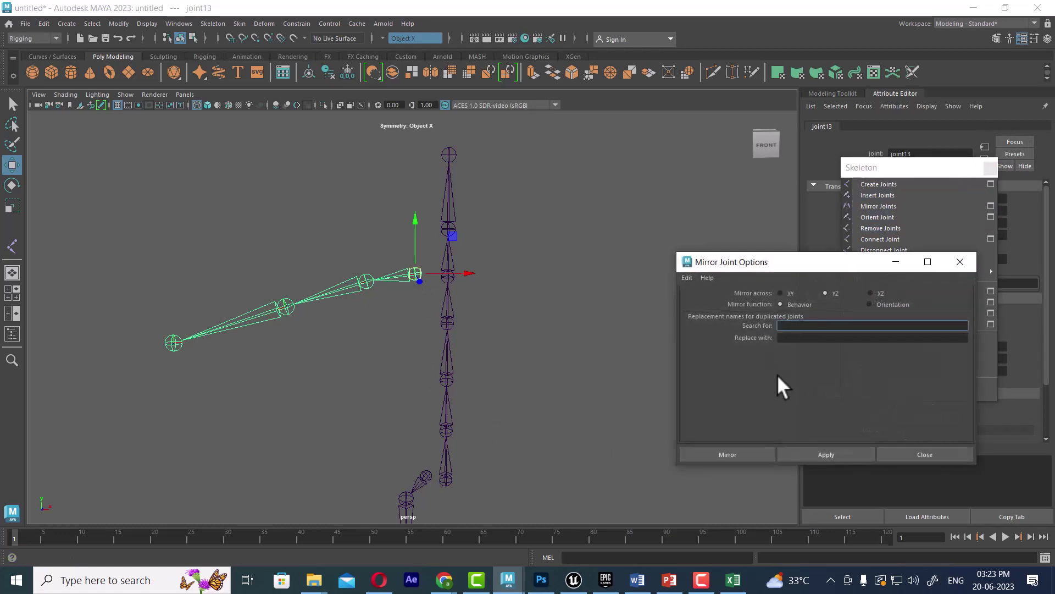
click(835, 454)
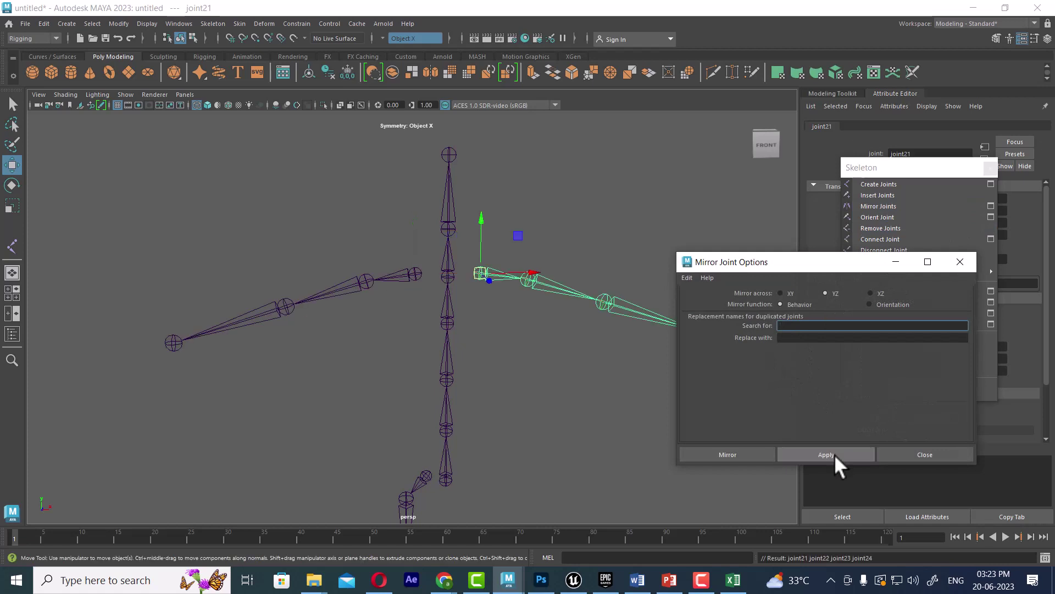
alt+drag(461, 362, 527, 216)
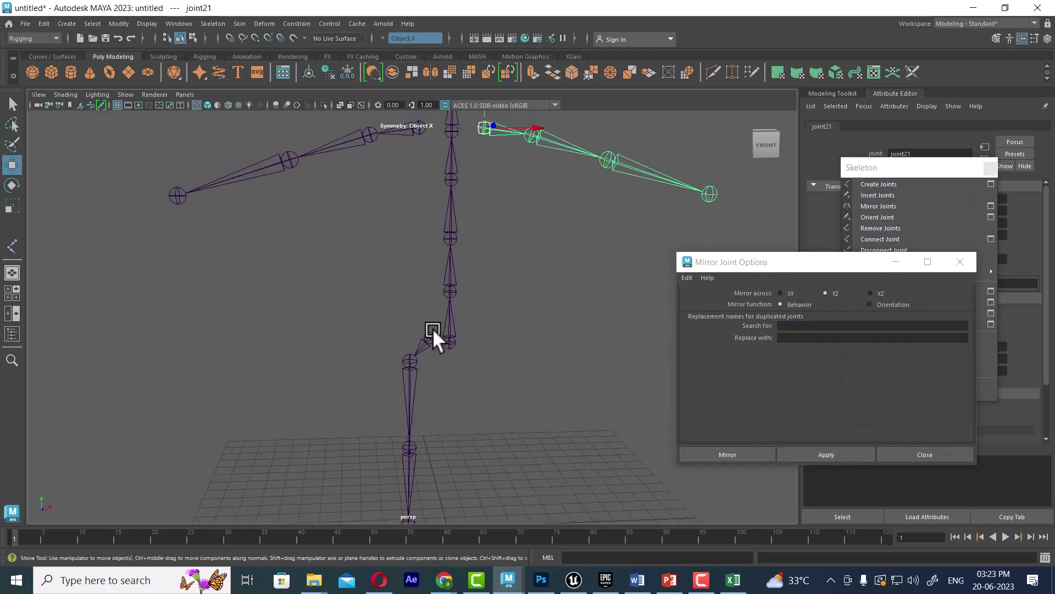
click(458, 345)
click(829, 454)
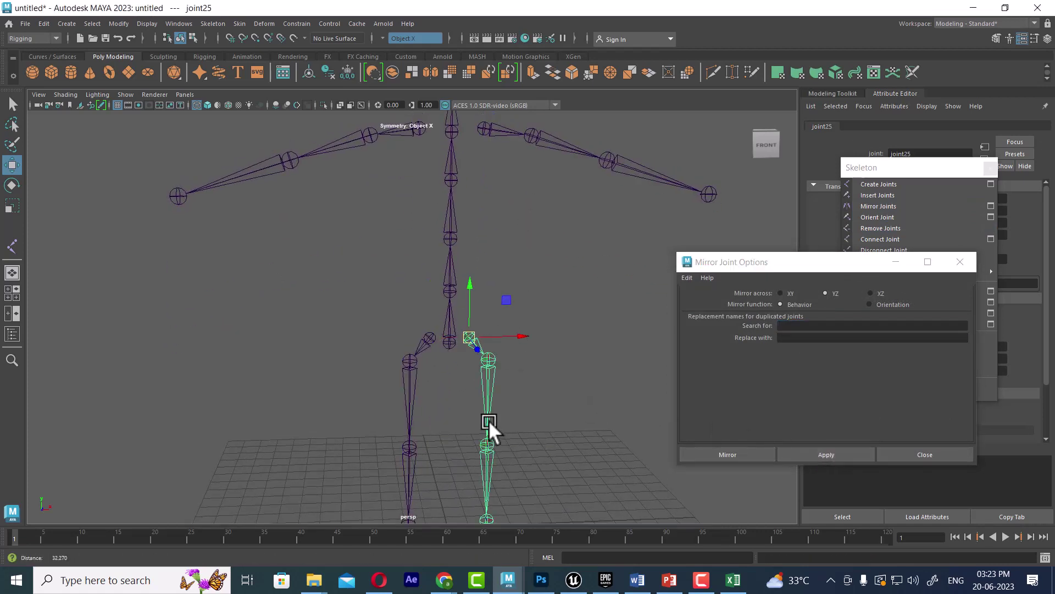
Parent both arm chains to spine joint joint5.
alt+drag(489, 420, 485, 306)
scroll(598, 413, up, 3)
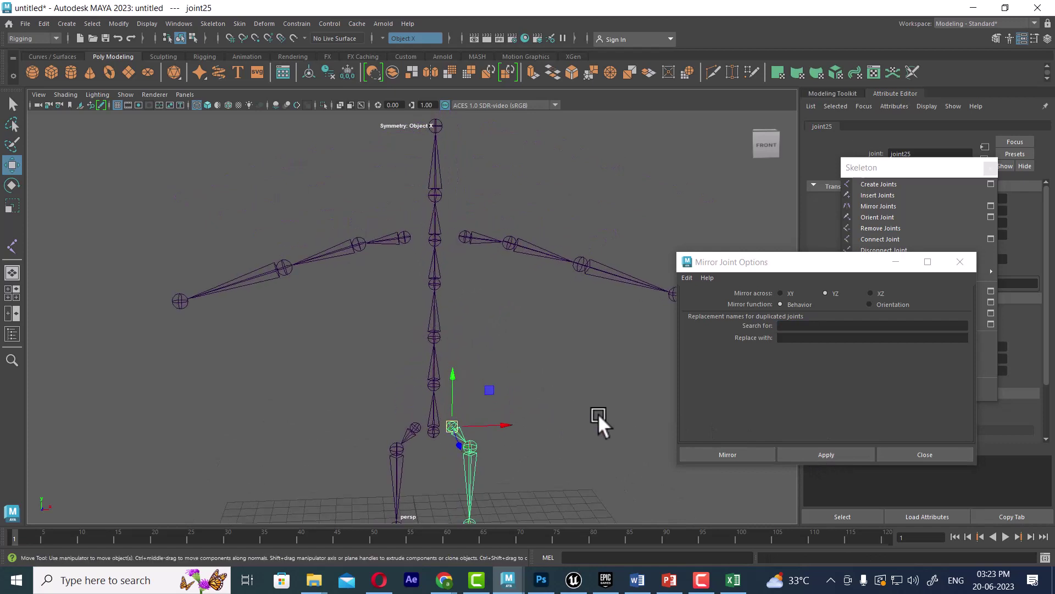
scroll(526, 294, up, 3)
scroll(527, 294, up, 2)
scroll(524, 326, up, 2)
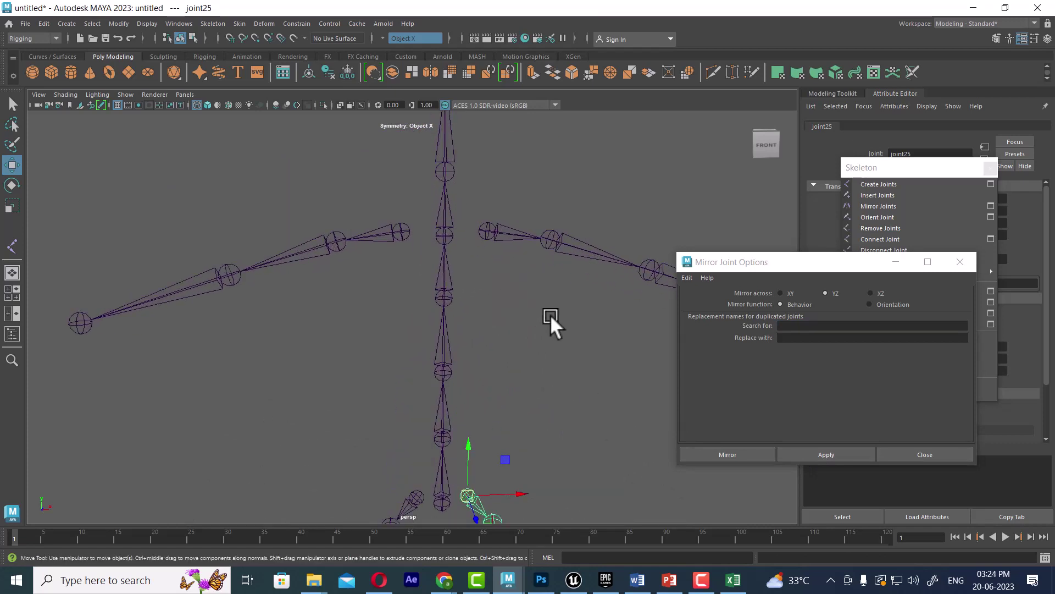
click(406, 237)
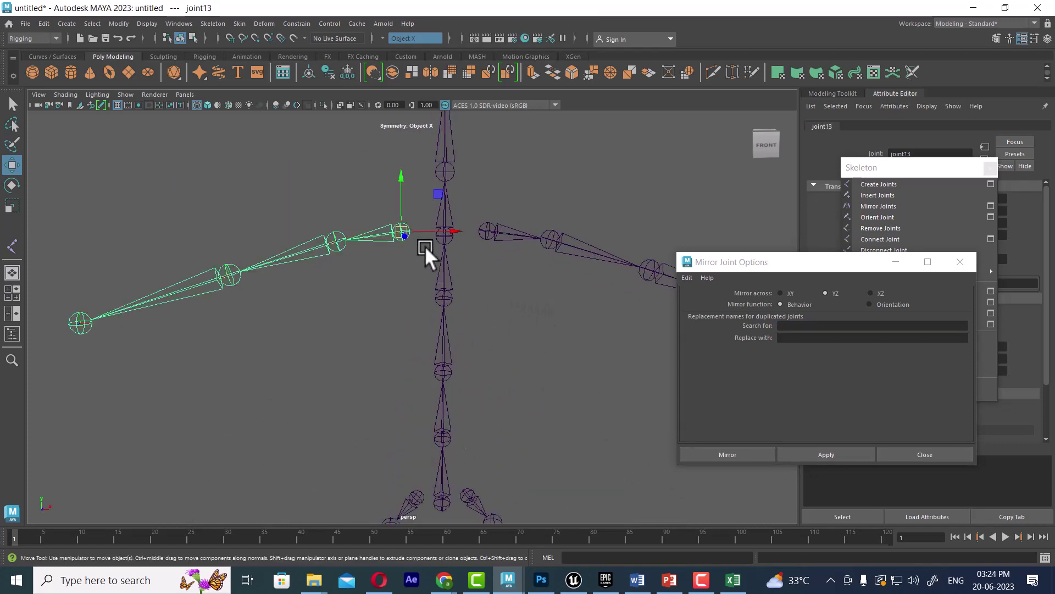
scroll(451, 234, up, 2)
click(466, 187)
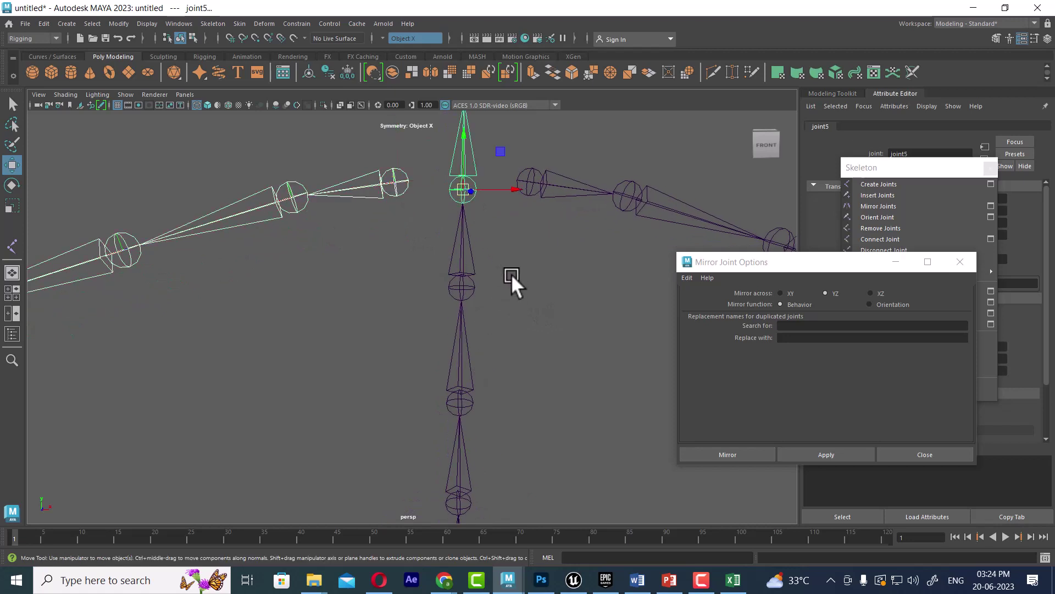
key(p)
click(519, 189)
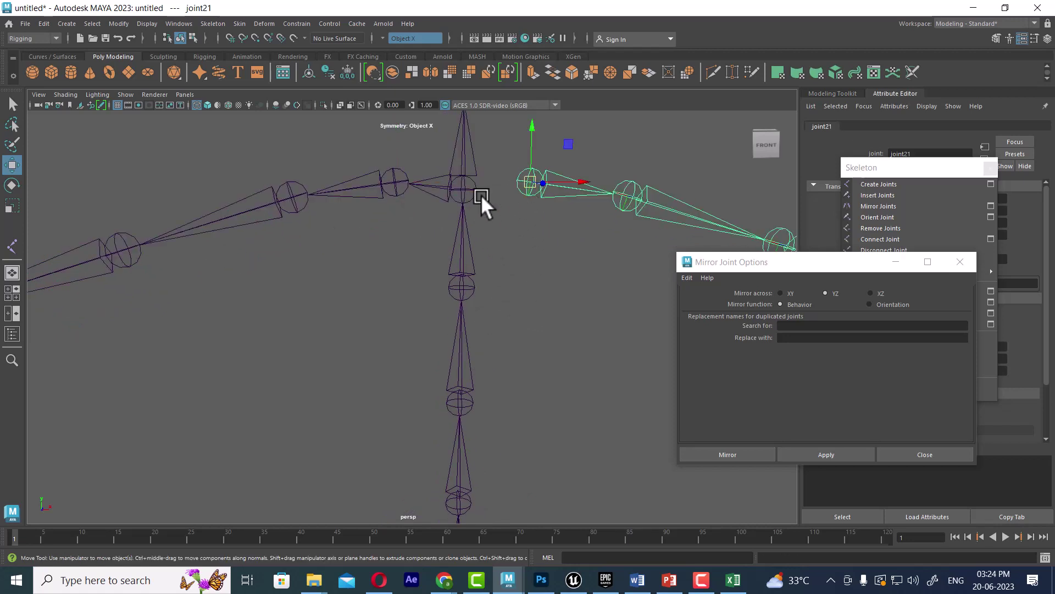
shift+click(467, 189)
key(p)
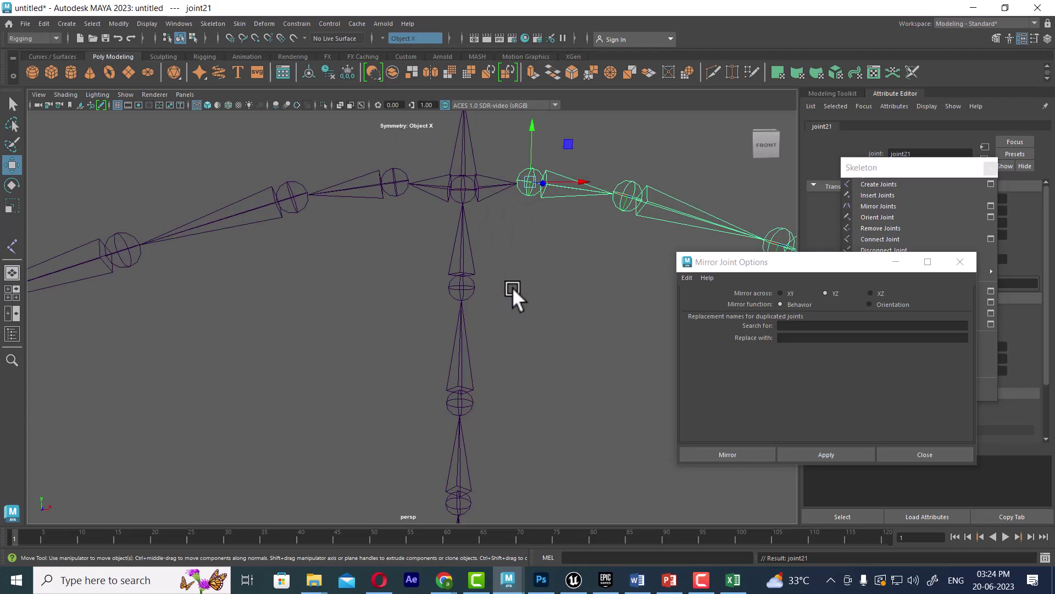
Parent both leg chains to pelvis joint joint1.
key(a)
scroll(501, 332, up, 1)
scroll(494, 342, up, 3)
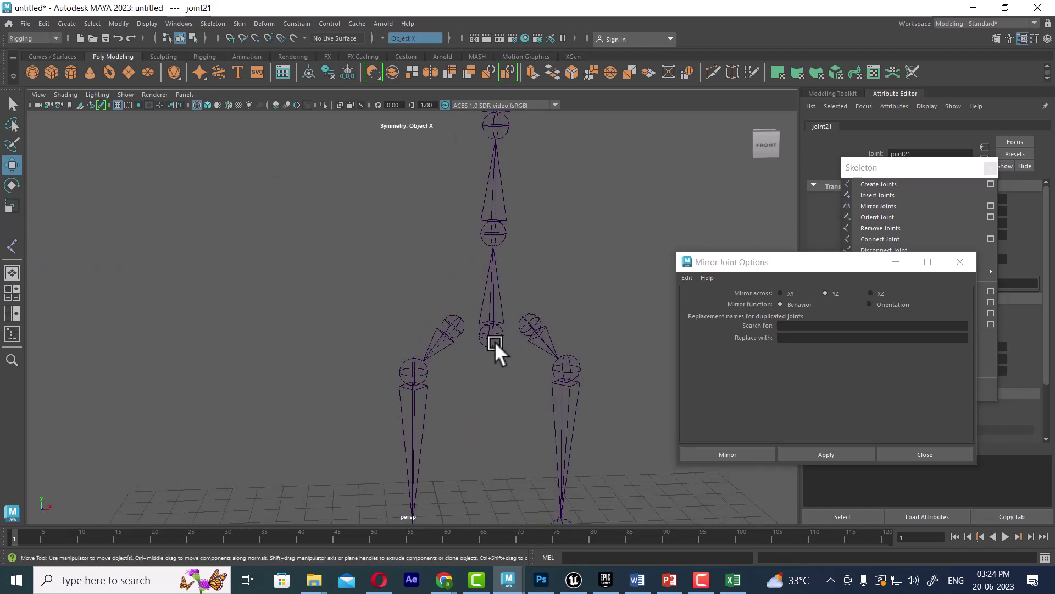
click(455, 323)
shift+click(491, 338)
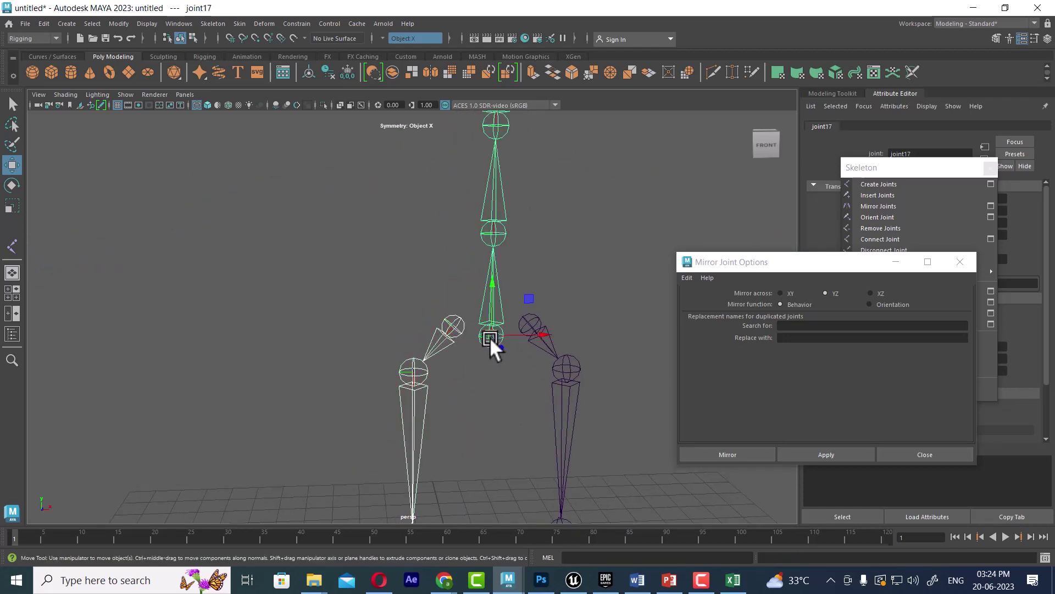
key(p)
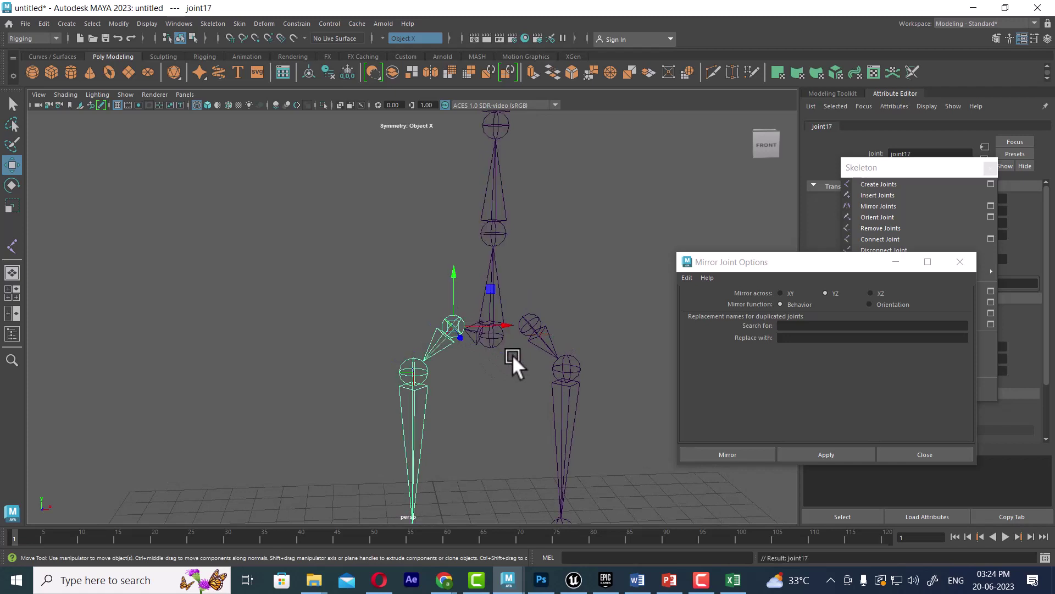
click(533, 322)
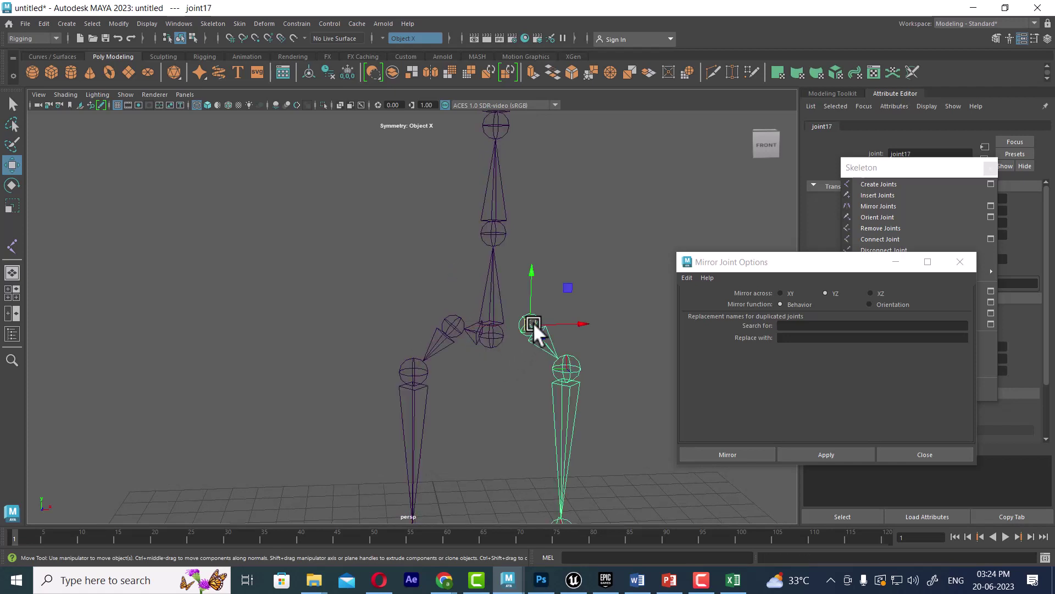
shift+click(496, 340)
key(p)
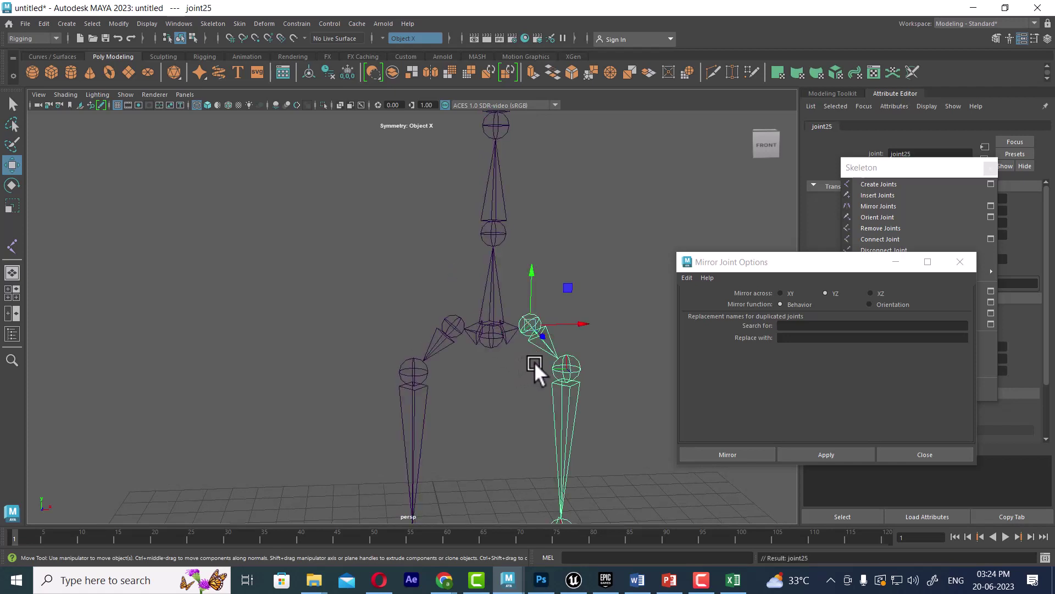
scroll(506, 348, down, 5)
scroll(355, 284, down, 3)
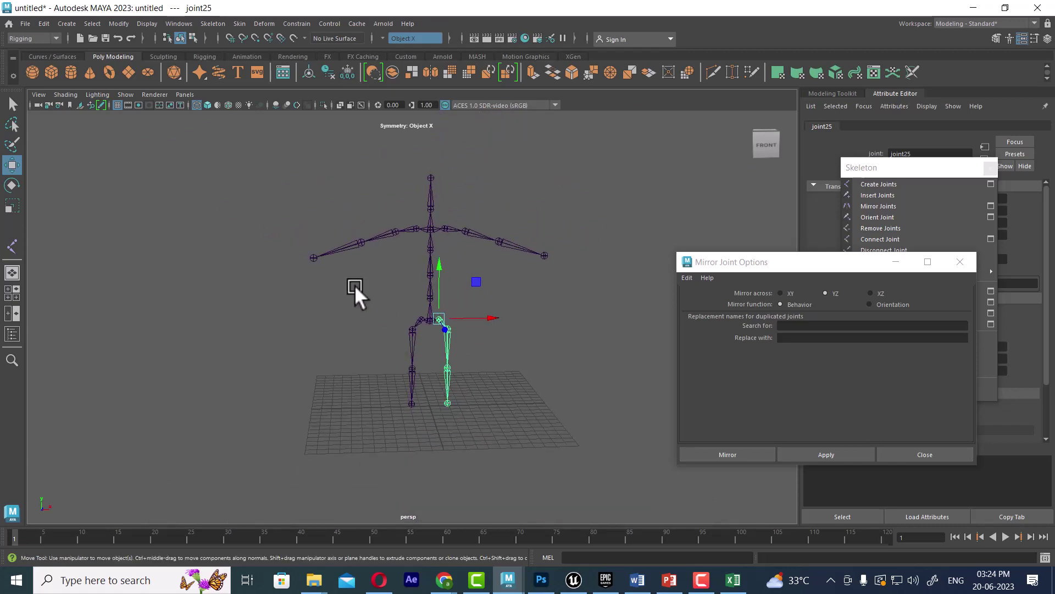
Create a polygon sphere and scale it up uniformly.
mouse_move(470, 394)
alt+mouse_down()
mouse_move(303, 405)
mouse_move(430, 404)
alt+mouse_up()
scroll(429, 396, up, 2)
click(460, 433)
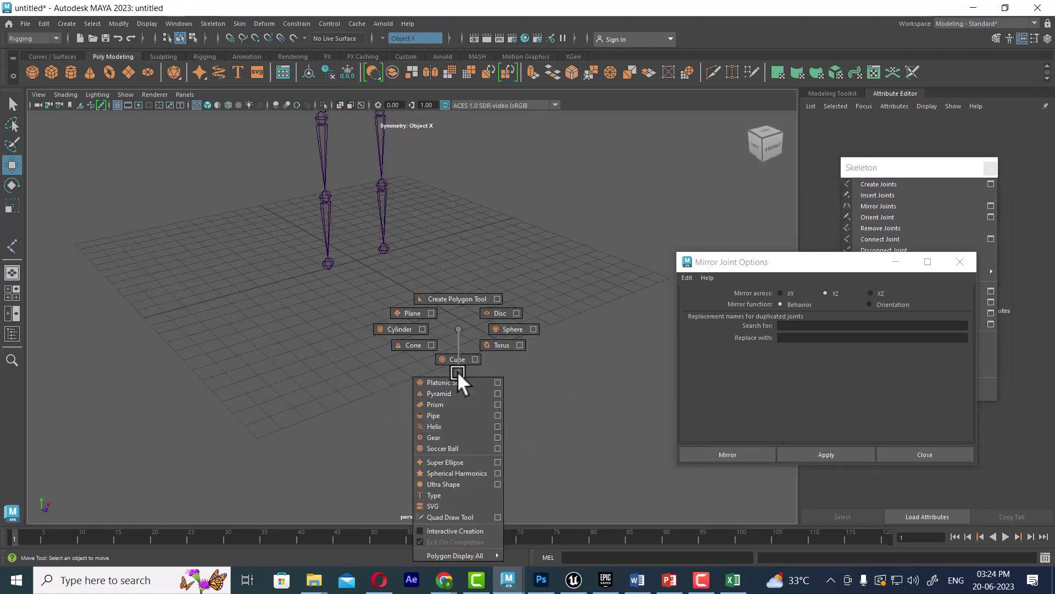
mouse_move(459, 330)
shift+right_down()
mouse_move(458, 371)
mouse_move(513, 329)
shift+right_up()
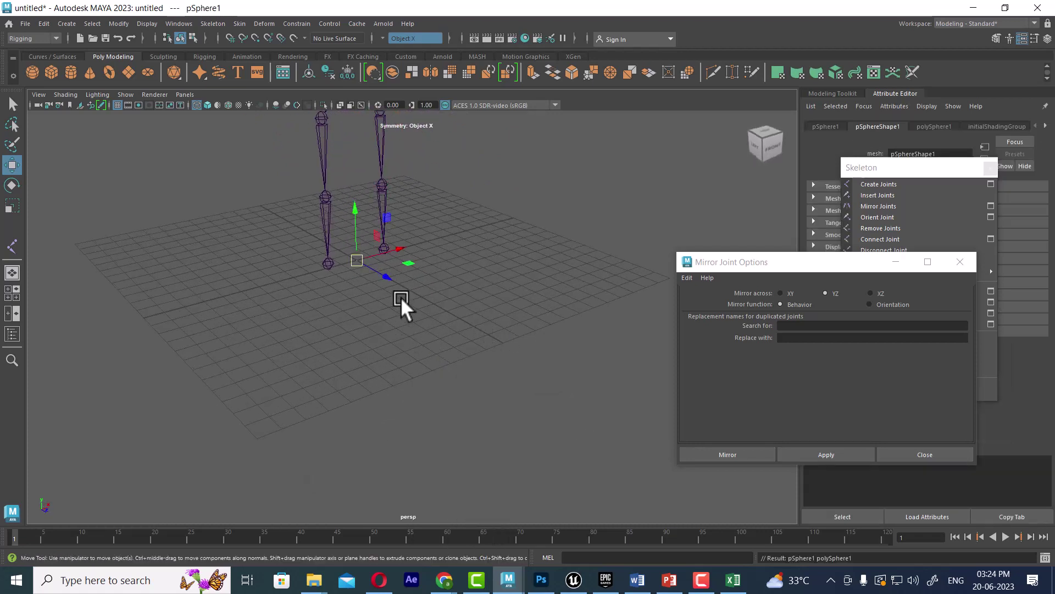
key(r)
mouse_move(353, 259)
mouse_down()
mouse_move(388, 253)
mouse_move(423, 318)
mouse_up()
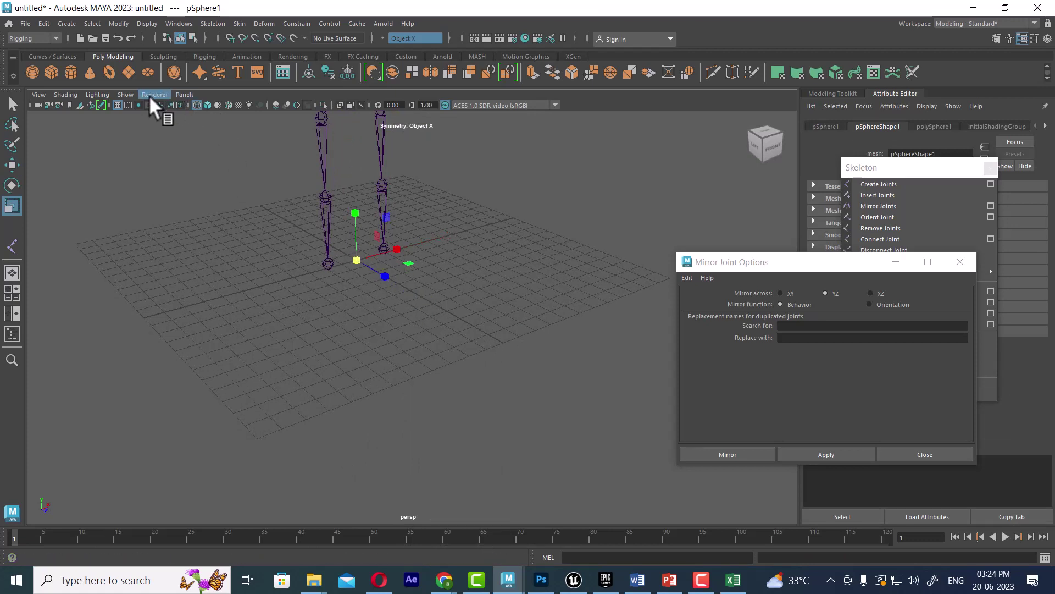
Show polygon meshes again and move the sphere to the front right.
click(119, 96)
click(149, 203)
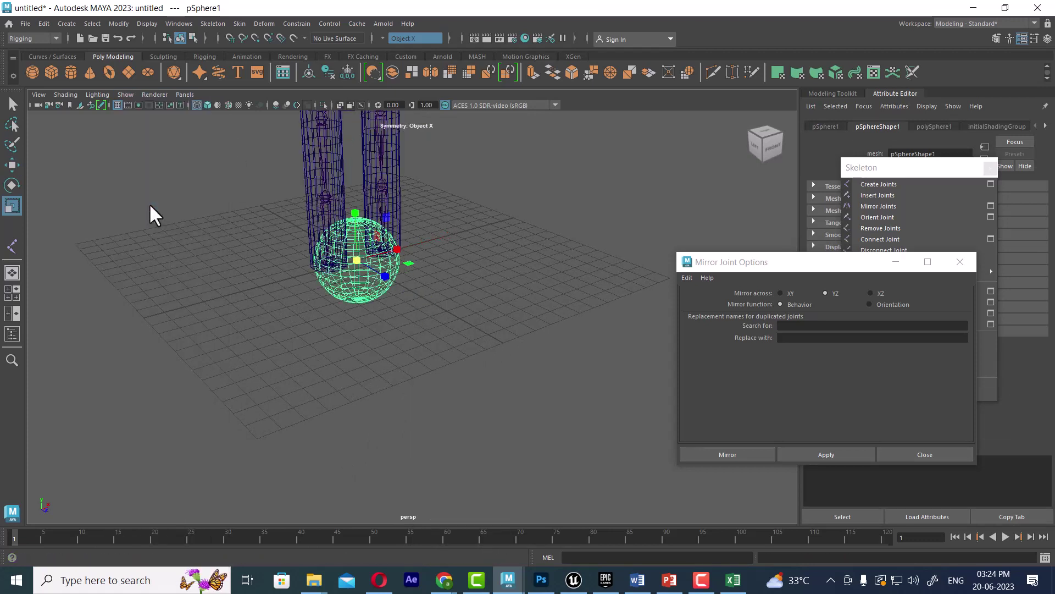
key(w)
drag(394, 276, 573, 339)
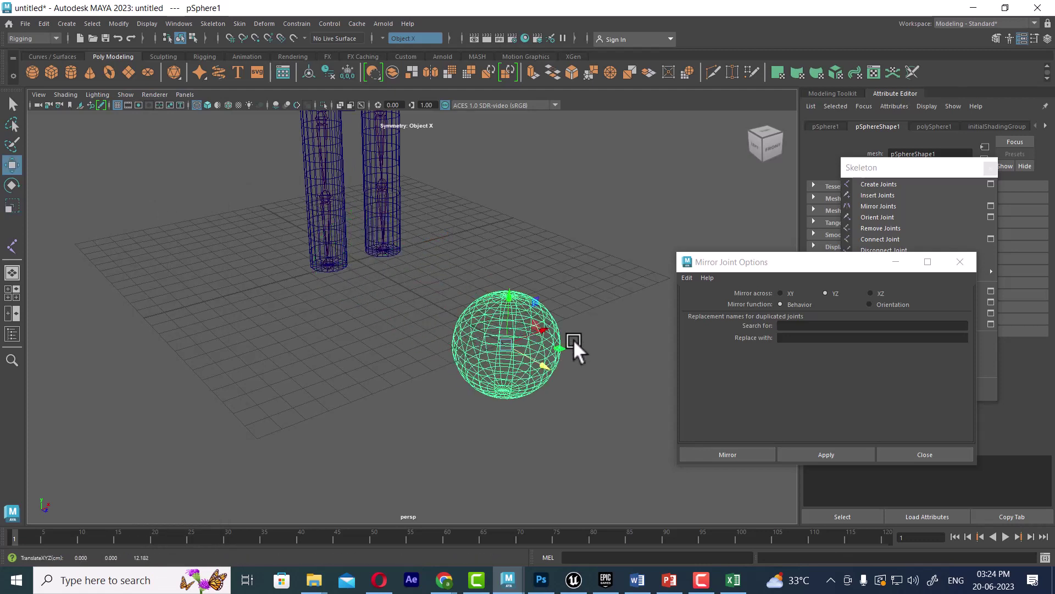
Add a scaled-up polygon cube at lower left and turn on shaded display.
click(352, 374)
shift+right_drag(352, 368, 351, 363)
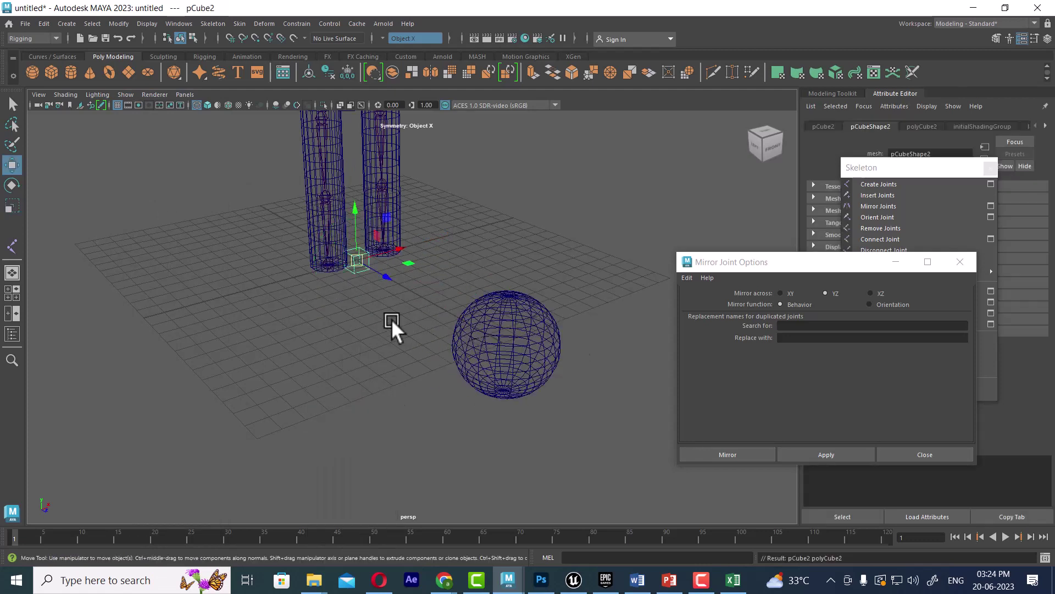
mouse_move(385, 278)
middle_down()
mouse_move(379, 392)
mouse_move(436, 427)
middle_up()
key(r)
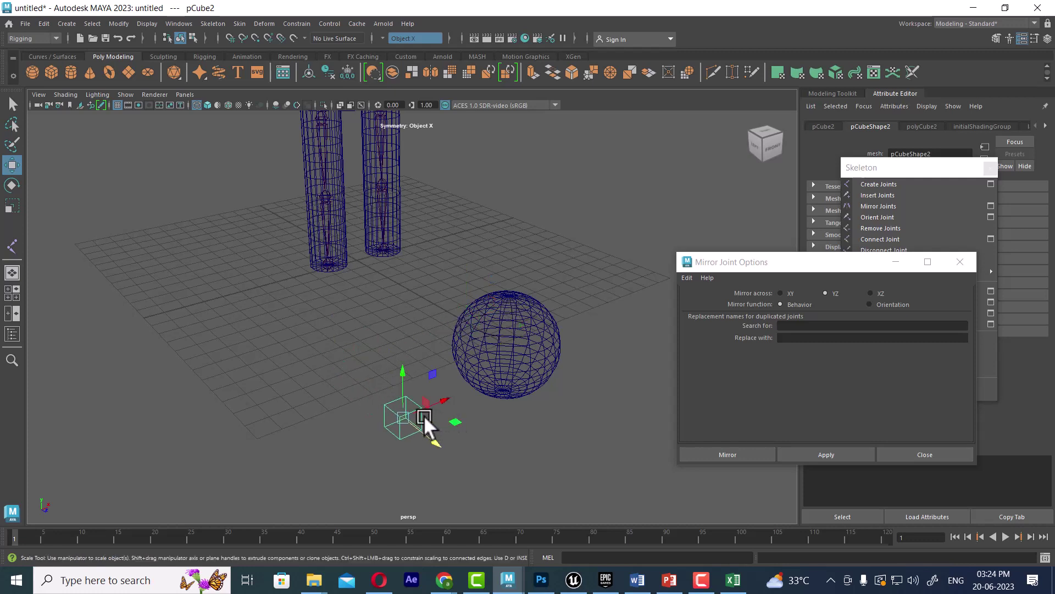
drag(402, 414, 438, 405)
key(5)
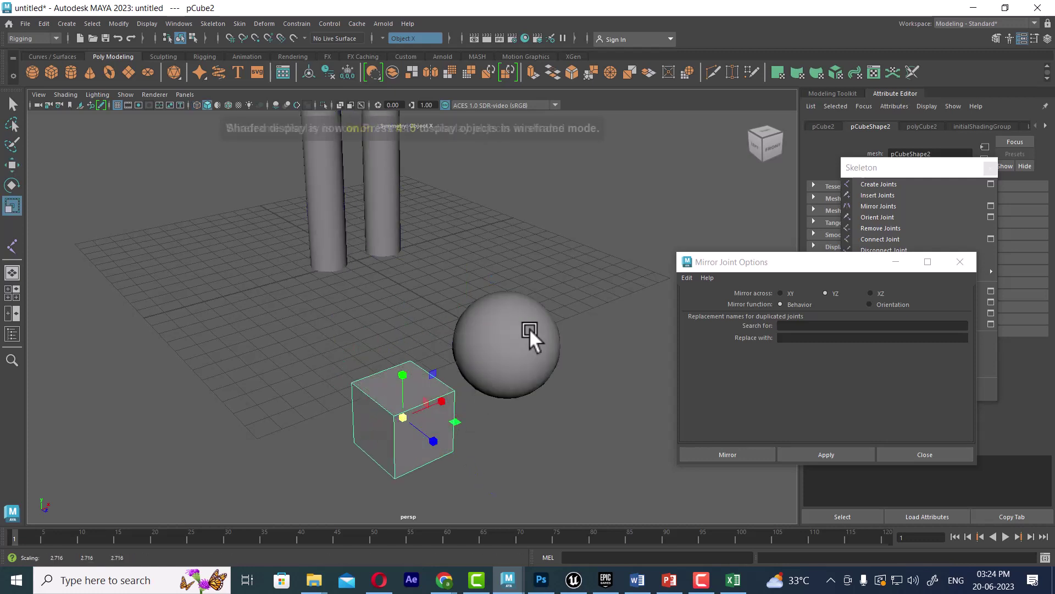
alt+middle_drag(509, 415, 473, 376)
alt+drag(472, 376, 491, 416)
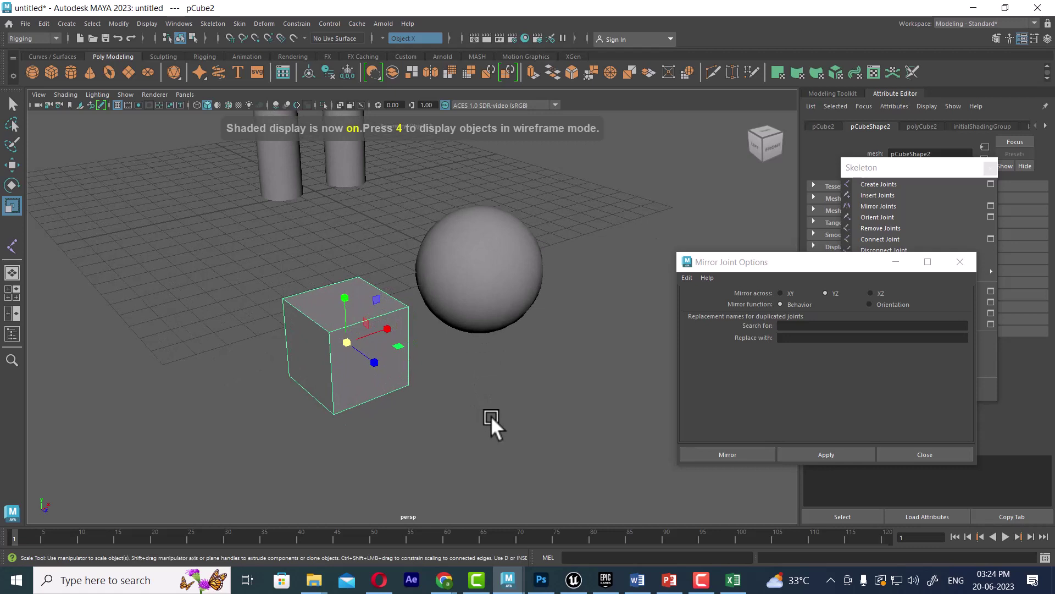
Duplicate the sphere and cube together off to the right.
click(495, 281)
key(w)
click(377, 346)
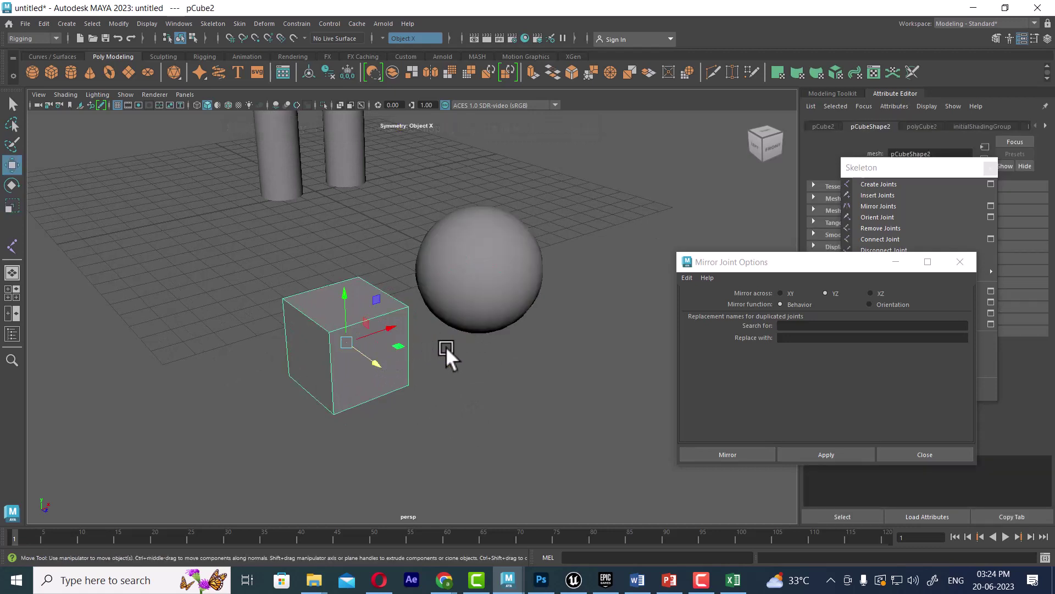
click(497, 284)
alt+drag(499, 283, 452, 337)
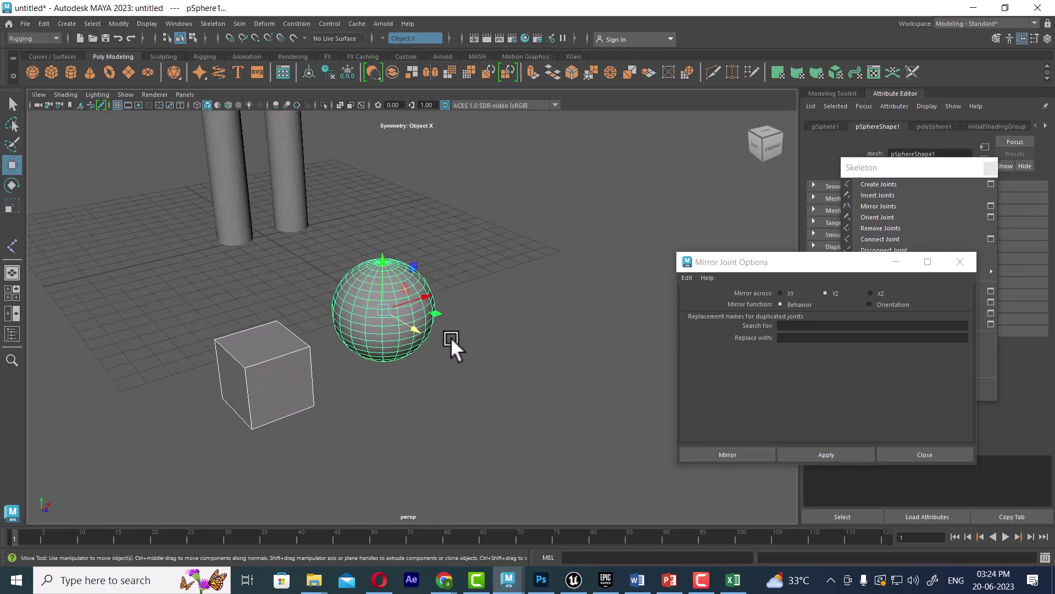
mouse_move(426, 300)
shift+mouse_down()
mouse_move(654, 236)
mouse_move(626, 254)
shift+mouse_up()
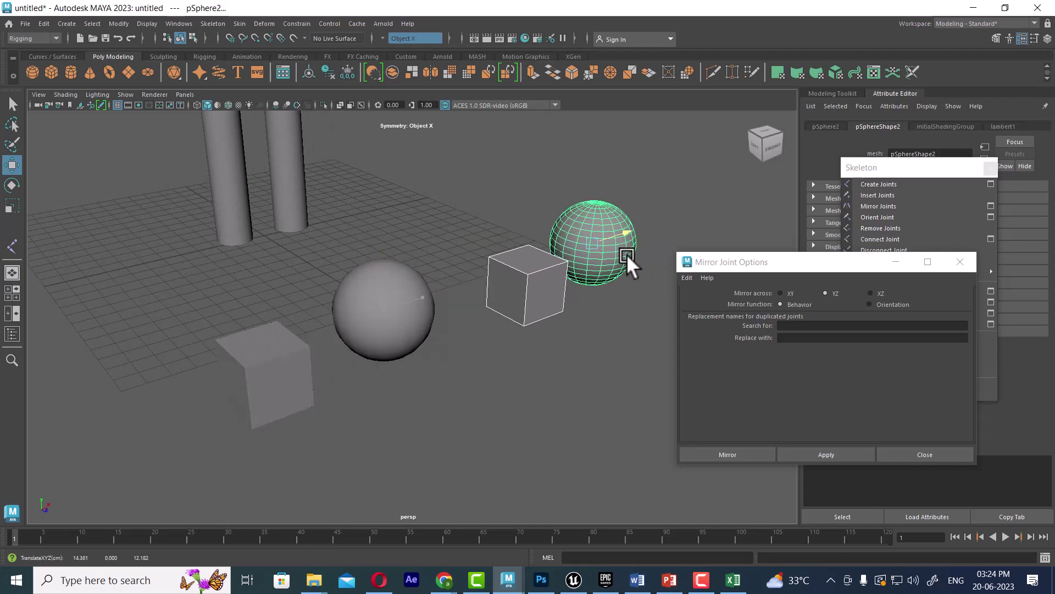
click(485, 400)
Reposition the left sphere-and-cube pair, lowering them and raising the cube.
click(260, 386)
shift+click(393, 314)
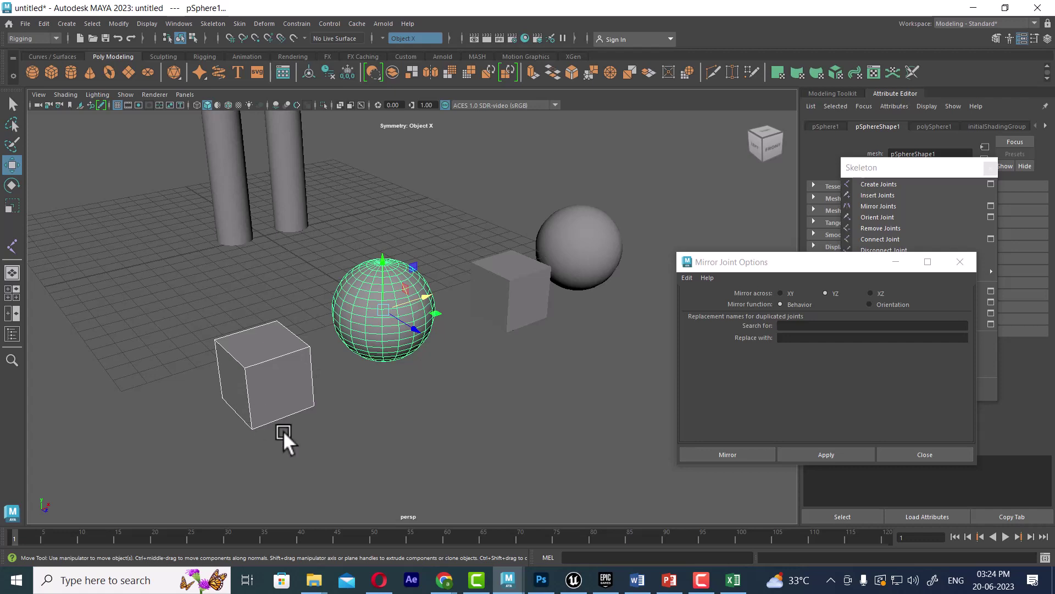
shift+click(396, 302)
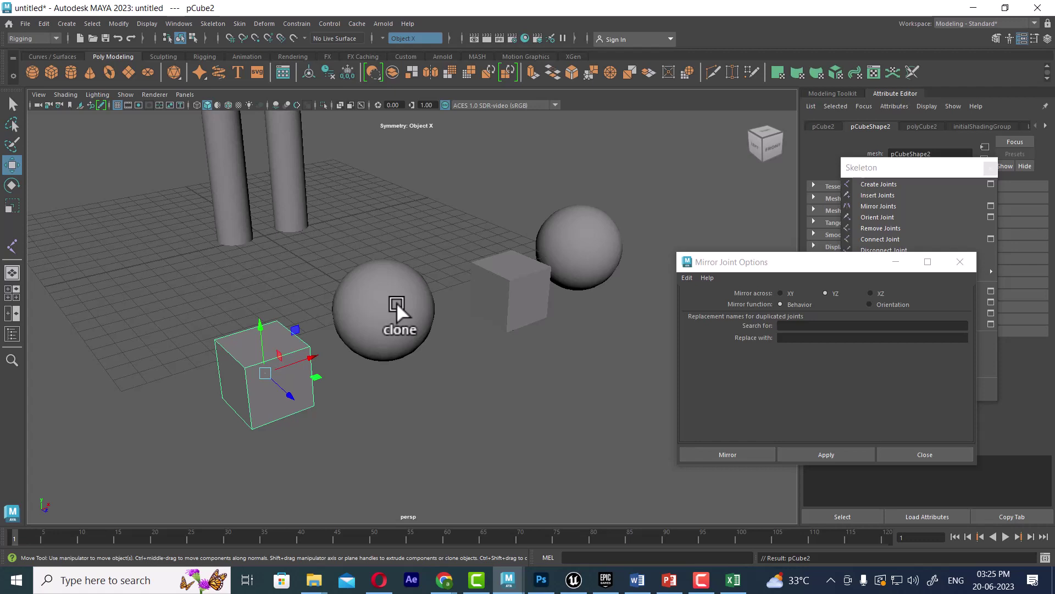
shift+click(373, 305)
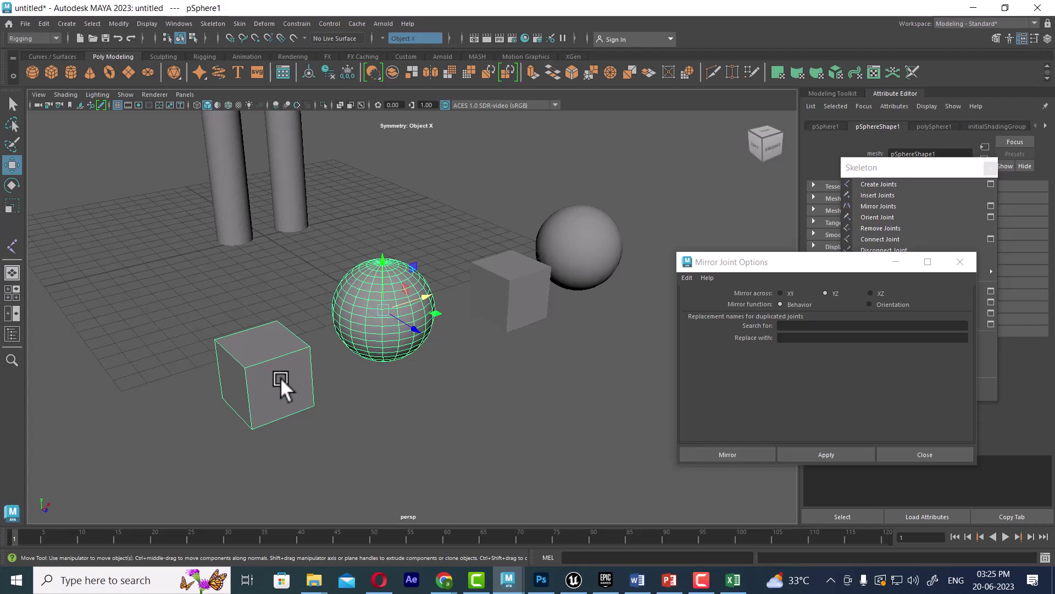
click(391, 393)
key(ctrl+z)
drag(386, 283, 397, 286)
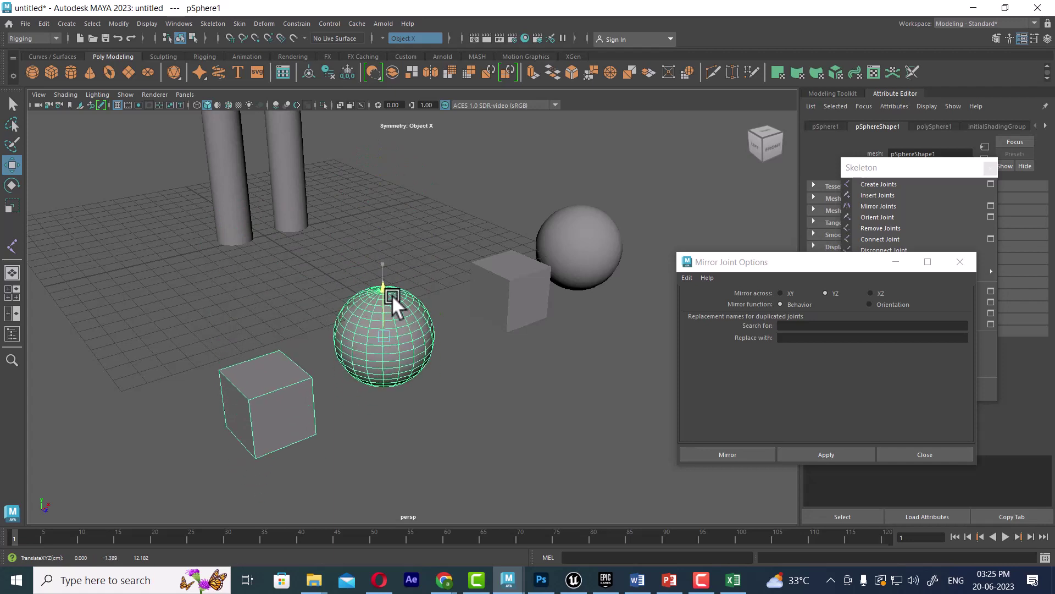
click(376, 383)
click(284, 360)
mouse_move(261, 308)
mouse_down()
mouse_move(253, 238)
mouse_move(231, 308)
mouse_up()
shift+click(372, 310)
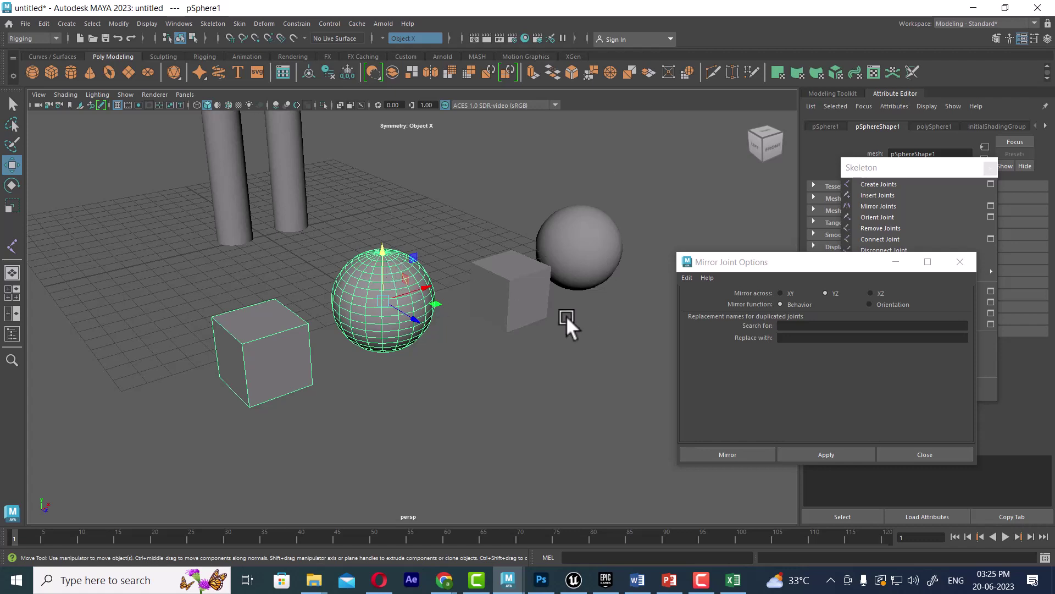
Raise the right-hand cube along with its attached sphere.
alt+drag(566, 316, 523, 320)
click(543, 389)
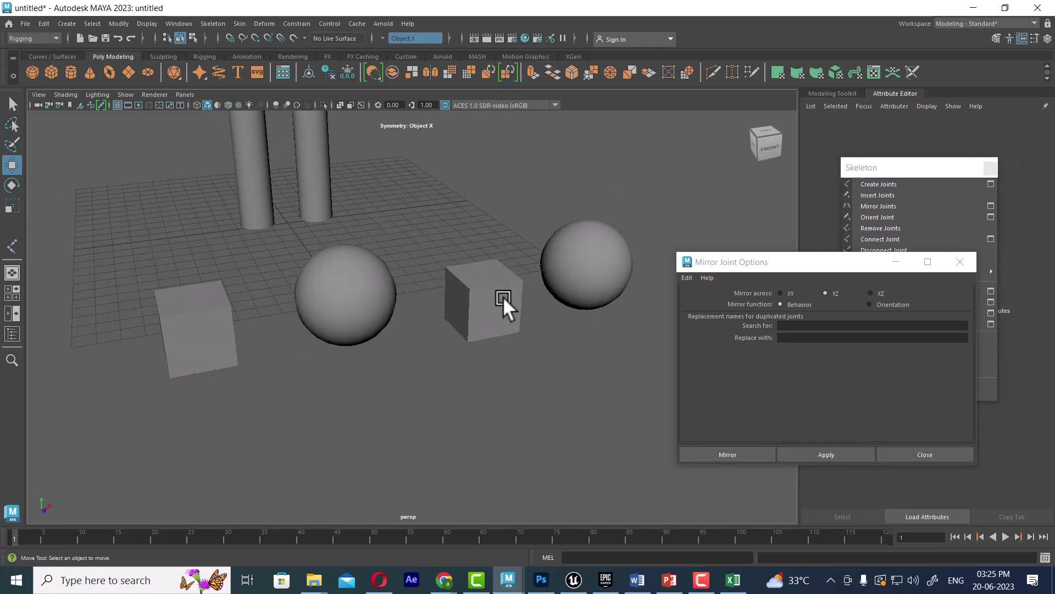
click(581, 266)
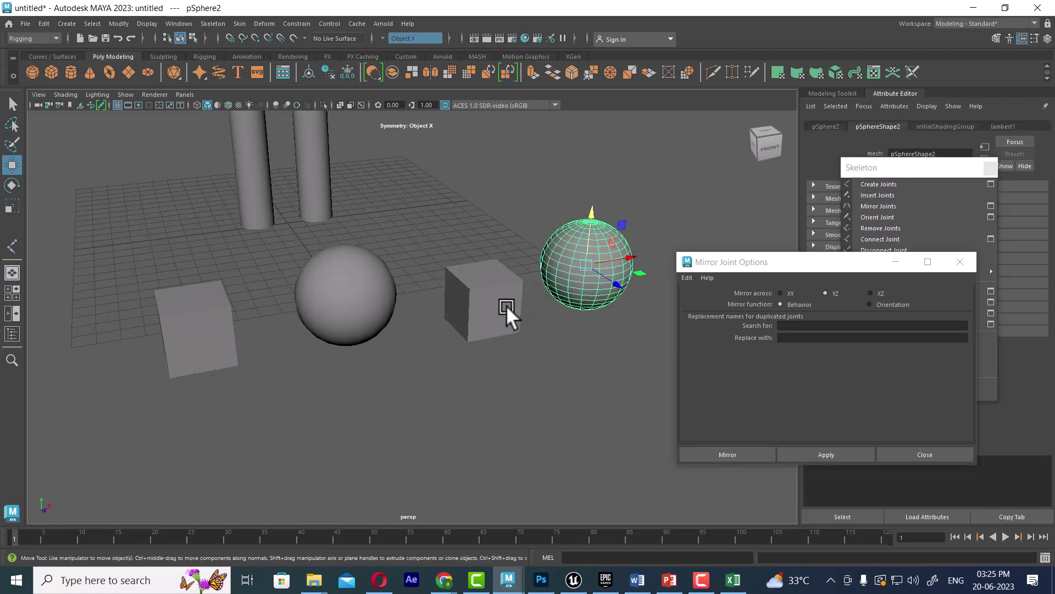
click(487, 303)
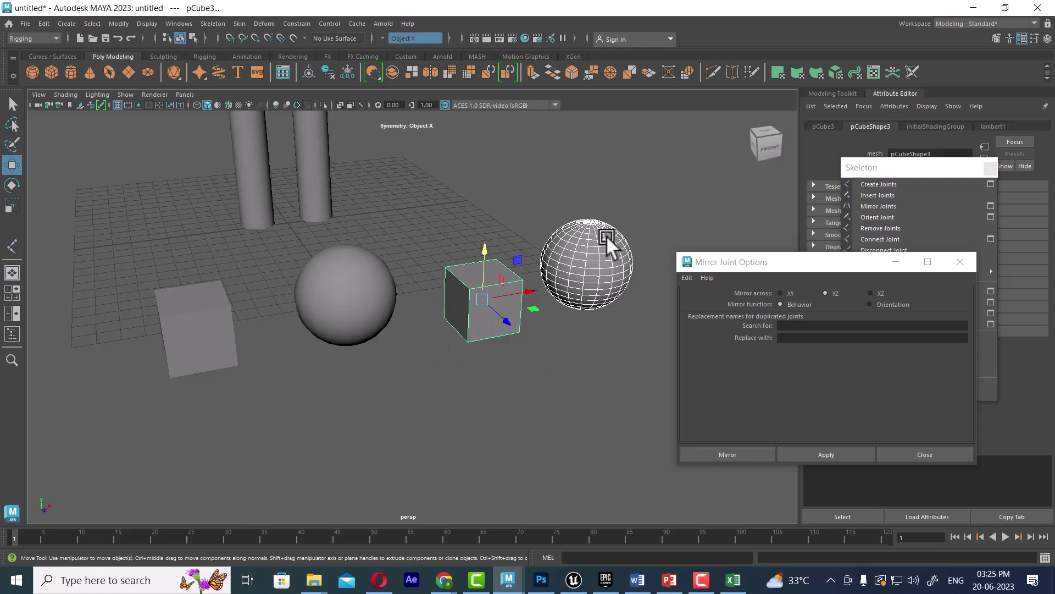
click(585, 277)
click(547, 362)
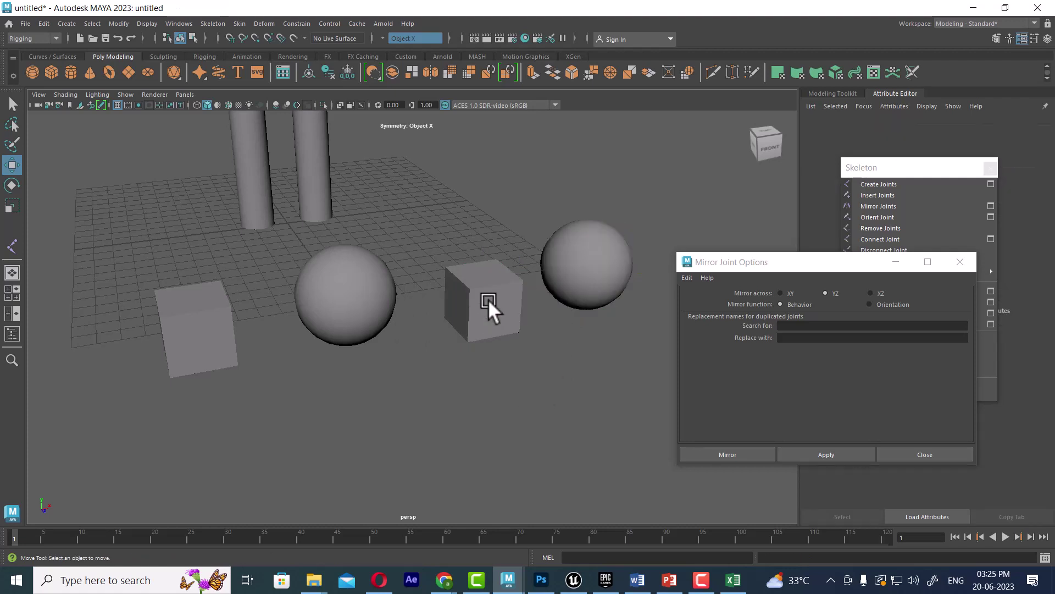
click(489, 299)
mouse_move(484, 259)
mouse_down()
mouse_move(482, 178)
mouse_move(464, 232)
mouse_up()
Lower the middle sphere and the left cube.
click(362, 276)
drag(344, 253, 353, 259)
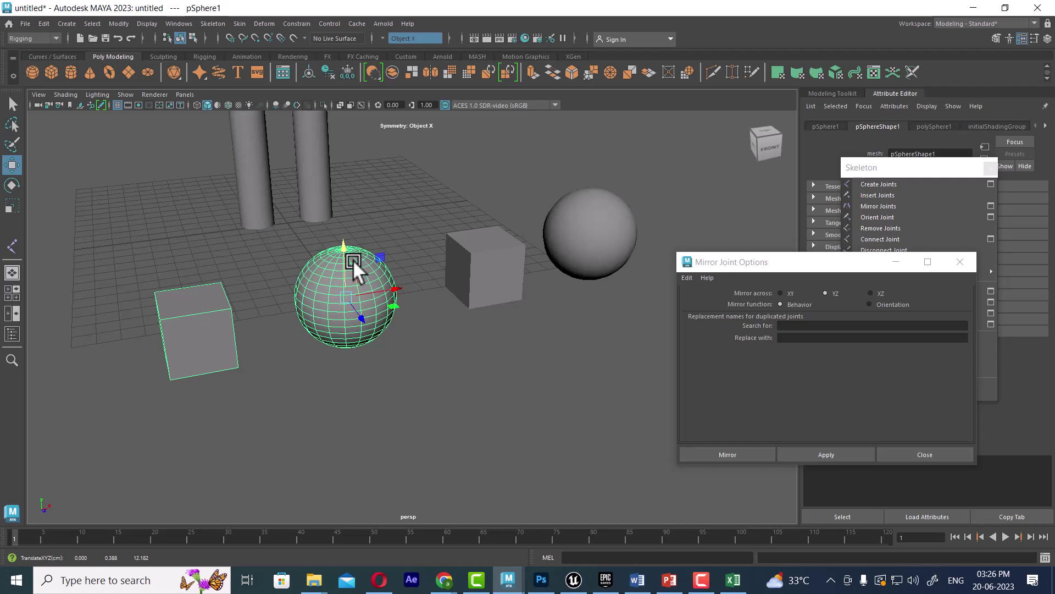
click(390, 357)
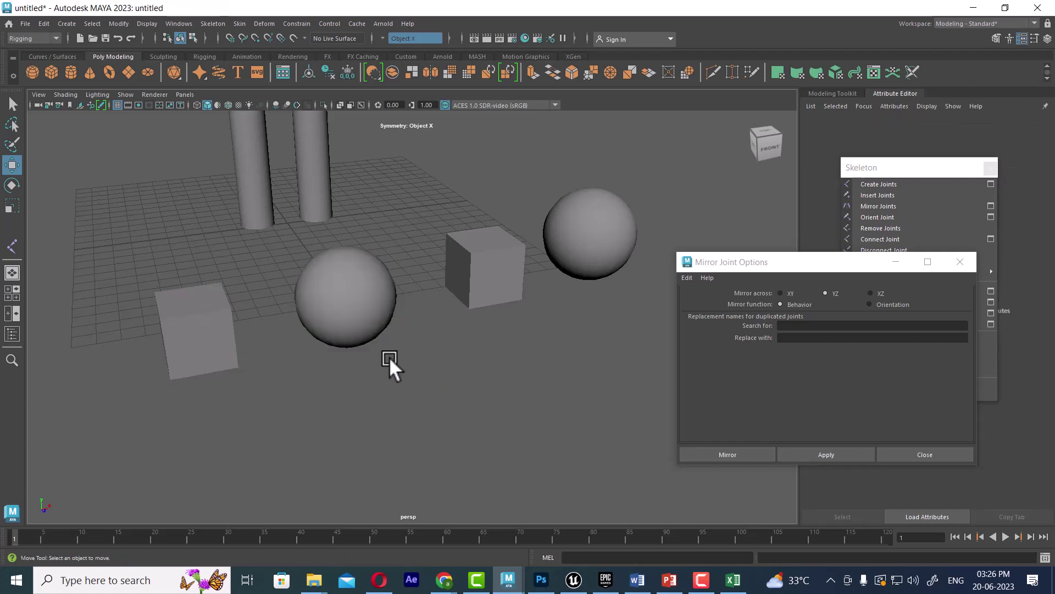
click(355, 264)
drag(346, 244, 338, 287)
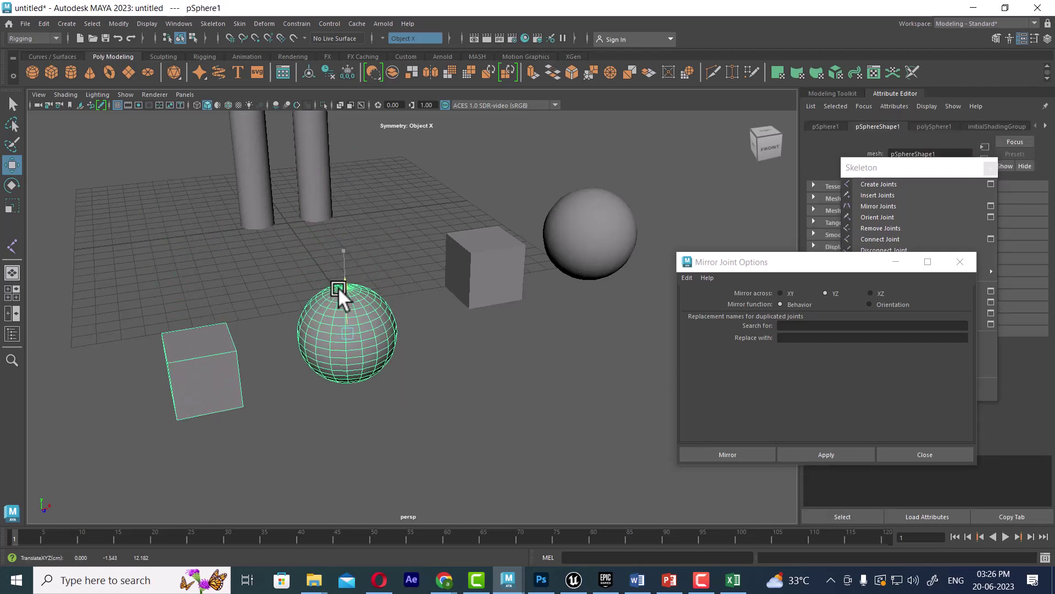
Lower the right-hand sphere and the right-hand cube.
click(547, 250)
drag(597, 180, 589, 287)
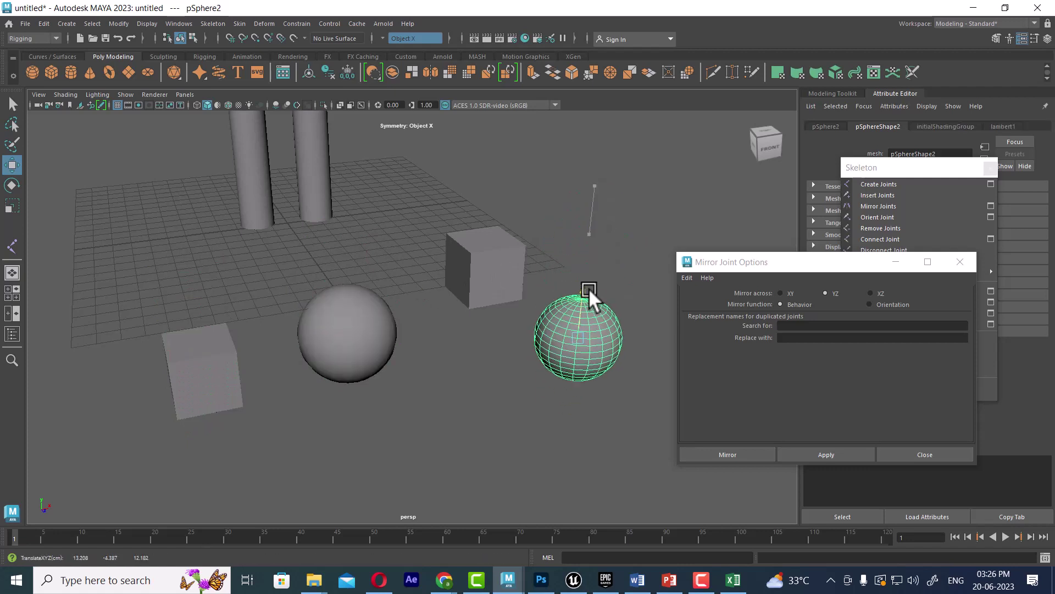
click(485, 275)
mouse_move(486, 226)
mouse_down()
mouse_move(495, 255)
mouse_move(555, 225)
mouse_up()
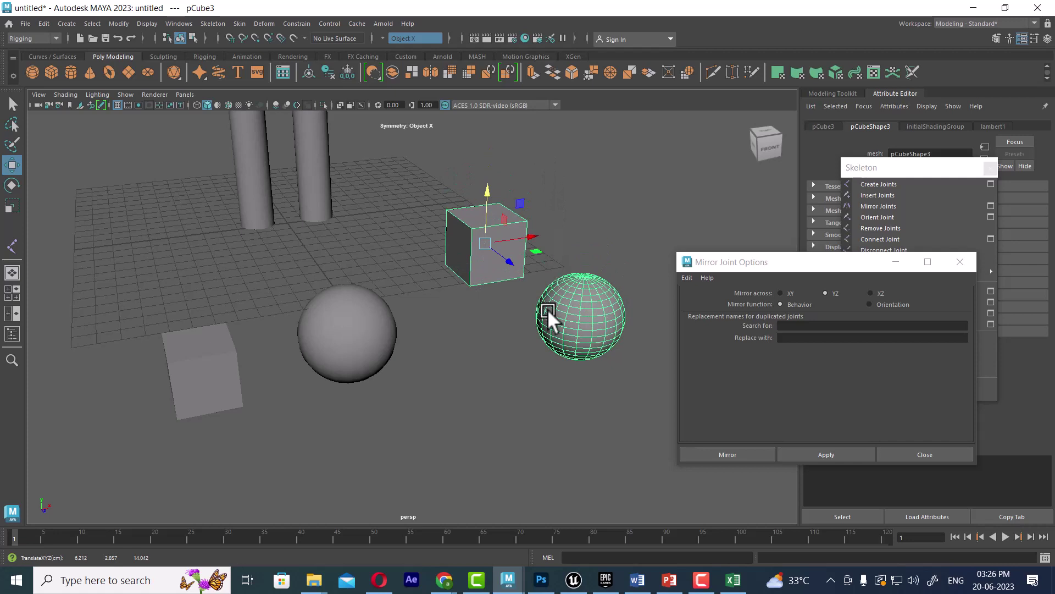
Delete the right-hand cube and sphere.
click(455, 338)
click(395, 324)
key(ctrl+z)
key(ctrl+z)
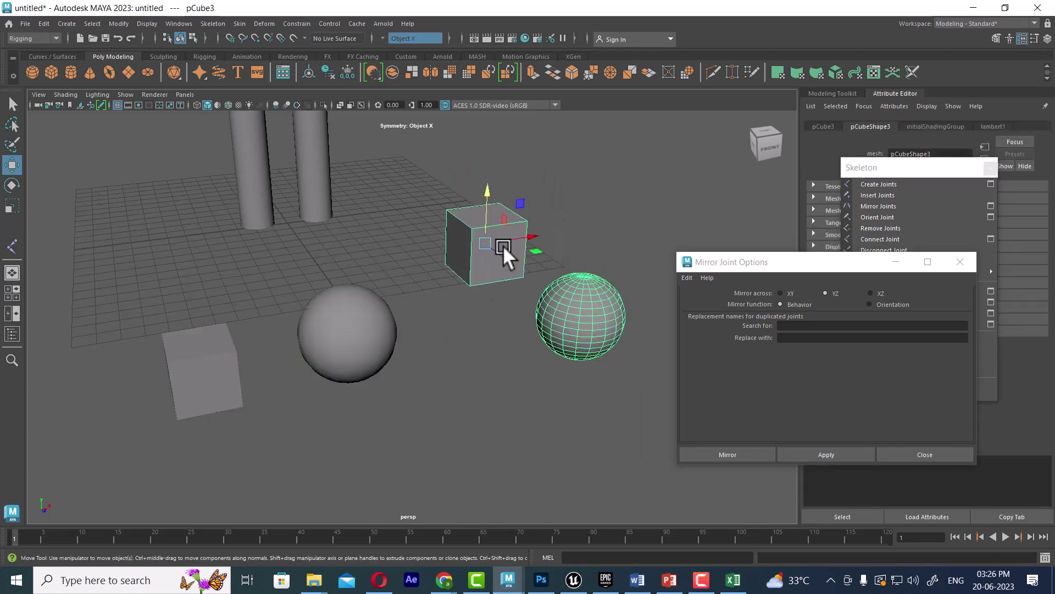
key(Delete)
shift+click(354, 346)
Delete the middle sphere and left cube, then view the character in wireframe.
key(Delete)
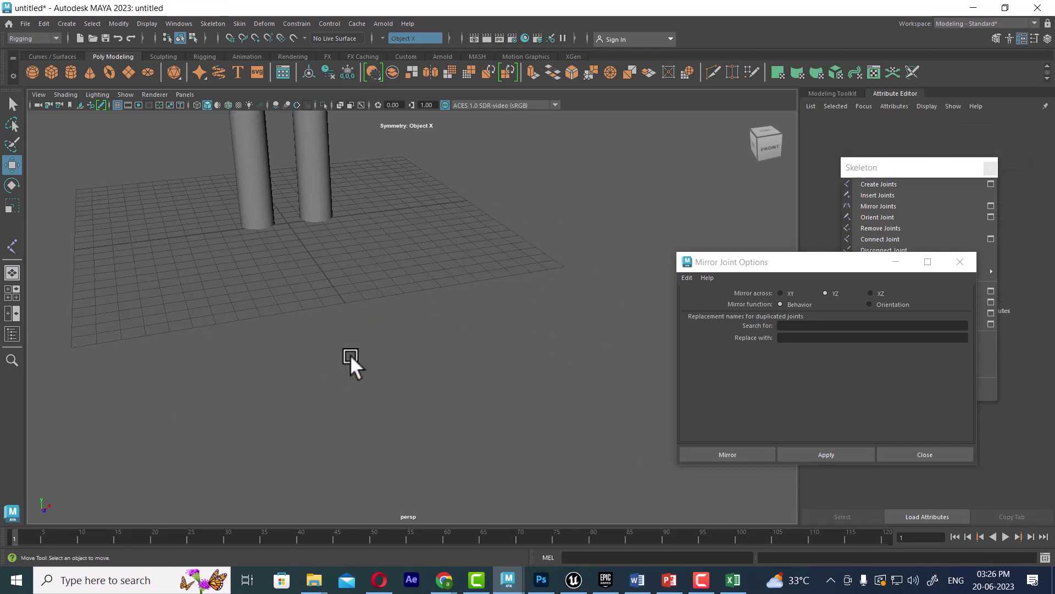
mouse_move(446, 412)
alt+mouse_down()
mouse_move(384, 304)
mouse_move(407, 311)
mouse_move(392, 333)
mouse_move(451, 339)
alt+mouse_up()
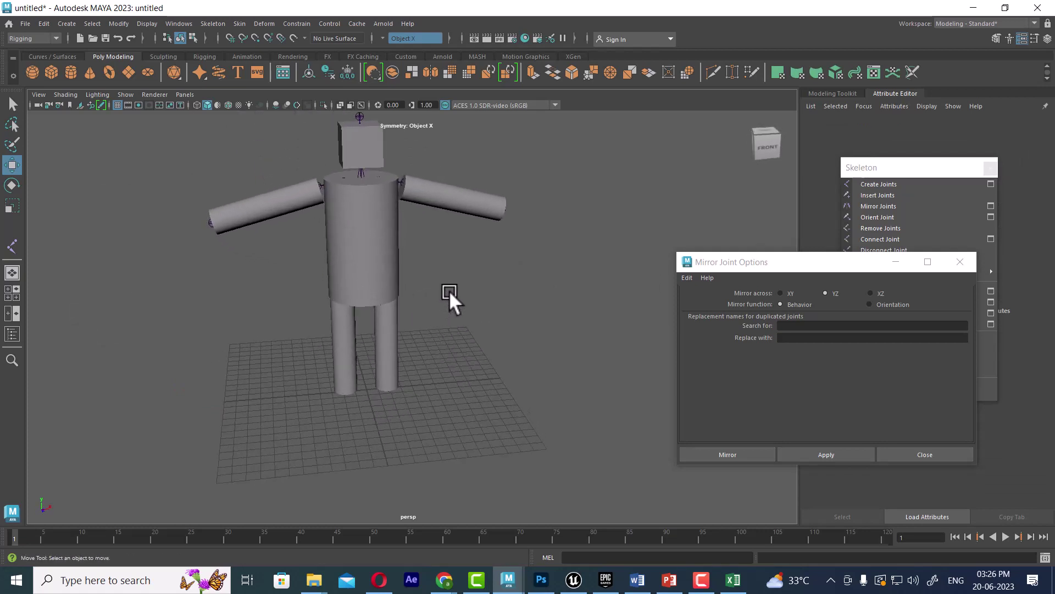
key(4)
mouse_move(462, 302)
alt+mouse_down()
mouse_move(397, 288)
mouse_move(447, 344)
alt+mouse_up()
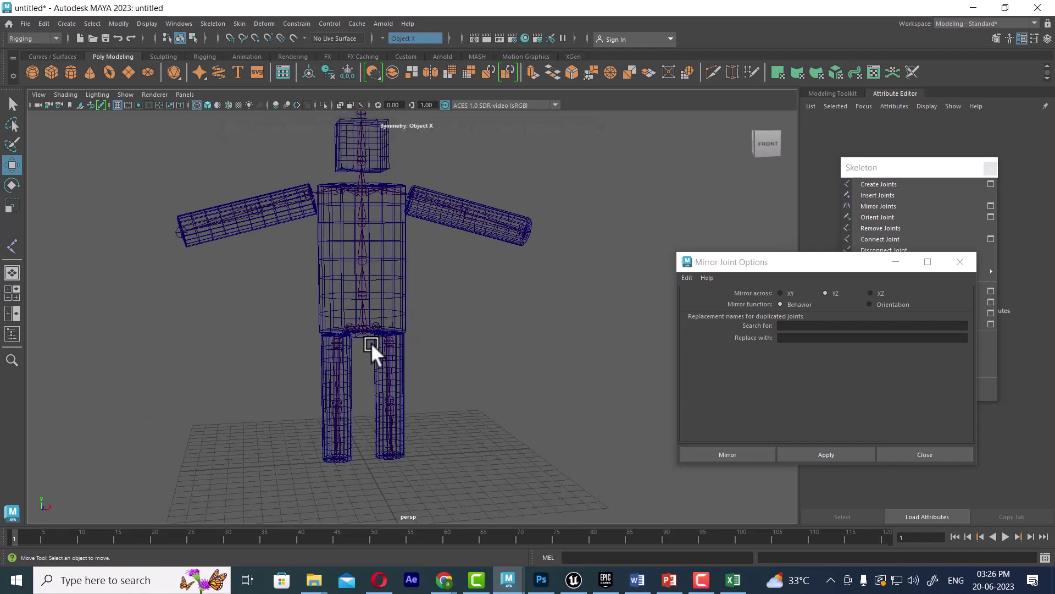
Select the skeleton's root joint to pick the whole skeleton.
scroll(396, 366, up, 2)
click(346, 337)
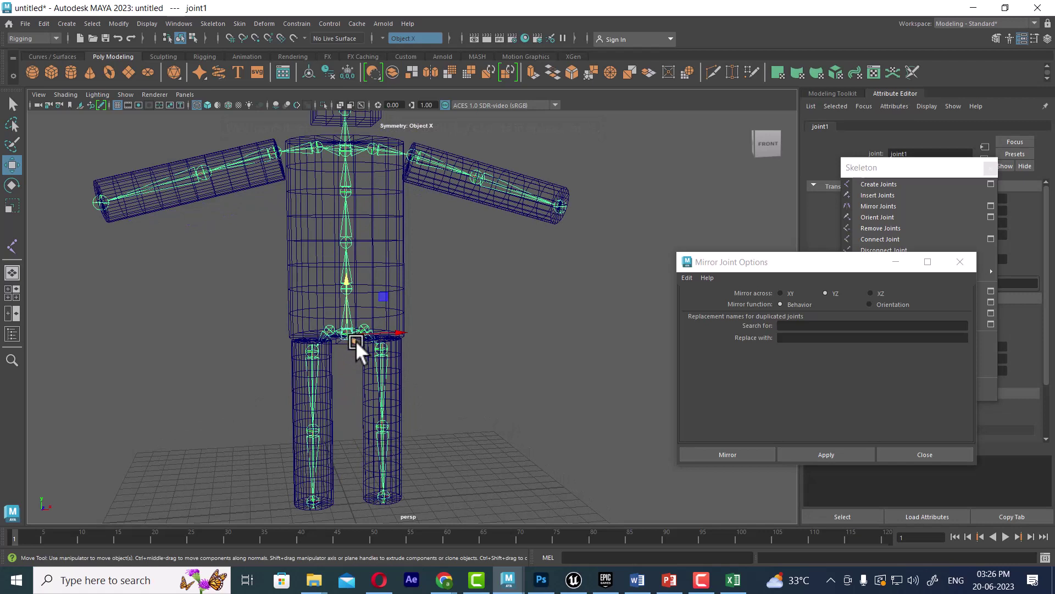
click(386, 184)
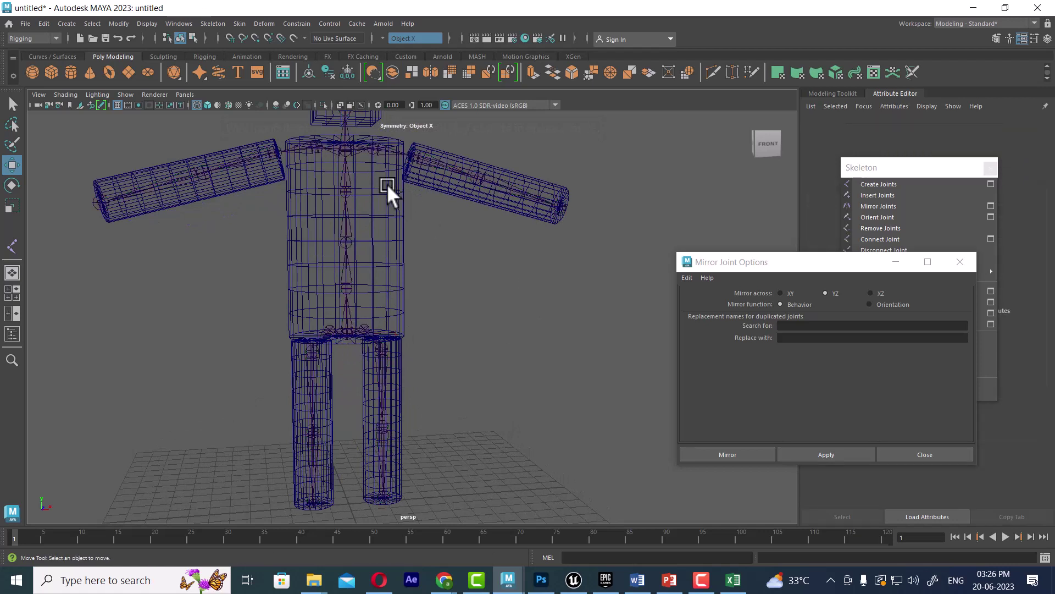
click(348, 149)
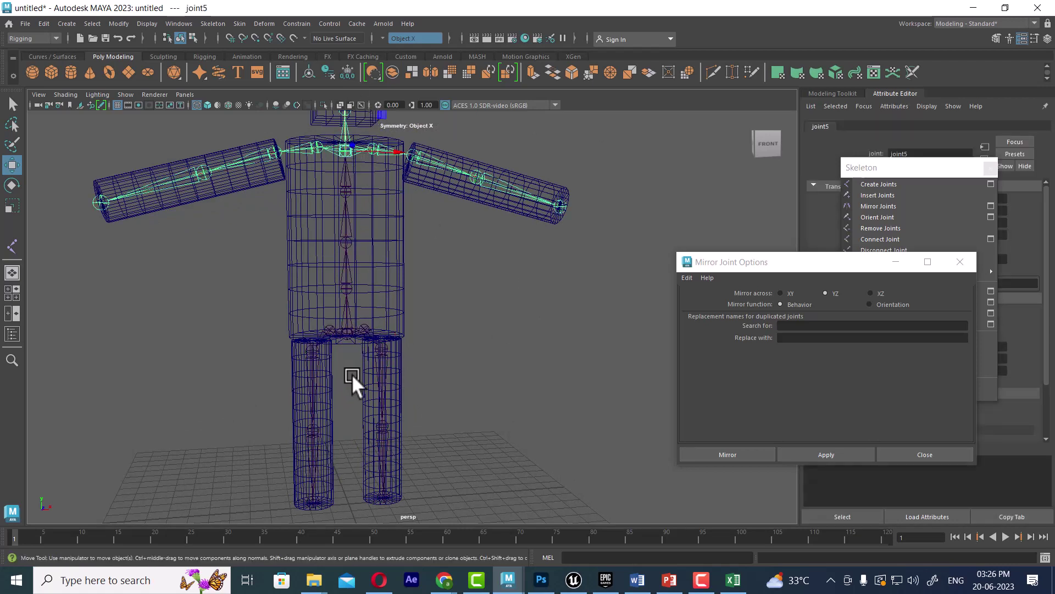
click(348, 333)
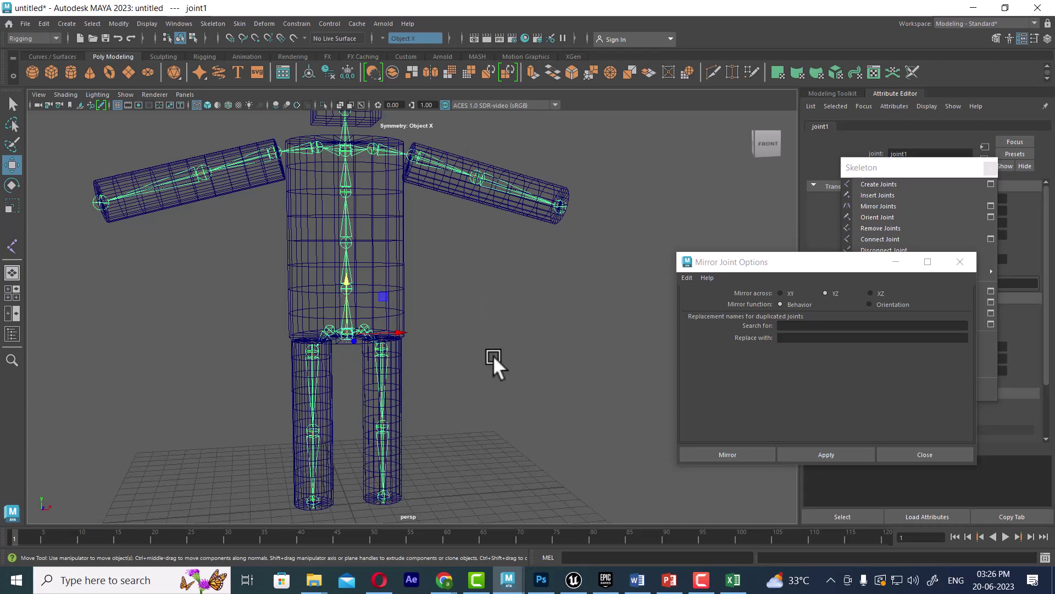
scroll(473, 336, down, 5)
Close Mirror Joint Options and frame the character in front view.
click(957, 455)
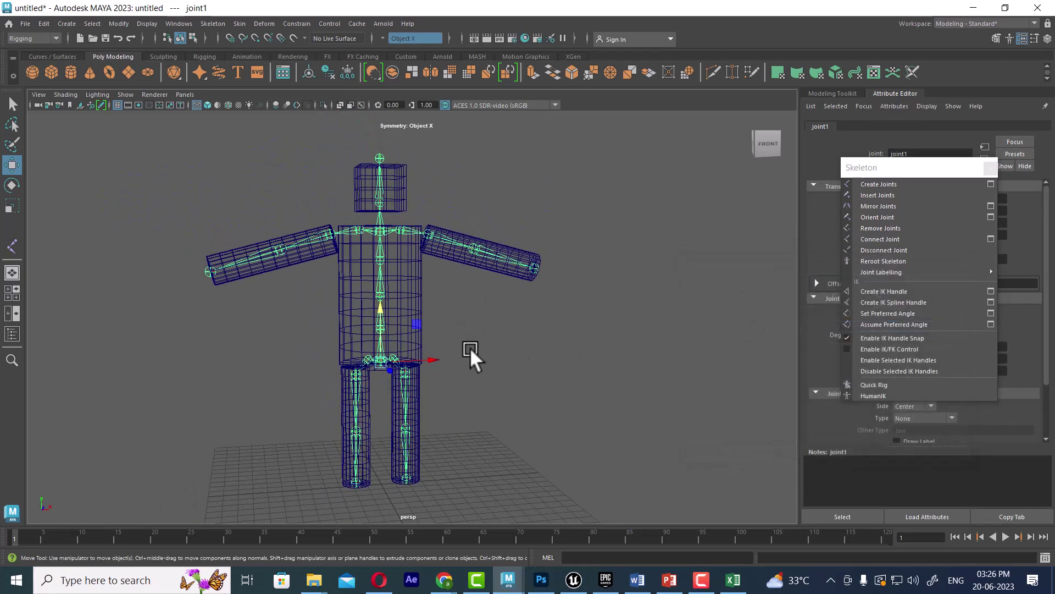
alt+right_drag(485, 373, 406, 394)
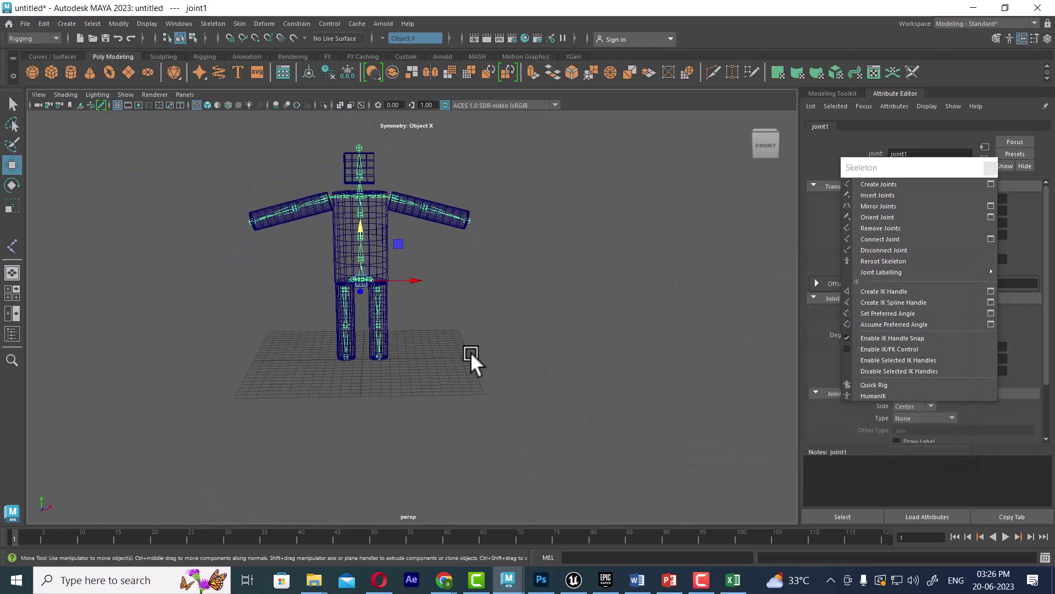
key(space)
drag(499, 342, 504, 360)
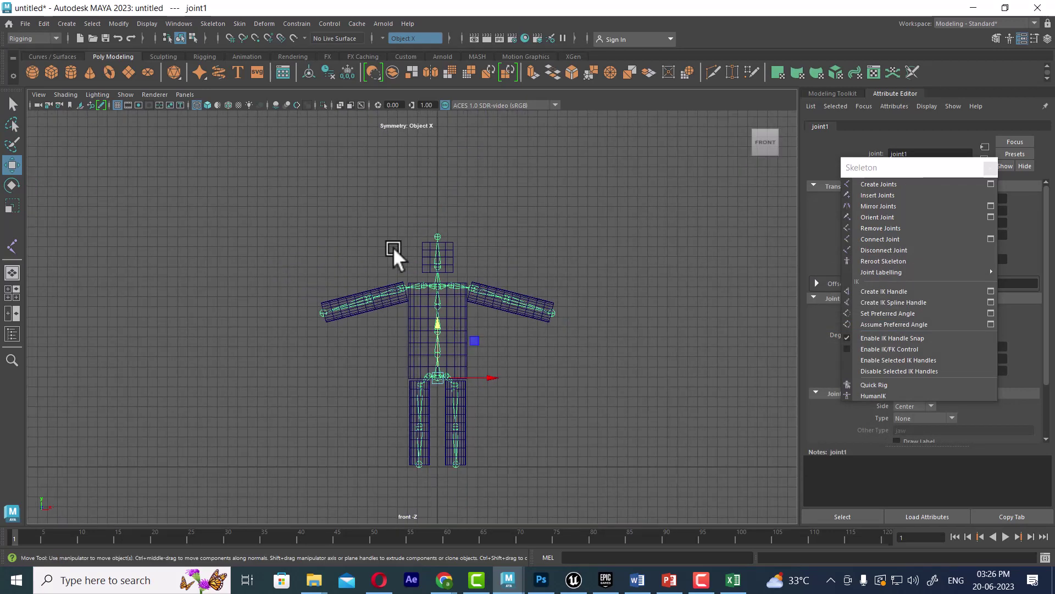
alt+middle_drag(363, 231, 441, 349)
Create a polygon cylinder and place it right of the character.
click(441, 348)
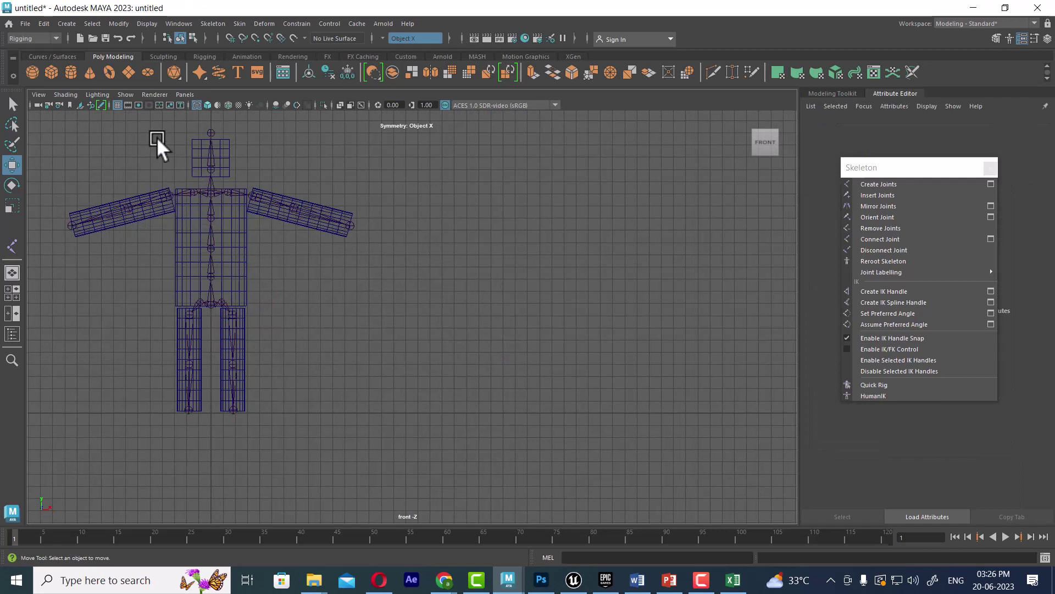
click(71, 71)
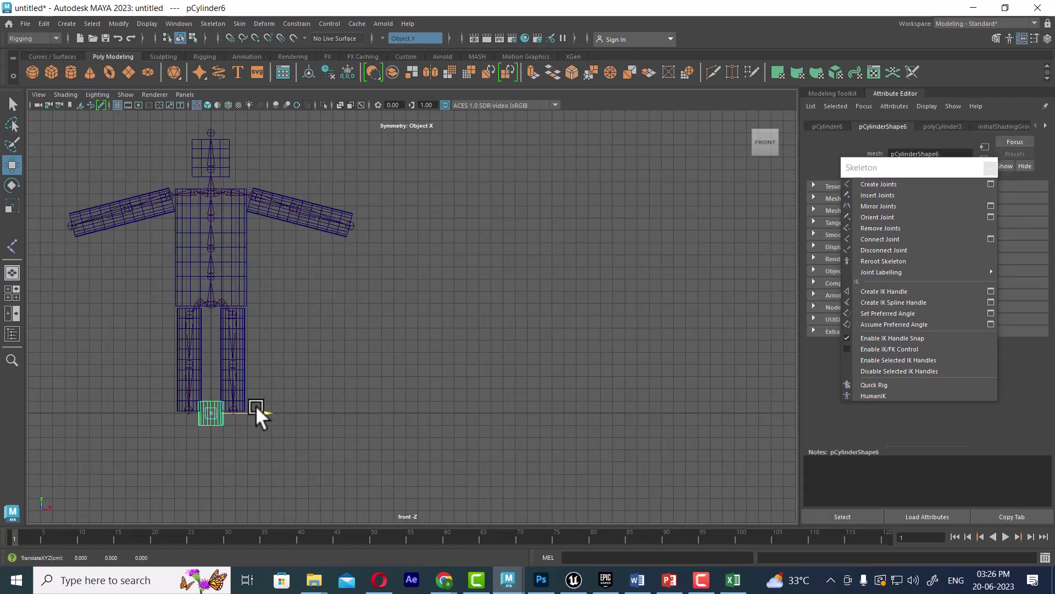
mouse_move(255, 408)
mouse_down()
mouse_move(556, 394)
mouse_move(506, 341)
mouse_up()
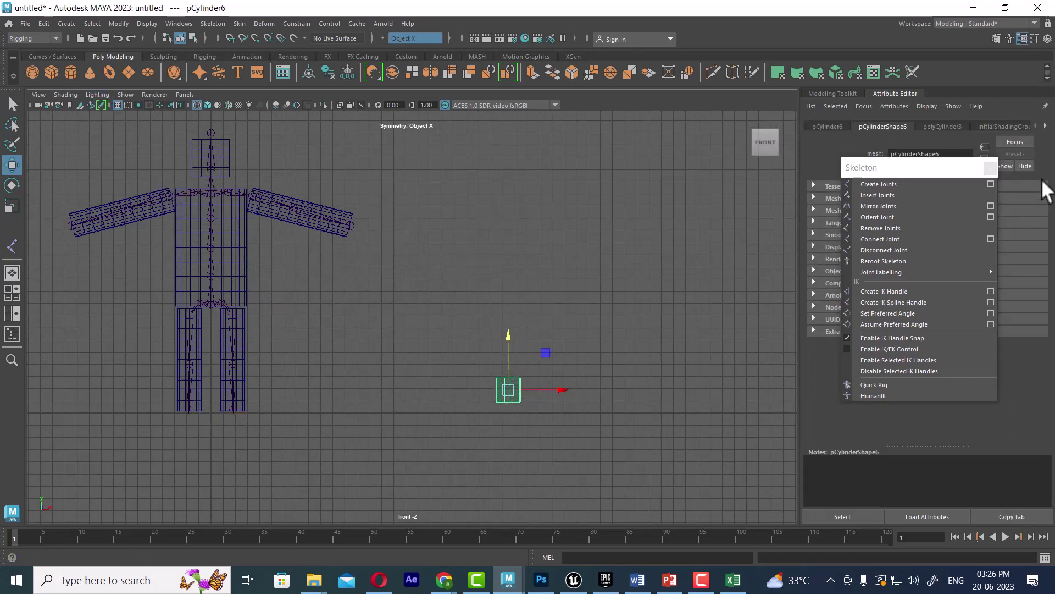
click(990, 168)
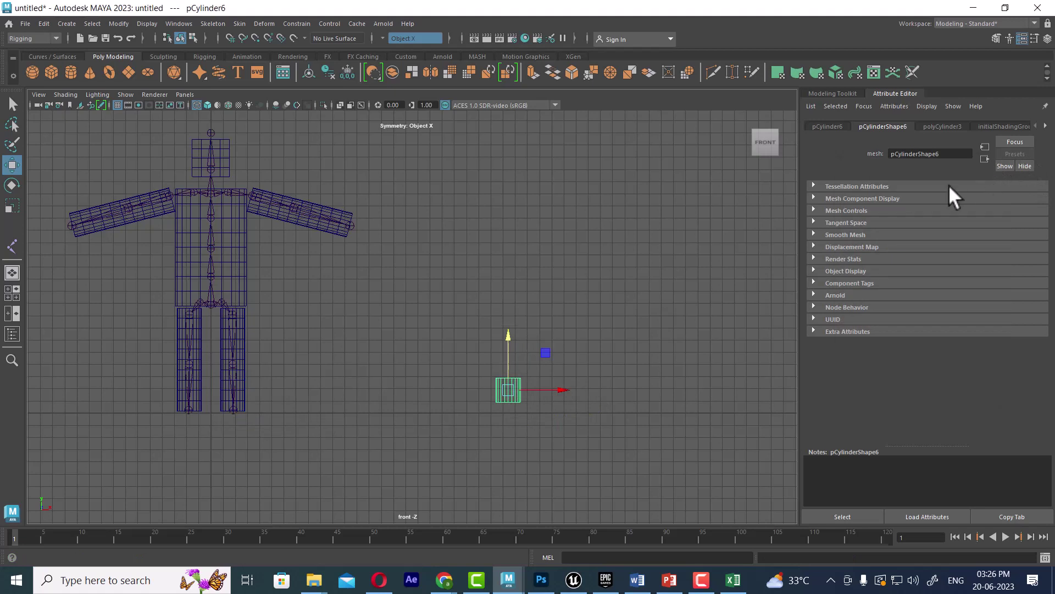
Set the cylinder's height to 11.91 in the Channel Box.
click(1047, 39)
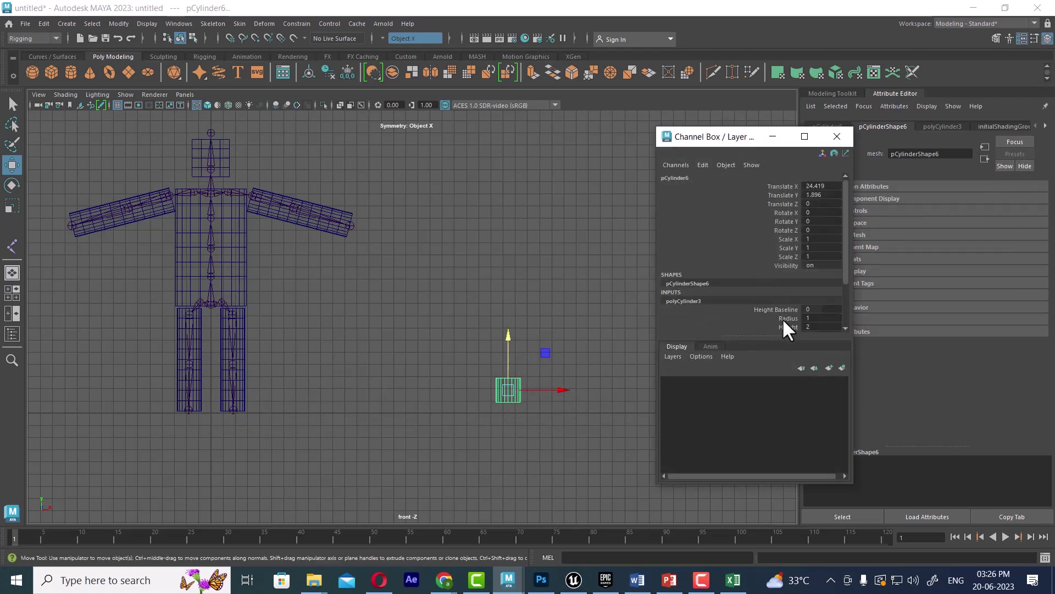
click(787, 327)
mouse_move(511, 315)
middle_down()
mouse_move(864, 219)
mouse_move(690, 316)
middle_up()
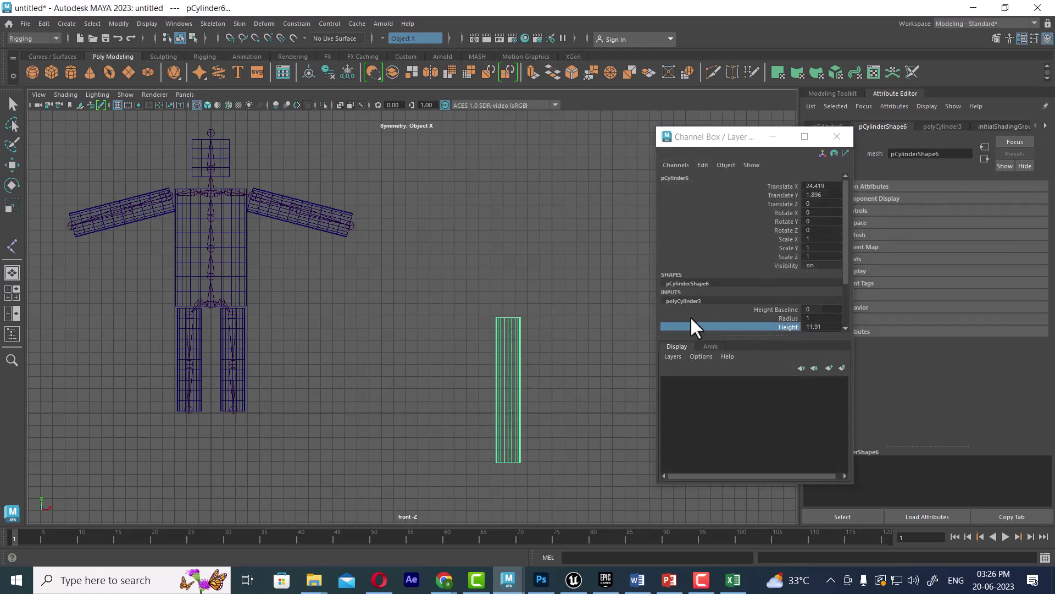
key(w)
scroll(575, 436, up, 2)
alt+middle_drag(600, 426, 489, 299)
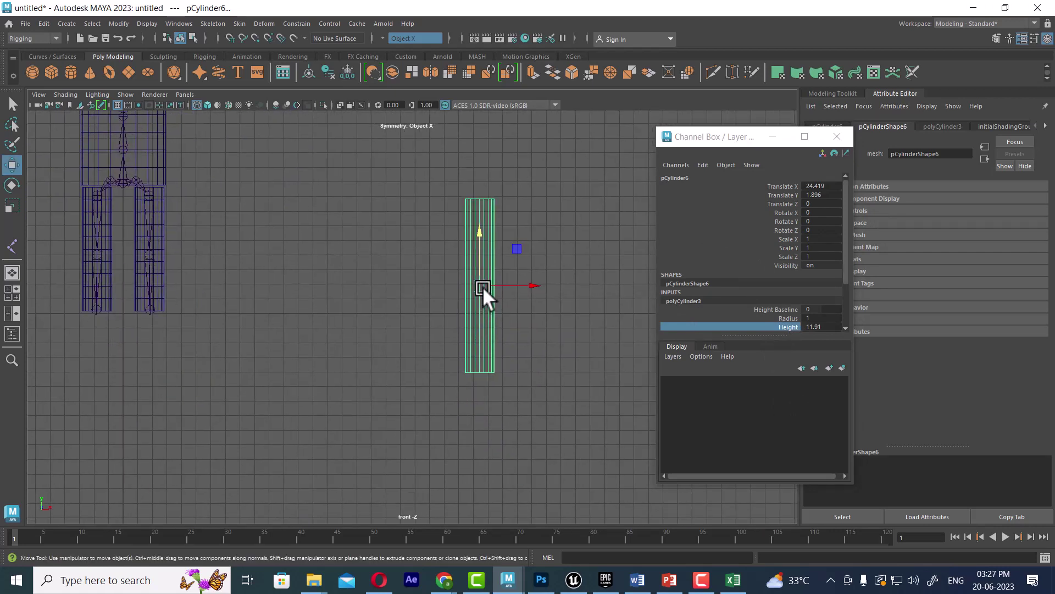
Raise the cylinder so its base lines up with the character's feet.
mouse_move(482, 287)
mouse_down()
mouse_move(442, 218)
mouse_move(432, 226)
mouse_up()
alt+middle_drag(452, 290, 476, 393)
click(455, 329)
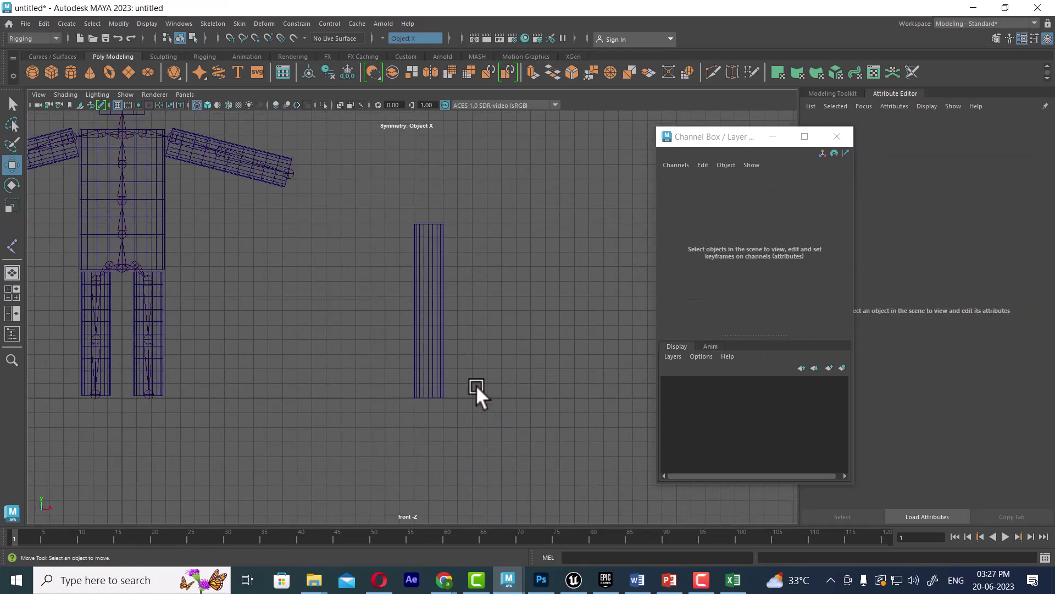
drag(475, 394, 400, 370)
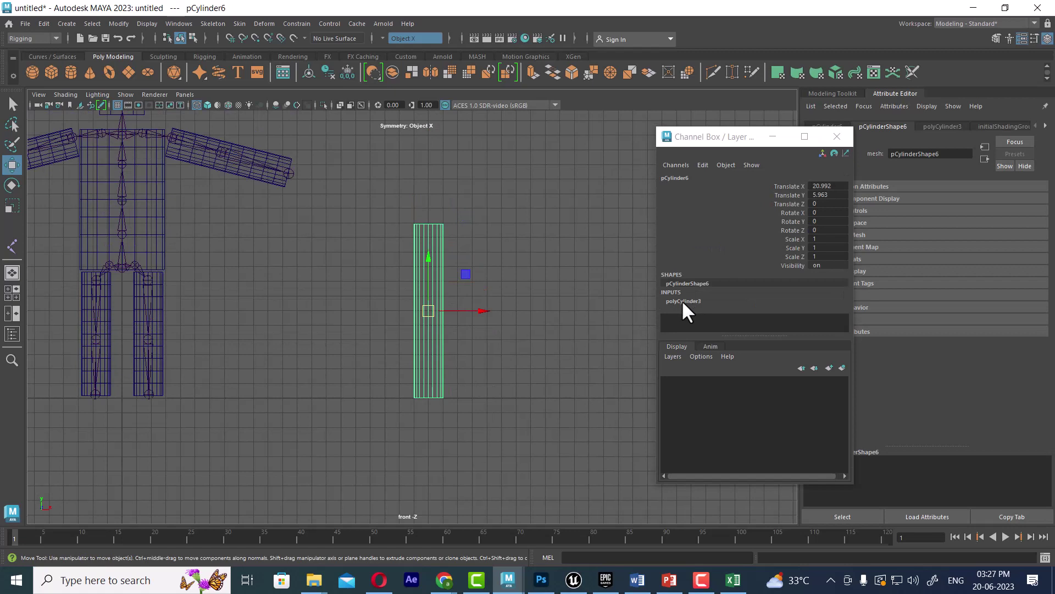
click(39, 22)
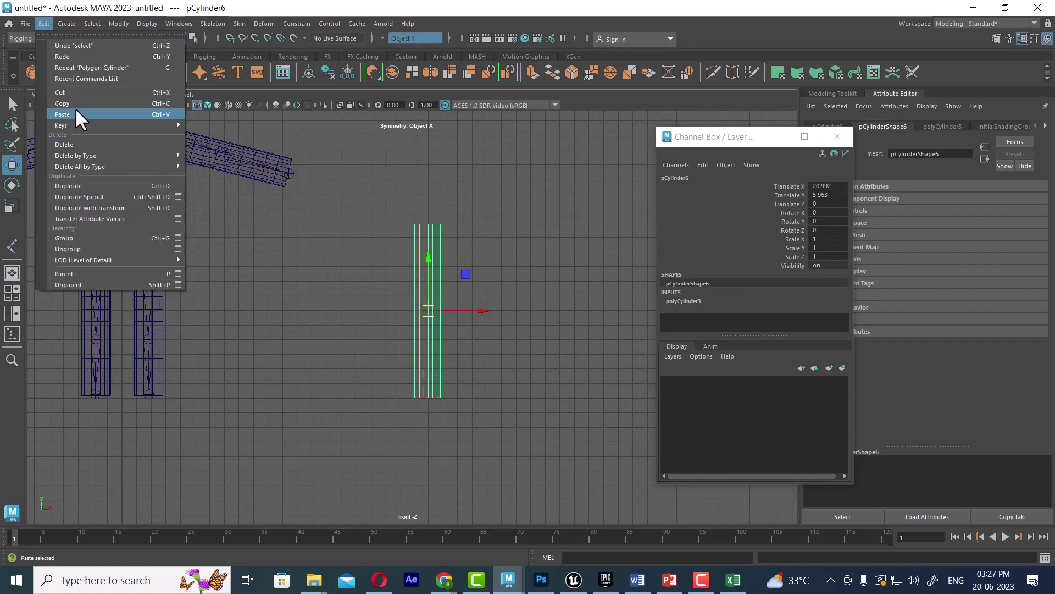
Copy and paste the cylinder, placing the pasted copy to the right of the original.
click(76, 105)
click(44, 22)
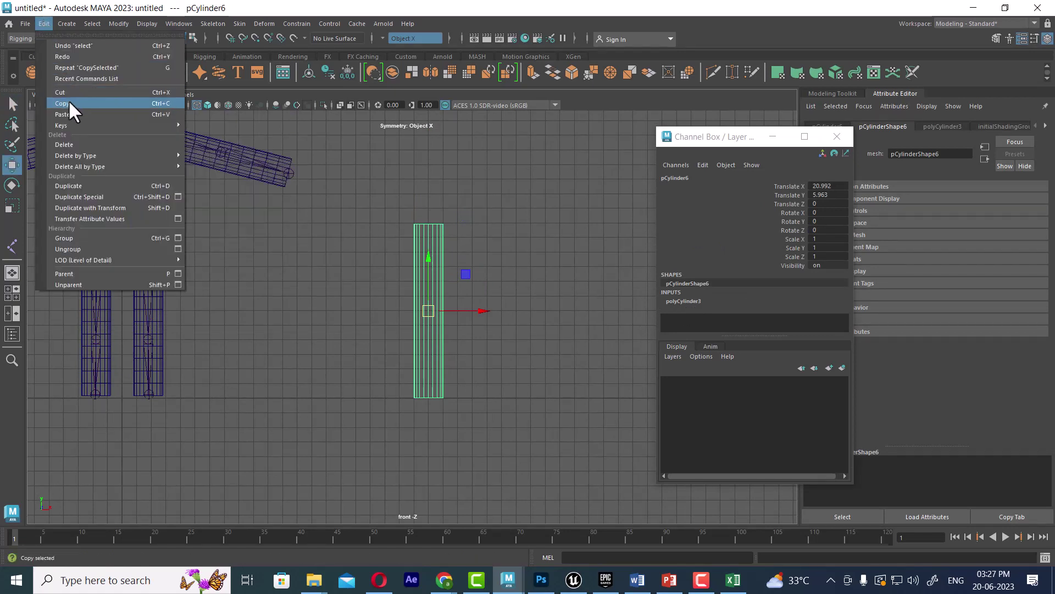
click(71, 113)
drag(481, 309, 583, 309)
click(532, 349)
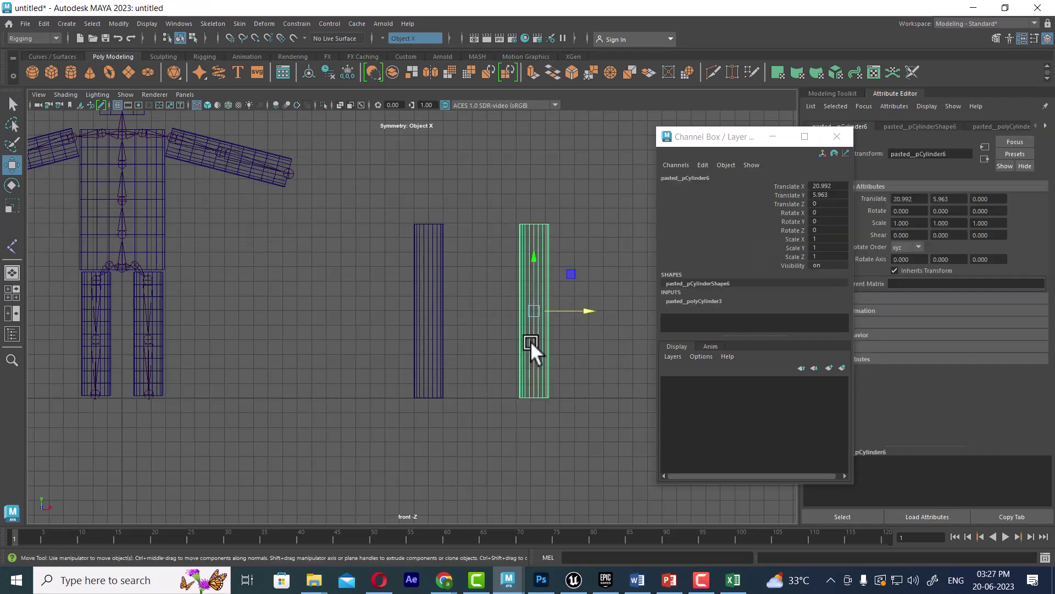
click(711, 301)
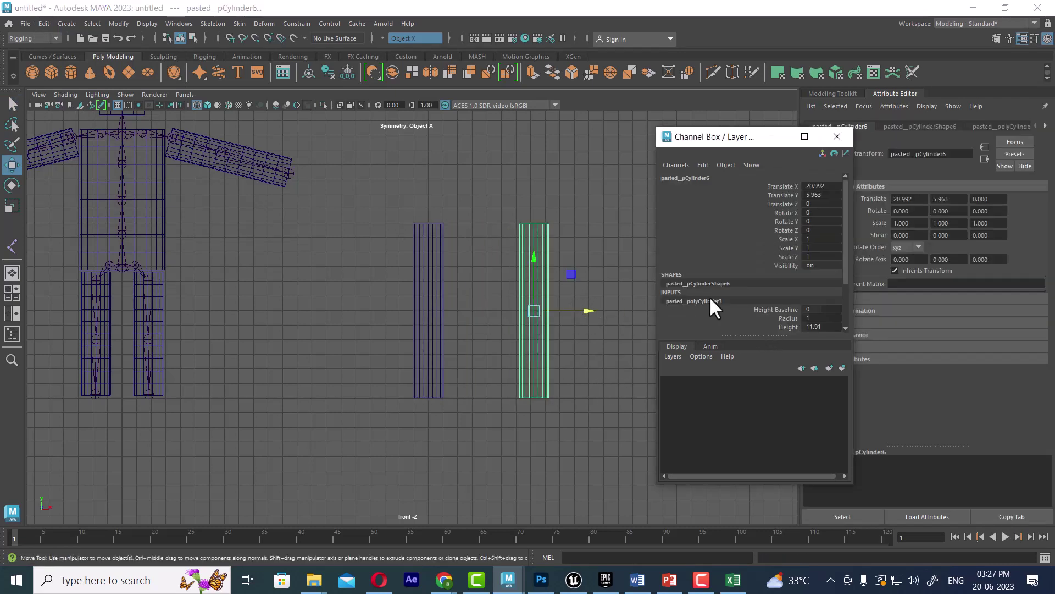
Duplicate the middle cylinder with Ctrl+D and move the copy to its left.
click(438, 311)
key(ctrl+d)
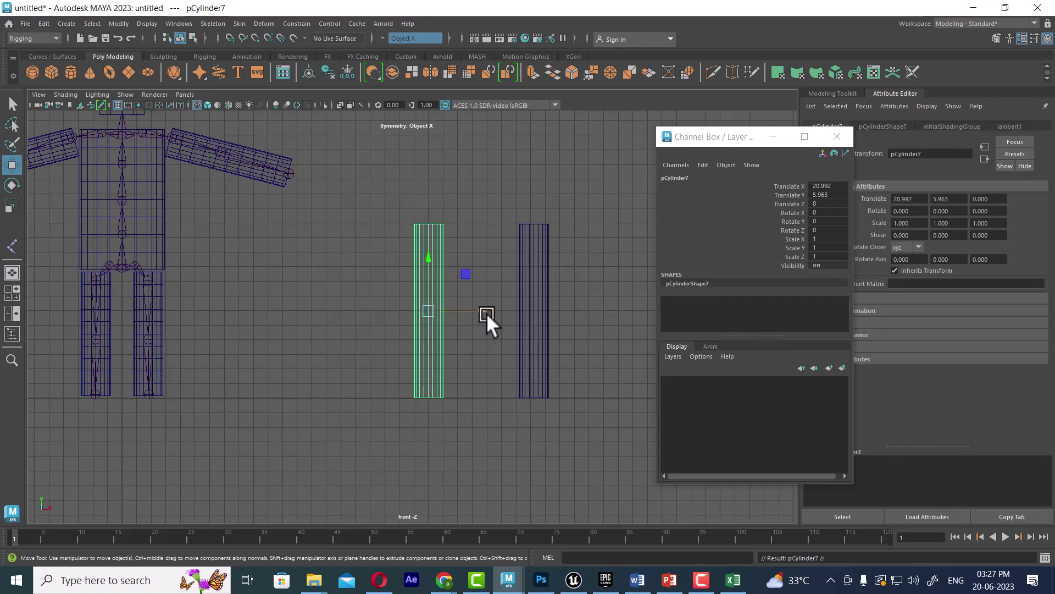
drag(486, 311, 403, 311)
click(504, 367)
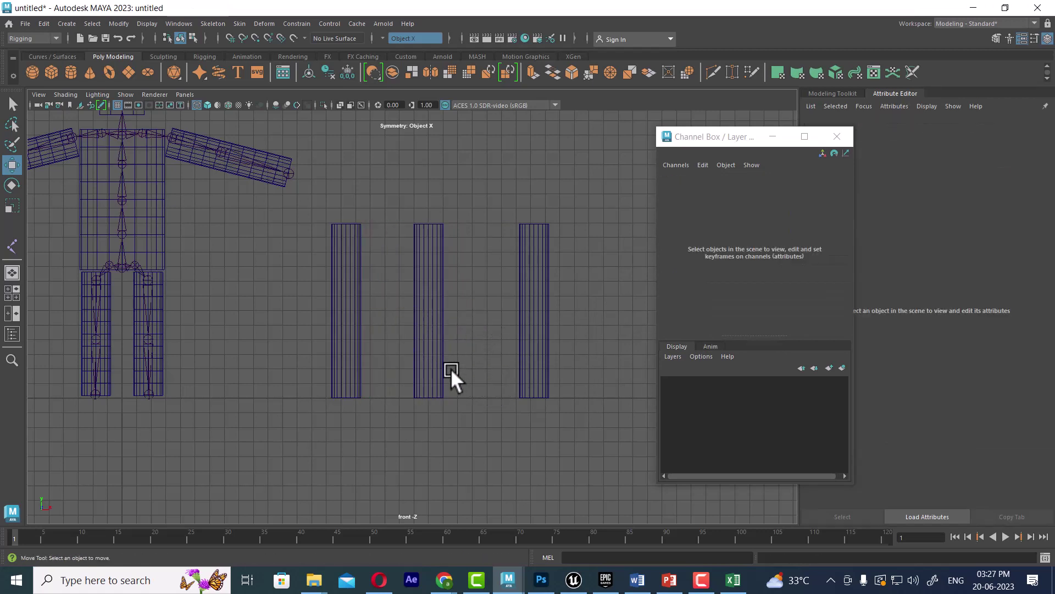
Raise the right cylinder's Subdivisions Height to 9.
click(433, 348)
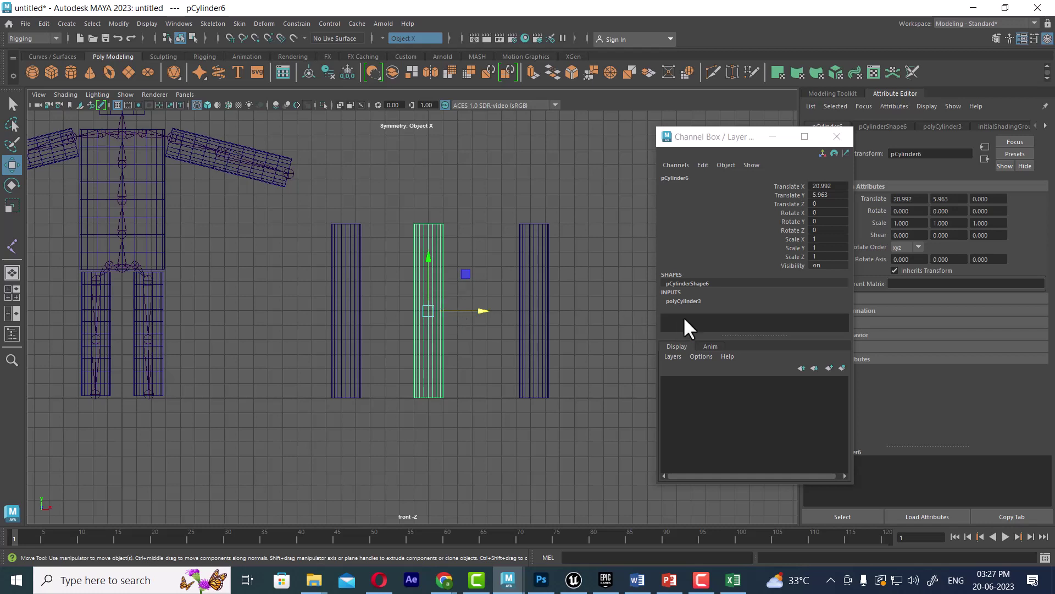
key(ctrl+v)
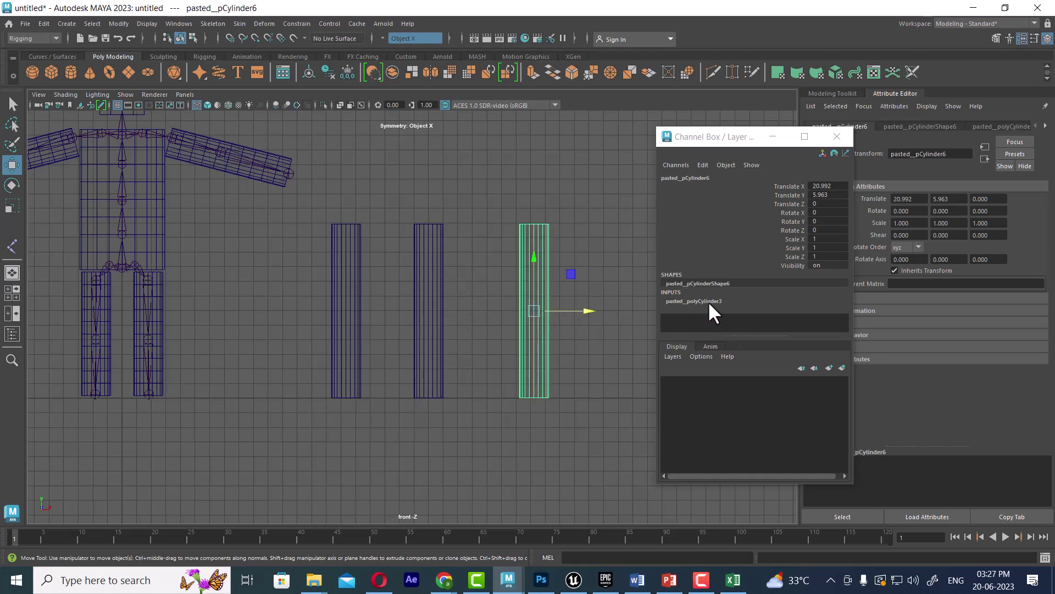
click(708, 301)
scroll(773, 304, down, 2)
click(777, 284)
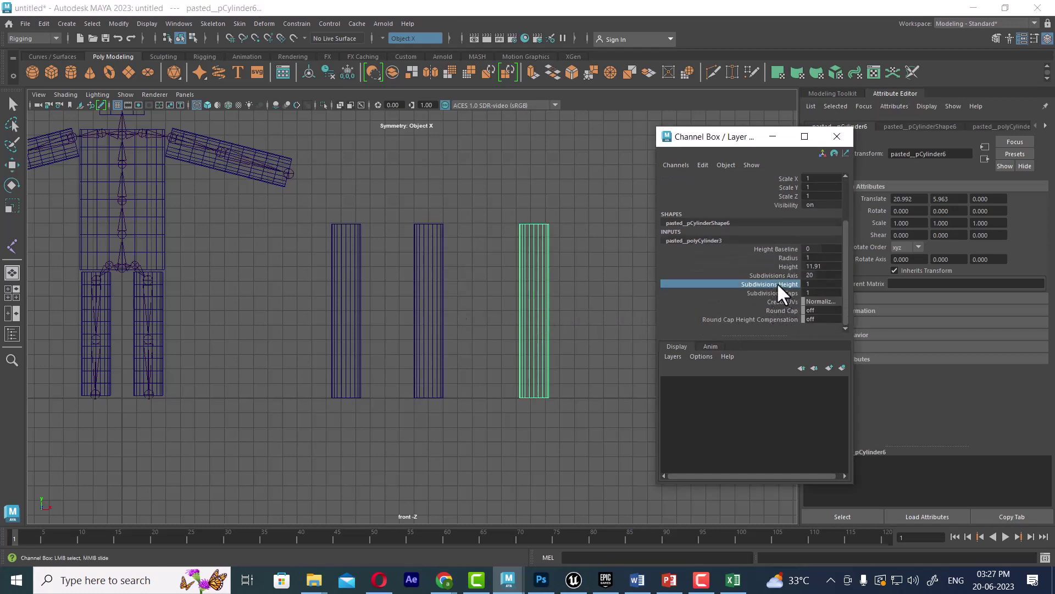
middle_drag(564, 294, 438, 301)
Set Subdivisions Height to 8 in polyCylinder3 for the middle cylinder, pCylinder6.
click(348, 291)
key(w)
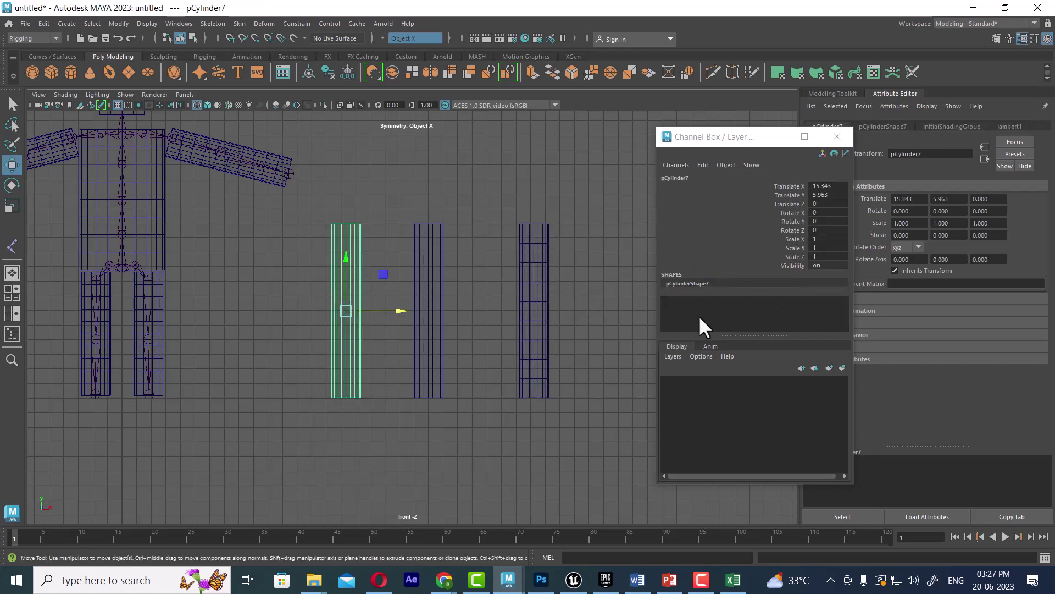
click(436, 276)
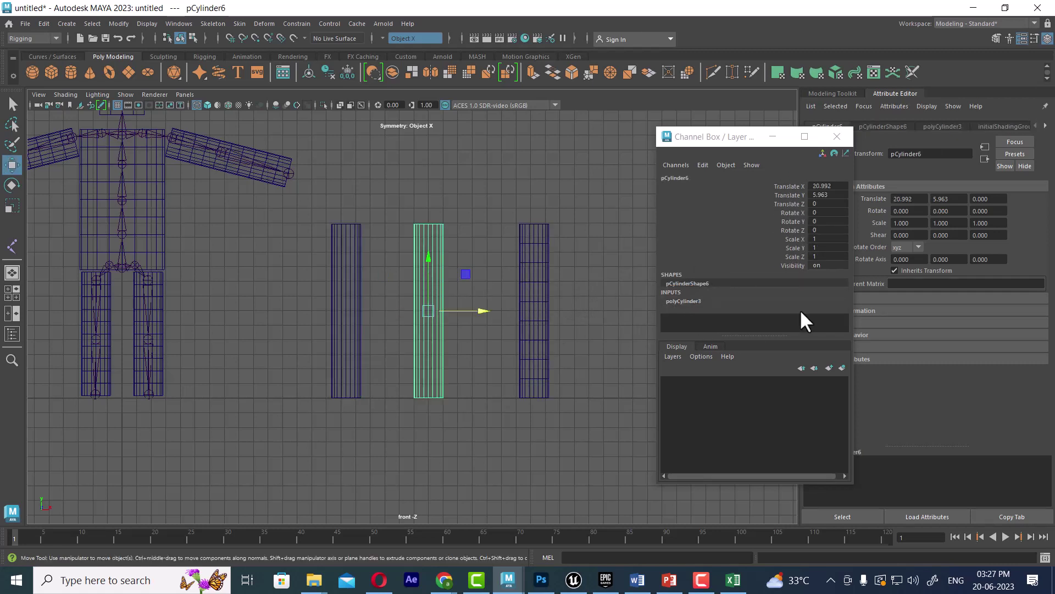
click(691, 301)
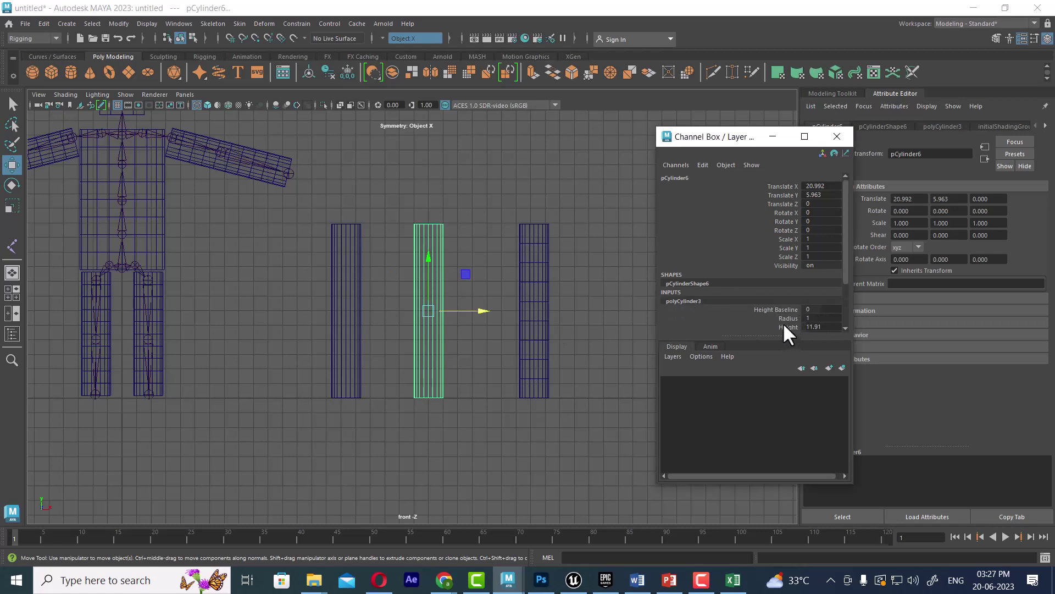
scroll(785, 325, down, 1)
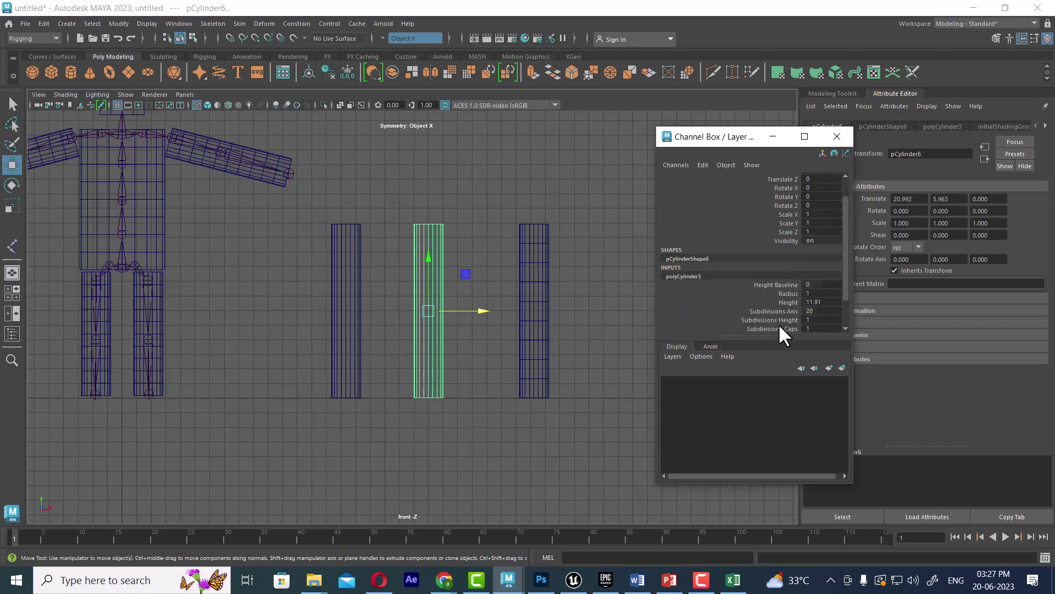
click(777, 320)
mouse_move(601, 330)
middle_down()
mouse_move(576, 330)
mouse_move(603, 322)
middle_up()
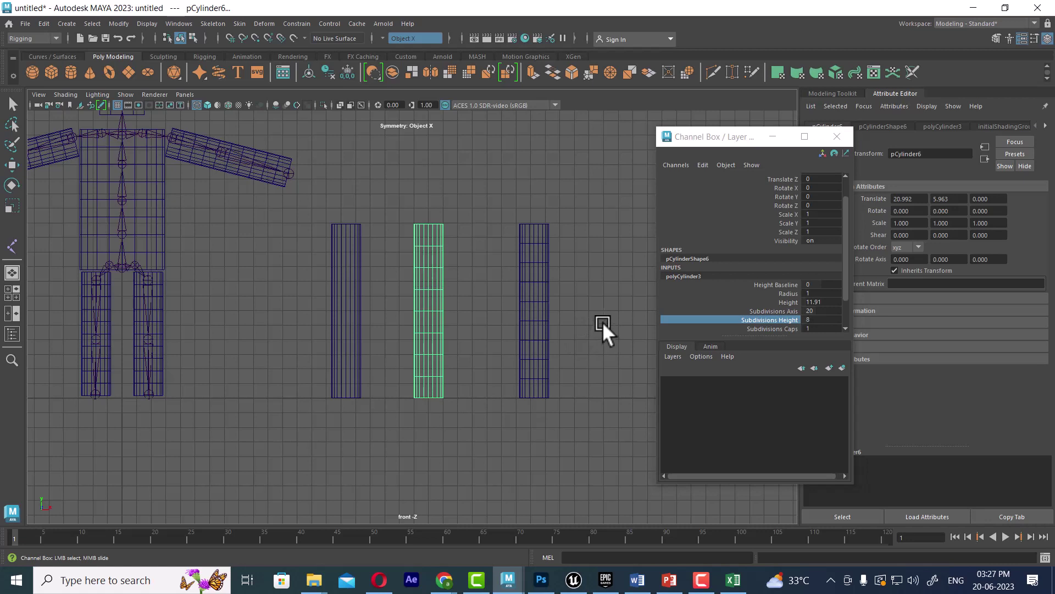
scroll(466, 319, up, 2)
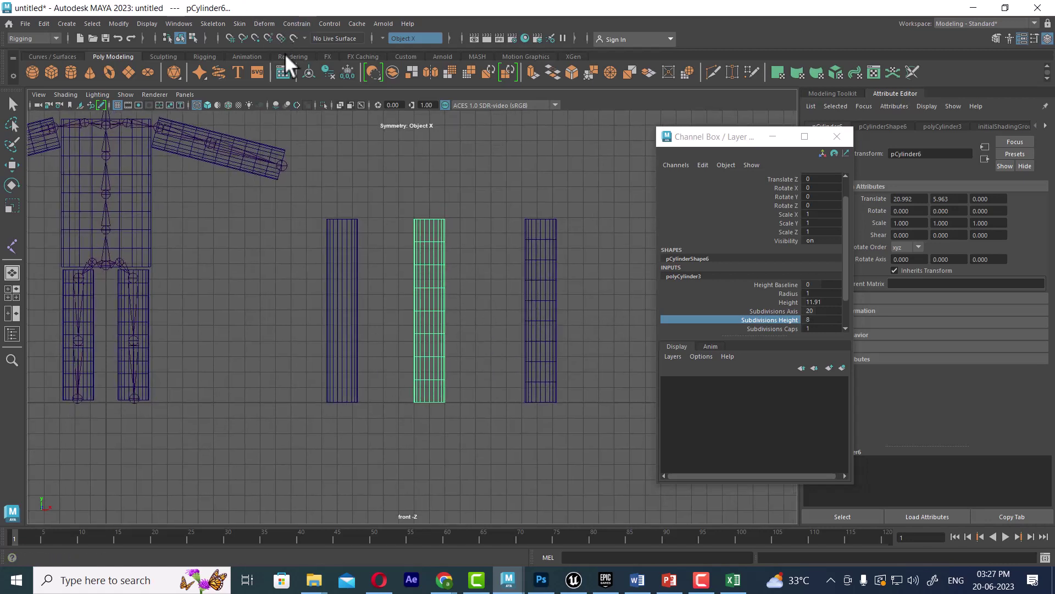
Create a five-joint chain with grid snap from the left cylinder's base to its top.
click(213, 24)
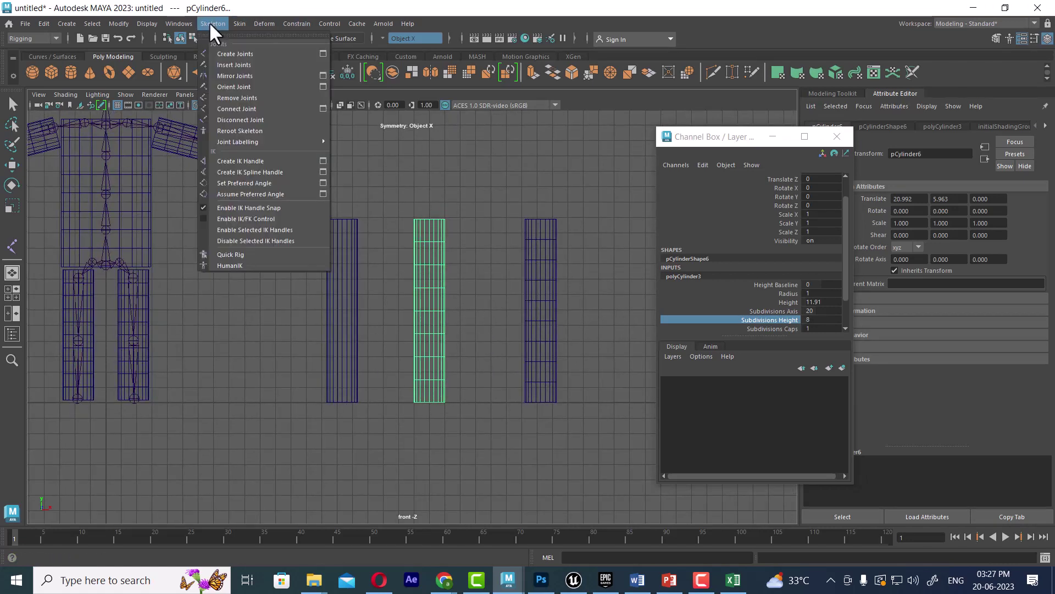
click(244, 49)
click(229, 38)
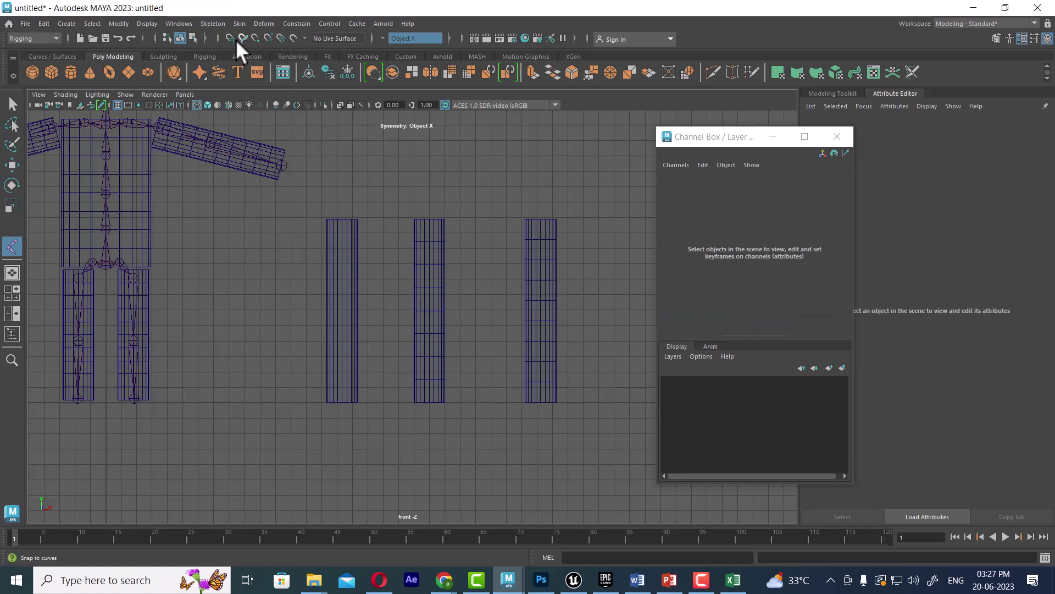
scroll(361, 408, up, 2)
click(322, 419)
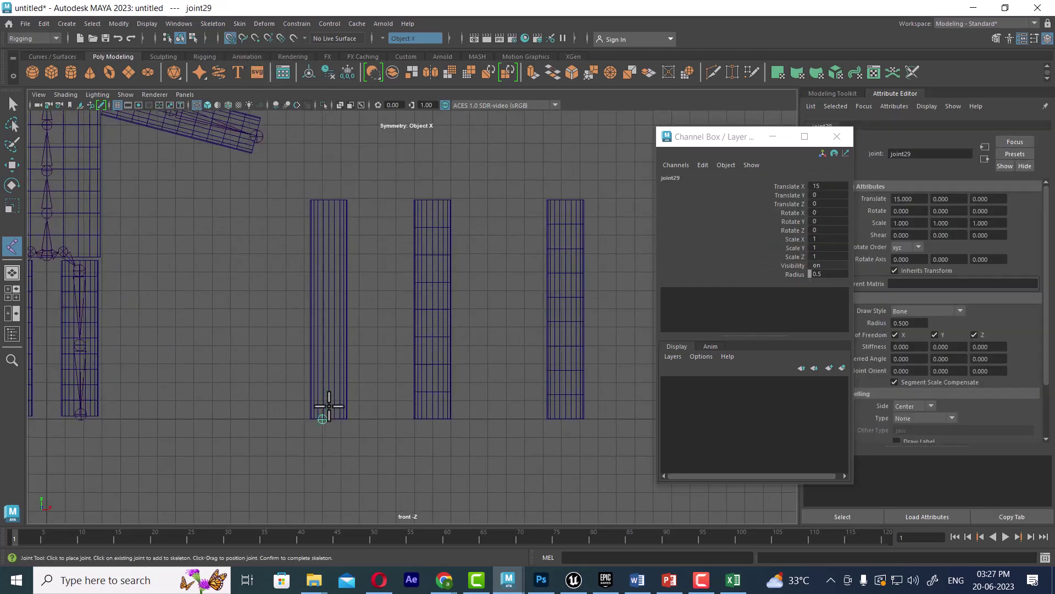
click(325, 361)
click(324, 308)
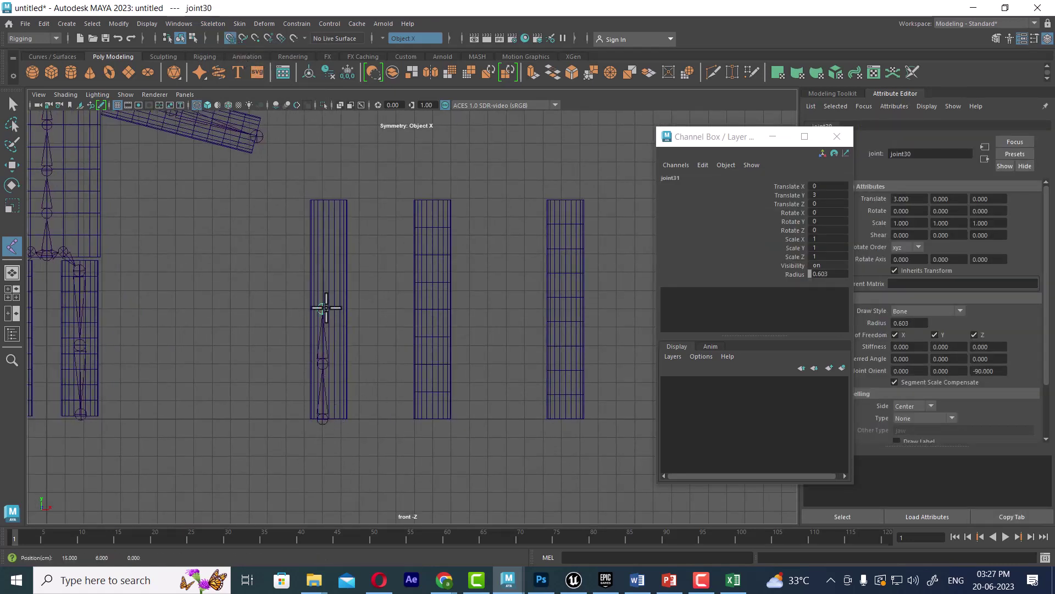
click(331, 249)
click(323, 198)
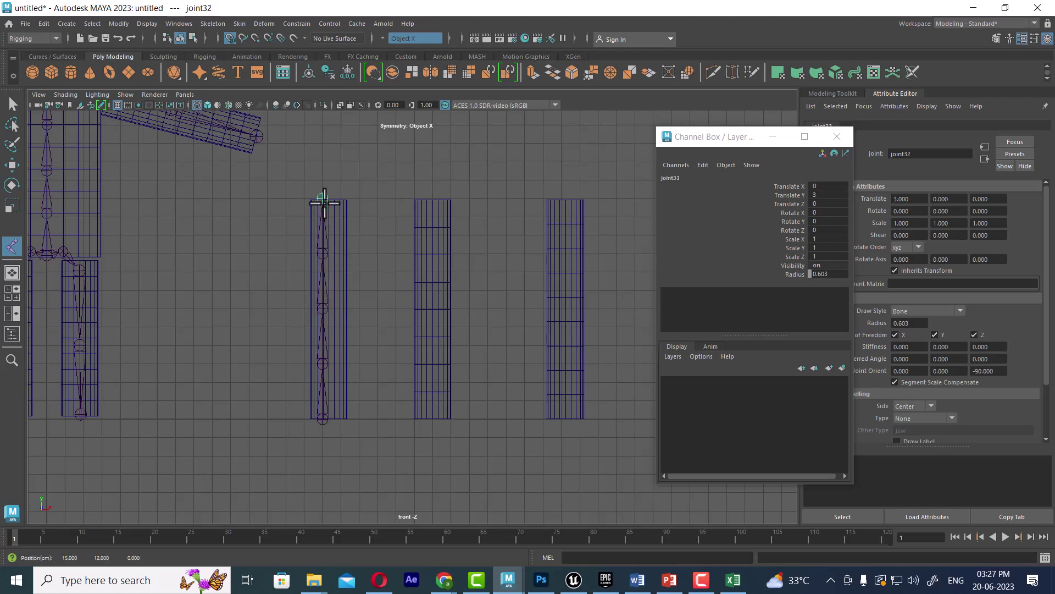
key(Return)
Duplicate the chain twice, placing copies in the middle and right cylinders (Translate X 21 and 28).
key(w)
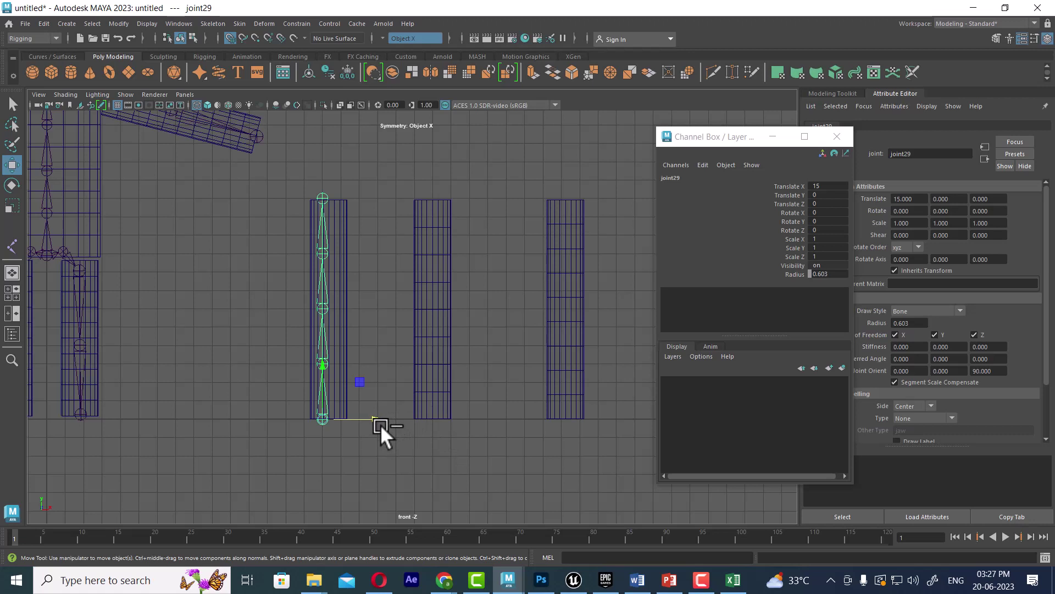
key(ctrl+d)
mouse_move(376, 422)
mouse_down()
mouse_move(478, 429)
mouse_move(436, 429)
mouse_up()
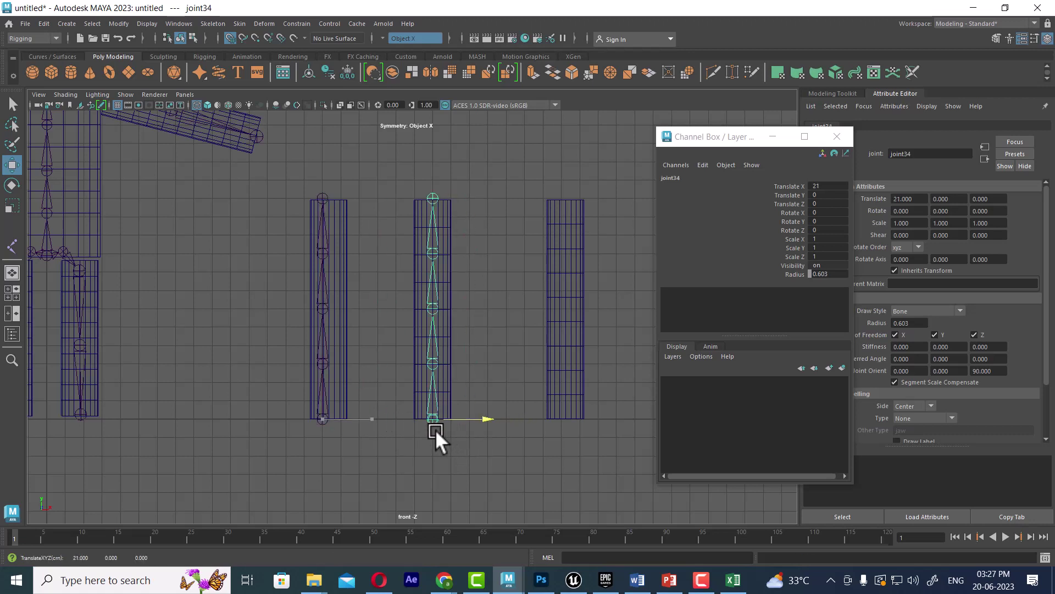
key(ctrl+d)
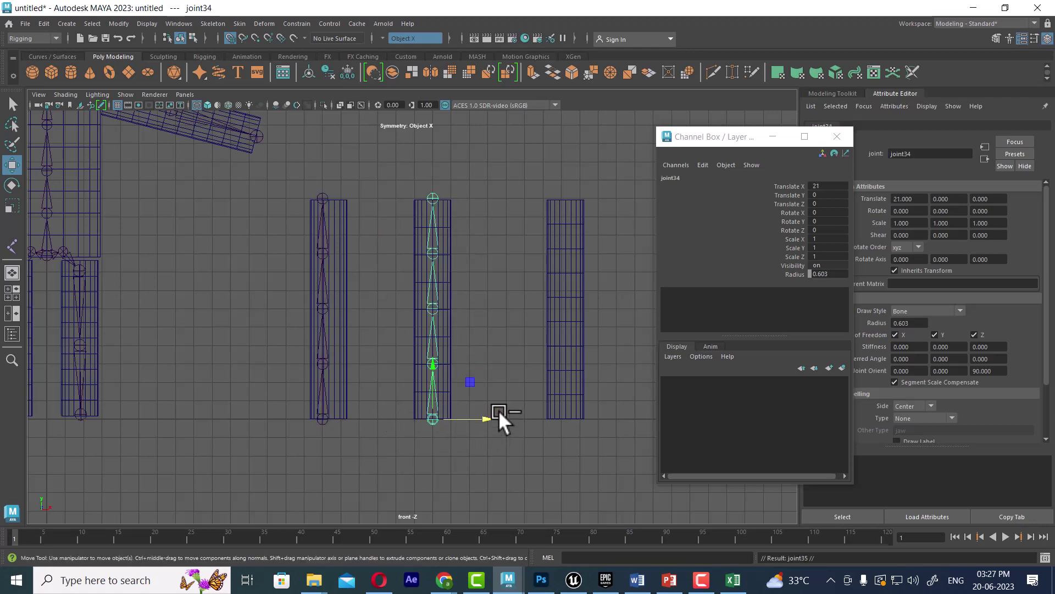
drag(481, 419, 566, 422)
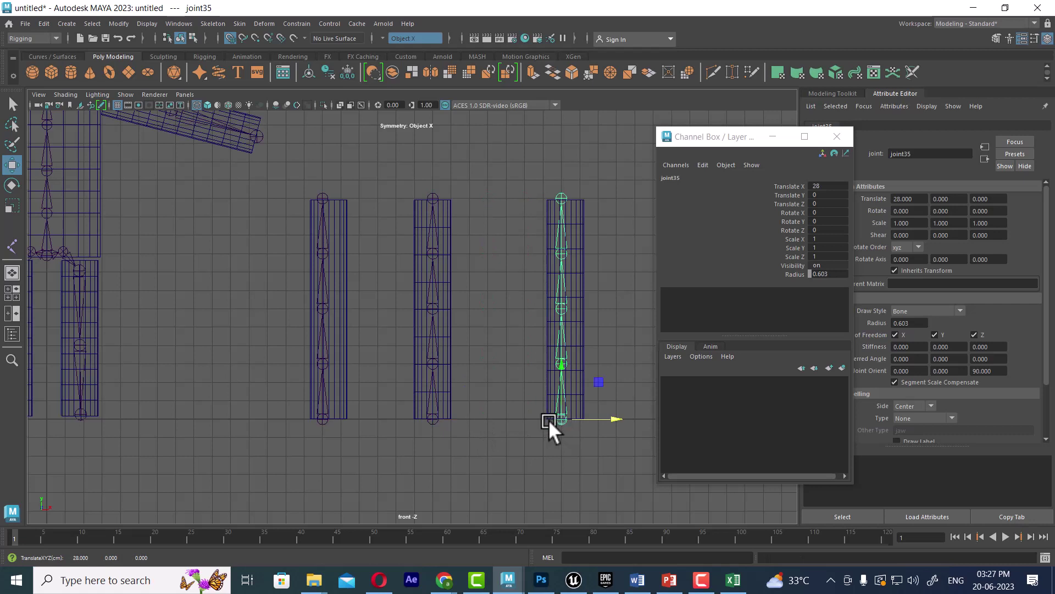
click(341, 357)
Bind Skin the left cylinder to its chain's root joint.
shift+click(322, 420)
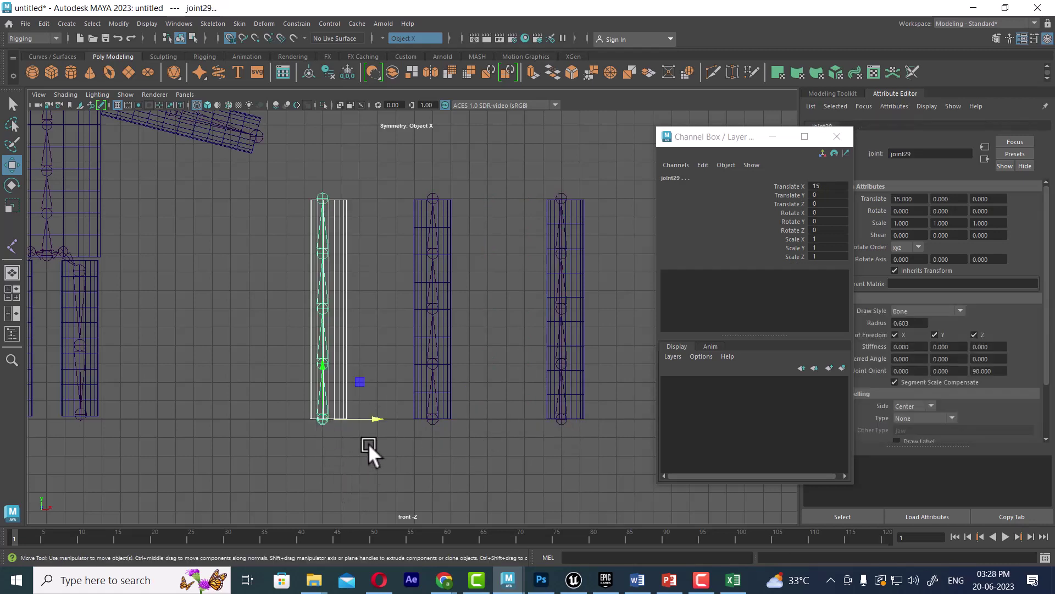
mouse_move(368, 442)
alt+right_down()
mouse_move(389, 416)
mouse_move(500, 481)
mouse_move(490, 444)
alt+right_up()
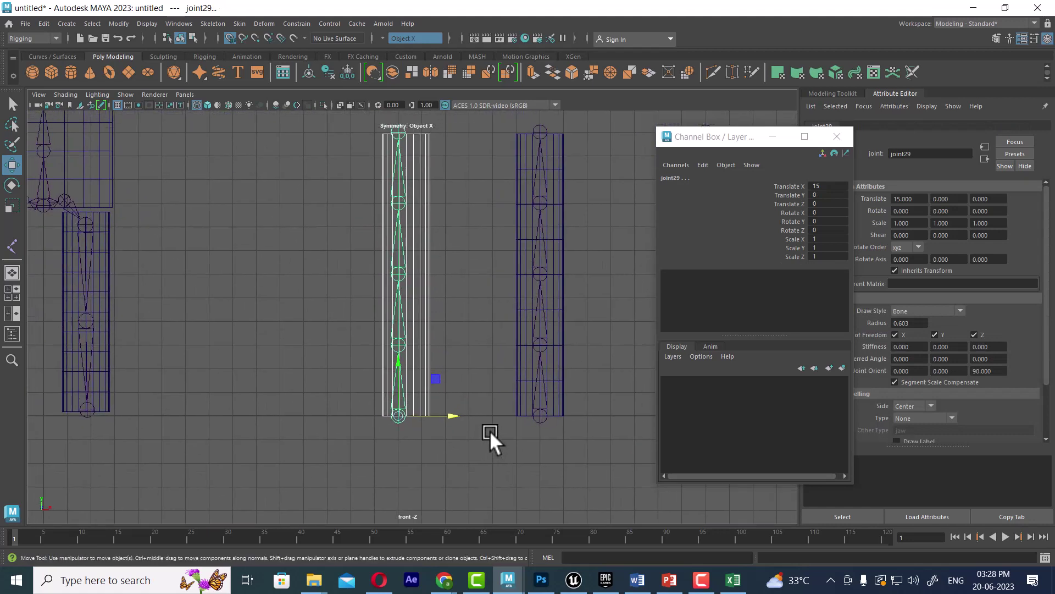
alt+drag(473, 469, 429, 454)
click(411, 441)
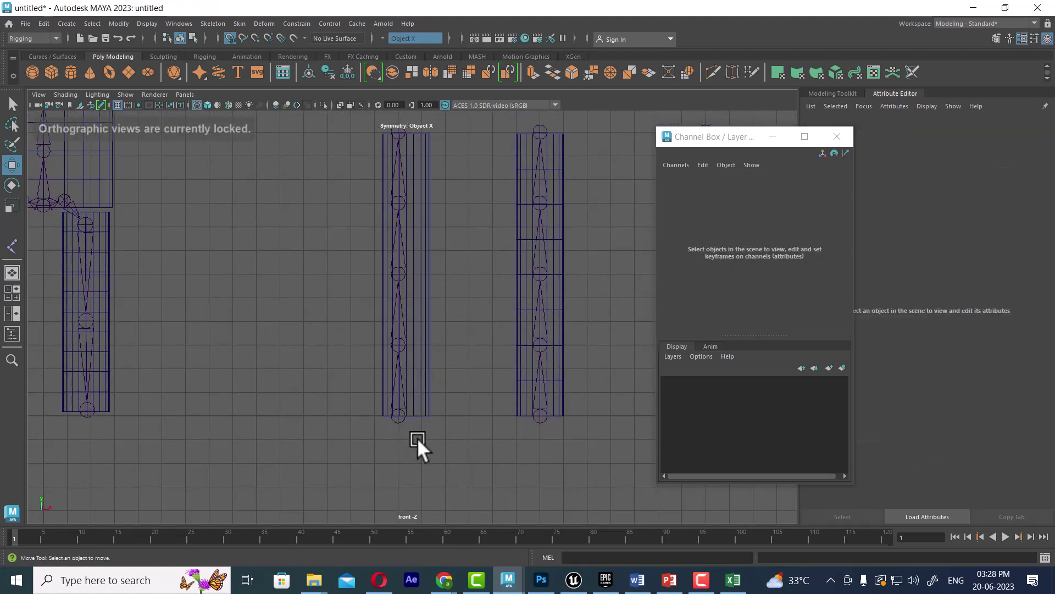
click(400, 419)
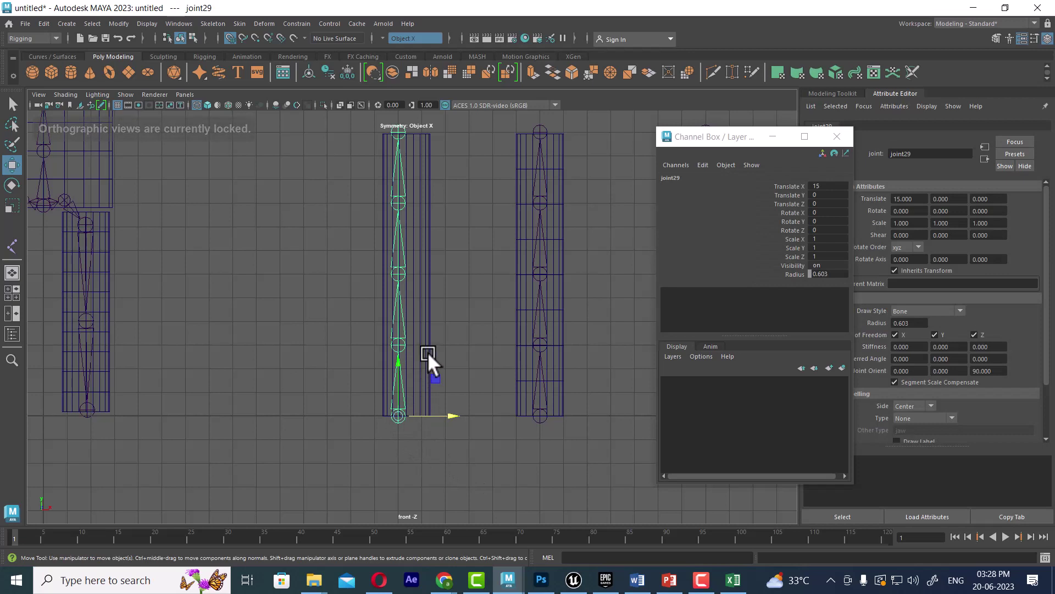
click(419, 322)
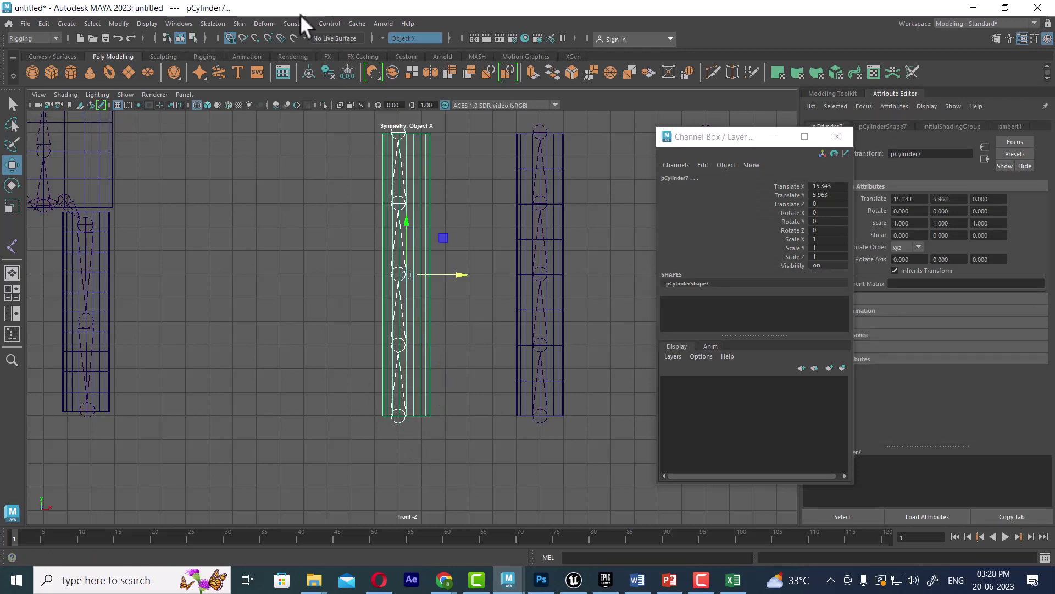
click(242, 22)
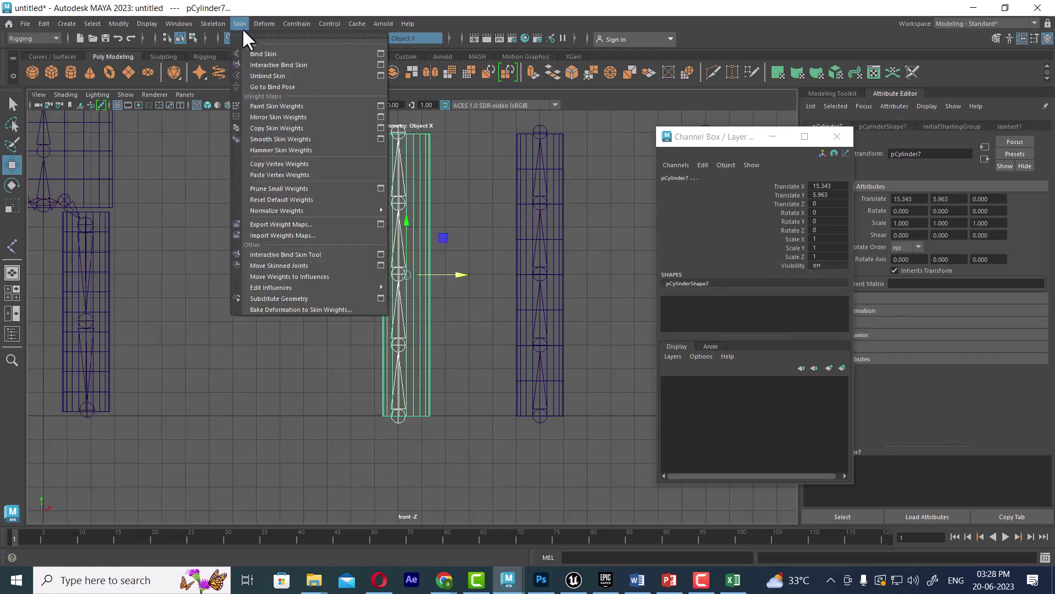
click(284, 55)
Bend the left cylinder by rotating its middle joint about 57° in Z.
click(411, 331)
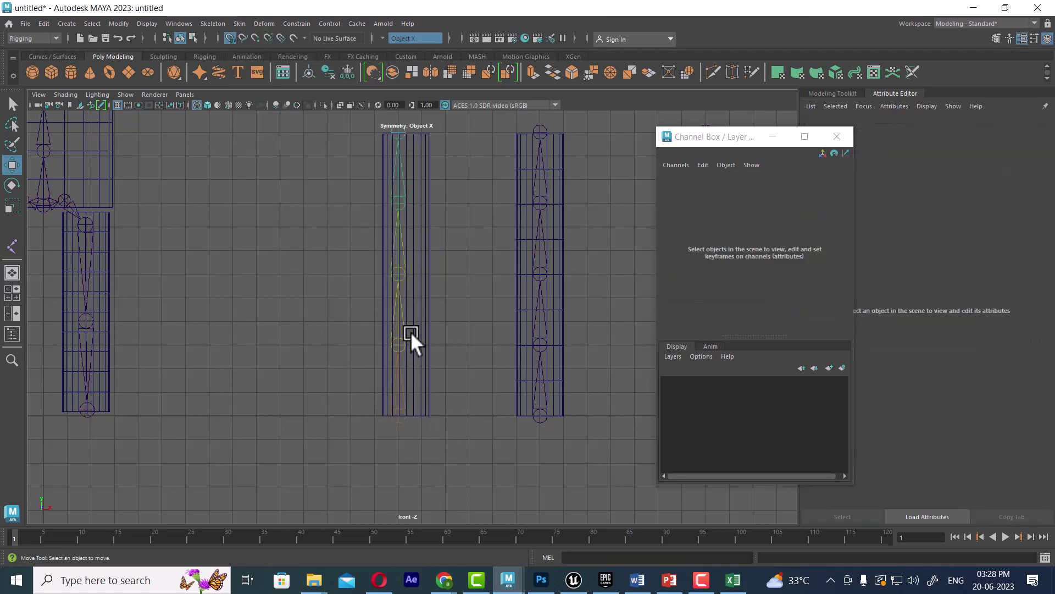
click(397, 271)
key(e)
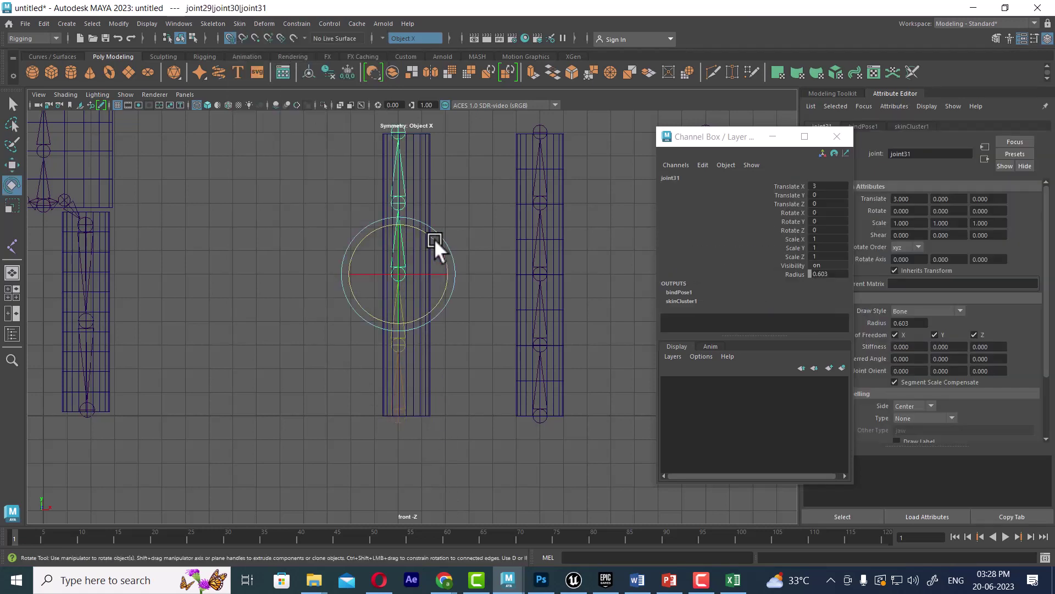
drag(435, 238, 494, 270)
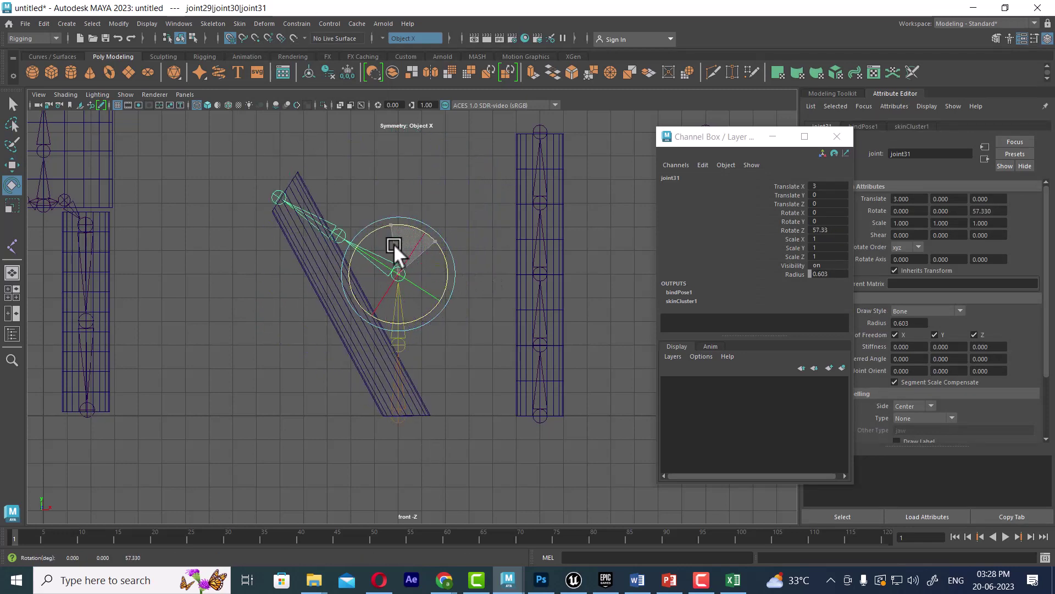
drag(495, 271, 393, 243)
click(542, 420)
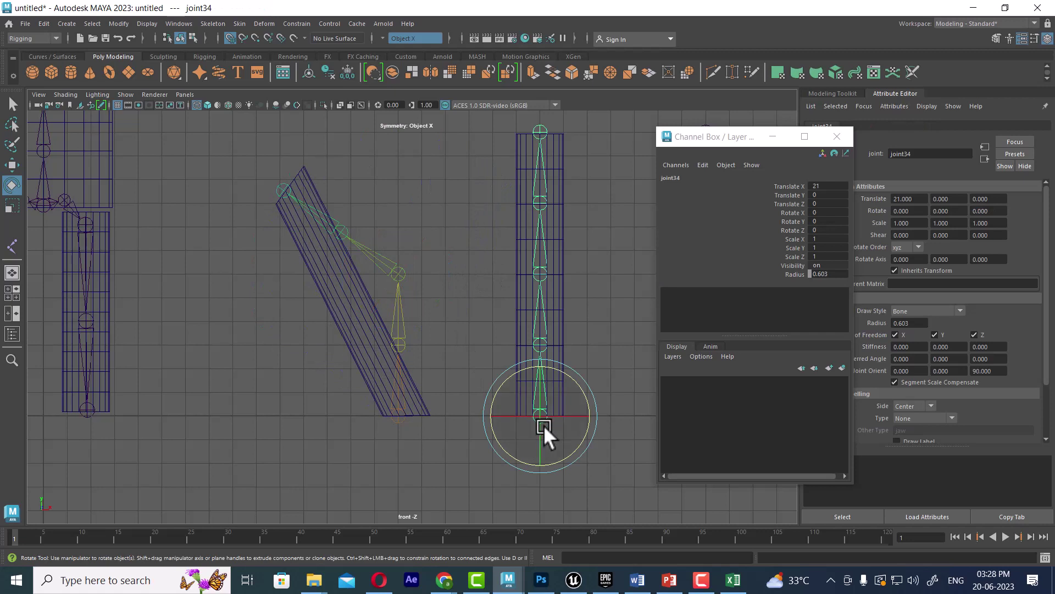
key(w)
click(557, 309)
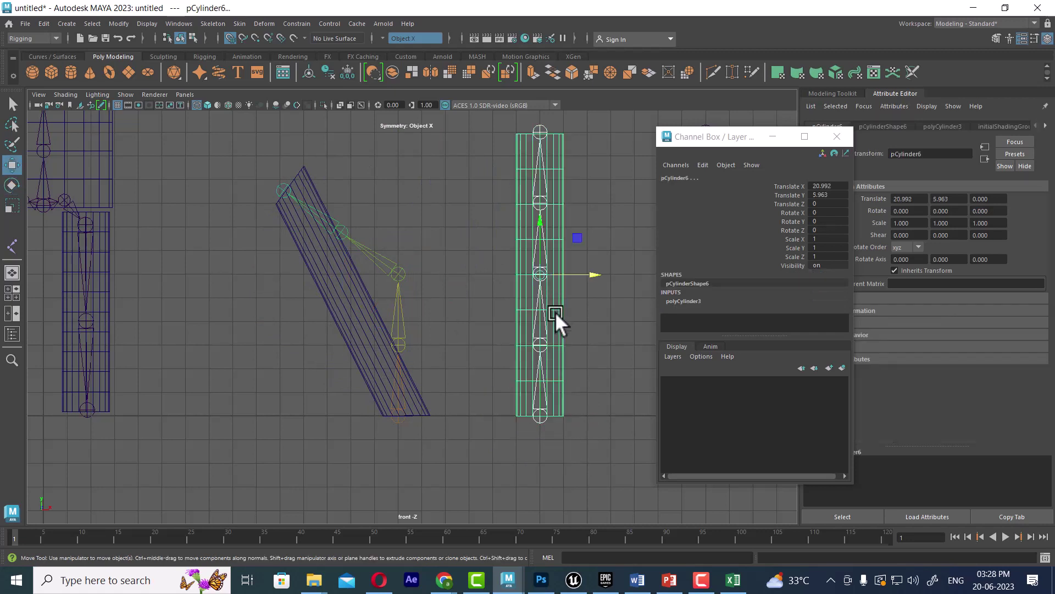
Bind Skin the middle cylinder to joint34's chain and rotate joint31 to Z 29.413.
click(241, 25)
click(280, 53)
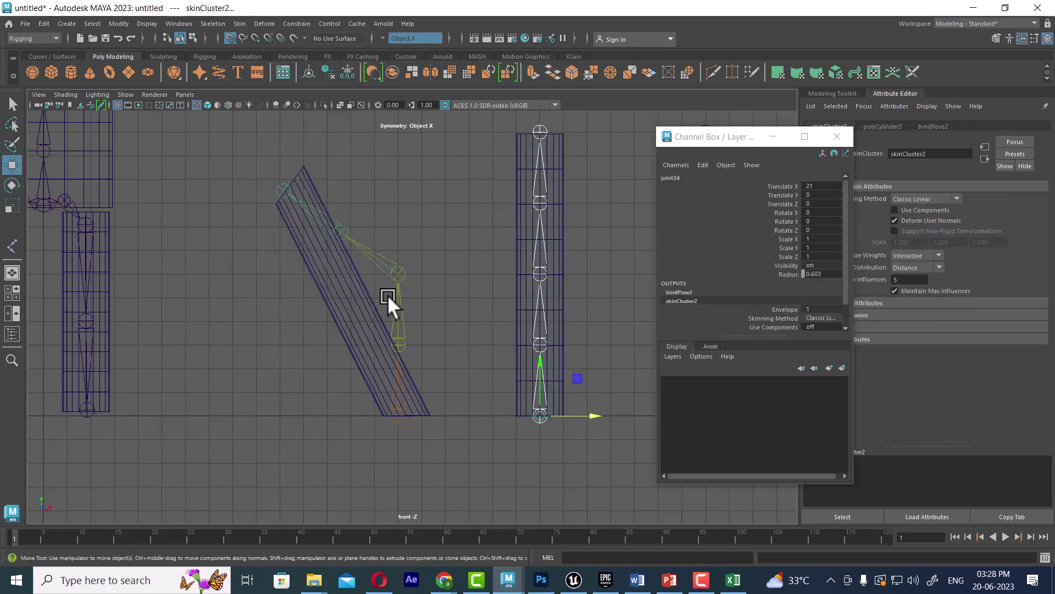
click(540, 271)
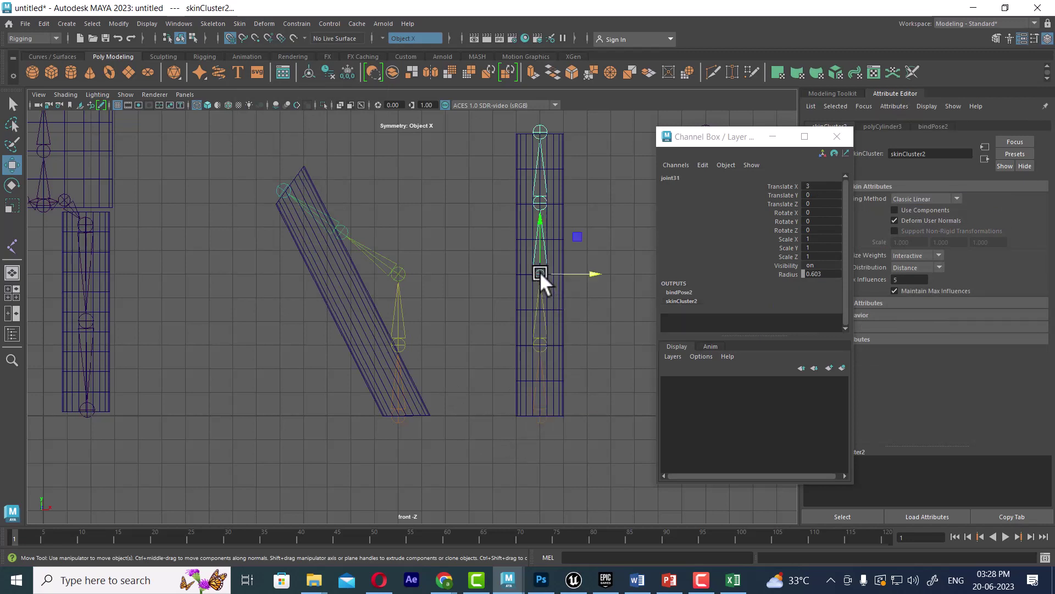
key(e)
drag(583, 251, 542, 243)
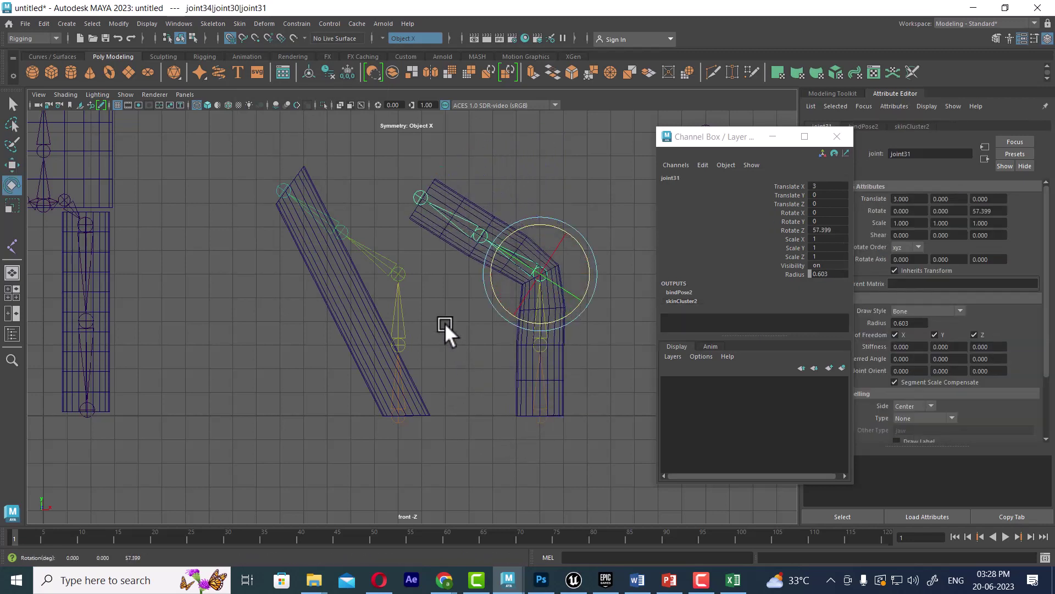
alt+middle_drag(445, 323, 298, 262)
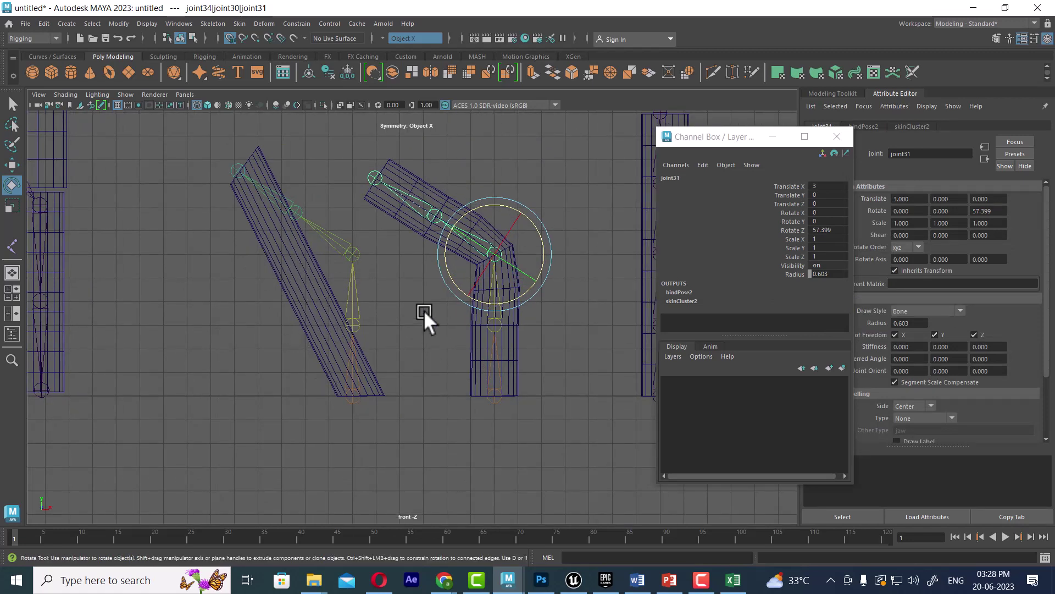
alt+middle_drag(424, 311, 292, 344)
mouse_move(361, 242)
mouse_down()
mouse_move(372, 309)
mouse_move(366, 267)
mouse_up()
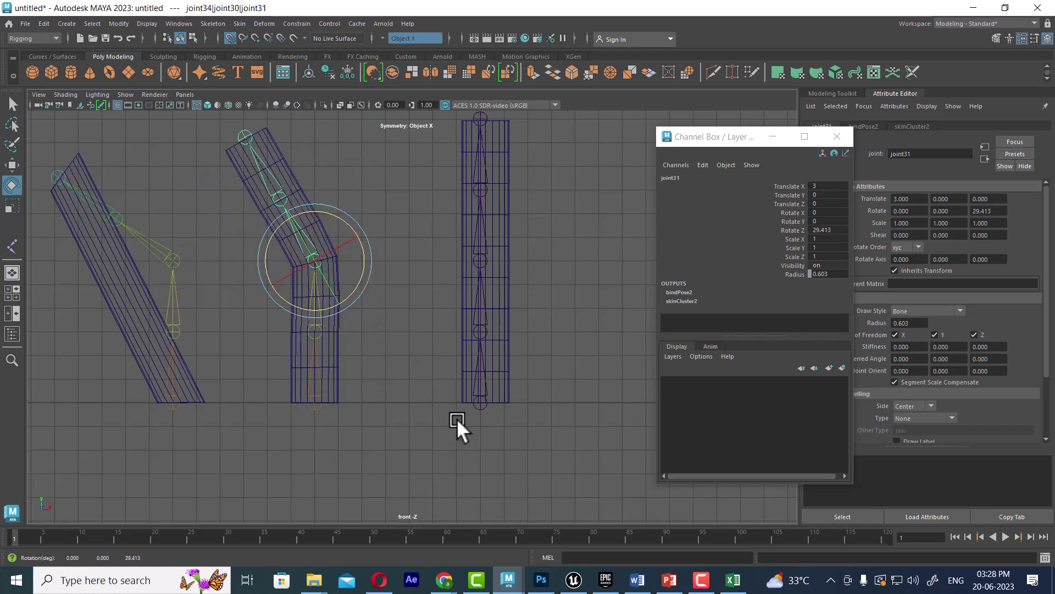
click(479, 407)
Bind Skin the right cylinder to its joint chain, undoing a trial base tilt.
click(502, 250)
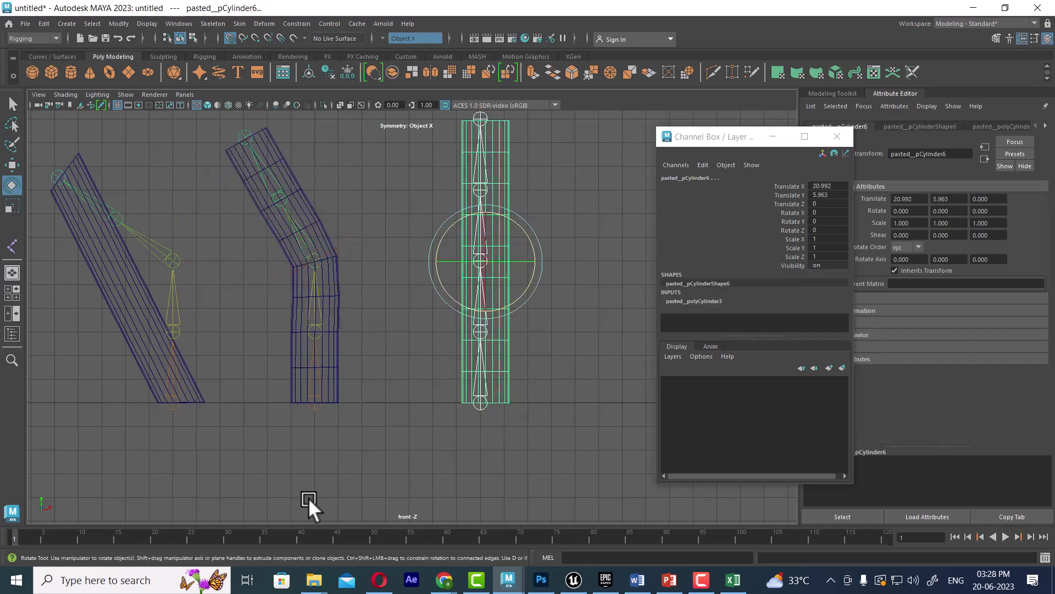
click(241, 23)
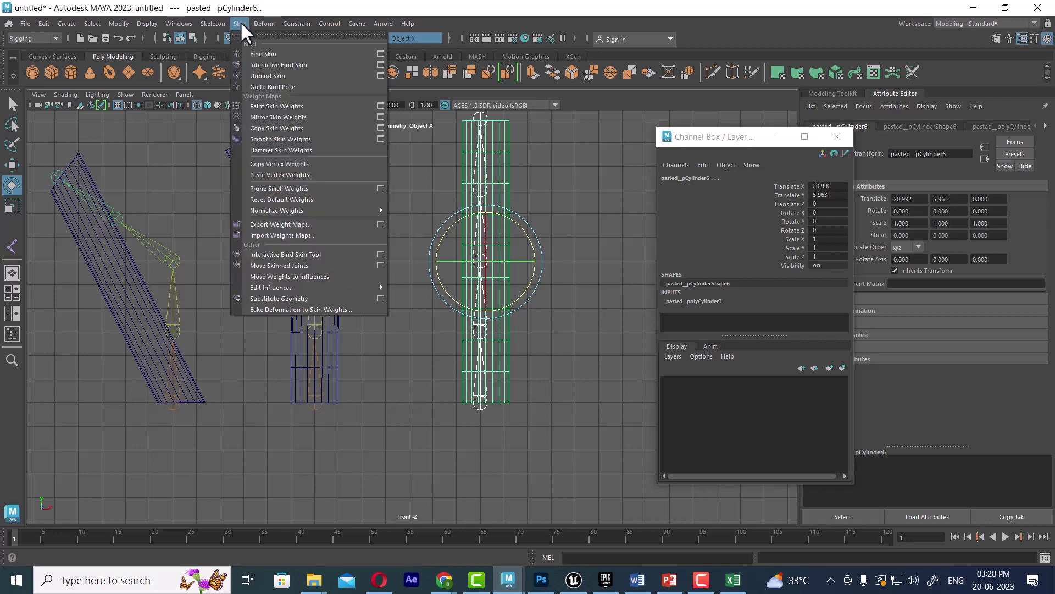
click(276, 53)
click(541, 438)
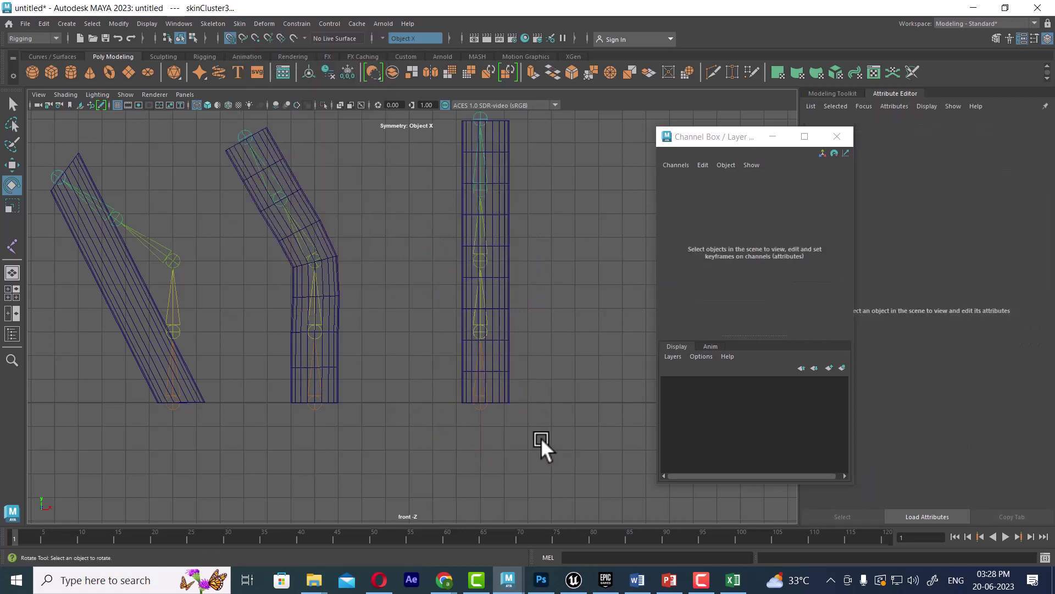
click(478, 401)
drag(518, 369, 536, 382)
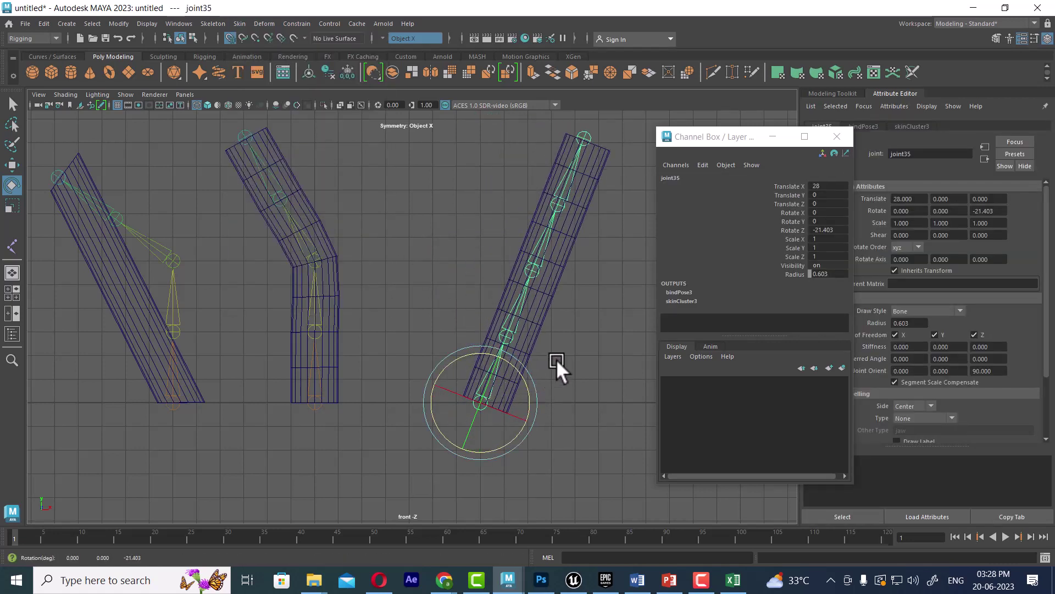
key(ctrl+z)
click(571, 357)
Curve the right cylinder into an arc by rotating its second, middle and tip joints.
click(482, 332)
drag(517, 303, 520, 281)
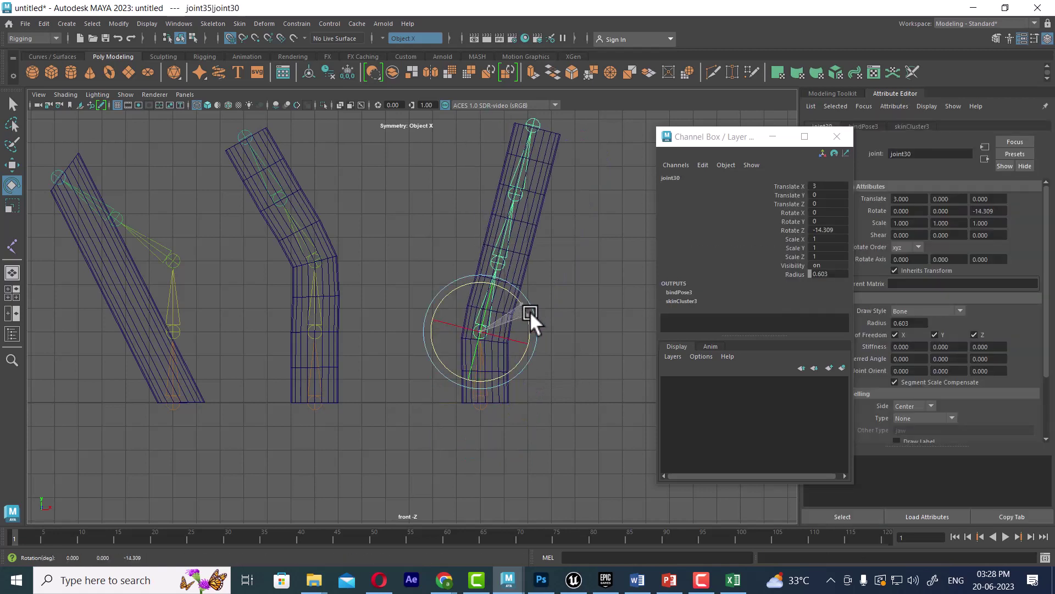
click(512, 266)
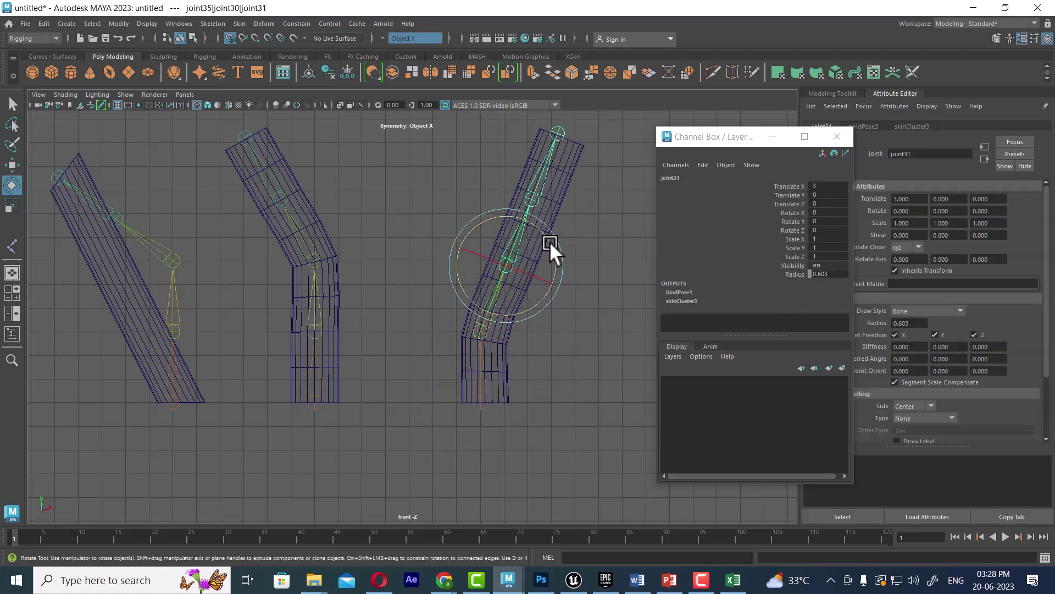
drag(550, 242, 558, 266)
click(572, 236)
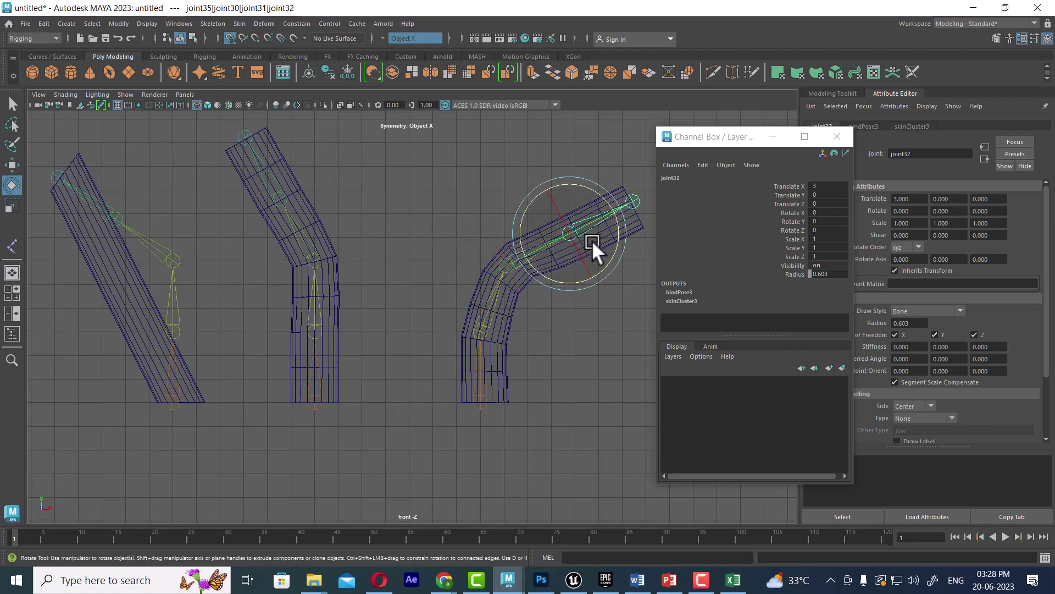
drag(616, 224, 614, 267)
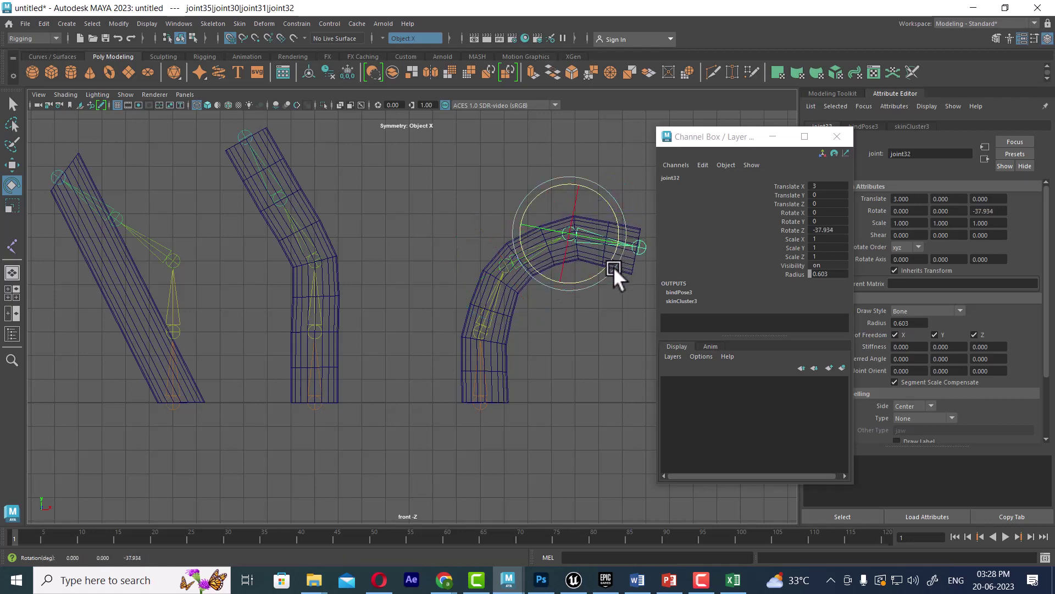
Bend the middle and left cylinders' tip joints, the left one to Rotate Z 23.711.
click(282, 199)
drag(324, 196, 325, 189)
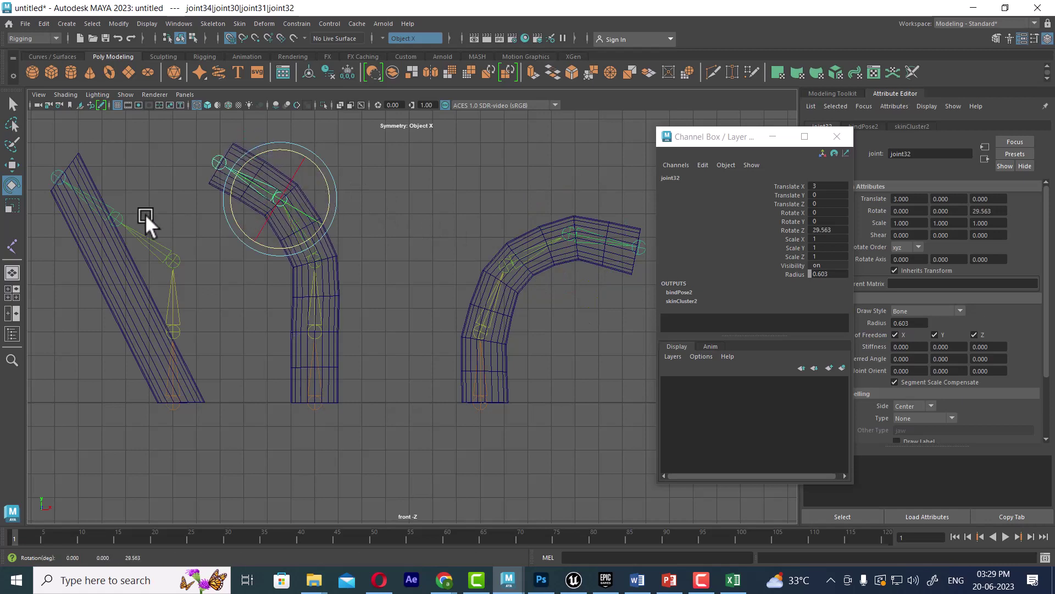
click(116, 219)
mouse_move(155, 206)
mouse_down()
mouse_move(146, 188)
mouse_move(125, 179)
mouse_move(200, 246)
mouse_move(199, 310)
mouse_move(157, 177)
mouse_up()
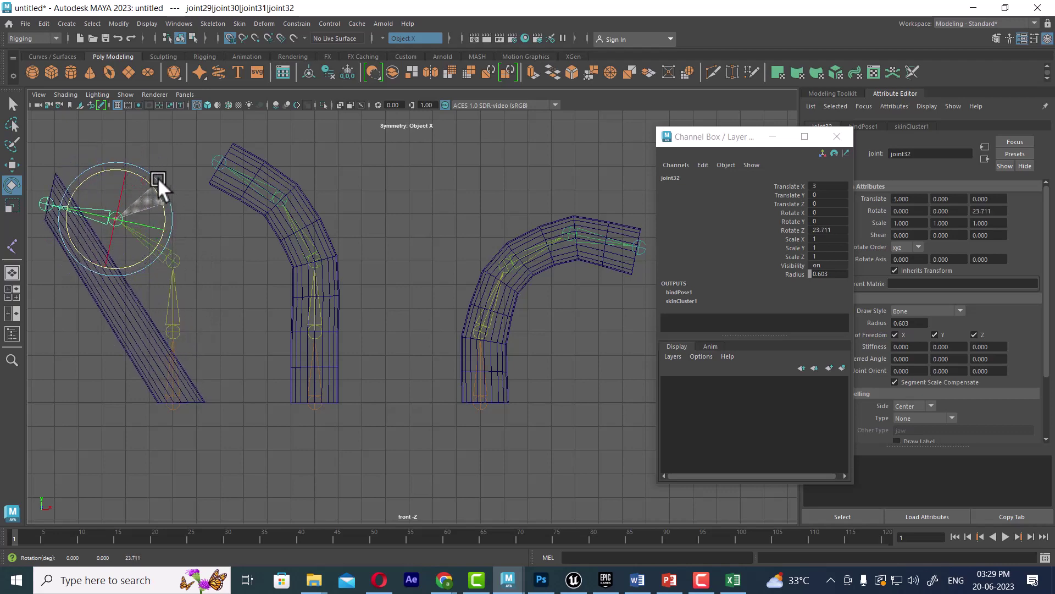
mouse_move(342, 360)
alt+middle_down()
mouse_move(315, 340)
mouse_move(405, 405)
mouse_move(323, 412)
mouse_move(352, 431)
alt+middle_up()
key(w)
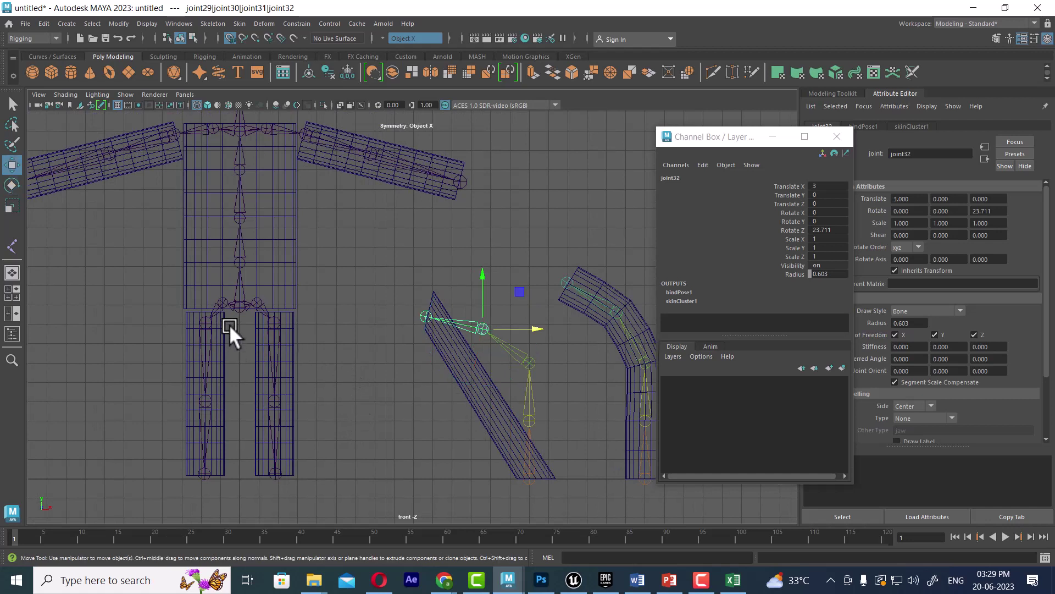
click(240, 308)
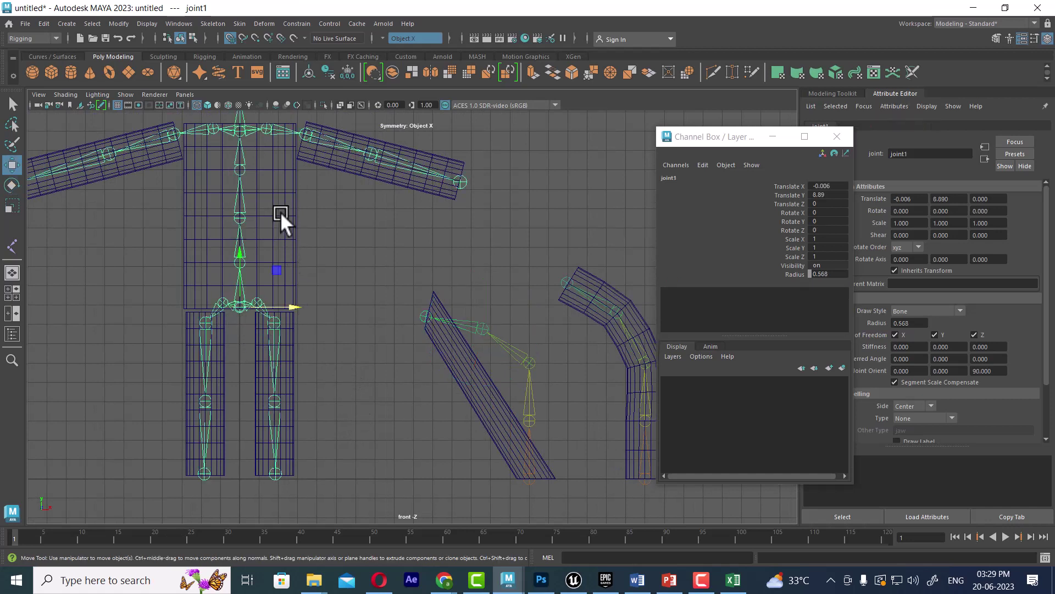
click(279, 189)
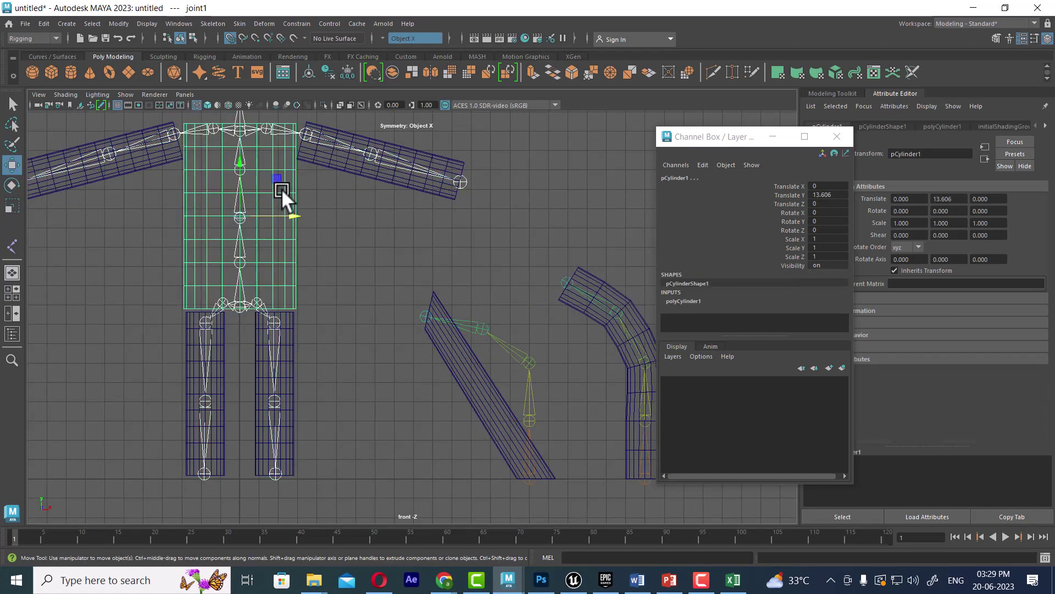
Shift-select the character's torso, both legs, both arms and the head cube together.
click(294, 326)
click(193, 340)
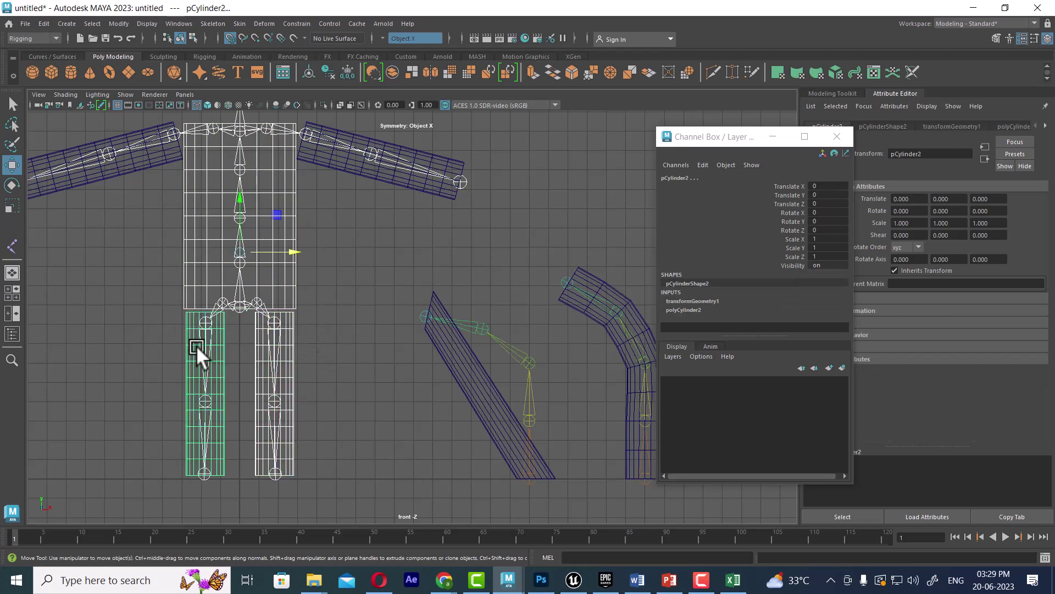
click(159, 159)
click(330, 170)
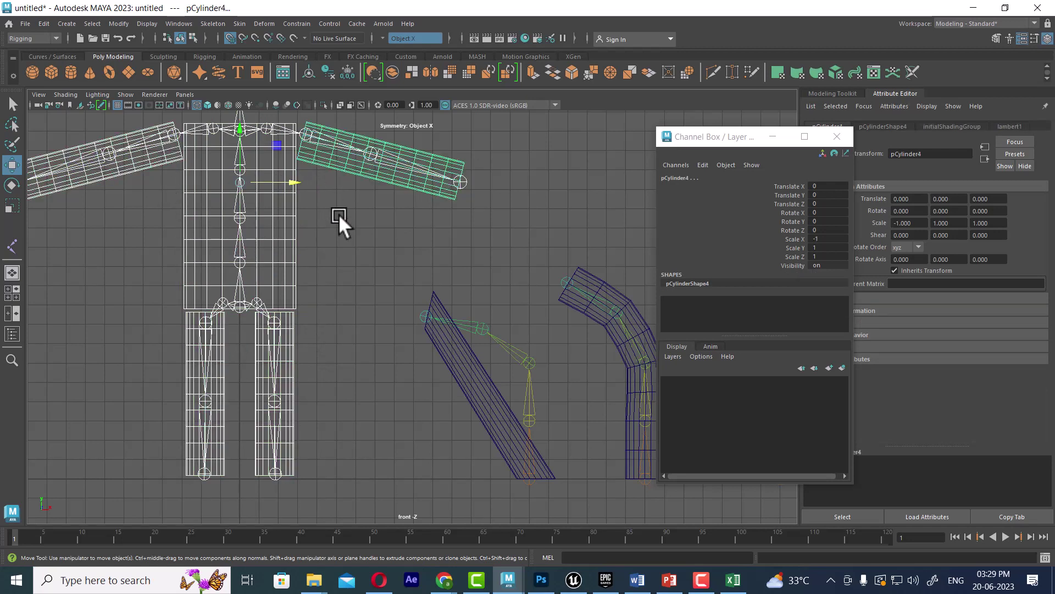
alt+middle_drag(339, 214, 342, 354)
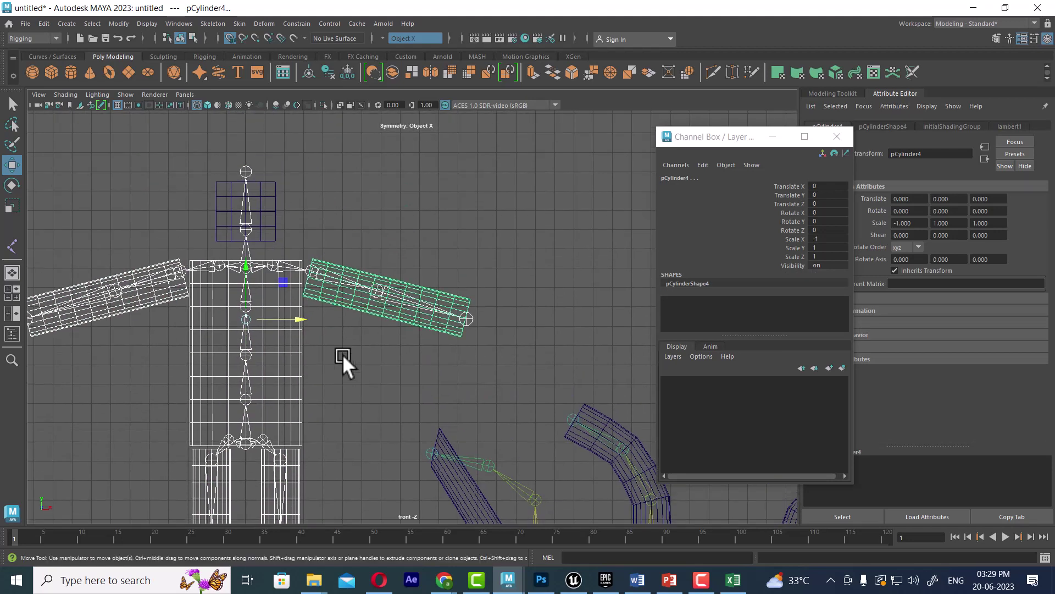
click(274, 216)
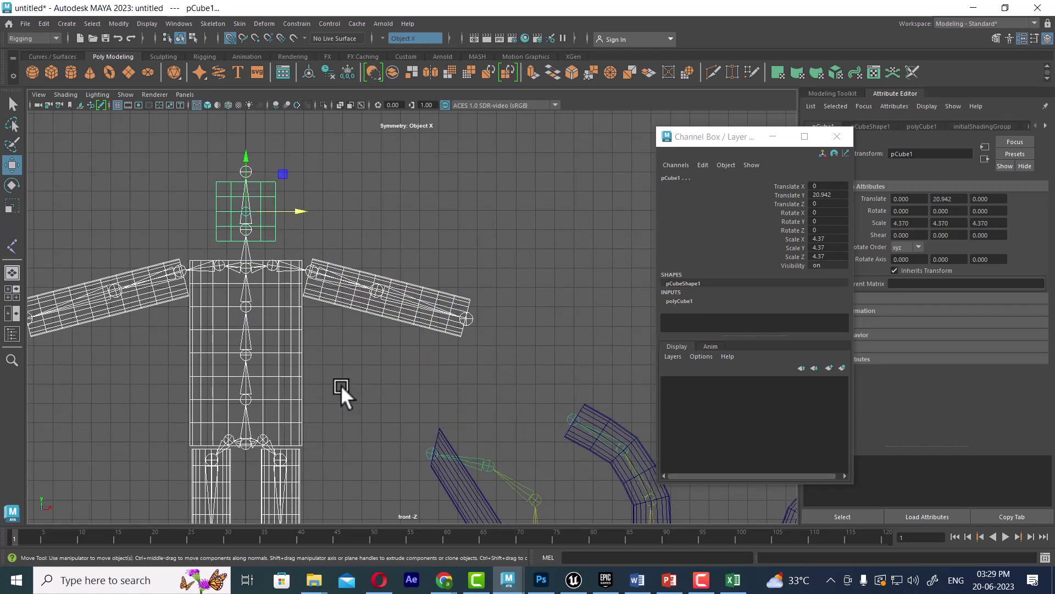
click(330, 397)
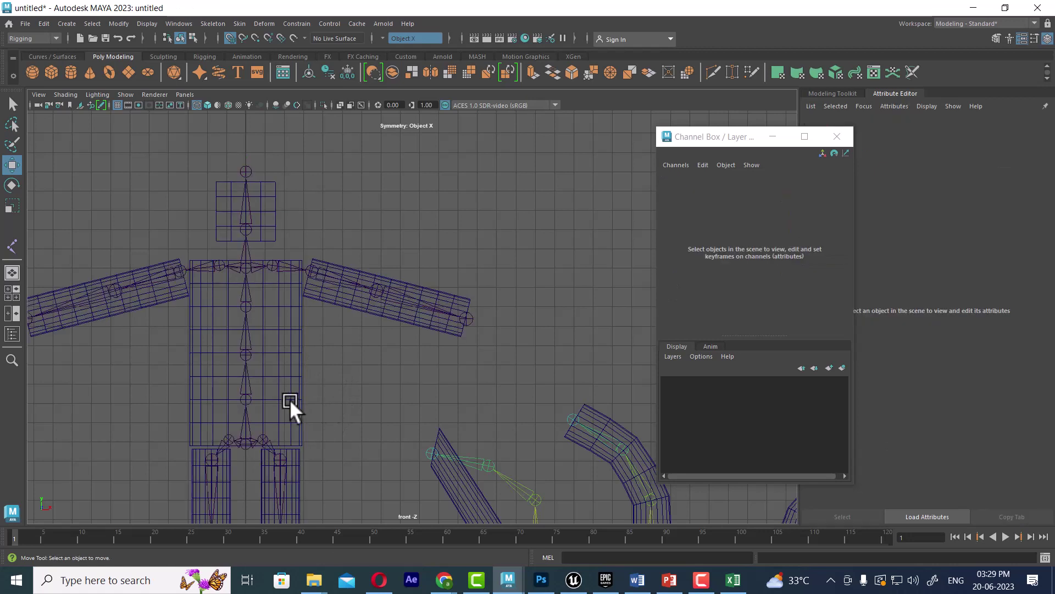
click(290, 400)
shift+click(235, 475)
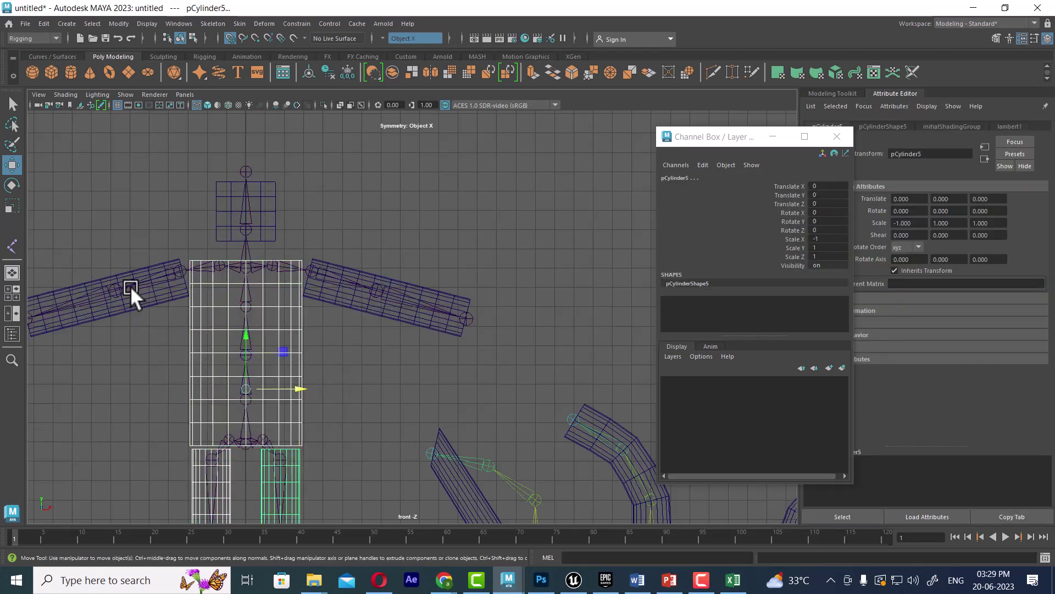
shift+click(181, 297)
shift+click(335, 296)
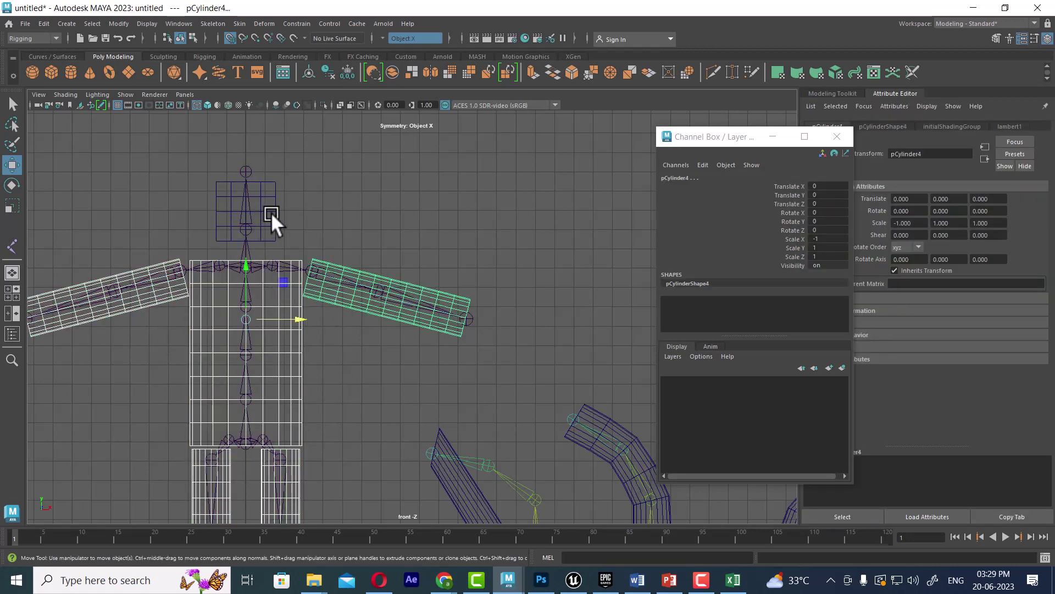
shift+click(273, 181)
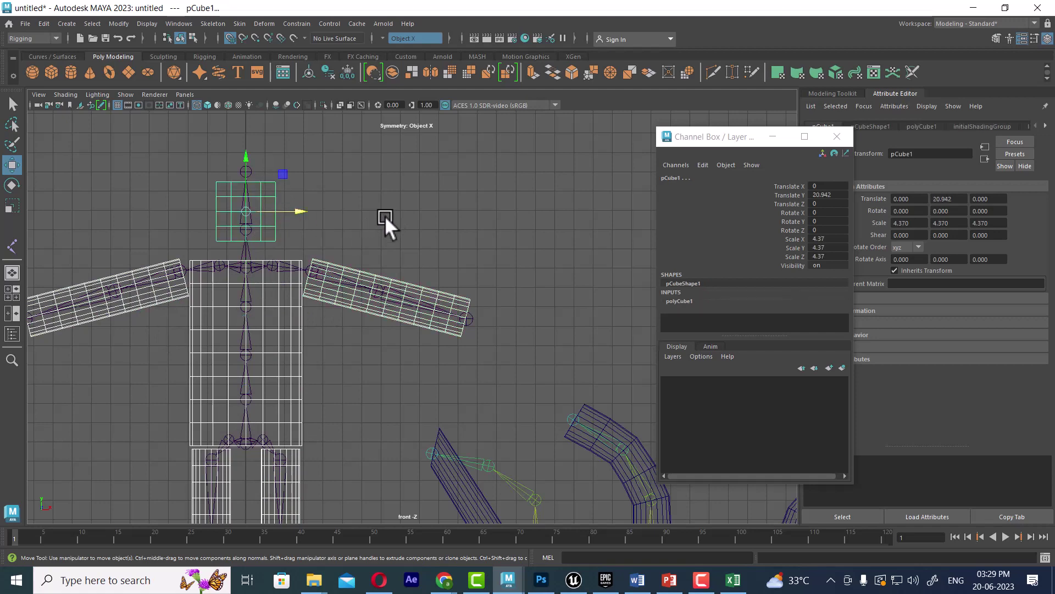
Marquee-select and delete the test joint chains, then the three test cylinders.
scroll(297, 270, down, 3)
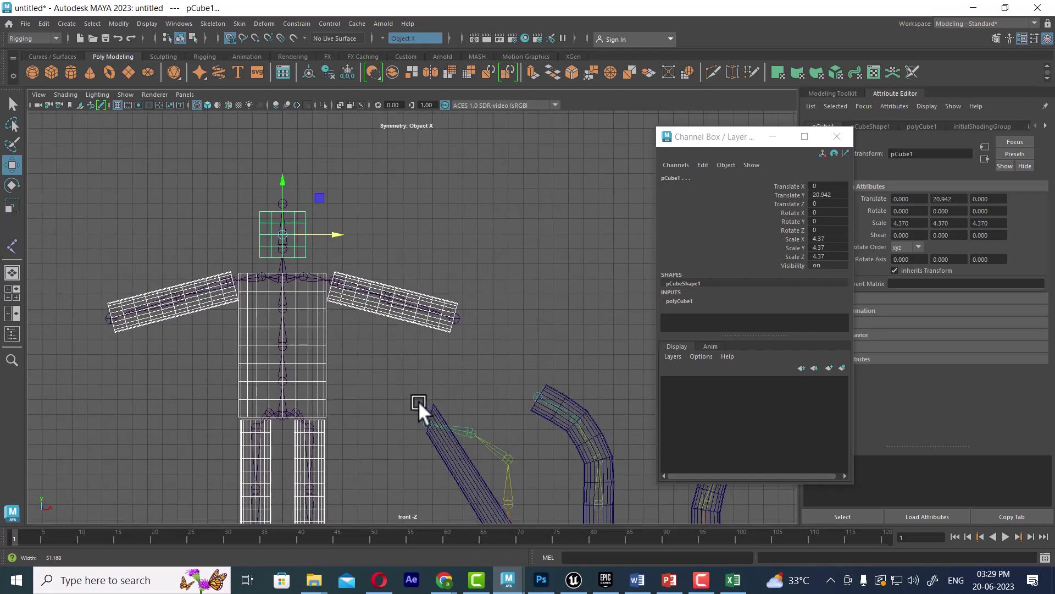
scroll(341, 362, down, 3)
scroll(330, 330, down, 1)
drag(343, 313, 593, 457)
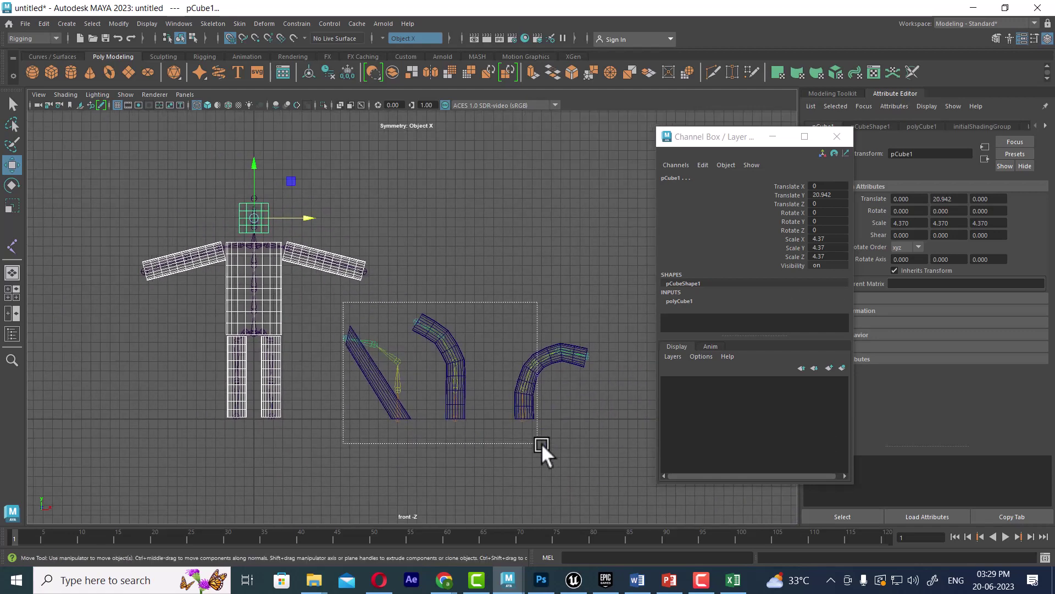
key(Delete)
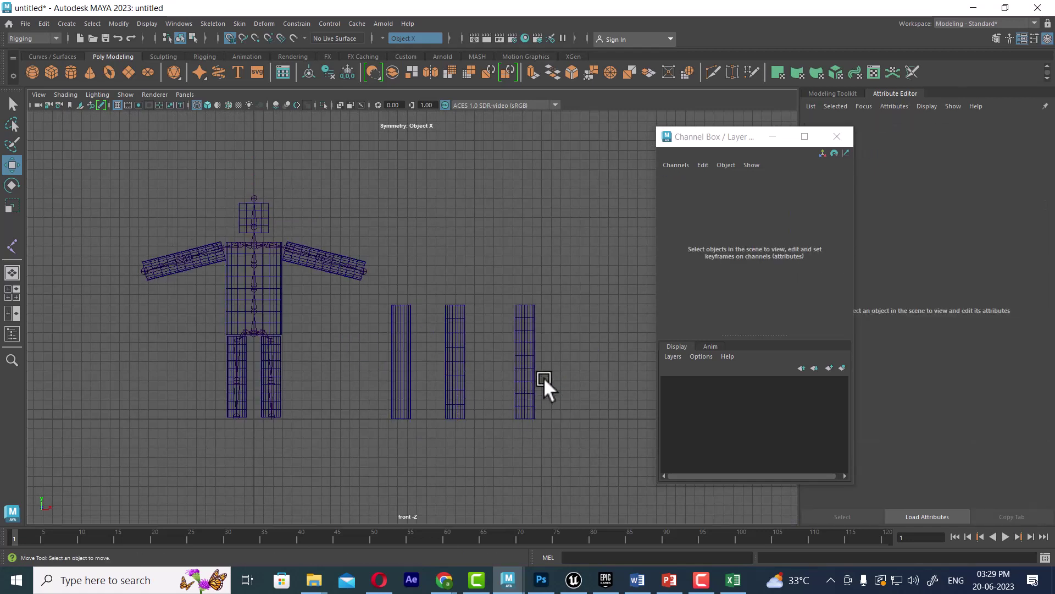
click(527, 358)
drag(597, 359, 369, 446)
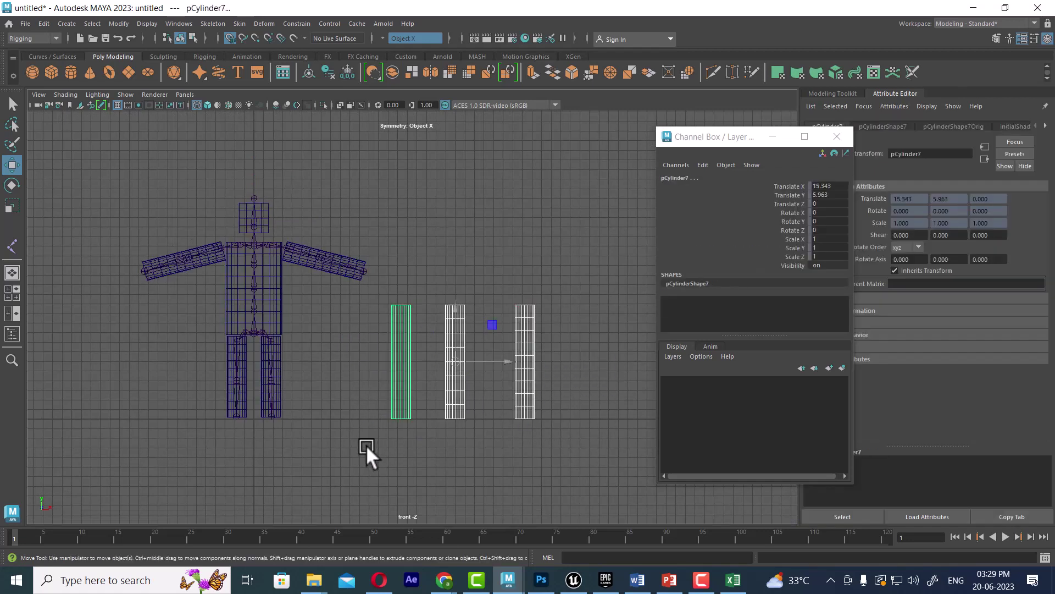
key(Delete)
Duplicate the character's skeleton and move the copy right to X 27.
mouse_move(441, 172)
mouse_down()
mouse_move(345, 290)
mouse_move(73, 492)
mouse_up()
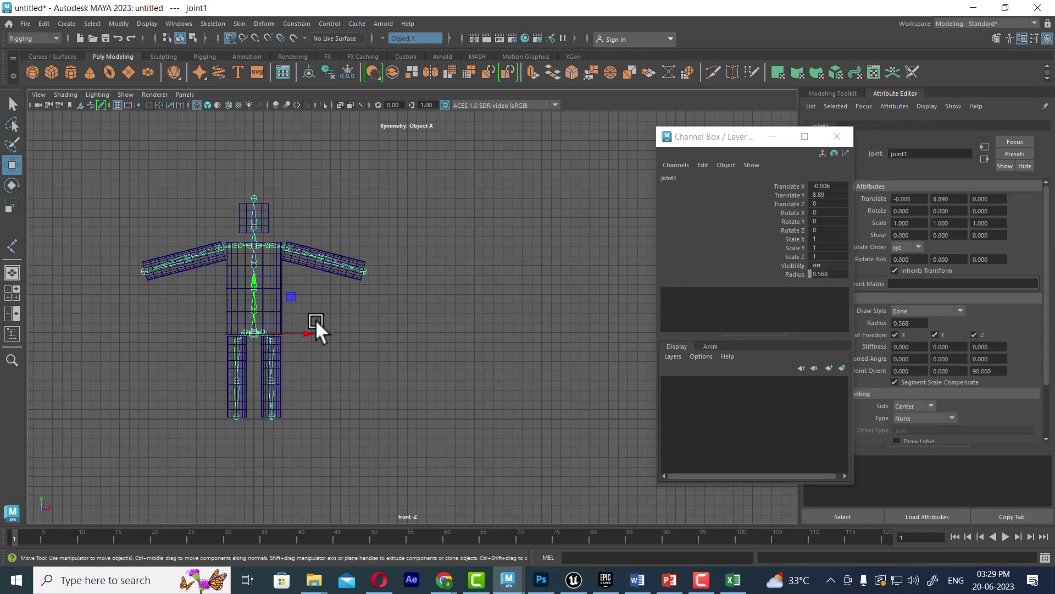
key(ctrl+d)
drag(317, 332, 503, 352)
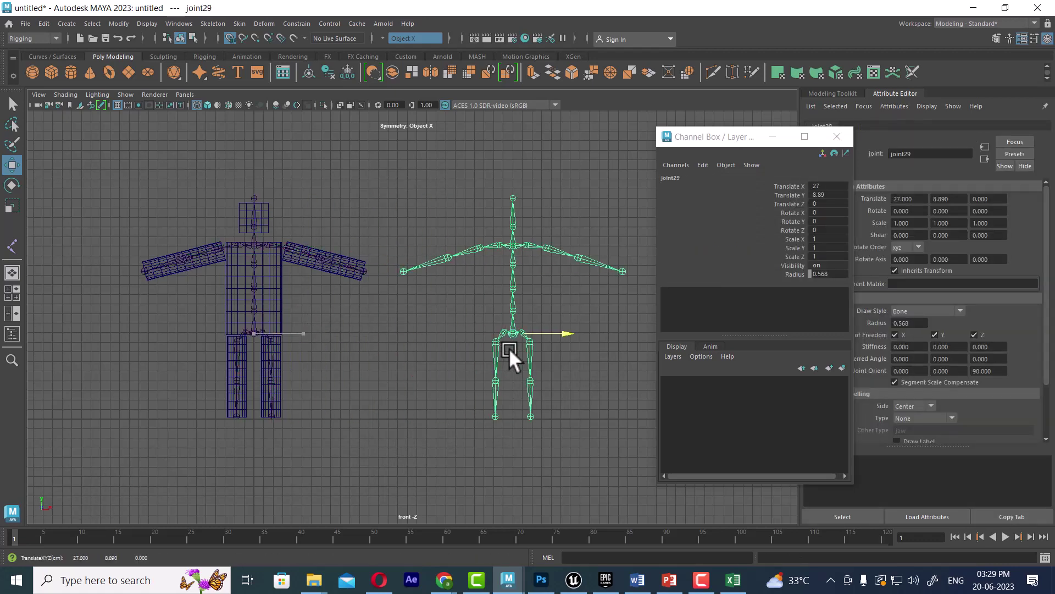
click(361, 426)
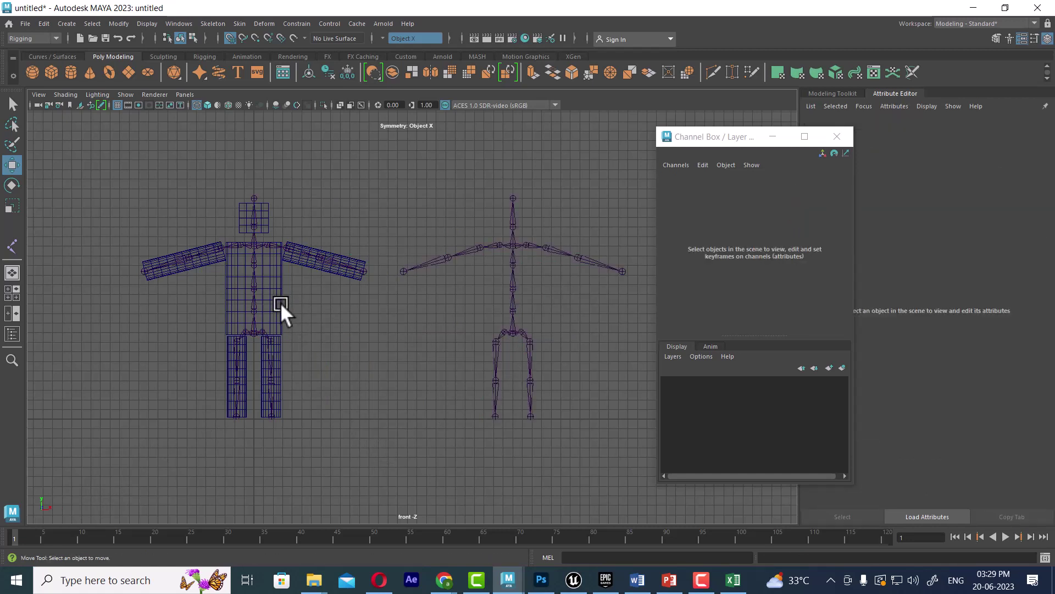
Move the original skeleton to X 15, undo it, and reselect the whole skeleton.
click(271, 290)
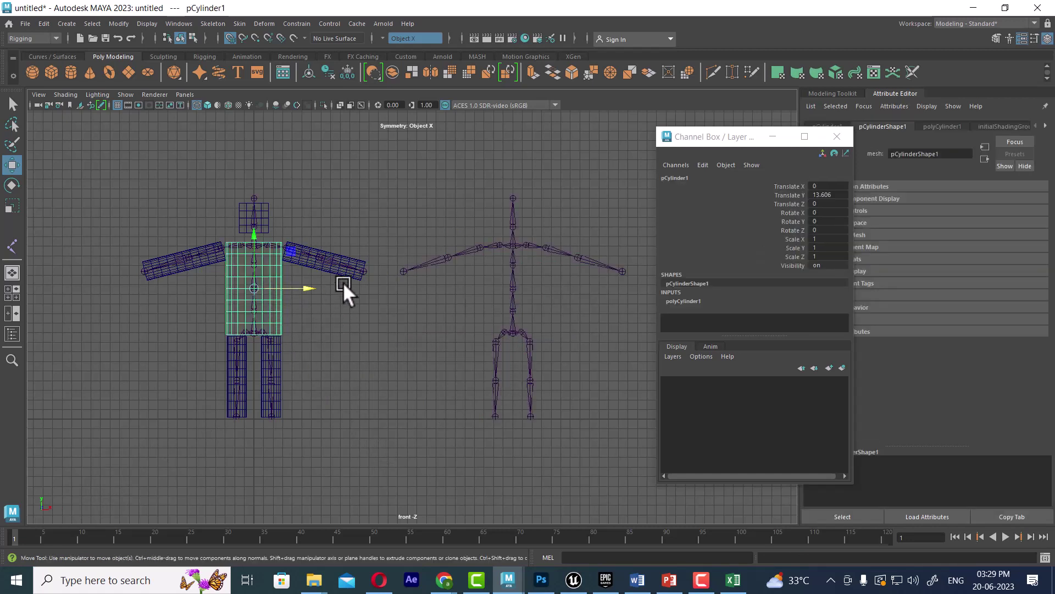
shift+click(327, 268)
key(ctrl+z)
key(ctrl+z)
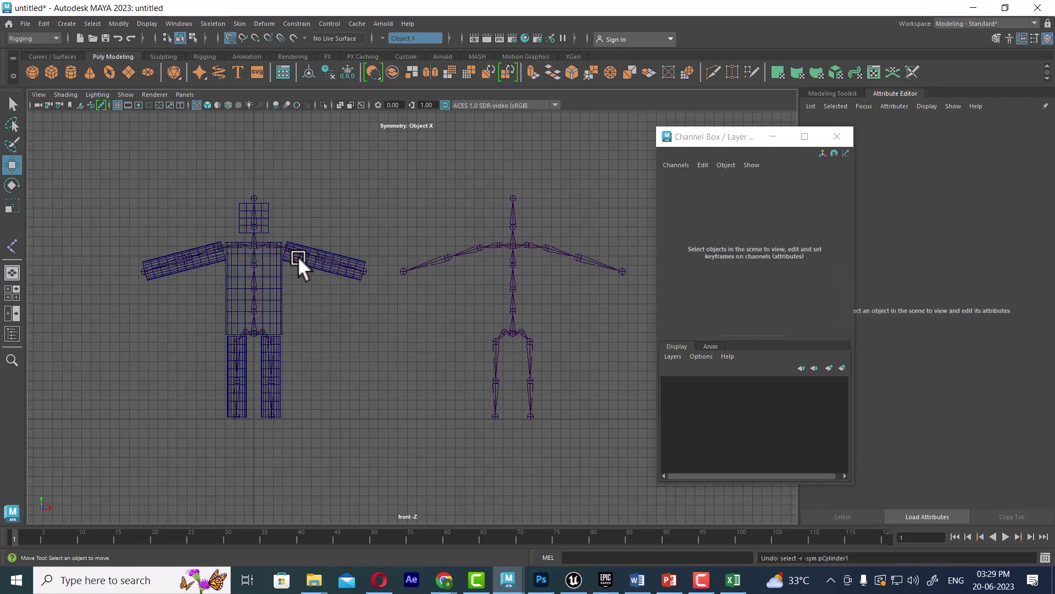
click(297, 257)
drag(308, 334, 395, 343)
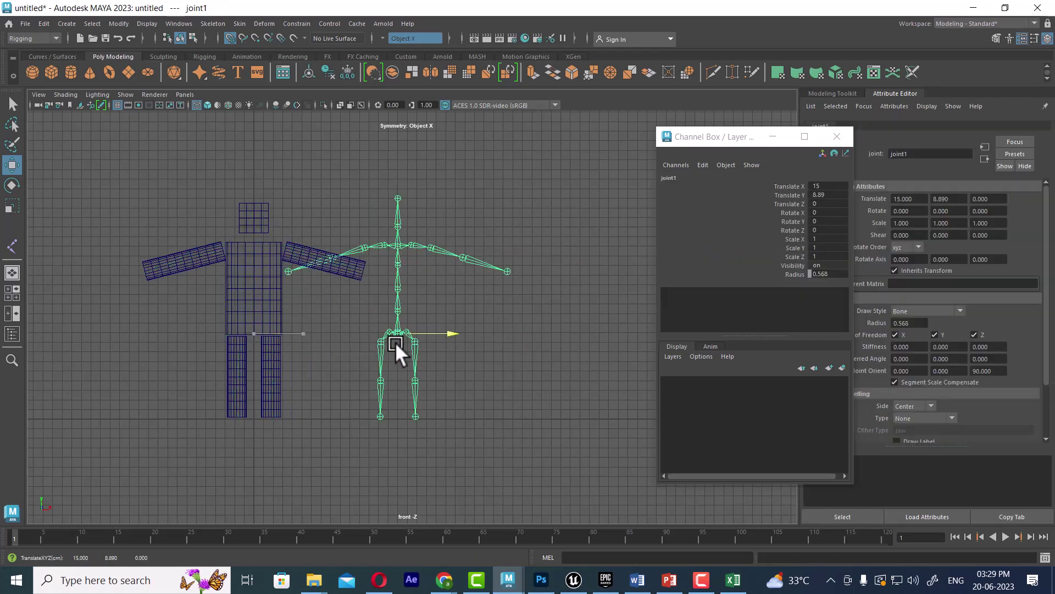
key(ctrl+z)
drag(416, 208, 102, 512)
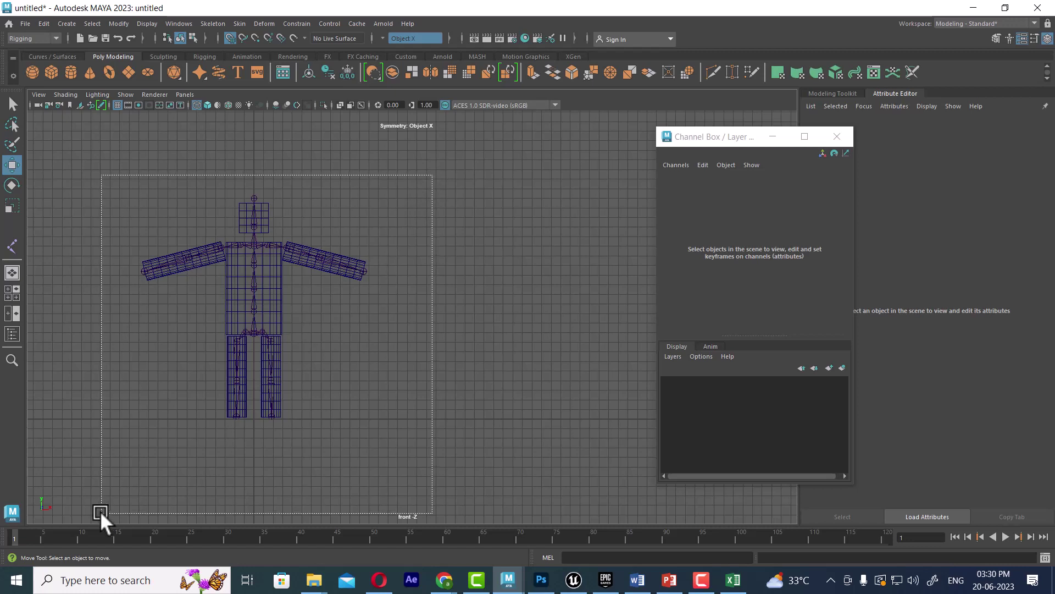
Select the character's torso, both legs, both arms and the head cube.
click(276, 272)
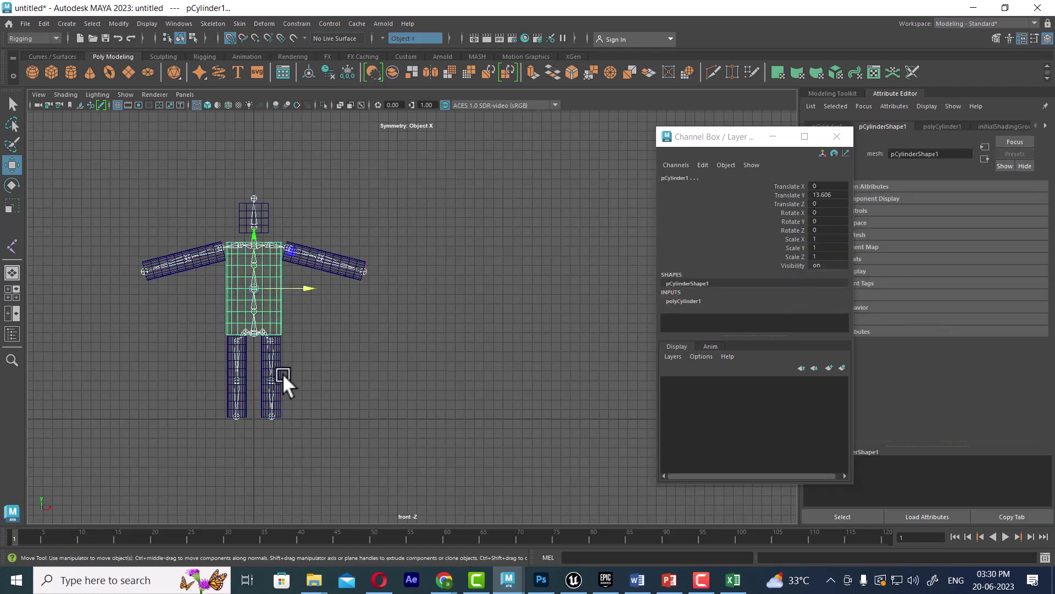
shift+click(272, 351)
shift+click(271, 364)
scroll(344, 471, up, 3)
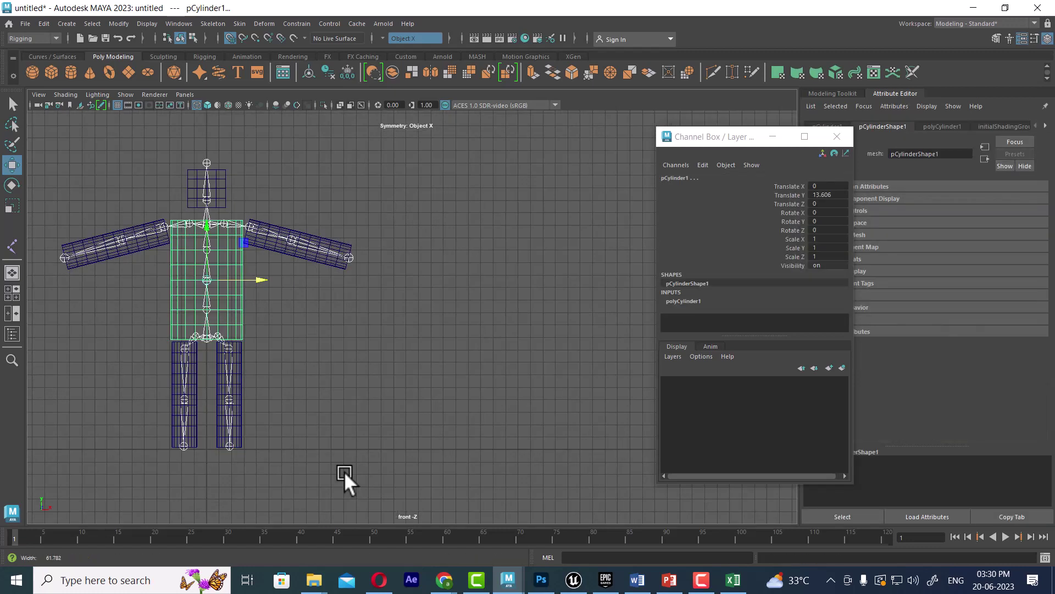
shift+click(186, 371)
shift+click(128, 371)
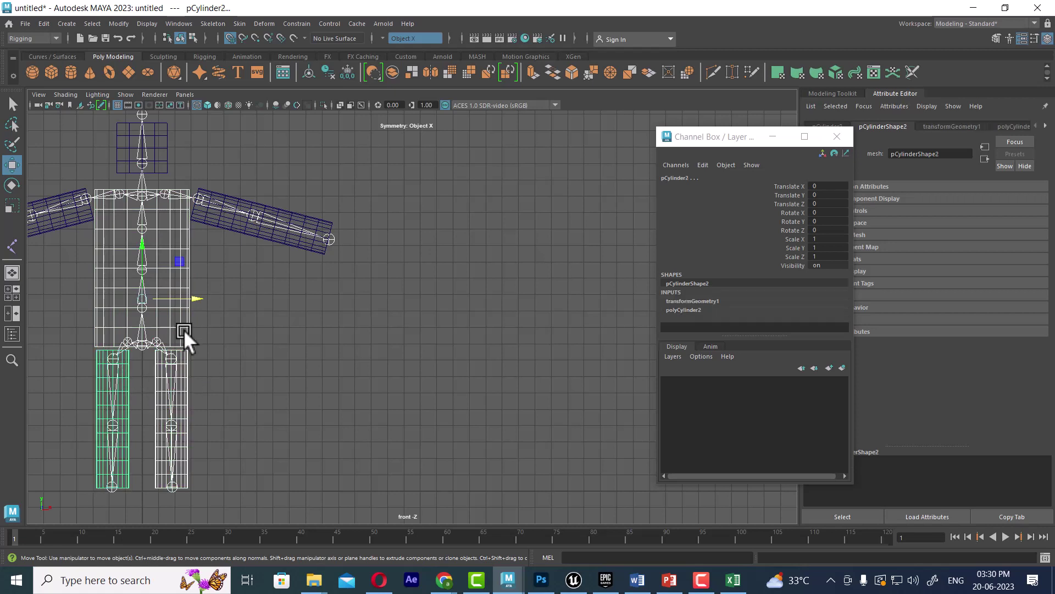
shift+click(235, 223)
mouse_move(252, 366)
alt+middle_down()
mouse_move(309, 393)
mouse_move(388, 460)
alt+middle_up()
shift+click(293, 227)
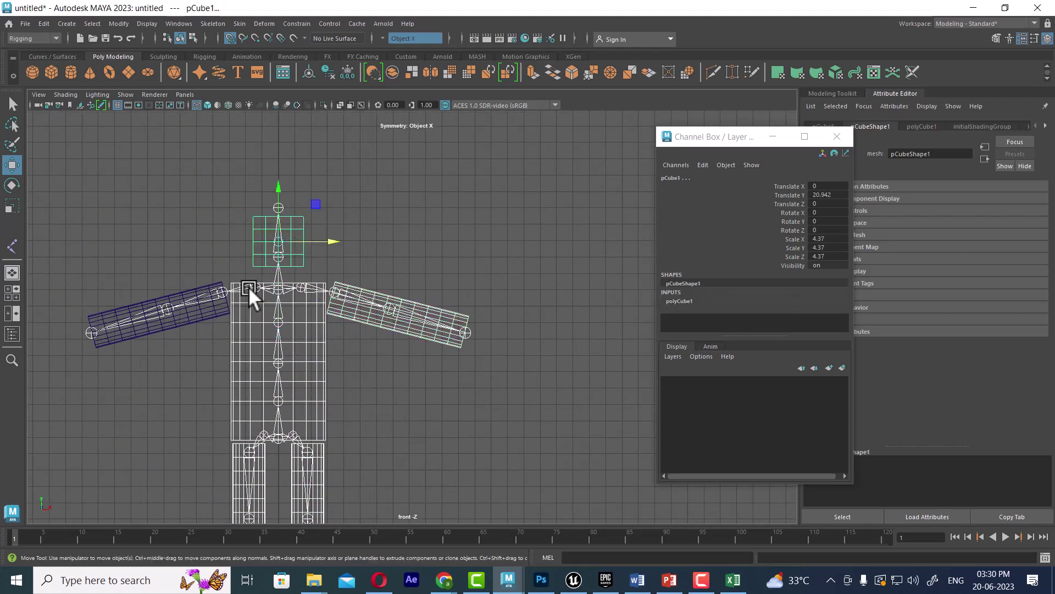
shift+click(185, 316)
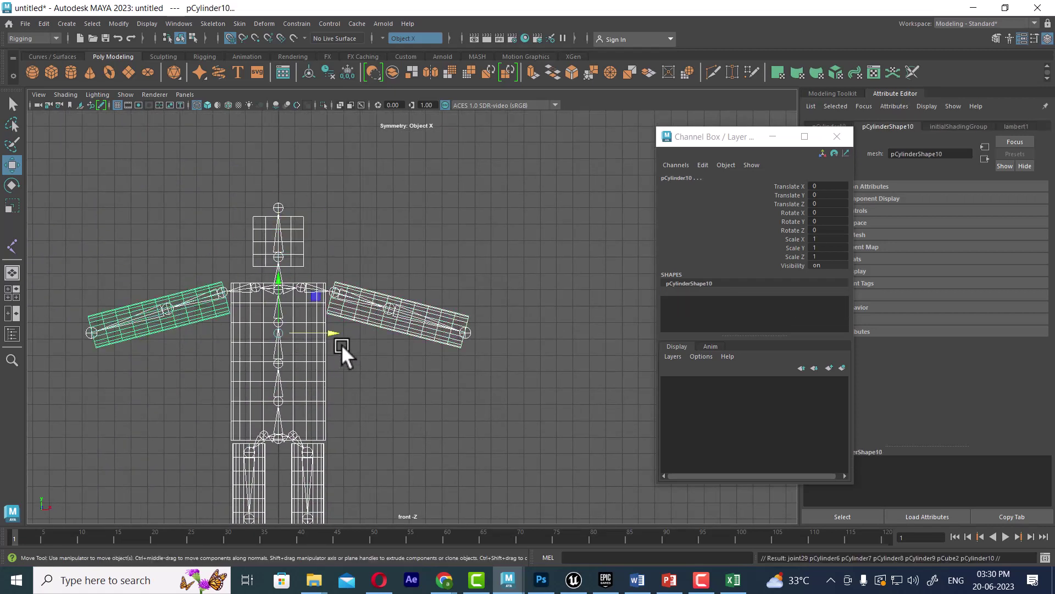
Clone the body meshes onto the duplicate skeleton at X 20 and close the floating Channel Box.
shift+drag(330, 333, 595, 329)
alt+middle_drag(595, 329, 369, 308)
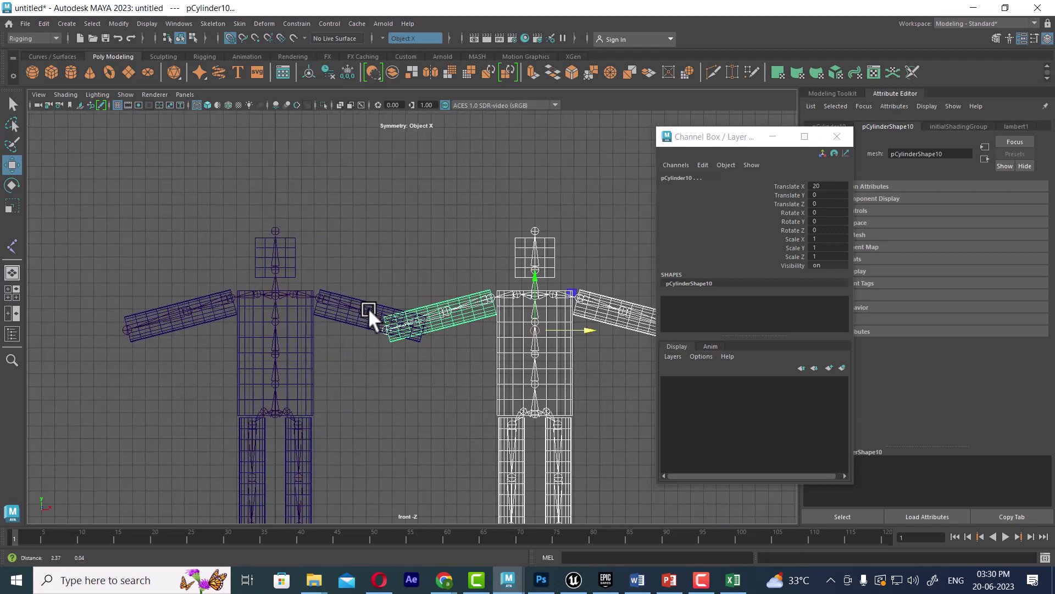
scroll(474, 296, down, 2)
drag(474, 295, 550, 292)
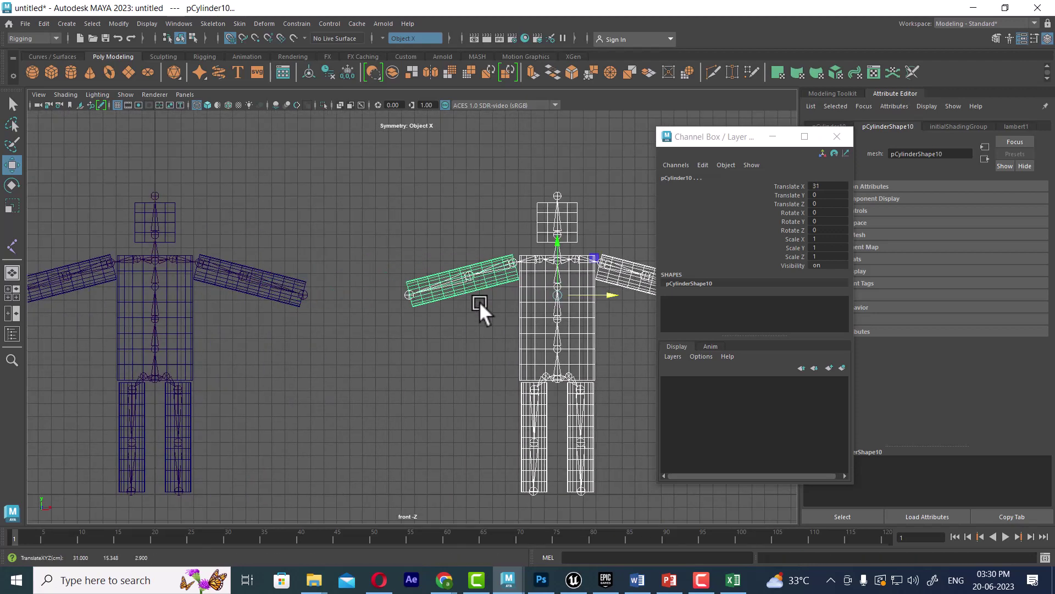
click(449, 377)
click(837, 135)
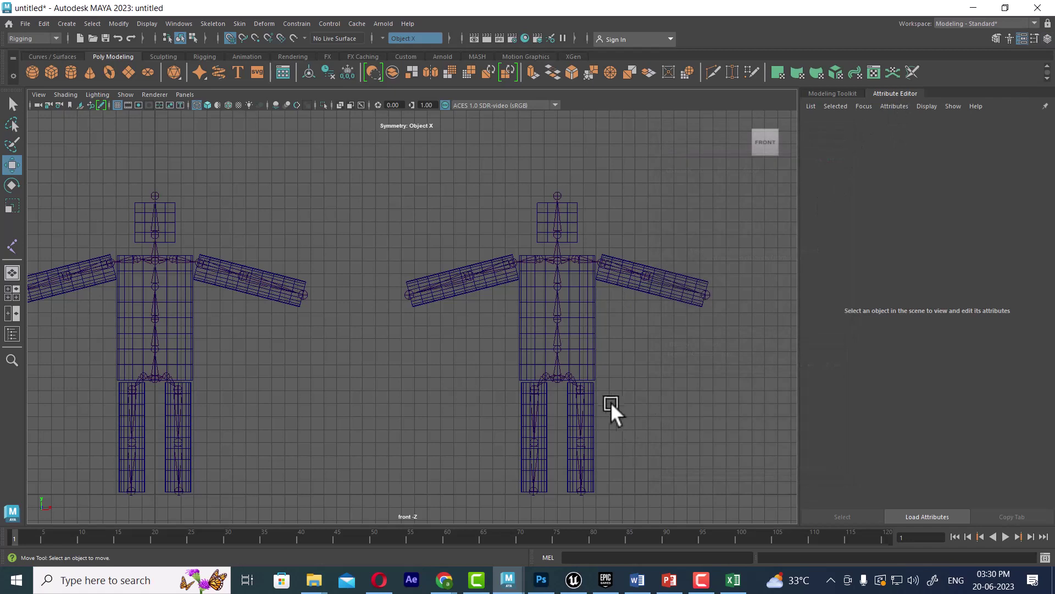
Combine the second character's legs, torso, arms and head into one mesh.
click(588, 392)
shift+click(547, 412)
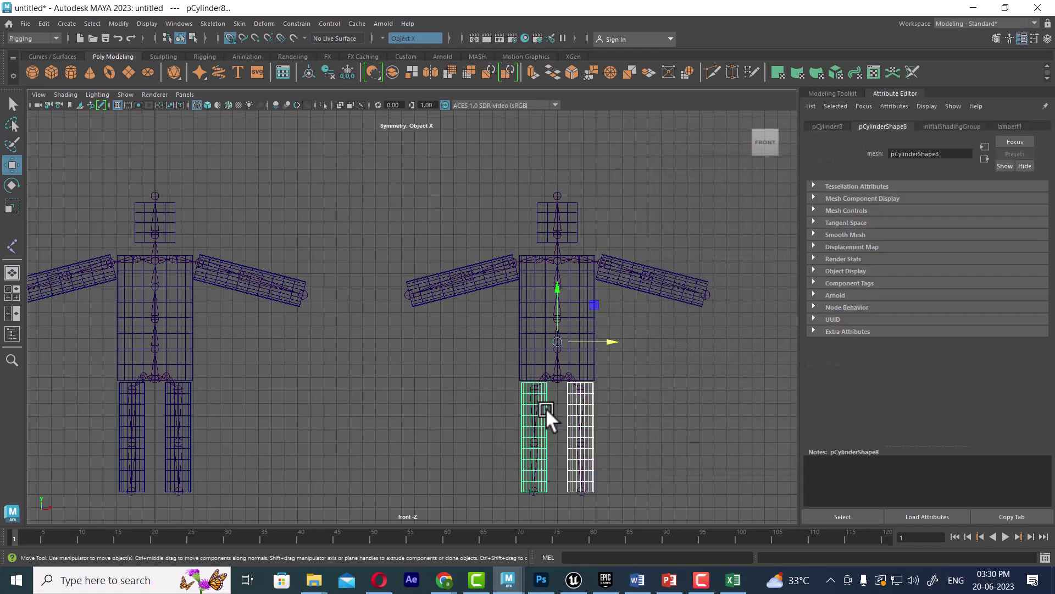
shift+click(536, 367)
shift+click(616, 278)
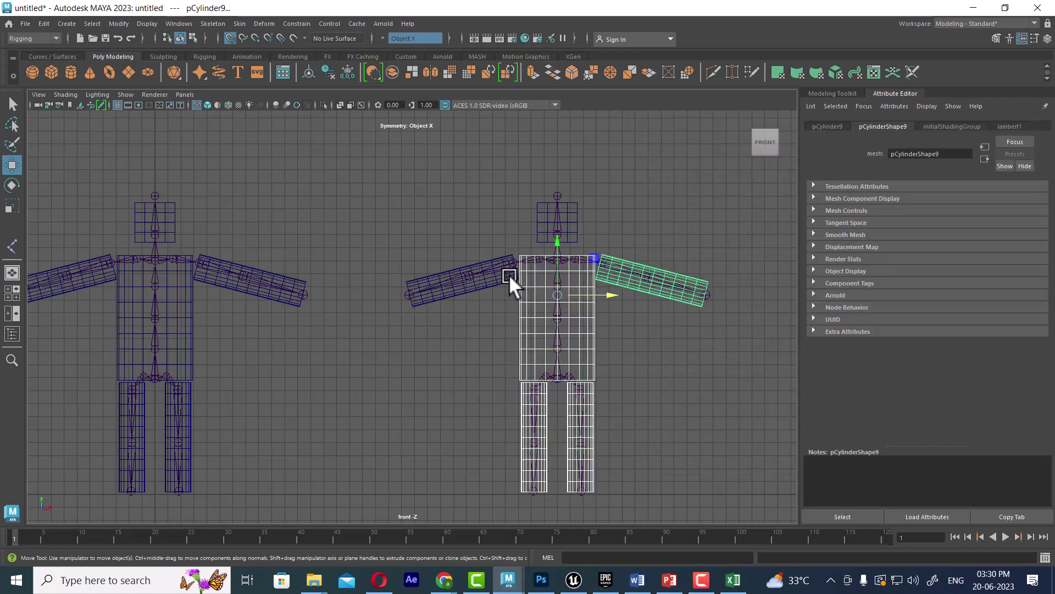
shift+click(509, 274)
shift+click(577, 232)
shift+right_click(675, 166)
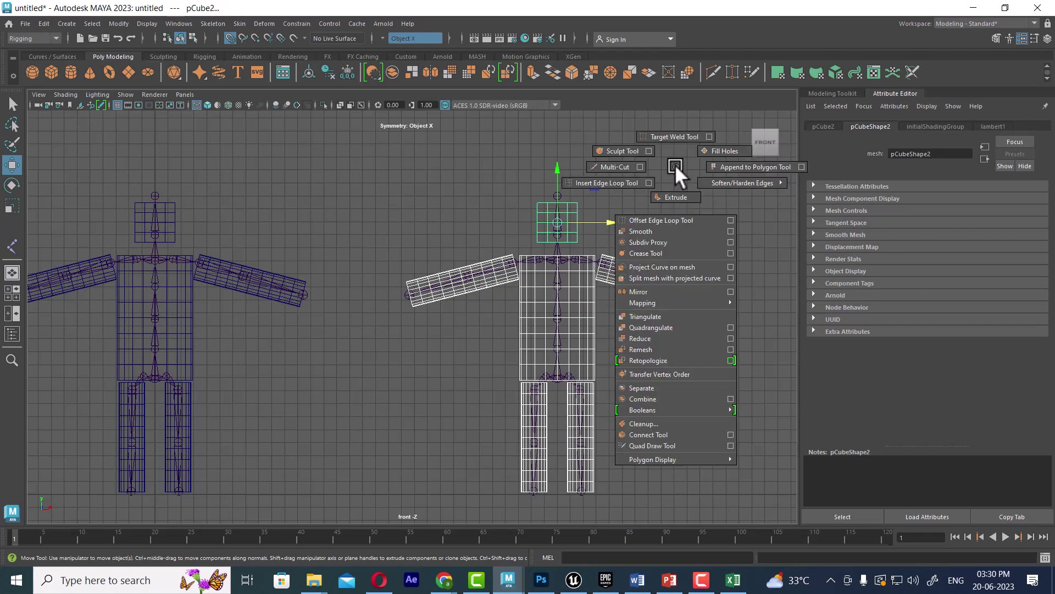
click(644, 399)
Duplicate the combined character and move the copy right to Translate X 26.
scroll(601, 441, up, 2)
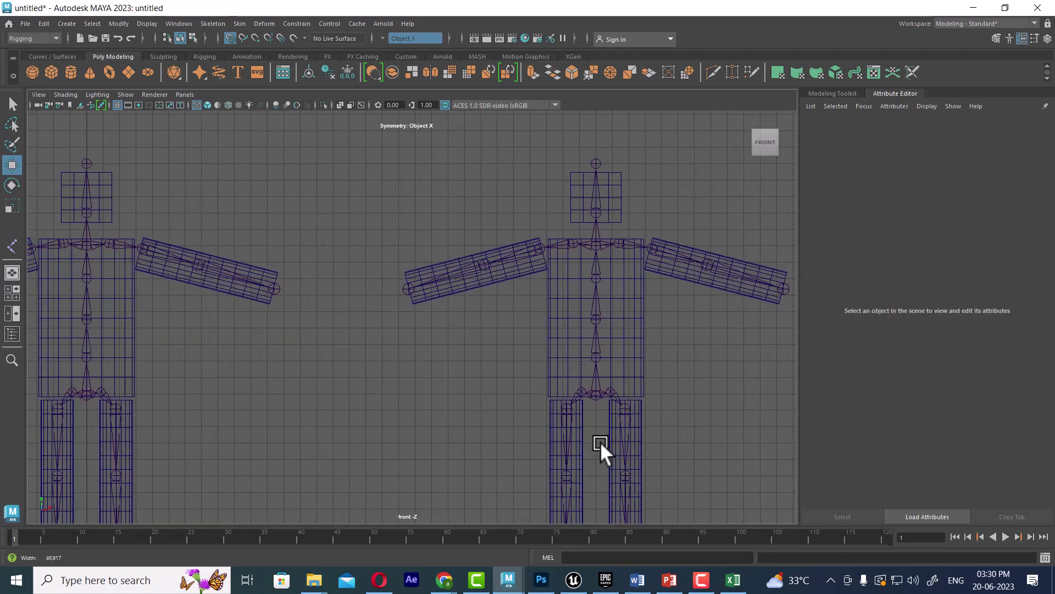
click(596, 397)
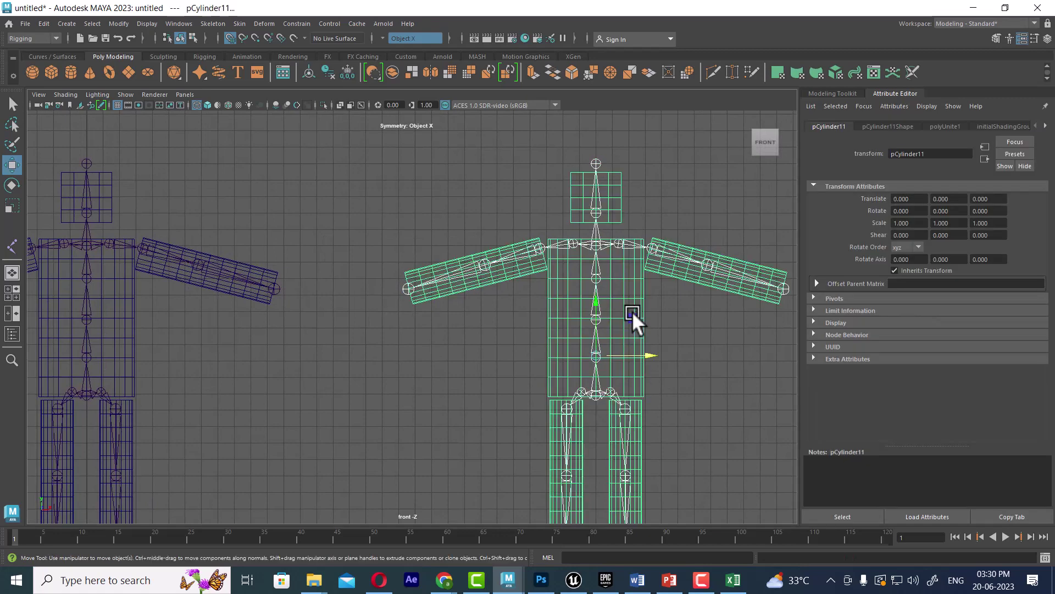
scroll(606, 400, down, 3)
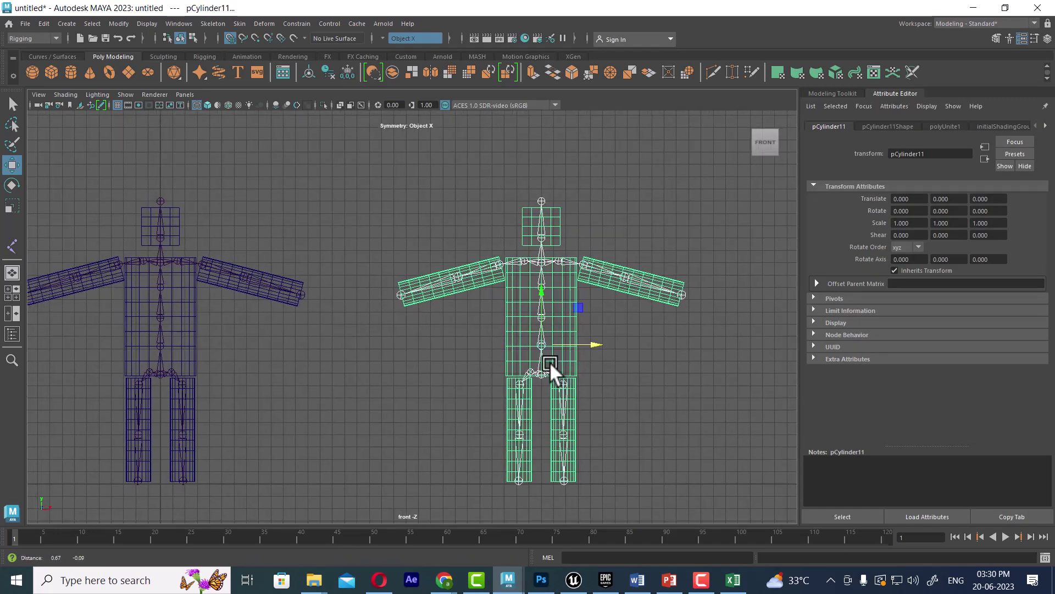
alt+middle_drag(606, 400, 504, 365)
scroll(523, 300, up, 1)
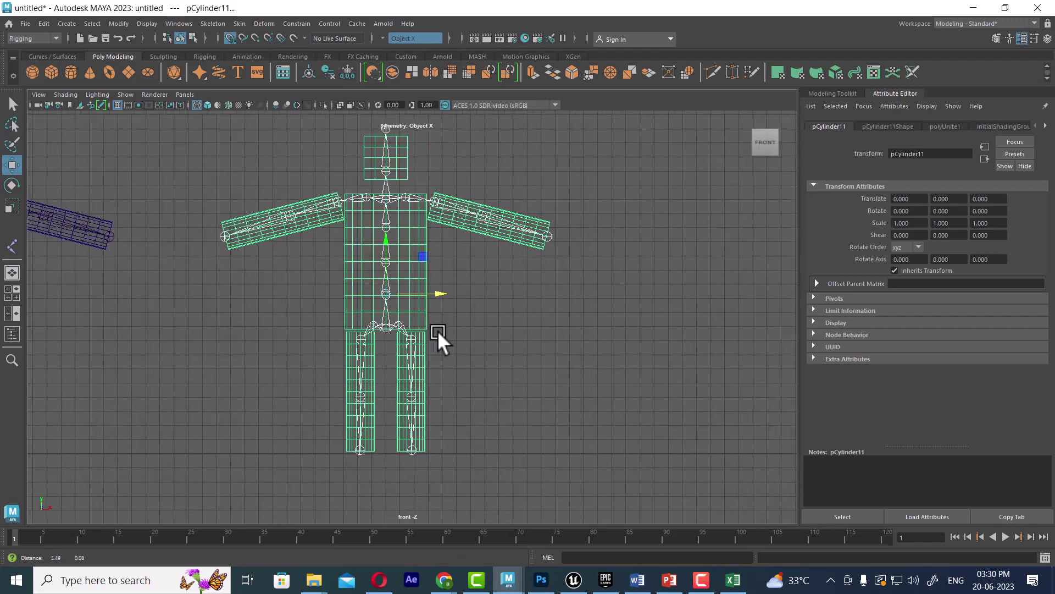
alt+middle_drag(437, 331, 365, 379)
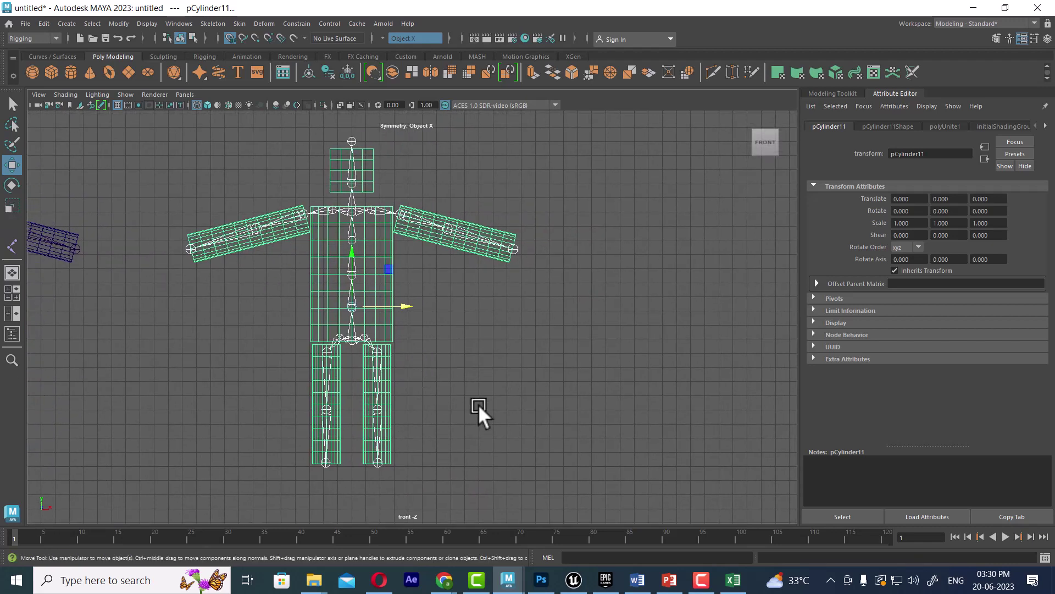
key(ctrl+d)
drag(402, 306, 713, 325)
scroll(504, 380, down, 2)
scroll(595, 309, up, 2)
click(594, 309)
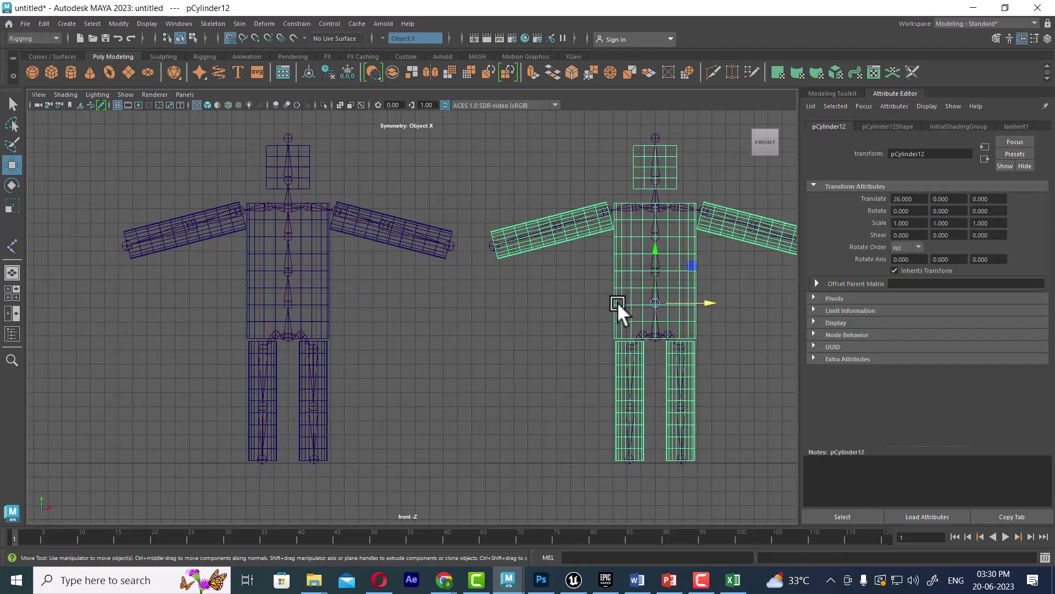
shift+right_drag(557, 263, 545, 482)
Separate the copied character back into individual body-part meshes.
click(656, 357)
click(641, 358)
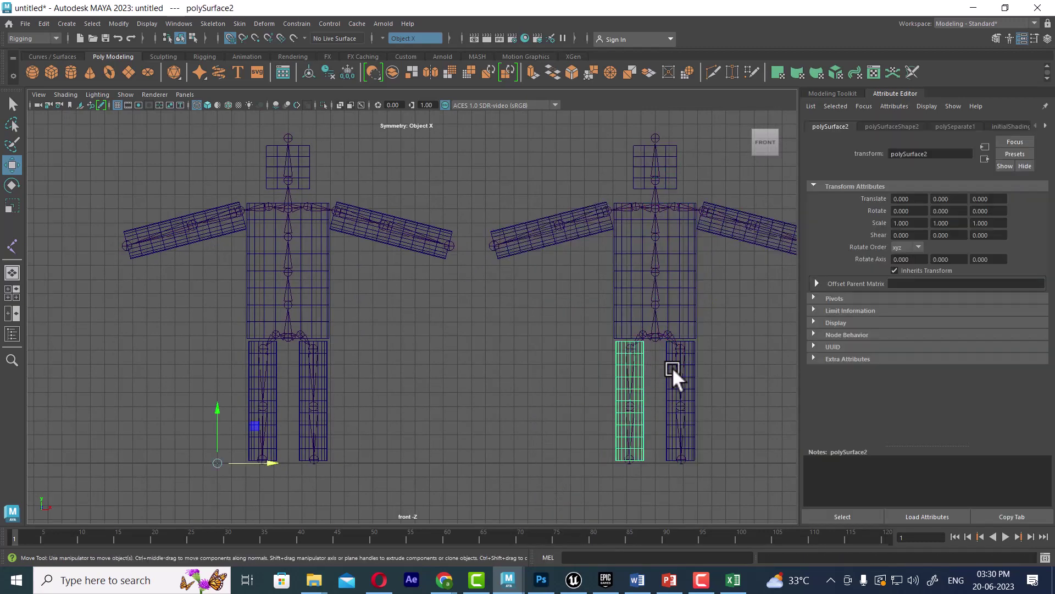
shift+click(680, 318)
Select the root joint plus both legs, torso, both arms and head for binding.
click(658, 344)
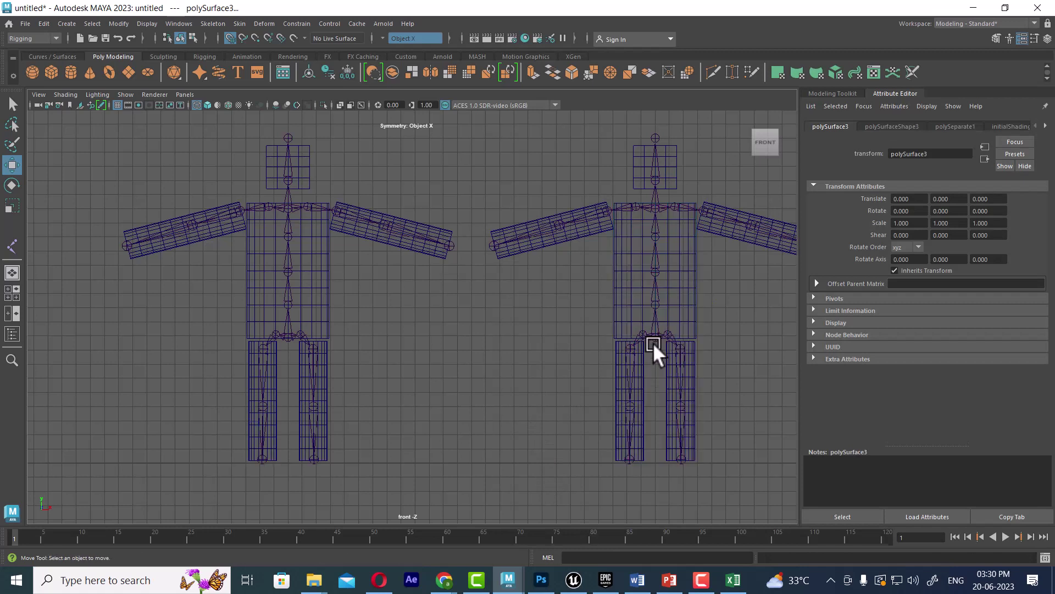
shift+click(646, 362)
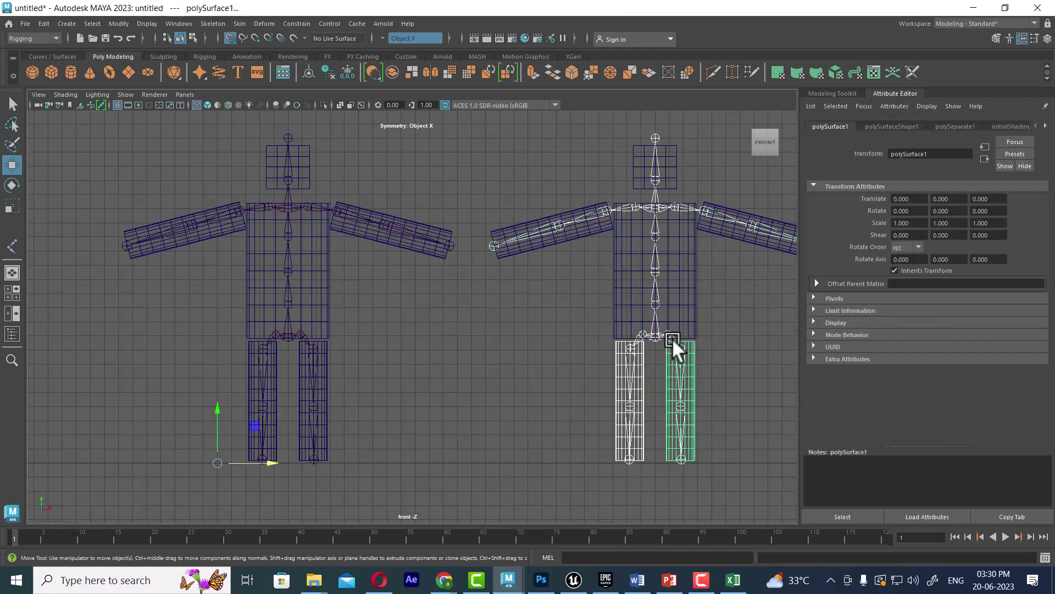
shift+click(689, 243)
shift+click(616, 225)
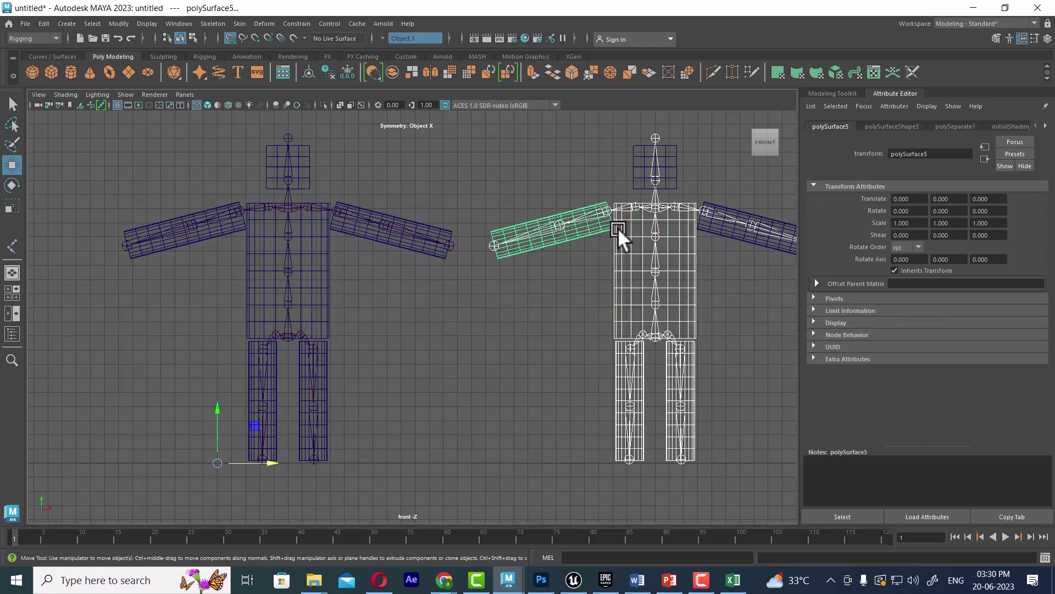
shift+click(707, 227)
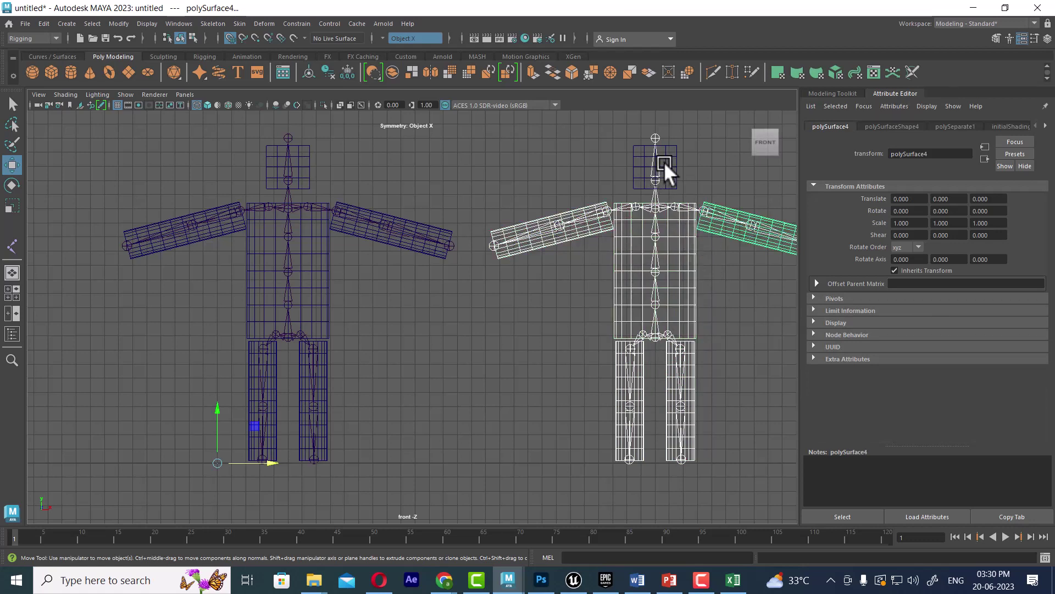
shift+click(666, 159)
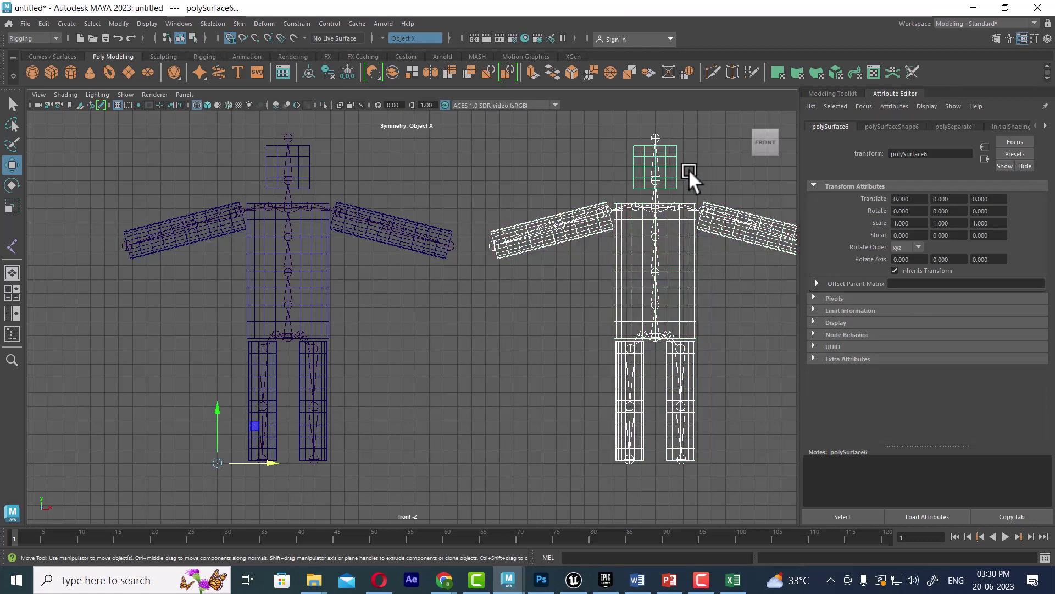
click(239, 25)
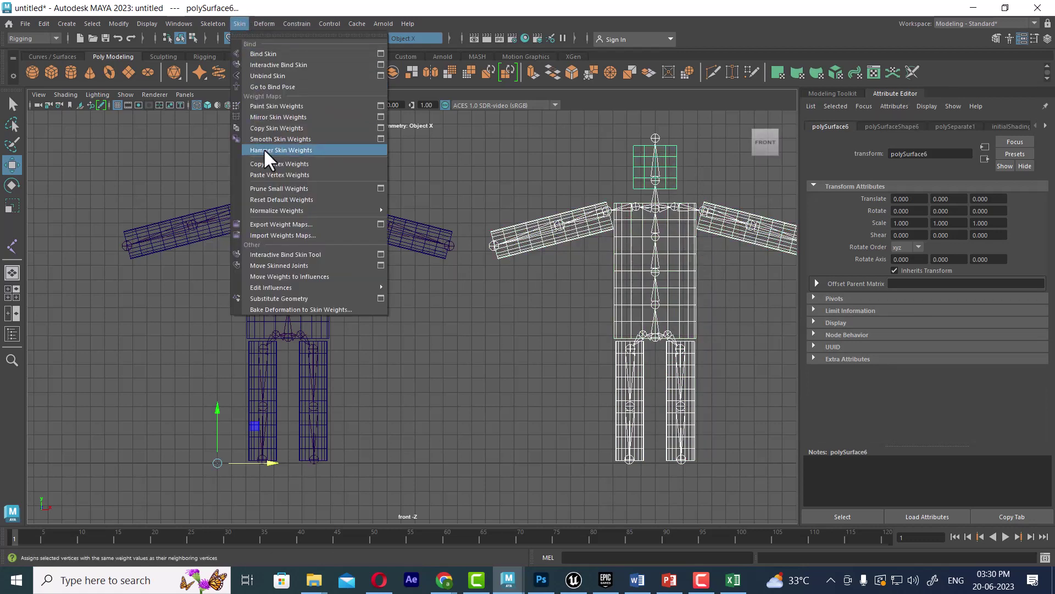
Bind Skin the parts to the skeleton, then test-bend the left forearm and undo it.
click(285, 54)
click(558, 228)
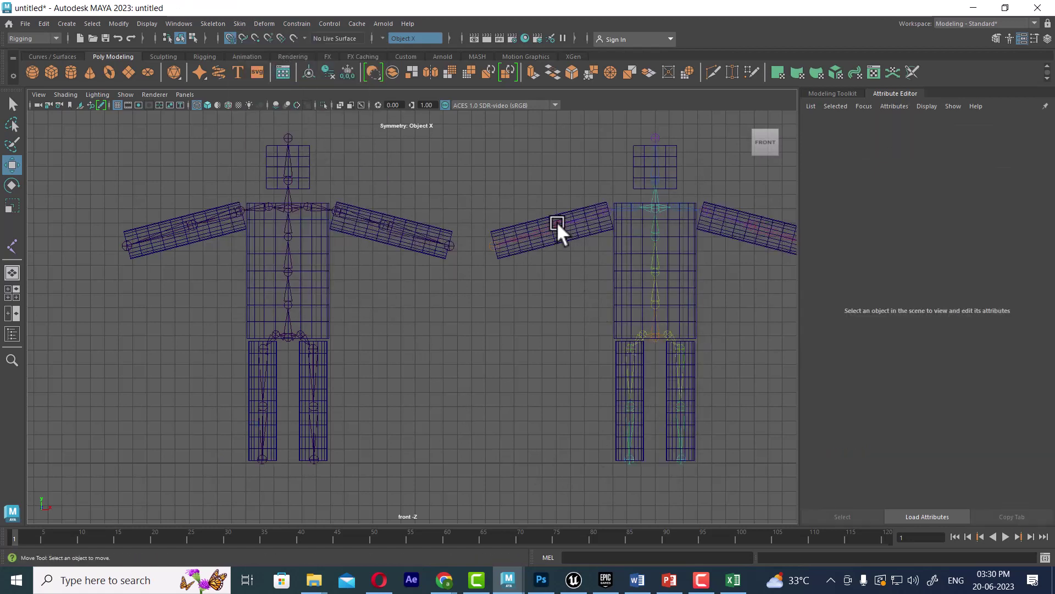
key(e)
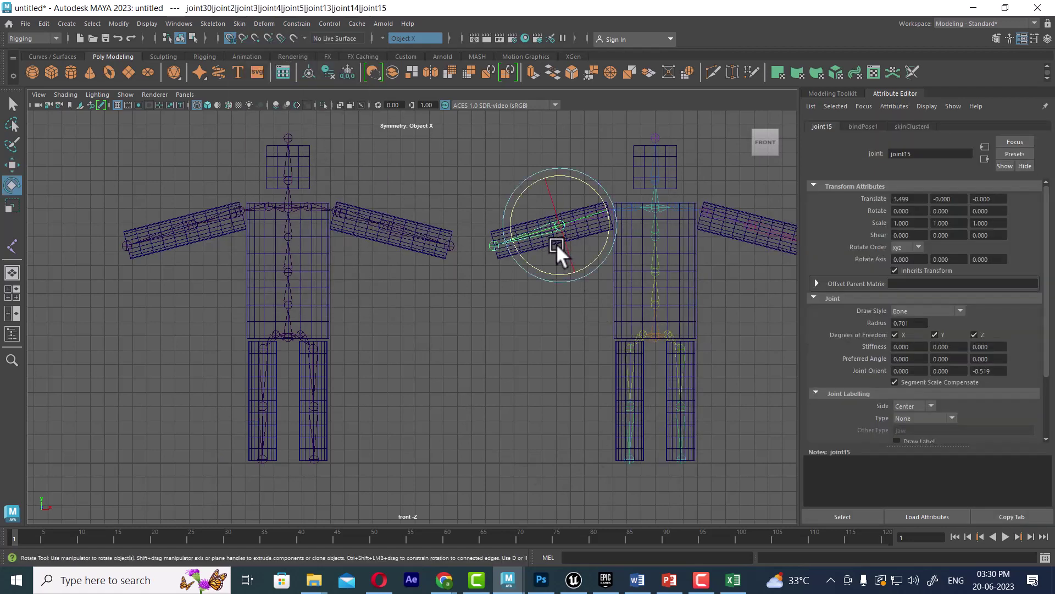
drag(557, 243, 569, 276)
key(ctrl+z)
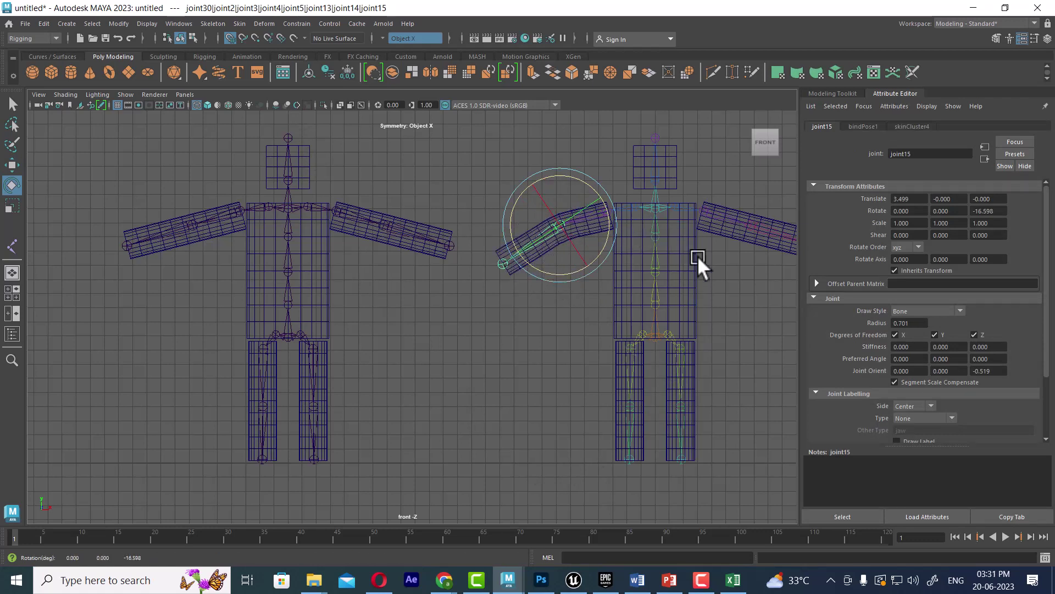
Rotate shoulder joints joint14 and joint22 around Z to lower both arms.
click(698, 256)
click(611, 207)
drag(575, 188, 561, 207)
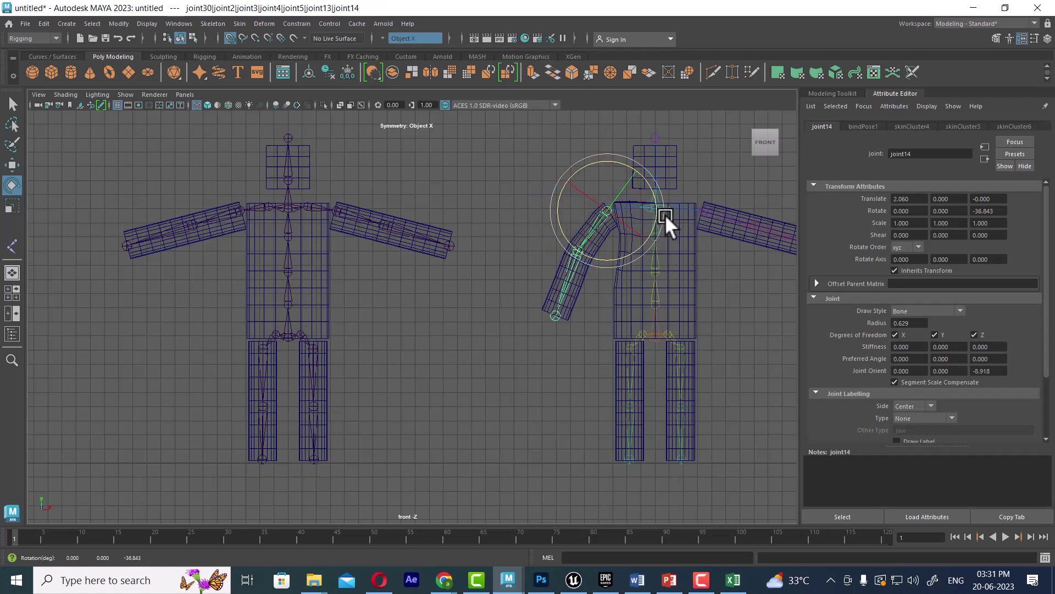
click(713, 212)
drag(747, 191, 743, 235)
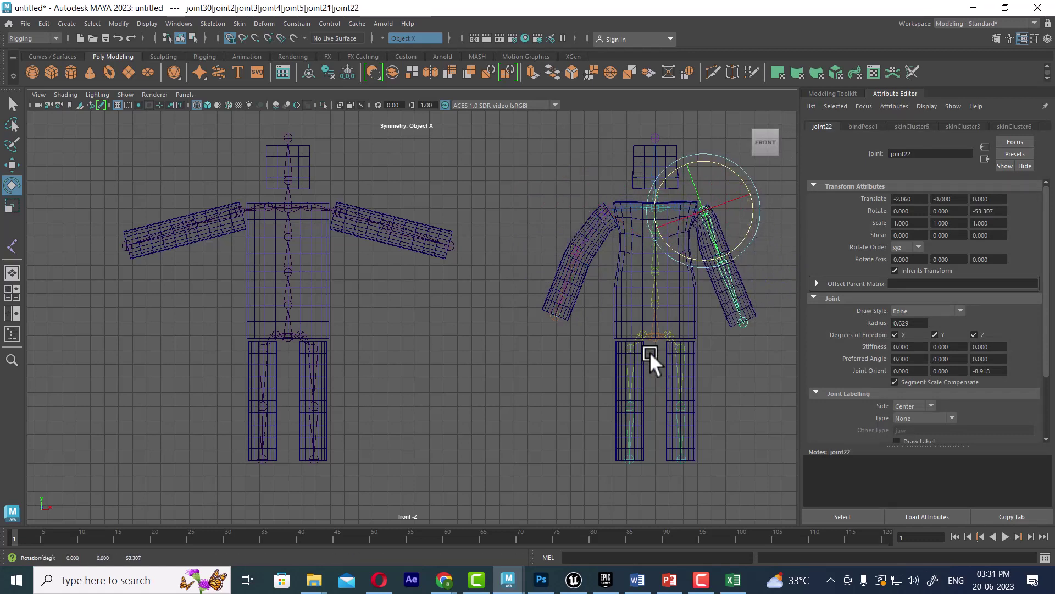
click(625, 330)
click(299, 330)
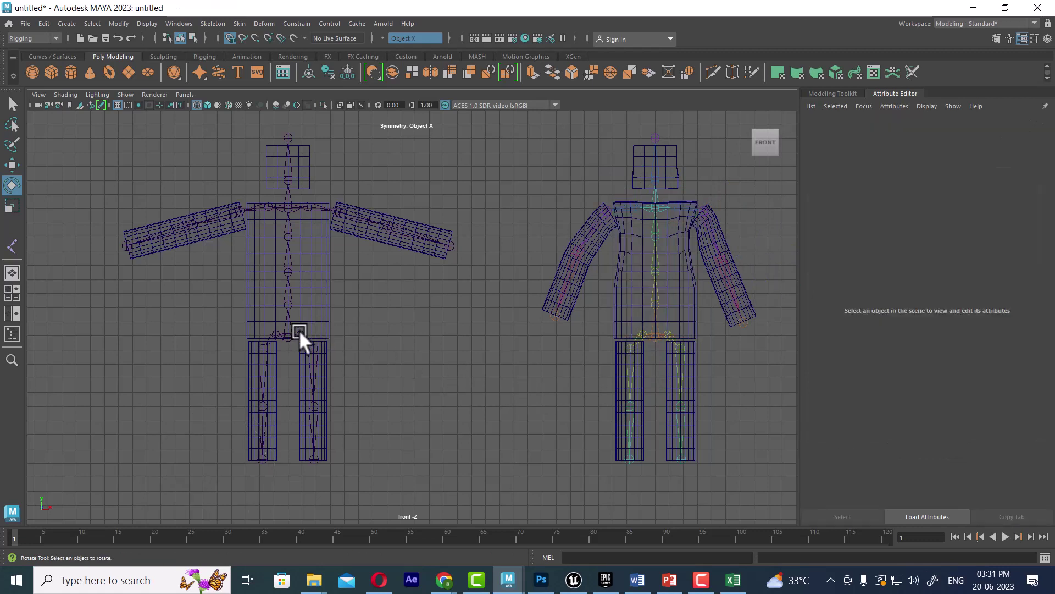
click(322, 306)
Bind pCylinder11 to its skeleton with Skin > Bind Skin.
key(w)
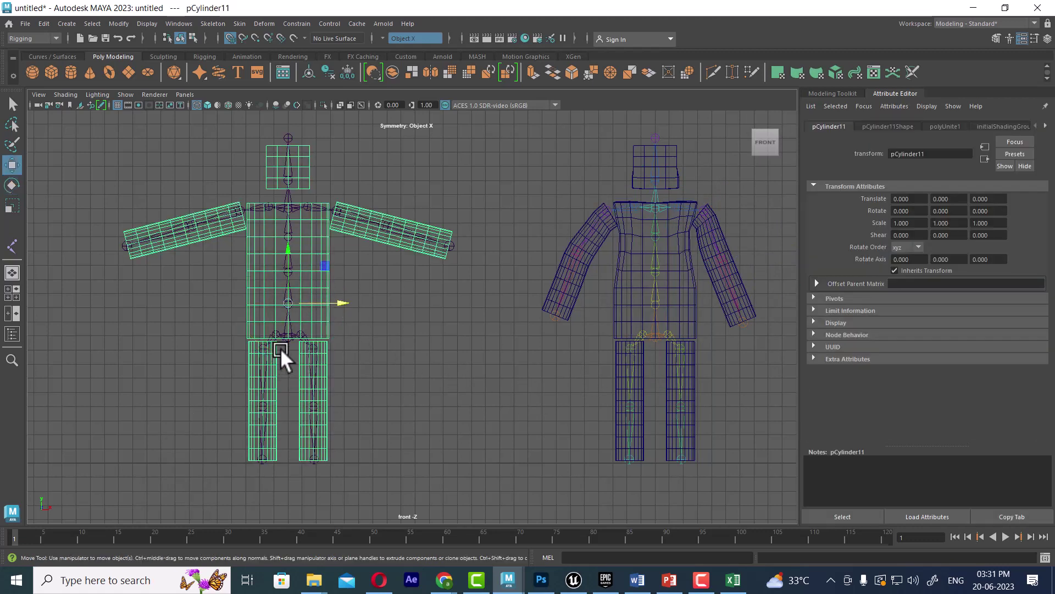
click(286, 342)
click(288, 341)
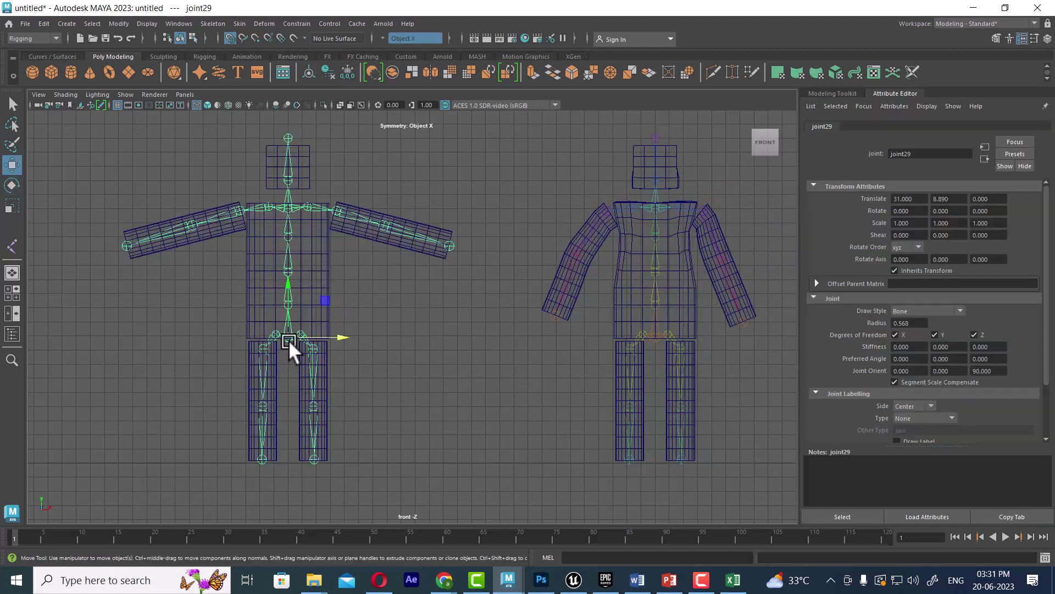
shift+click(323, 265)
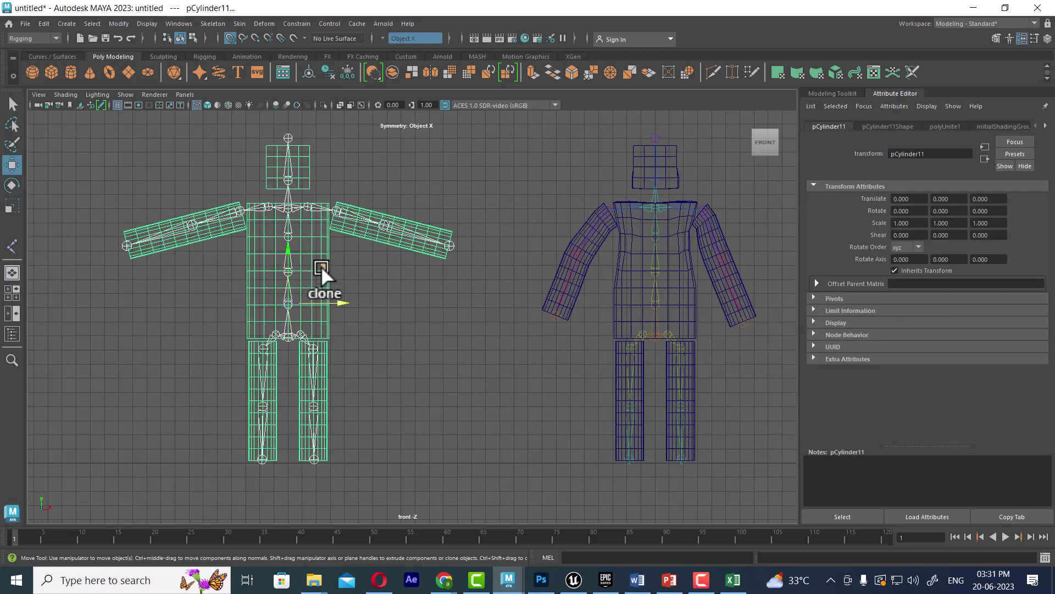
click(241, 24)
click(277, 54)
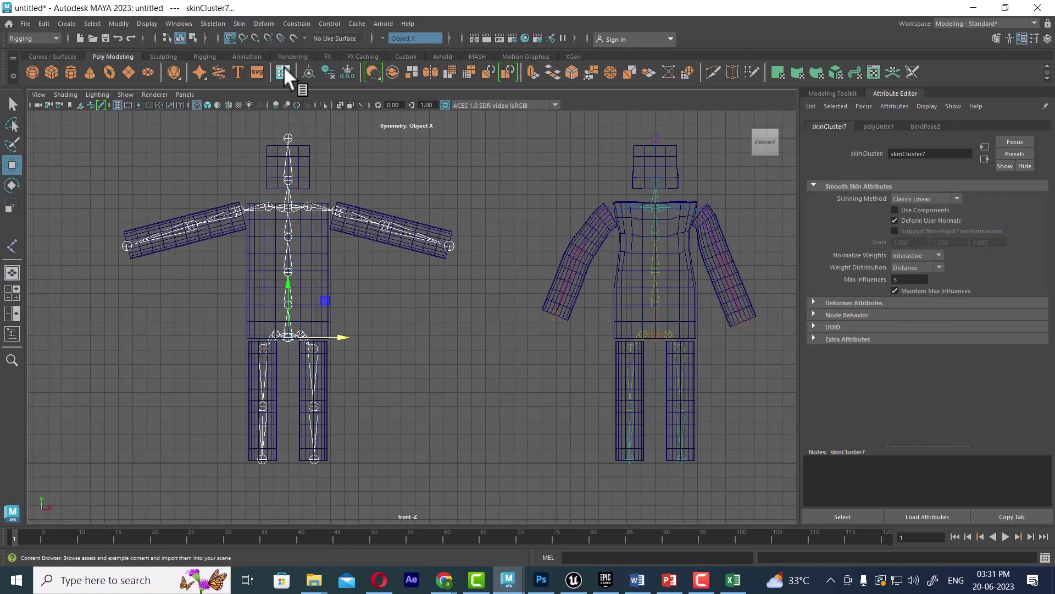
Rotate shoulder joint14 to Z -30.615 to lower the left arm.
click(444, 304)
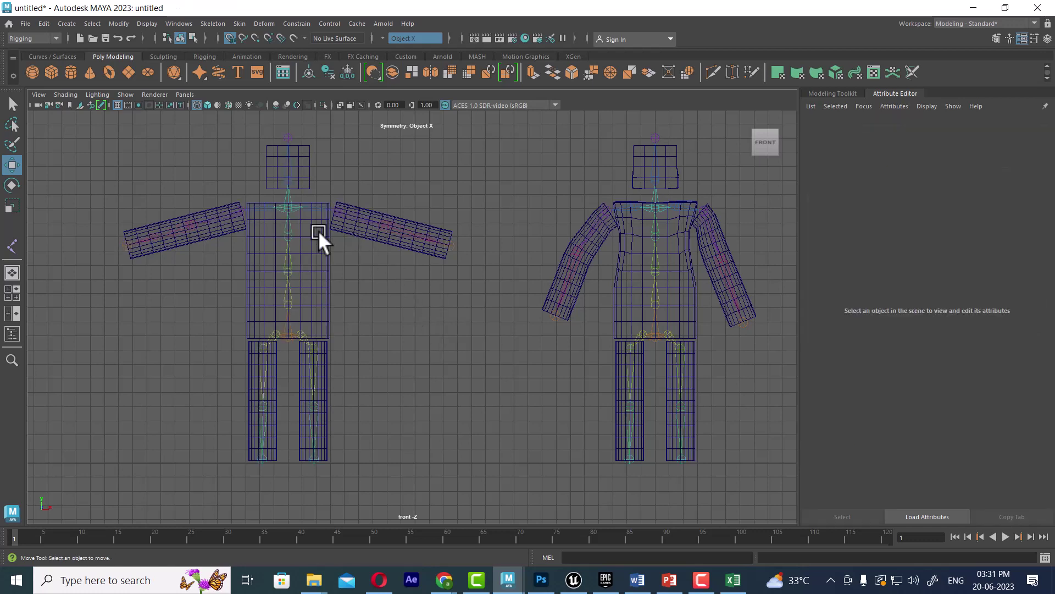
click(246, 208)
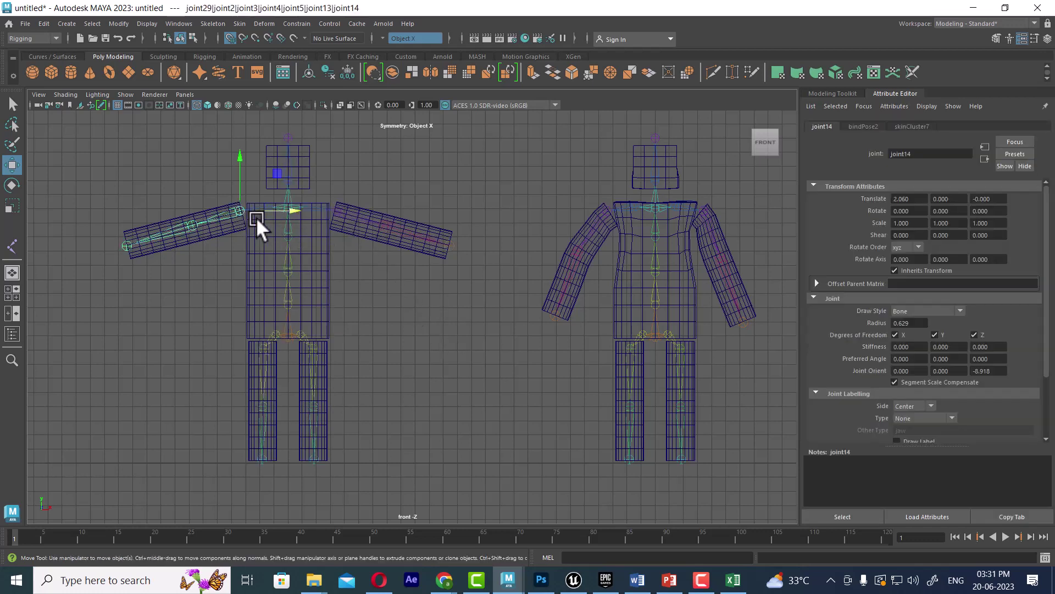
key(e)
drag(194, 189, 193, 215)
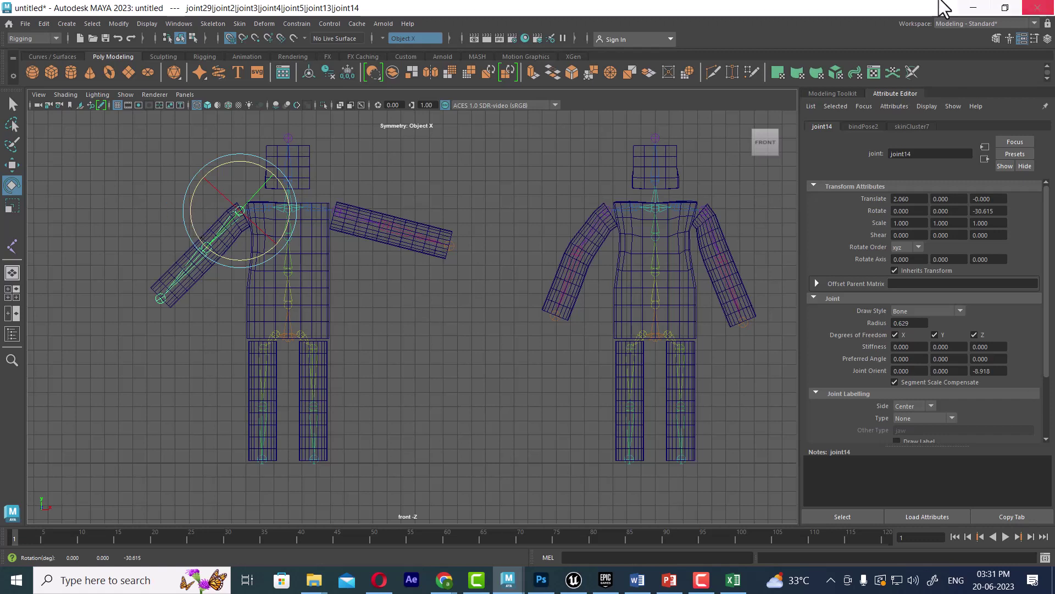
Rotate joint22 to lower the left character's other arm toward the body.
click(329, 208)
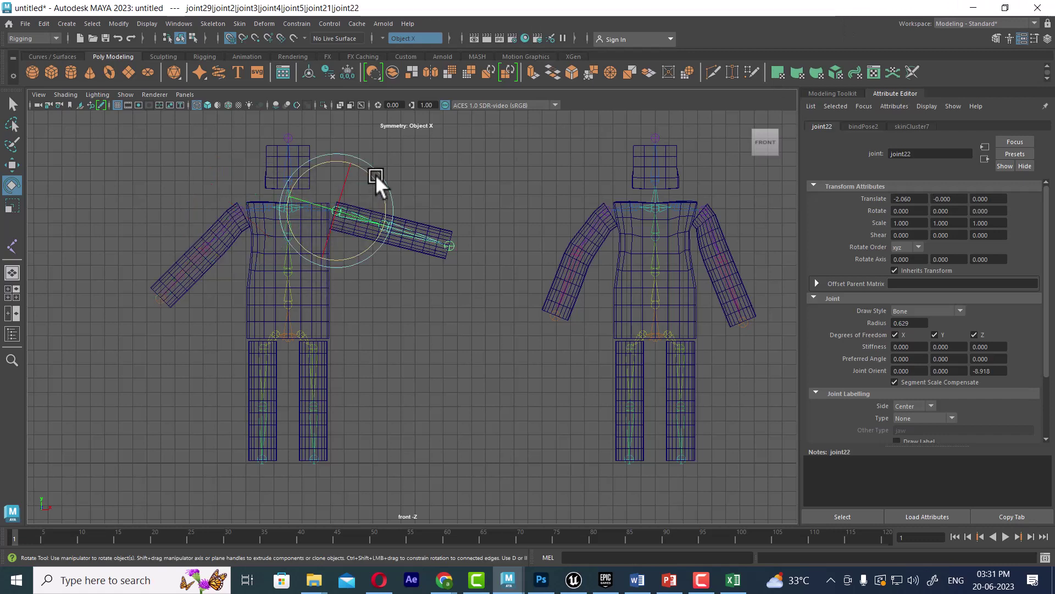
drag(370, 175, 371, 210)
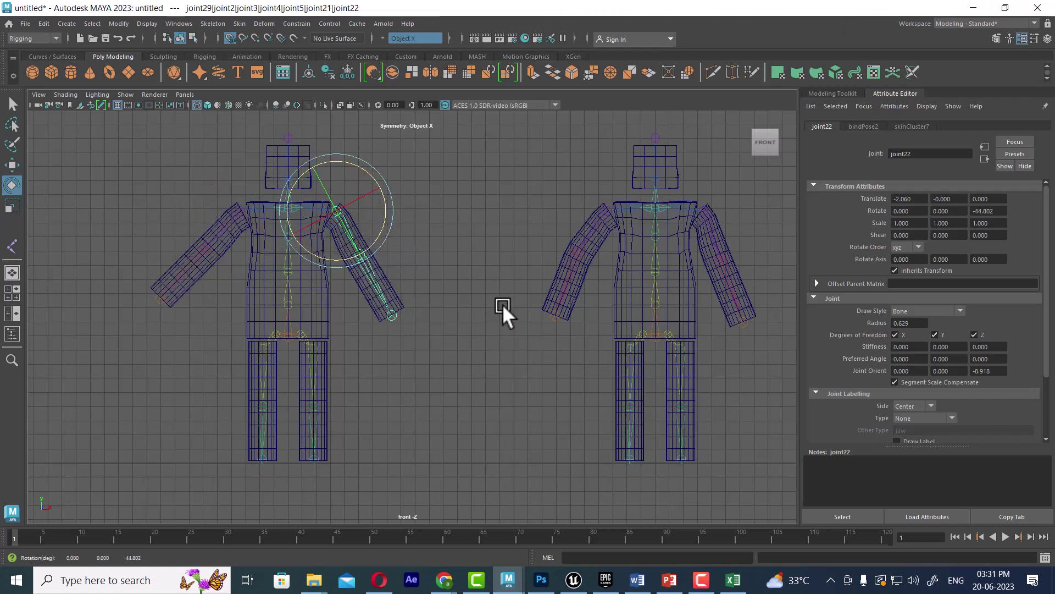
click(616, 287)
click(314, 290)
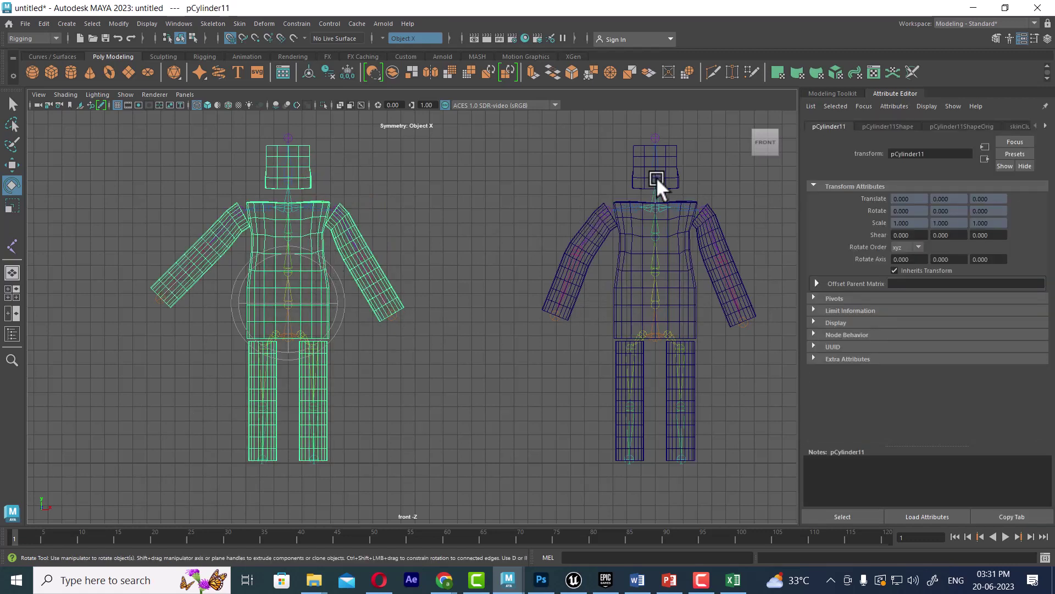
Rotate neck joint6 on both characters to tilt their heads sideways.
click(657, 177)
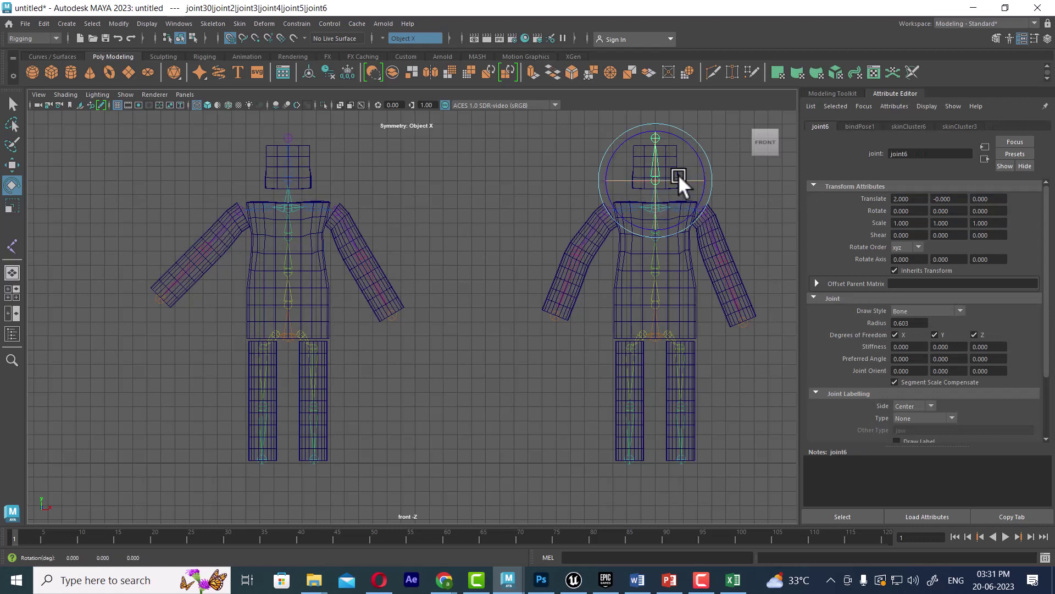
drag(691, 157, 657, 150)
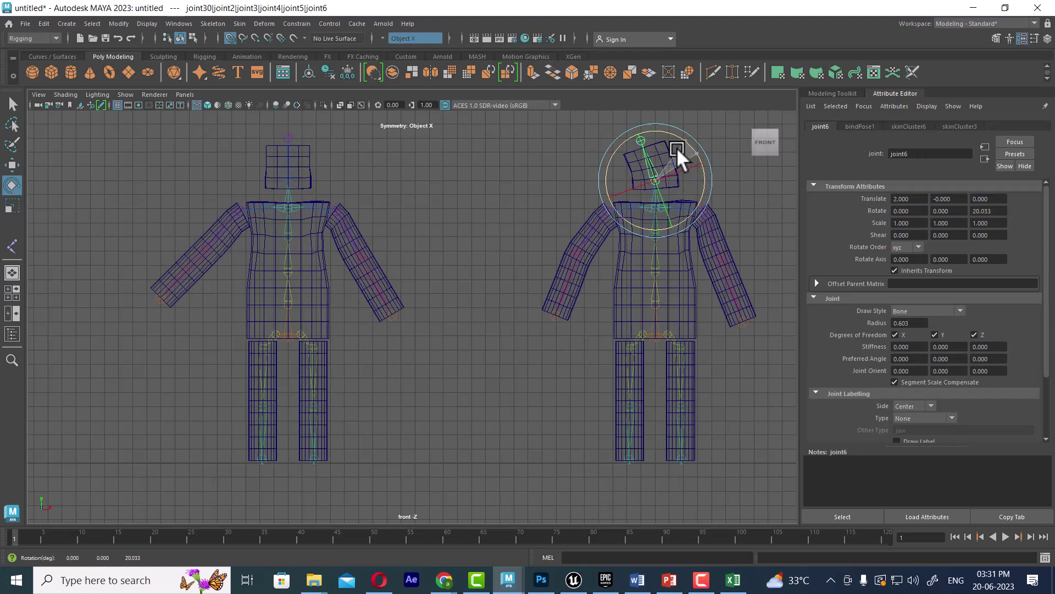
click(288, 175)
mouse_move(325, 157)
mouse_down()
mouse_move(303, 147)
mouse_move(327, 146)
mouse_up()
drag(333, 193, 332, 183)
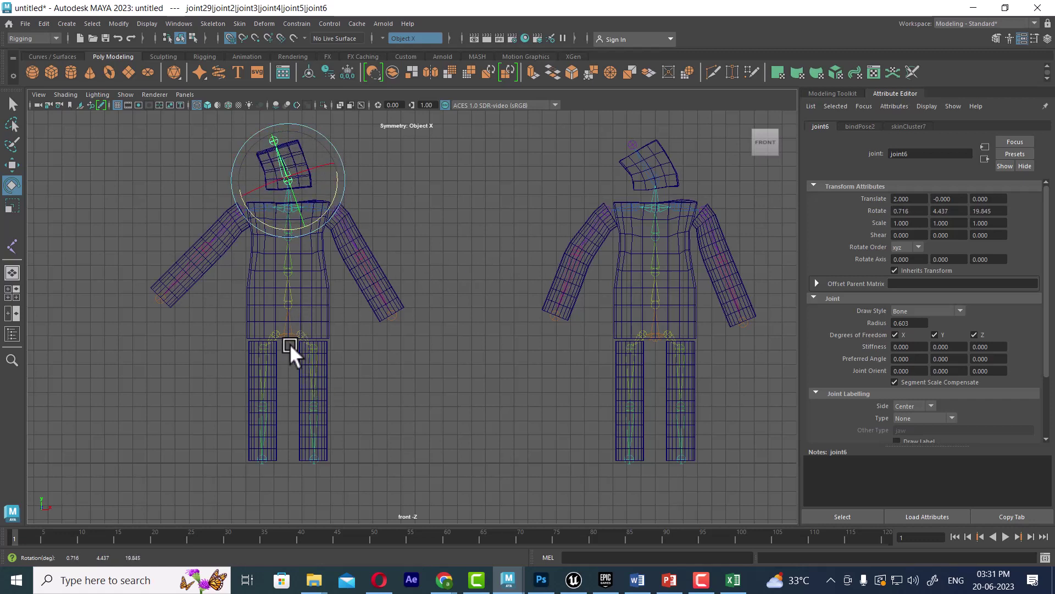
click(405, 376)
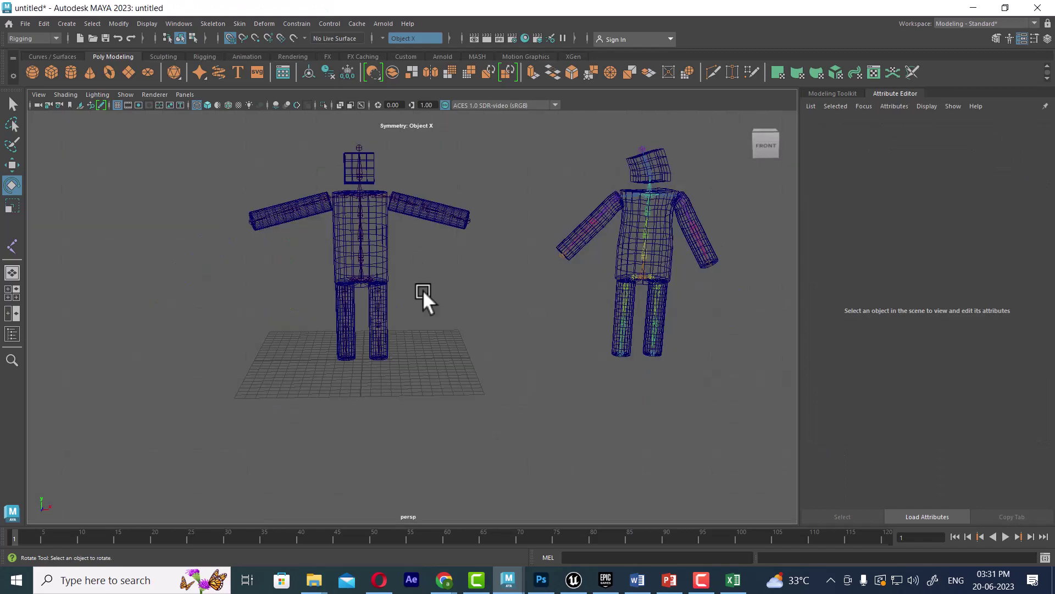
Bend the character's first leg forward at hip joint19, checking it in shaded view.
mouse_move(424, 289)
alt+mouse_down()
mouse_move(506, 363)
mouse_move(433, 295)
alt+mouse_up()
alt+right_drag(433, 294, 660, 471)
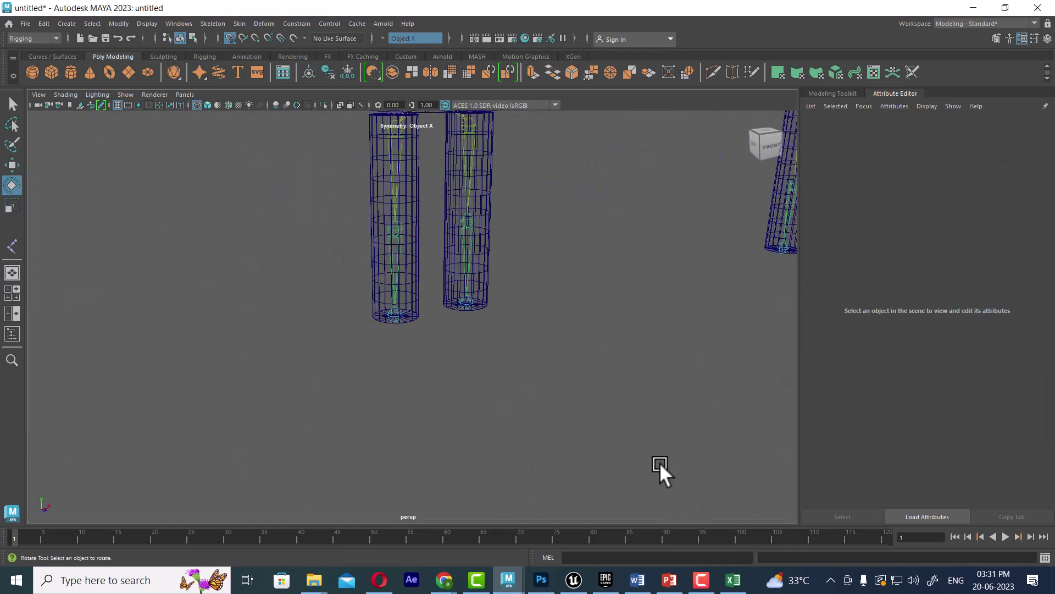
click(401, 230)
alt+drag(401, 230, 468, 256)
mouse_move(279, 178)
mouse_down()
mouse_move(282, 199)
mouse_move(336, 220)
mouse_up()
alt+right_drag(335, 221, 352, 241)
alt+drag(352, 242, 485, 296)
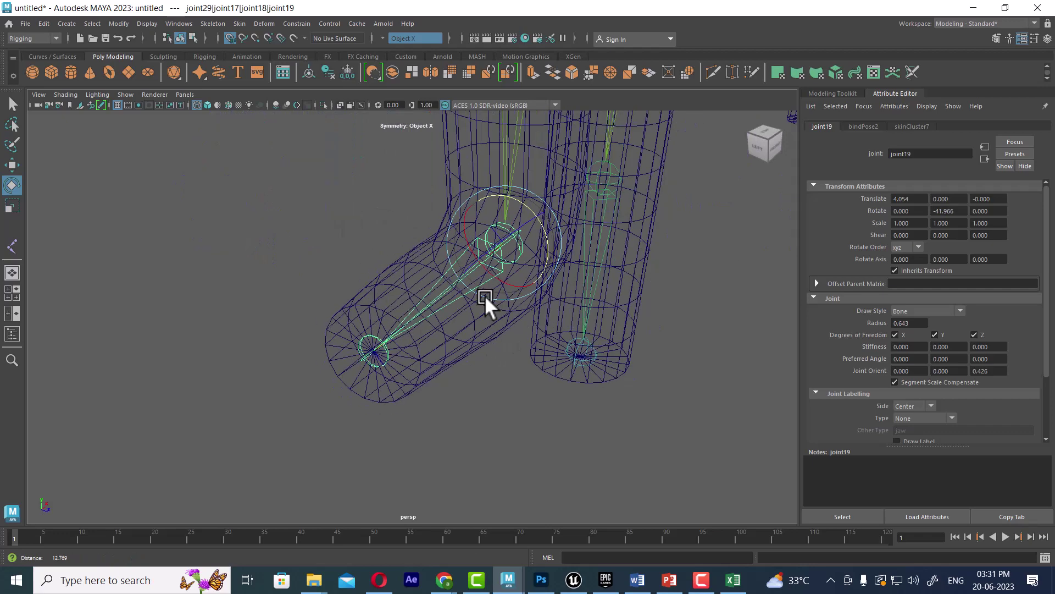
alt+right_drag(486, 295, 406, 307)
mouse_move(407, 307)
alt+mouse_down()
mouse_move(454, 300)
mouse_move(519, 351)
mouse_move(469, 316)
mouse_move(448, 266)
mouse_move(442, 343)
mouse_move(472, 329)
mouse_move(446, 332)
mouse_move(542, 401)
mouse_move(471, 406)
mouse_move(422, 279)
mouse_move(395, 293)
mouse_move(412, 215)
alt+mouse_up()
key(5)
key(4)
click(542, 402)
Bend the other leg at hip joint26 and knee joint27.
click(434, 282)
click(460, 149)
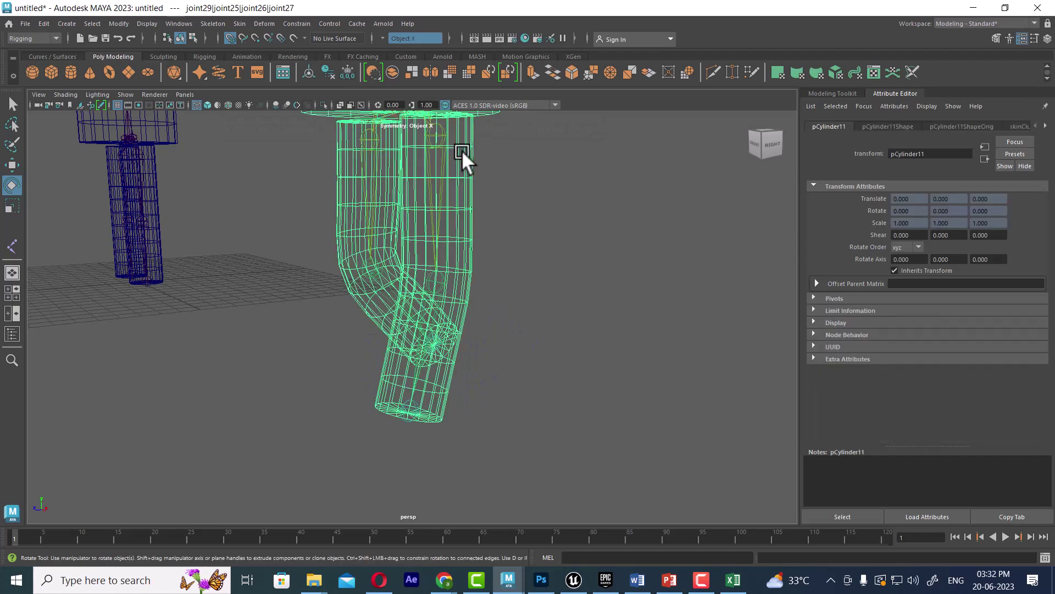
alt+middle_drag(461, 149, 495, 243)
click(474, 238)
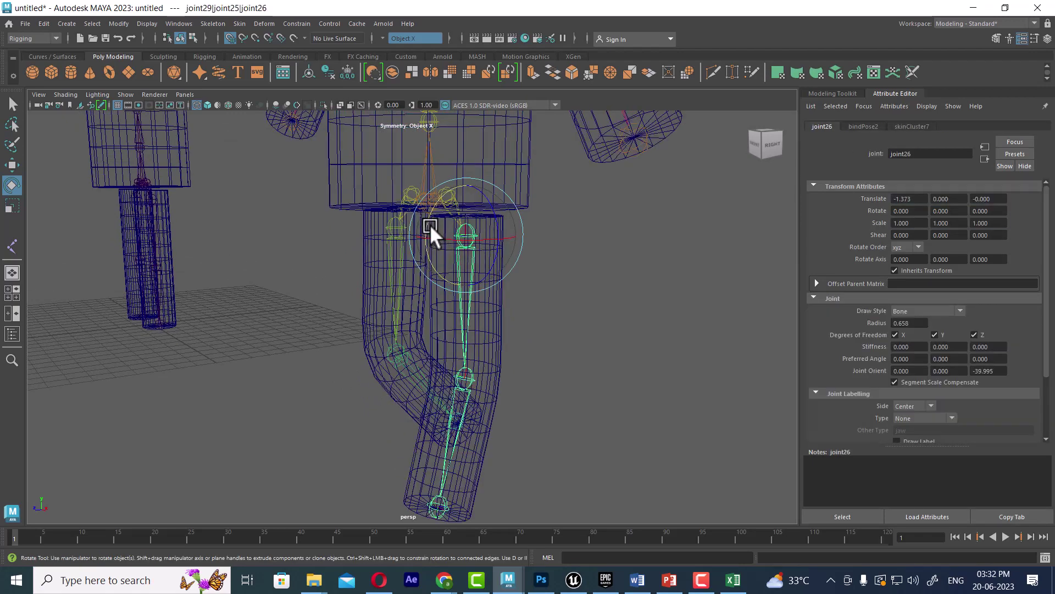
mouse_move(430, 225)
mouse_down()
mouse_move(424, 205)
mouse_move(426, 356)
mouse_move(374, 380)
mouse_up()
click(417, 373)
scroll(407, 241, down, 3)
mouse_move(407, 242)
alt+mouse_down()
mouse_move(528, 337)
mouse_move(542, 272)
mouse_move(428, 365)
mouse_move(425, 313)
mouse_move(481, 331)
mouse_move(471, 248)
mouse_move(338, 235)
mouse_move(363, 288)
mouse_move(404, 278)
mouse_move(426, 211)
mouse_move(480, 317)
mouse_move(417, 320)
mouse_move(478, 262)
mouse_move(491, 295)
mouse_move(456, 340)
mouse_move(527, 328)
mouse_move(453, 322)
alt+mouse_up()
Swing shoulder joints joint14 and joint22, bringing joint22 to Rotate Y -22.123.
click(469, 244)
click(362, 288)
click(486, 254)
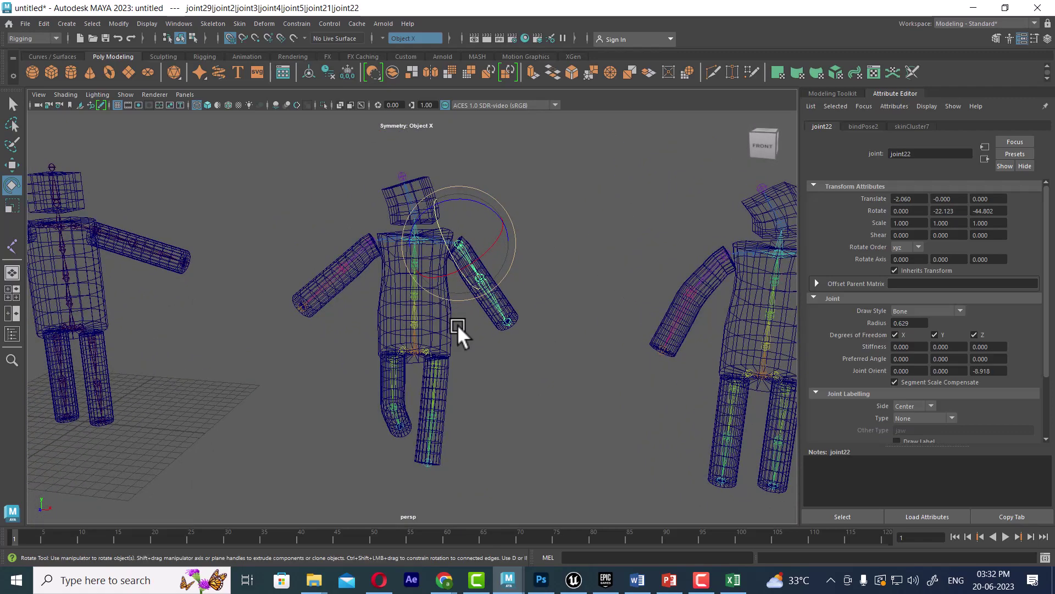
Bend the joint30 skeleton's leg at joint18, comparing shaded and wireframe views.
key(5)
mouse_move(455, 328)
alt+right_down()
mouse_move(393, 248)
mouse_move(517, 390)
alt+right_up()
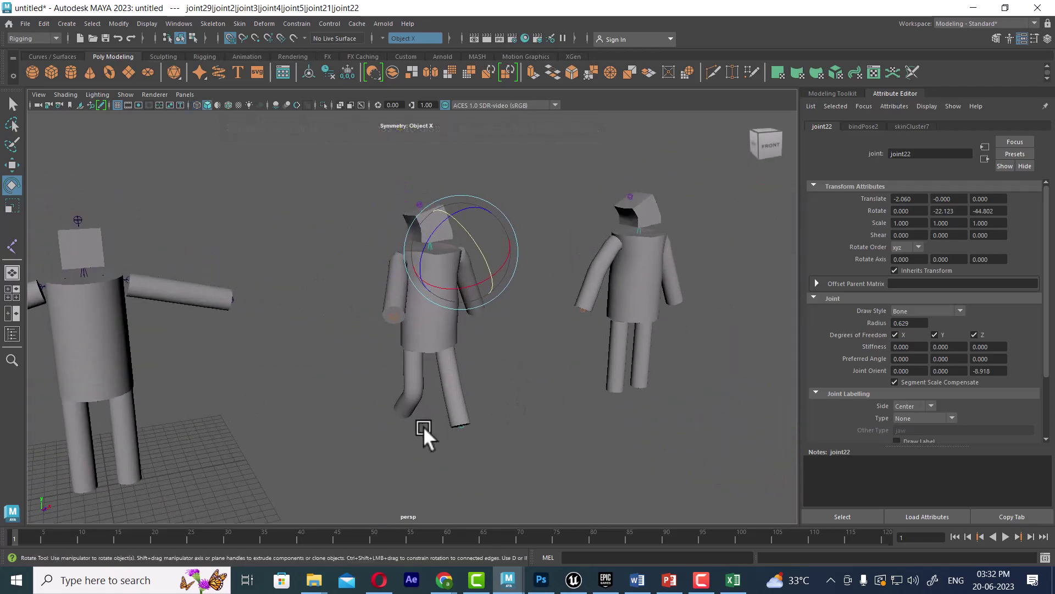
mouse_move(426, 431)
alt+mouse_down()
mouse_move(517, 371)
mouse_move(374, 410)
mouse_move(298, 362)
alt+mouse_up()
alt+right_drag(298, 362, 454, 385)
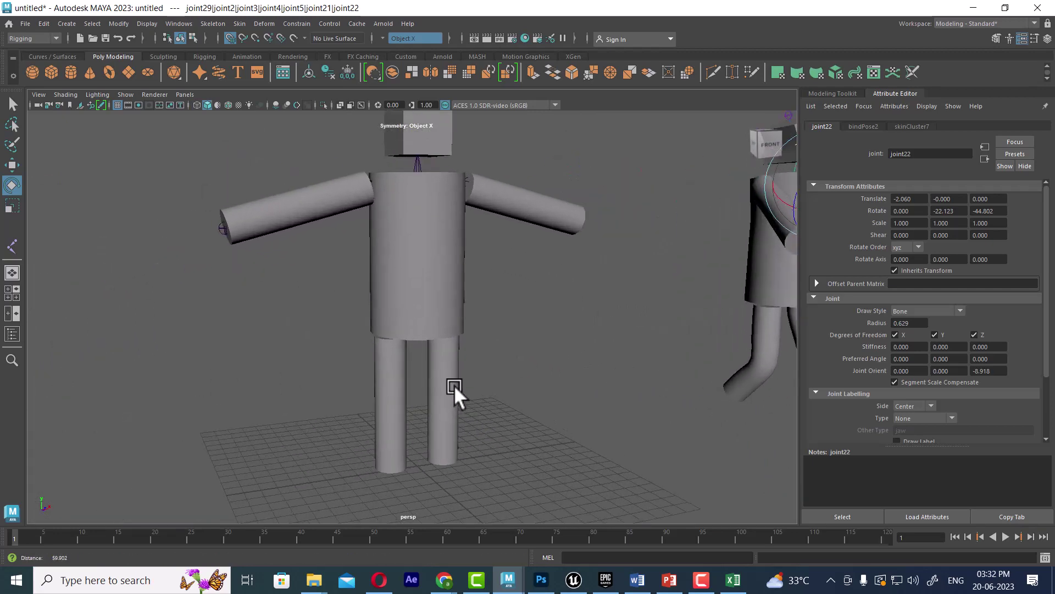
mouse_move(455, 385)
alt+middle_down()
mouse_move(417, 320)
mouse_move(492, 297)
alt+middle_up()
drag(492, 298, 493, 319)
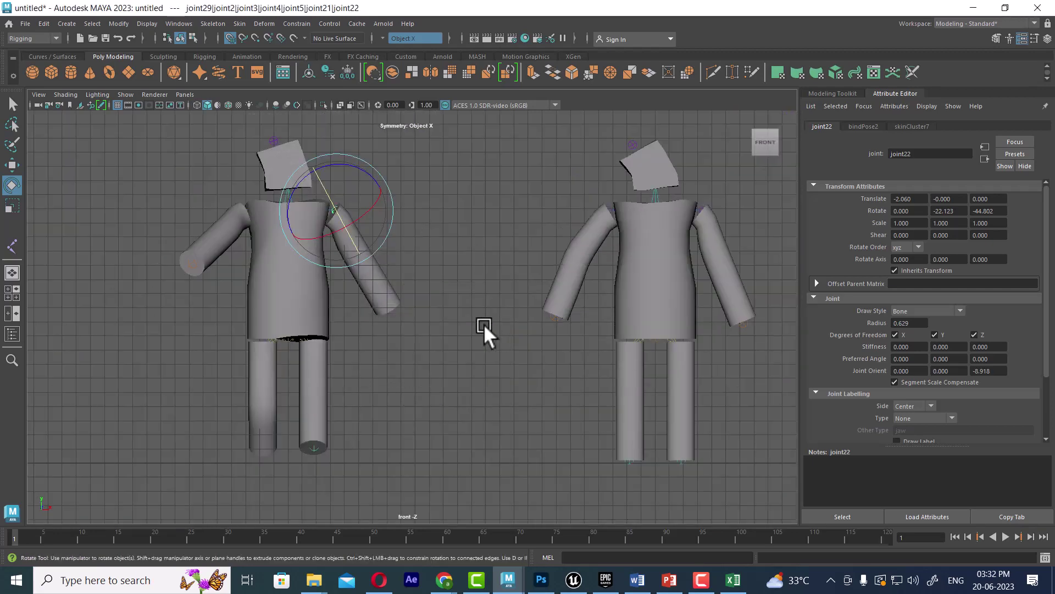
scroll(484, 324, down, 3)
scroll(490, 321, down, 1)
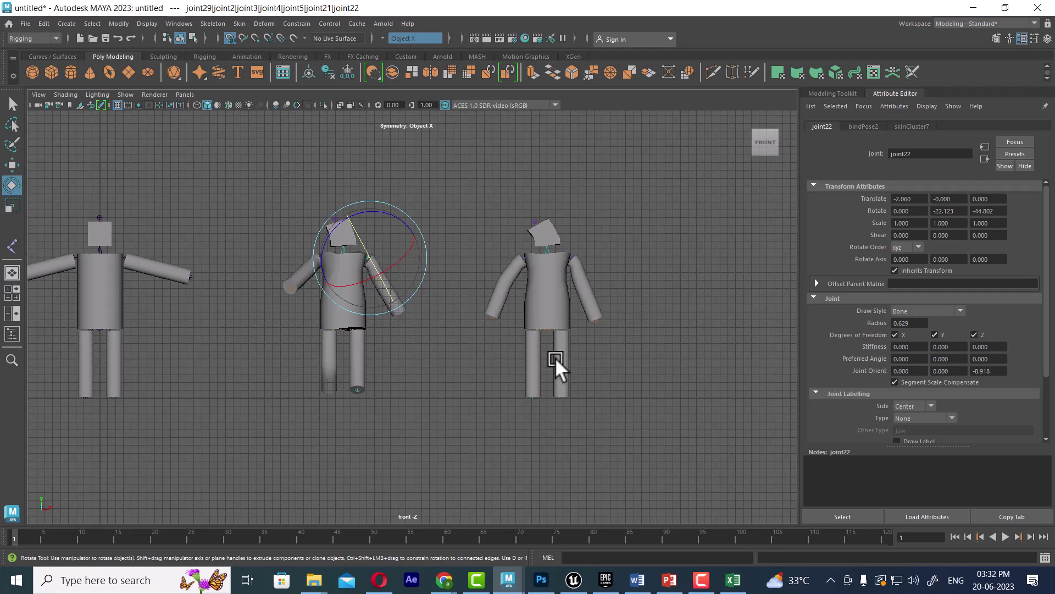
mouse_move(555, 357)
alt+mouse_down()
mouse_move(589, 362)
mouse_move(599, 329)
mouse_move(678, 376)
mouse_move(547, 301)
alt+mouse_up()
click(557, 316)
key(4)
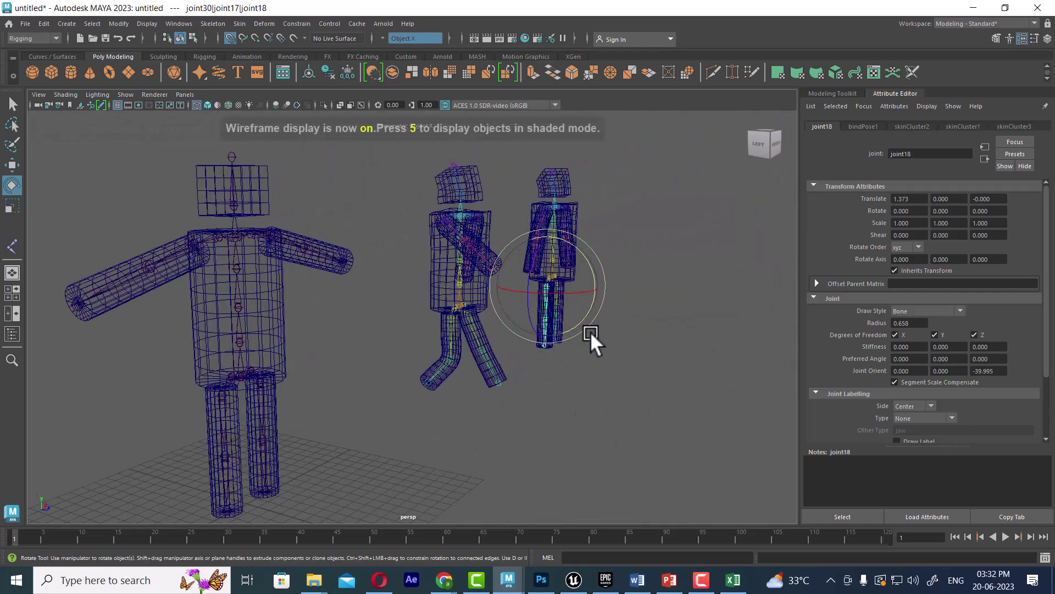
scroll(604, 327, up, 3)
mouse_move(616, 251)
mouse_down()
mouse_move(619, 276)
mouse_move(589, 309)
mouse_up()
Bend the other leg at hip joint joint26.
alt+right_drag(589, 309, 623, 350)
mouse_move(622, 351)
alt+mouse_down()
mouse_move(501, 334)
mouse_move(666, 372)
alt+mouse_up()
click(665, 372)
click(612, 337)
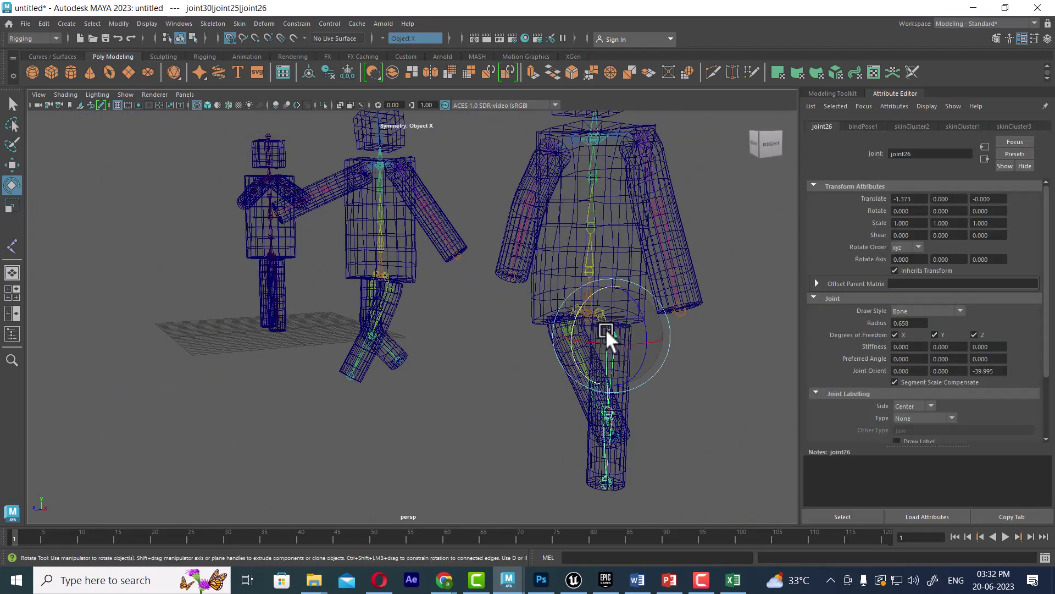
mouse_move(606, 329)
mouse_down()
mouse_move(577, 299)
mouse_move(565, 446)
mouse_move(691, 434)
mouse_move(534, 369)
mouse_move(648, 239)
mouse_move(635, 328)
mouse_move(672, 292)
mouse_up()
Raise the arm with joint14, turn the head with joint6, and twist spine joint3.
click(648, 226)
mouse_move(685, 247)
mouse_down()
mouse_move(695, 225)
mouse_move(613, 357)
mouse_move(506, 259)
mouse_move(568, 272)
mouse_move(559, 284)
mouse_up()
click(571, 257)
click(518, 208)
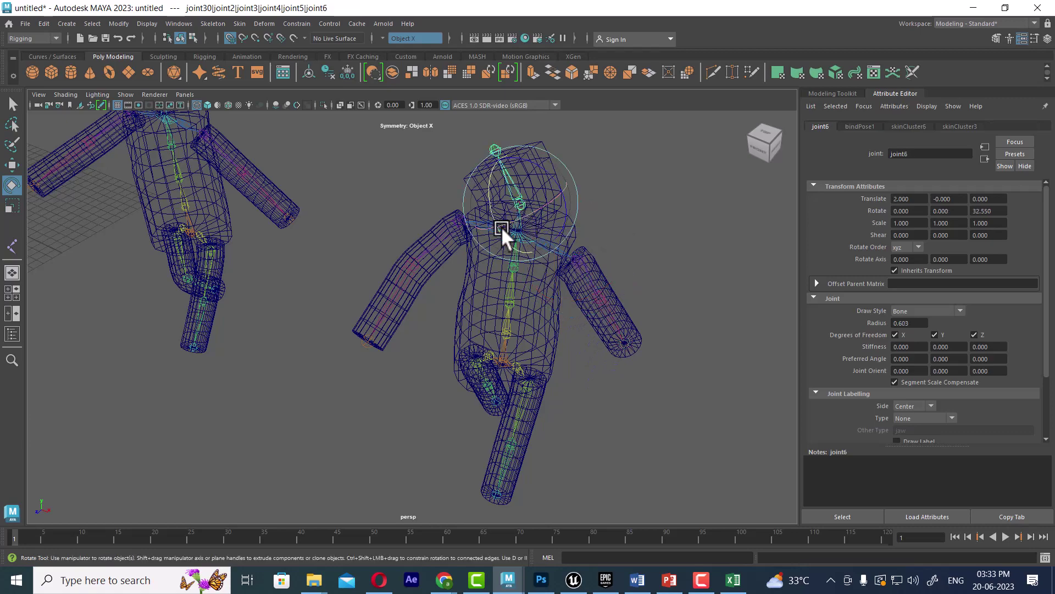
alt+drag(502, 227, 535, 209)
mouse_move(560, 148)
mouse_down()
mouse_move(606, 187)
mouse_move(574, 261)
mouse_move(623, 273)
mouse_move(632, 242)
mouse_move(642, 254)
mouse_move(621, 274)
mouse_move(594, 266)
mouse_up()
click(597, 257)
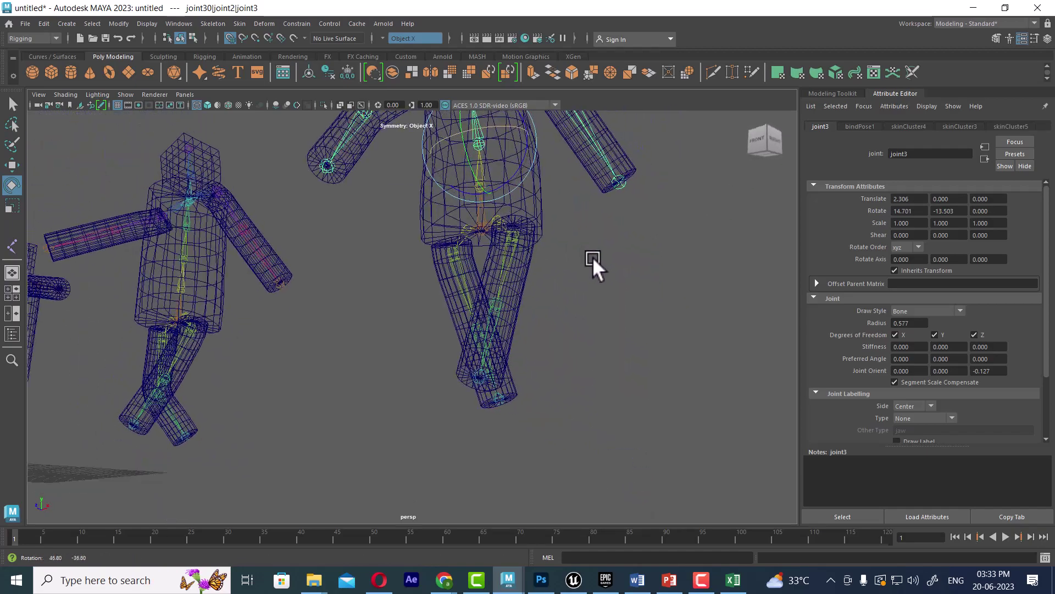
Zoom out to view all three characters, then frame the T-pose character.
alt+right_drag(593, 266, 511, 219)
mouse_move(512, 220)
alt+mouse_down()
mouse_move(613, 302)
mouse_move(523, 342)
mouse_move(631, 382)
alt+mouse_up()
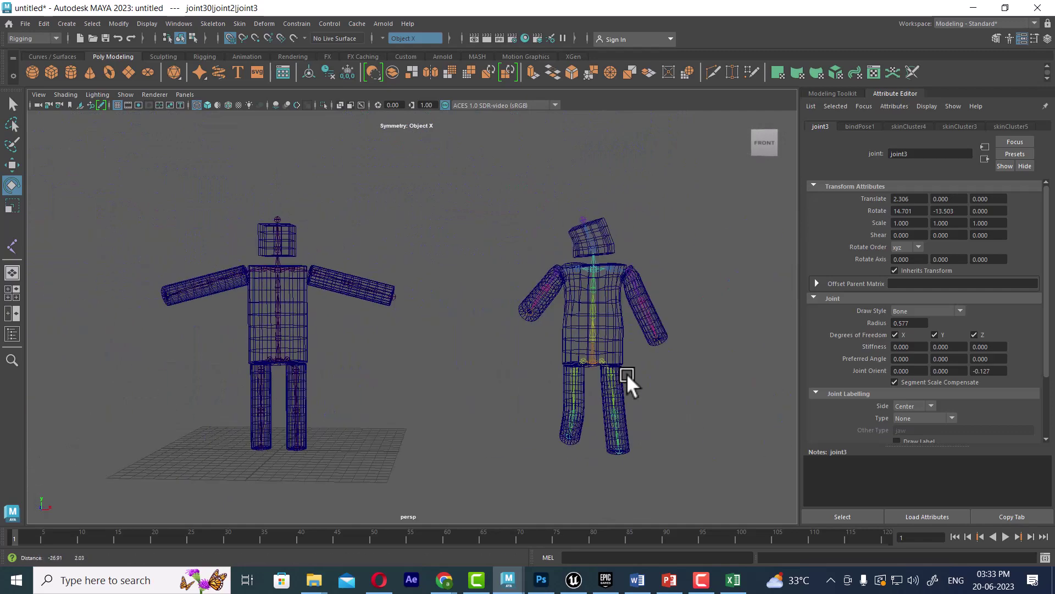
alt+right_drag(631, 382, 464, 469)
alt+middle_drag(464, 469, 495, 357)
alt+right_drag(493, 358, 526, 403)
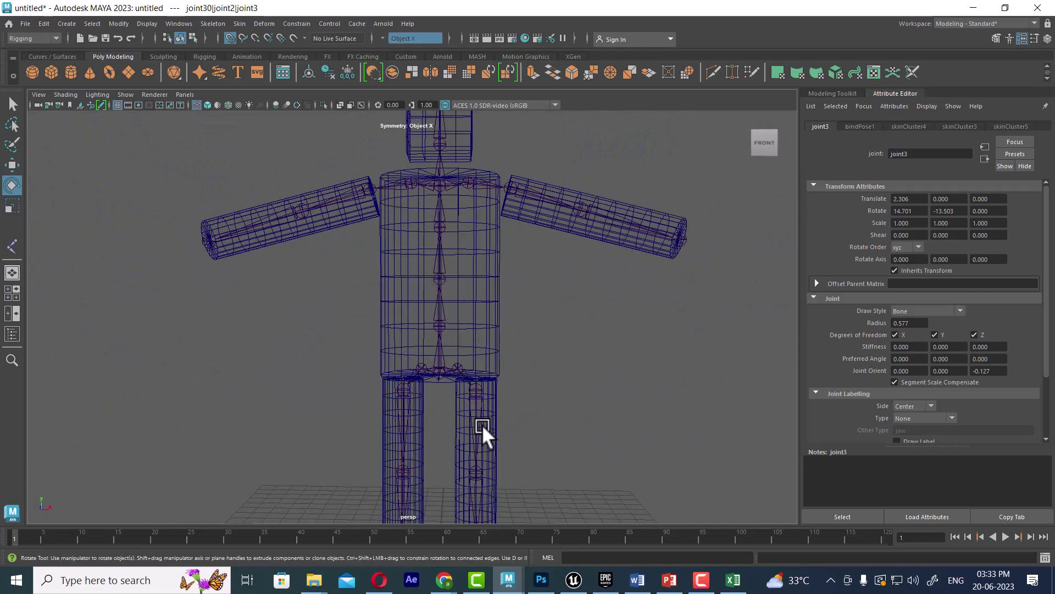
Bind root joint1 to the torso, both legs, both arms and head cube, creating skinCluster13.
key(w)
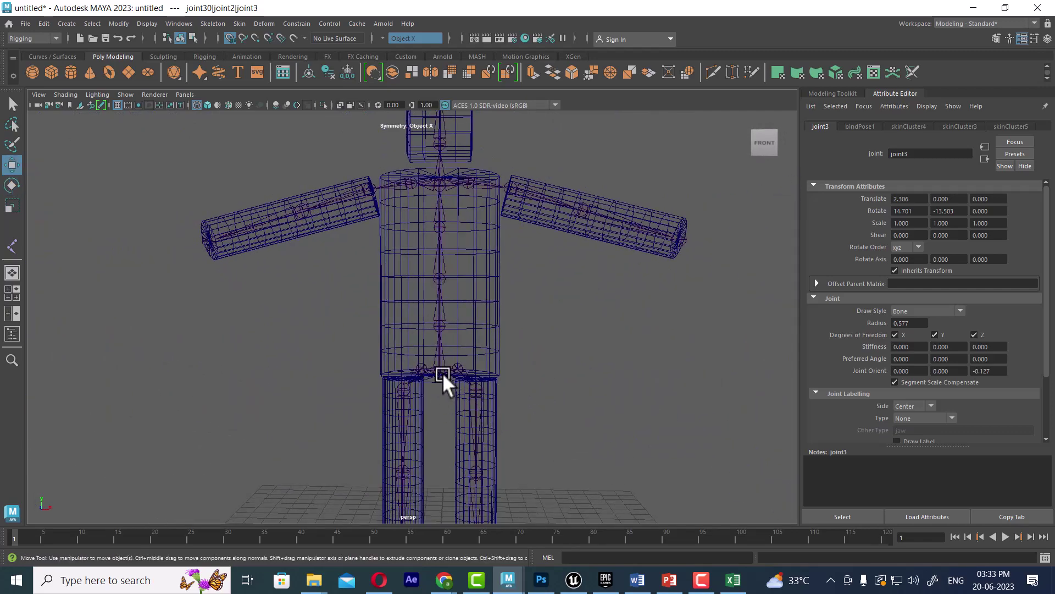
click(443, 373)
click(396, 329)
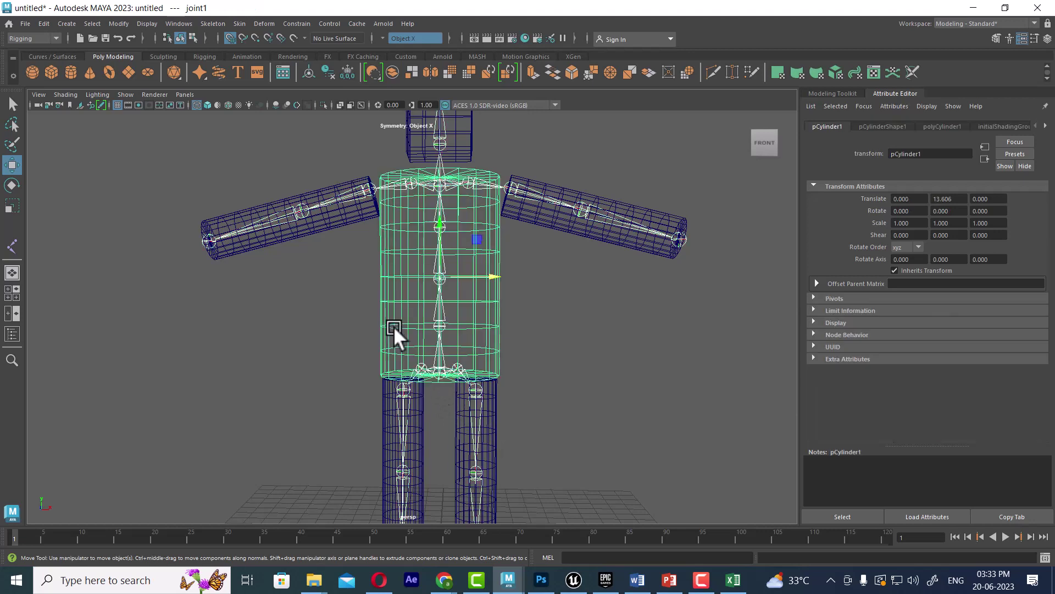
shift+click(420, 410)
click(460, 409)
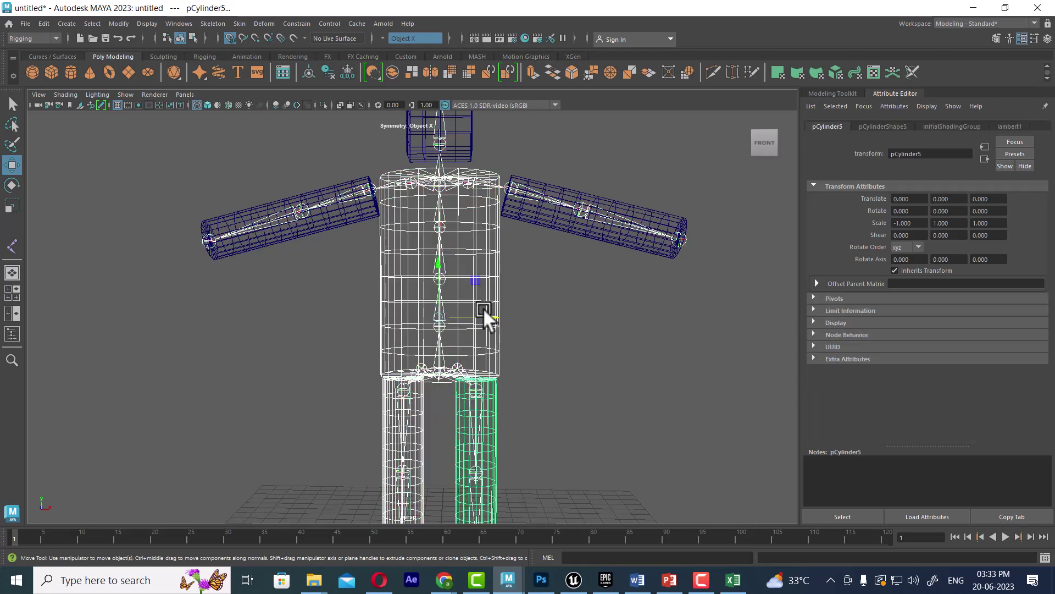
click(529, 205)
click(357, 220)
click(463, 157)
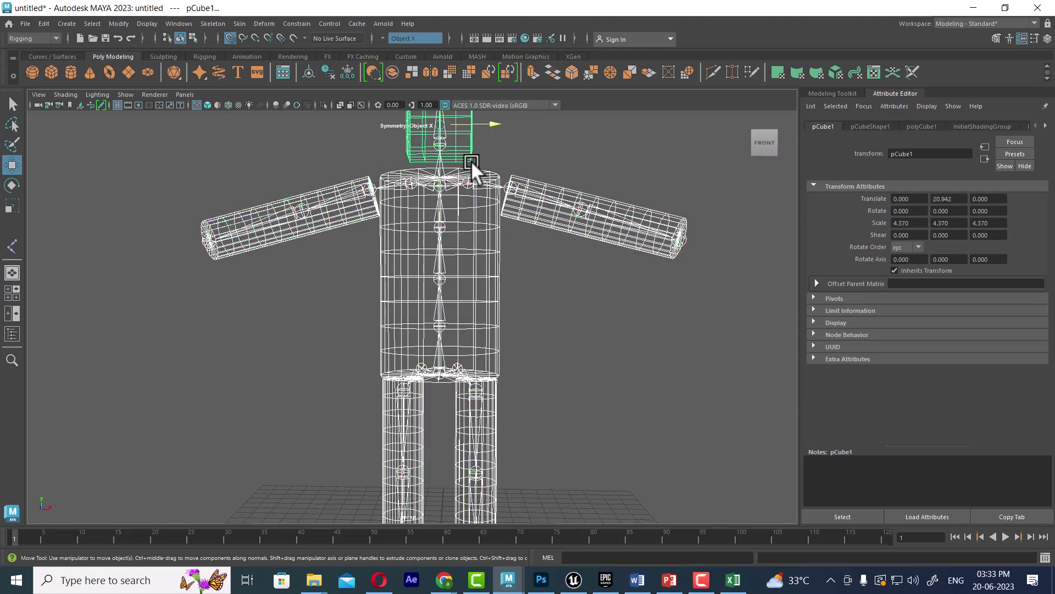
click(237, 24)
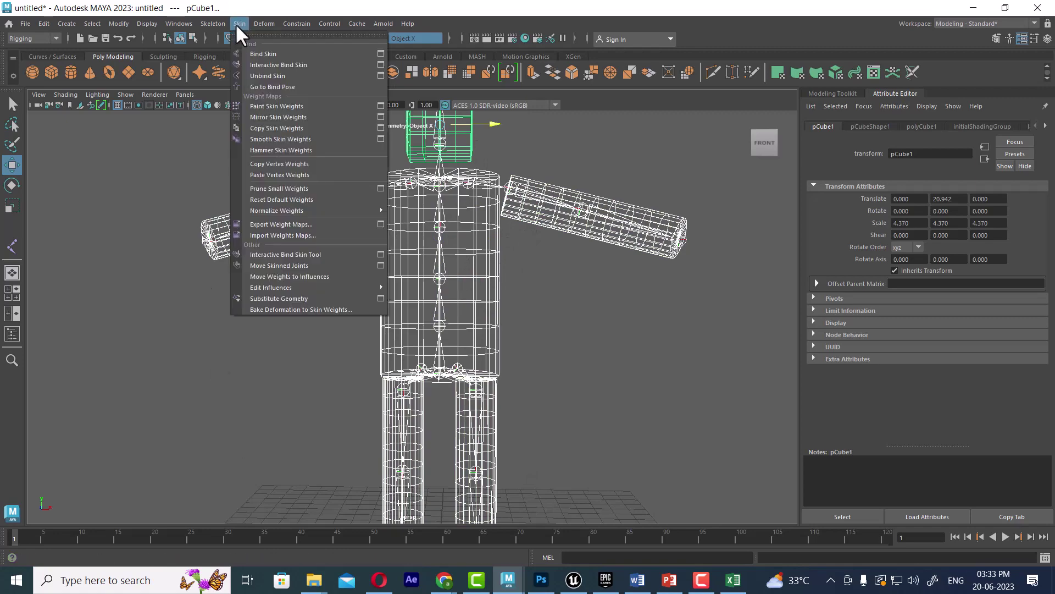
click(260, 53)
scroll(490, 320, down, 5)
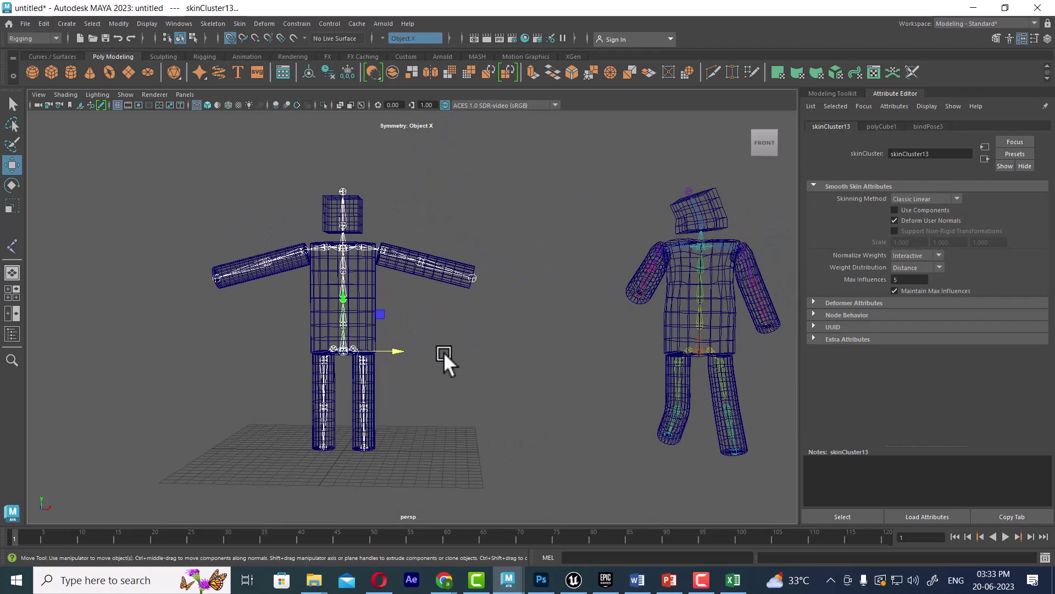
scroll(429, 345, down, 3)
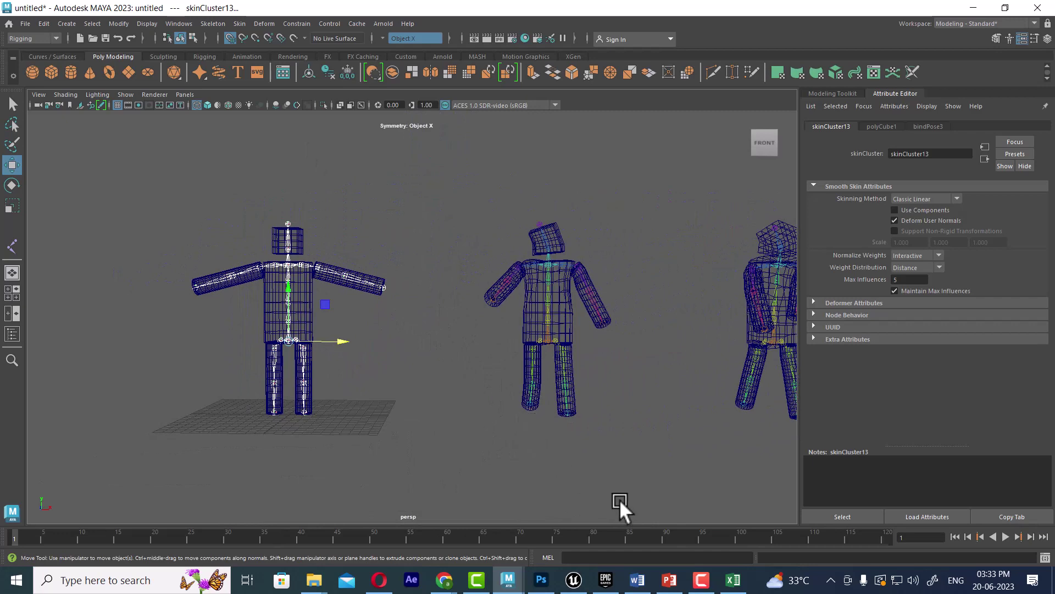